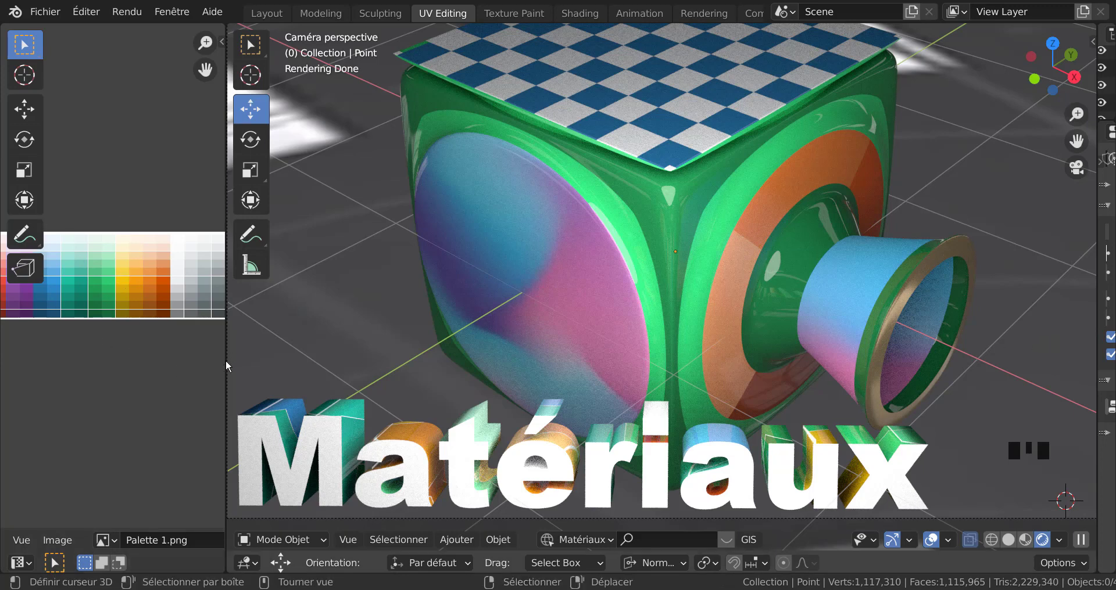
Enlarge the image editor to examine the colour swatches of Palette 1.png, and shrink it again to show the rendered cube
{"action": "left_click_drag", "start_coordinate": [226, 352], "coordinate": [760, 343]}
{"action": "scroll", "coordinate": [547, 341], "scroll_direction": "up", "scroll_amount": 4}
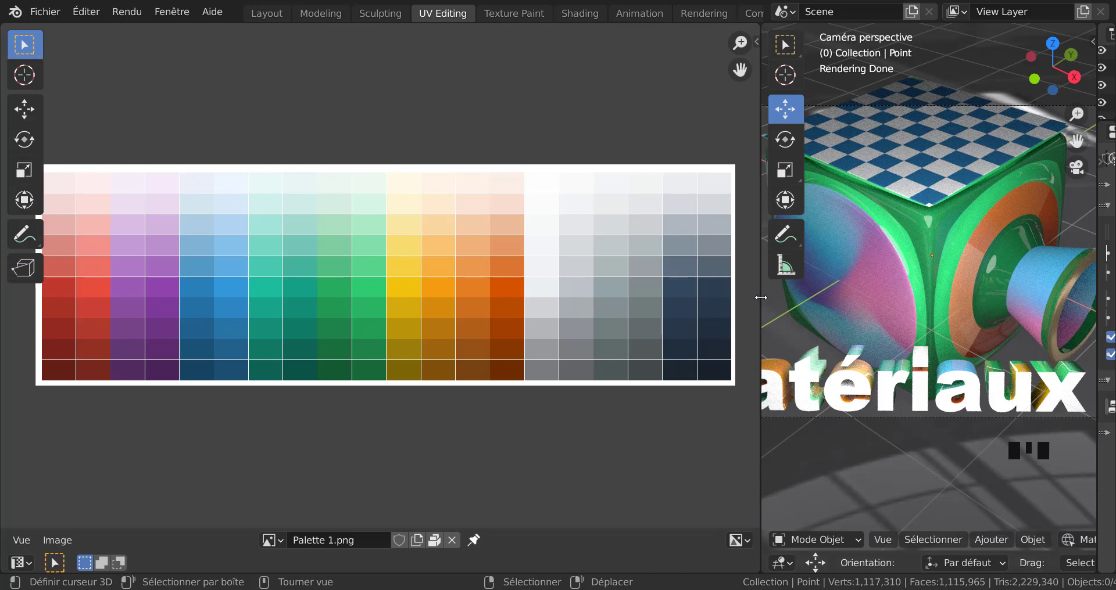
{"action": "left_click_drag", "start_coordinate": [760, 297], "coordinate": [260, 297]}
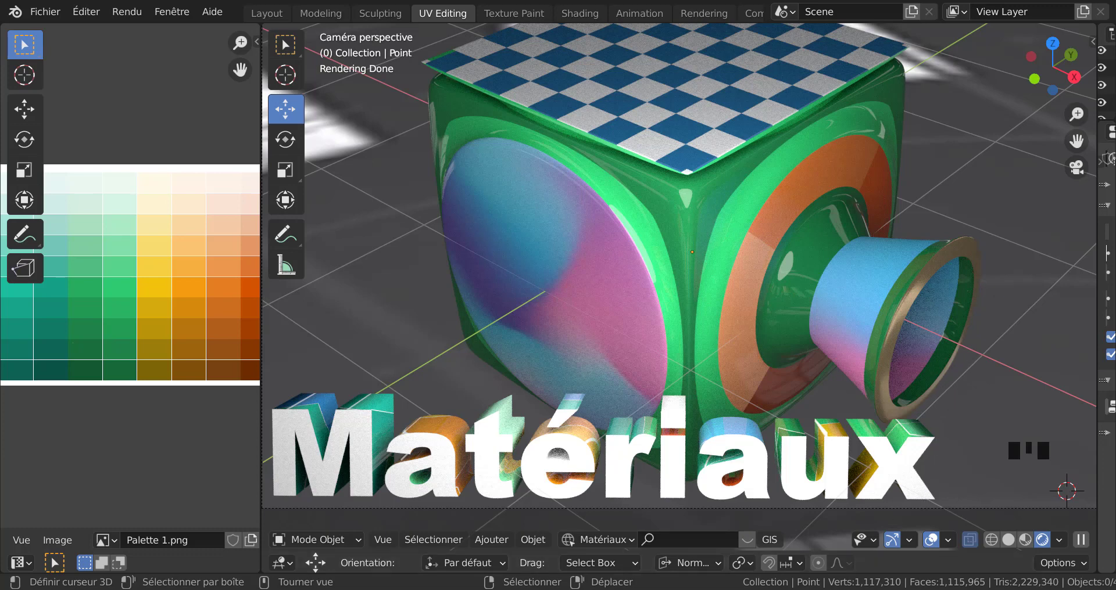
Switch to YouTube in the browser, open the video "Blender v2.83 : Palette de couleur sur une texture" and jump to 7:31
{"action": "left_click", "coordinate": [868, 552]}
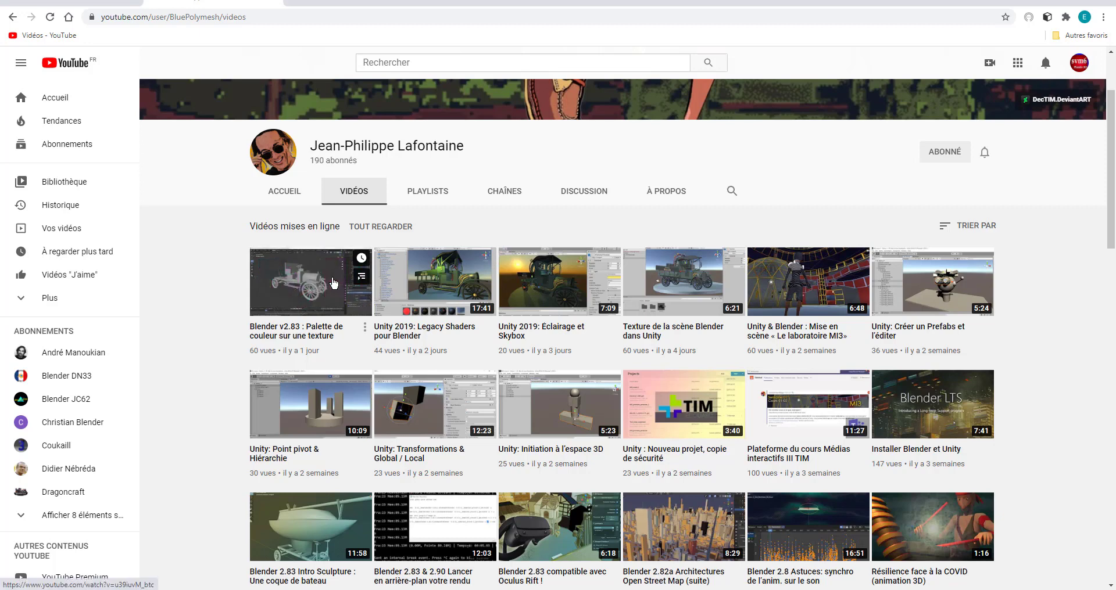
{"action": "left_click", "coordinate": [313, 290]}
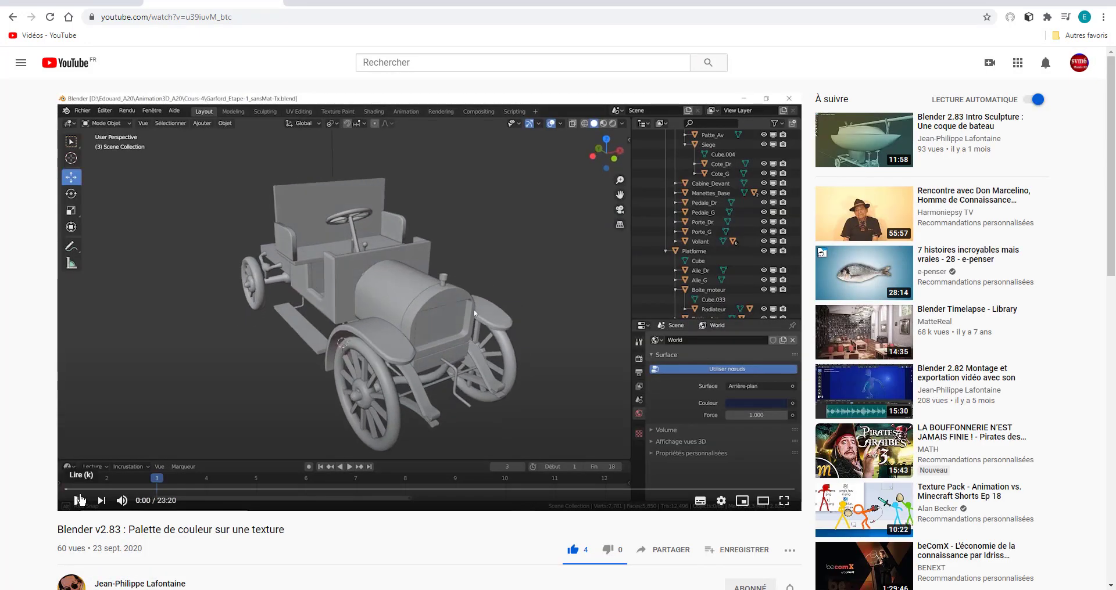
{"action": "left_click", "coordinate": [82, 501]}
{"action": "left_click", "coordinate": [301, 491]}
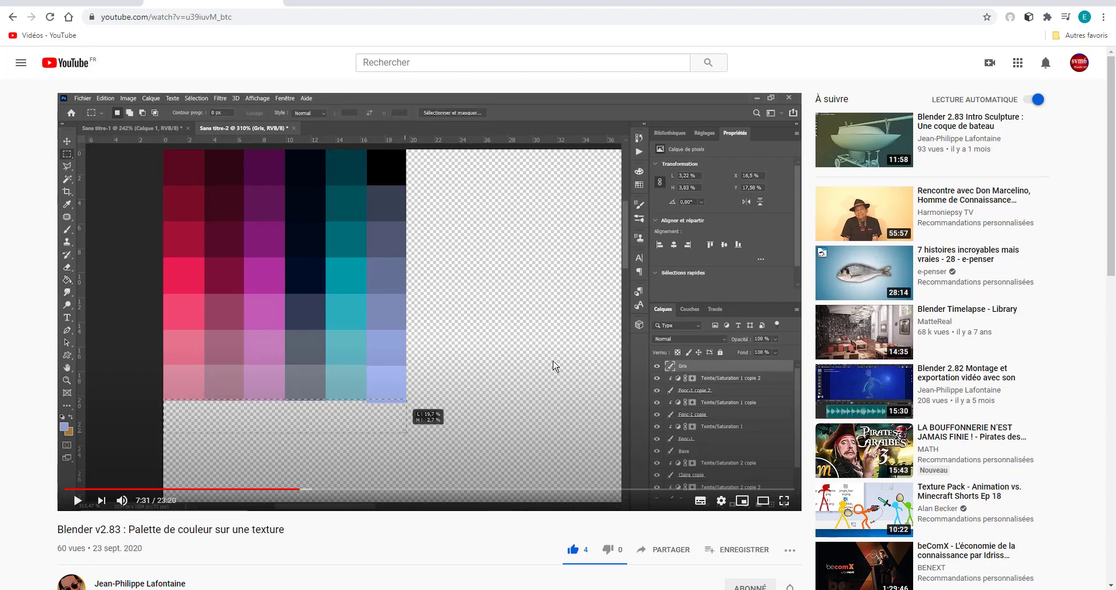
Return to the channel's video list and look over its recent Unity and Blender uploads
{"action": "left_click", "coordinate": [13, 18]}
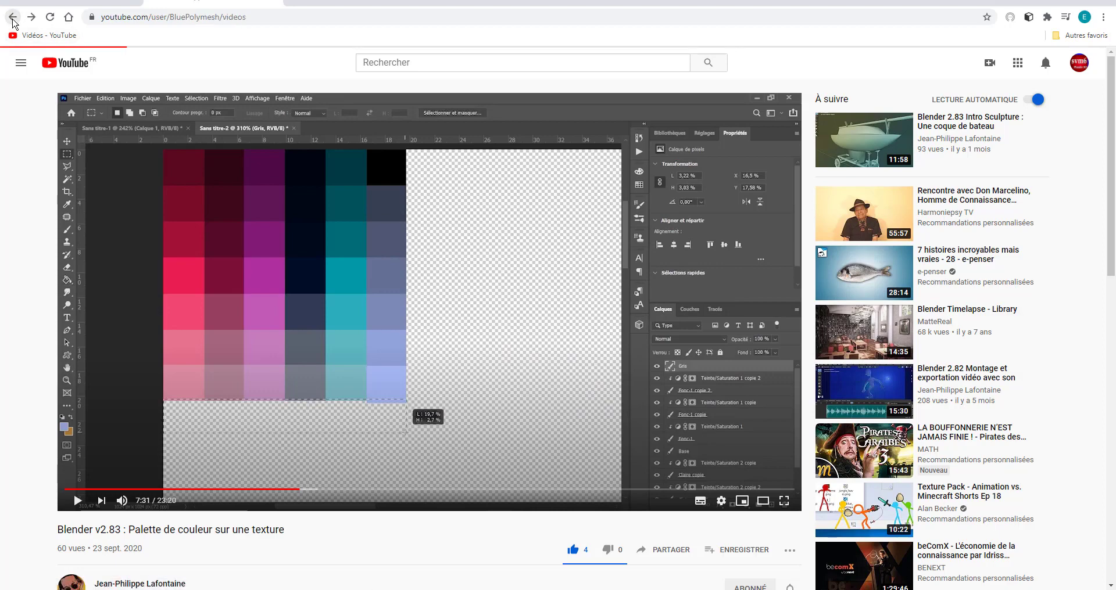
{"action": "scroll", "coordinate": [523, 321], "scroll_direction": "down", "scroll_amount": 4}
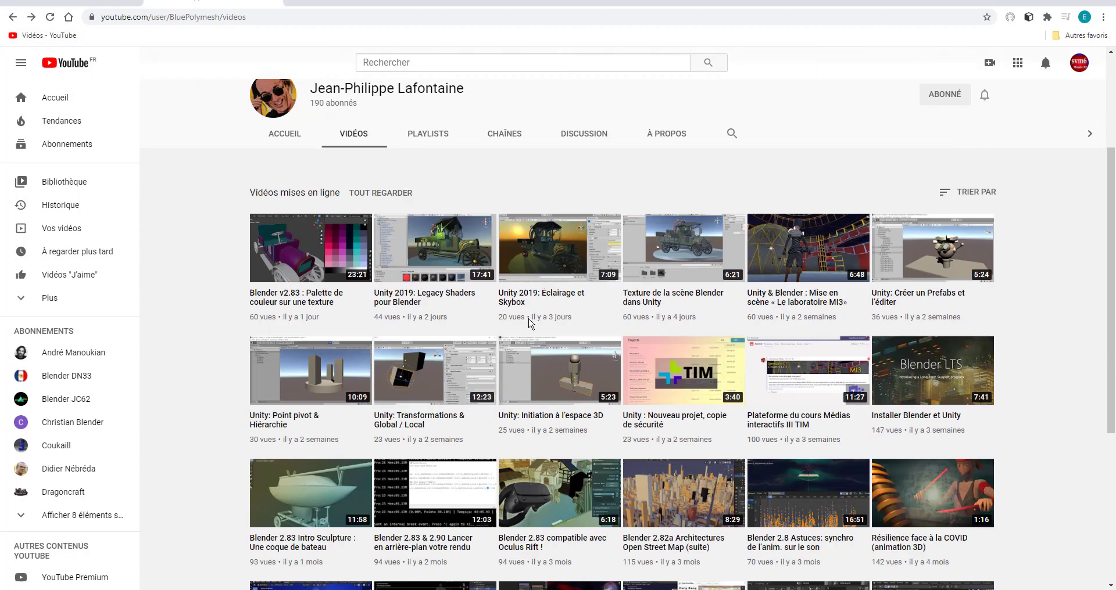
{"action": "scroll", "coordinate": [543, 321], "scroll_direction": "up", "scroll_amount": 4}
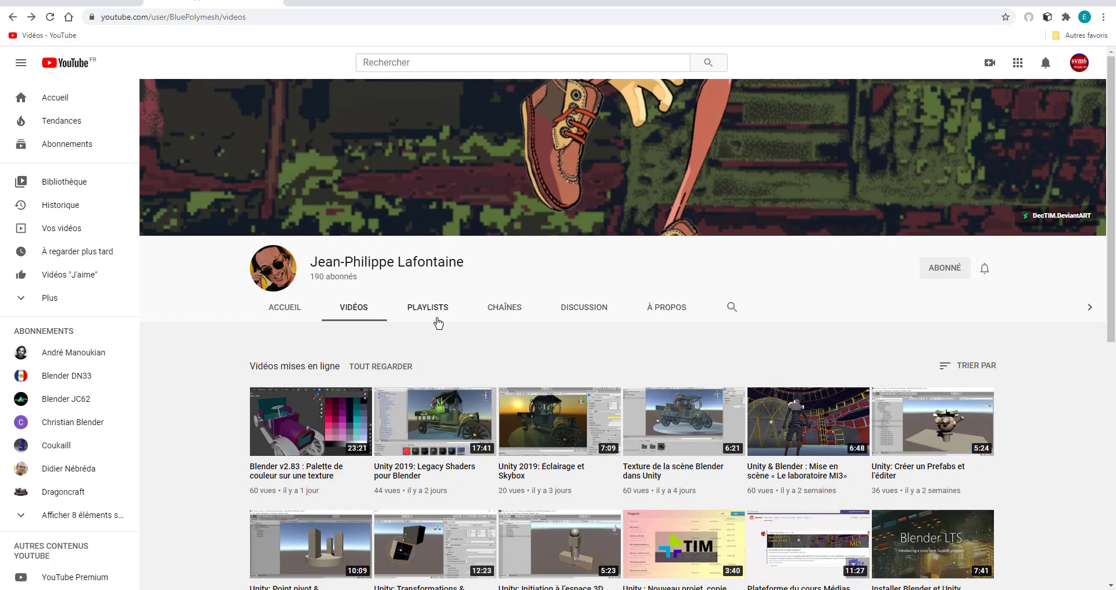
{"action": "scroll", "coordinate": [1082, 417], "scroll_direction": "down", "scroll_amount": 8}
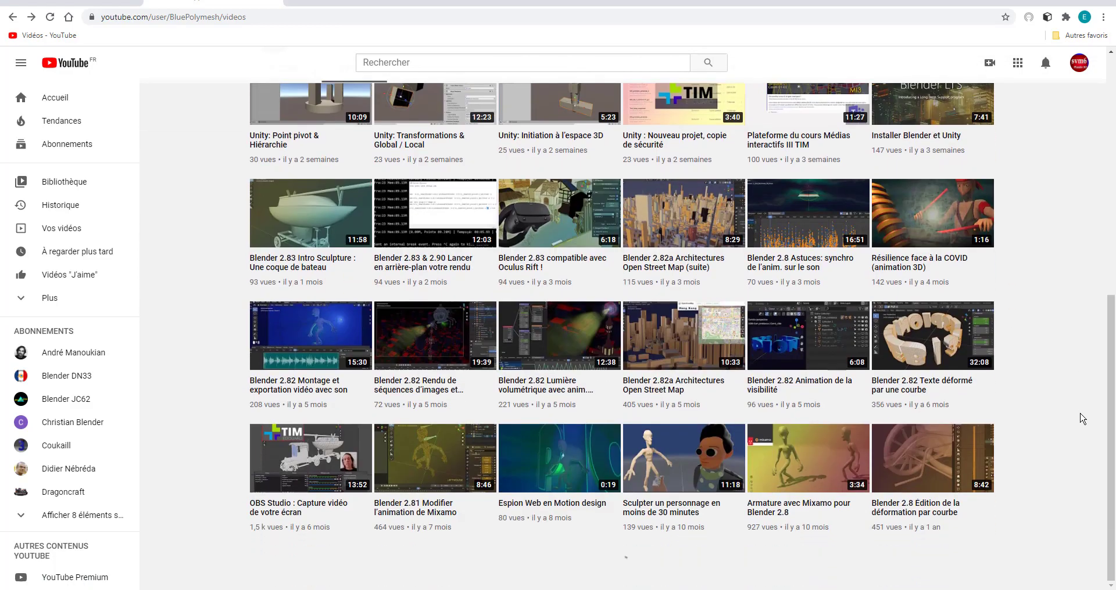
{"action": "scroll", "coordinate": [1082, 417], "scroll_direction": "up", "scroll_amount": 8}
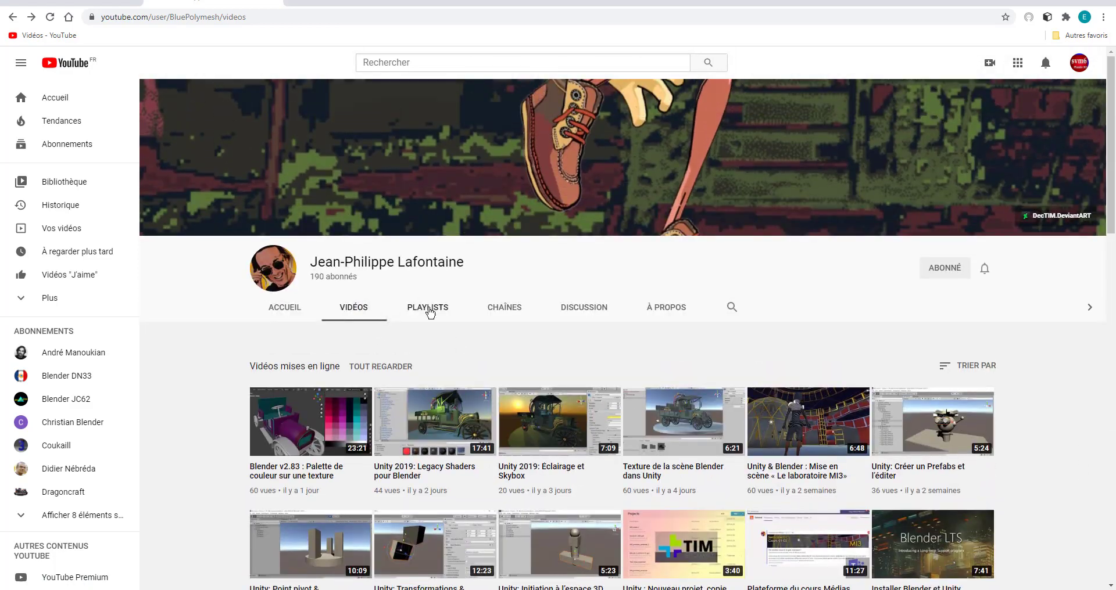
{"action": "left_click", "coordinate": [353, 309]}
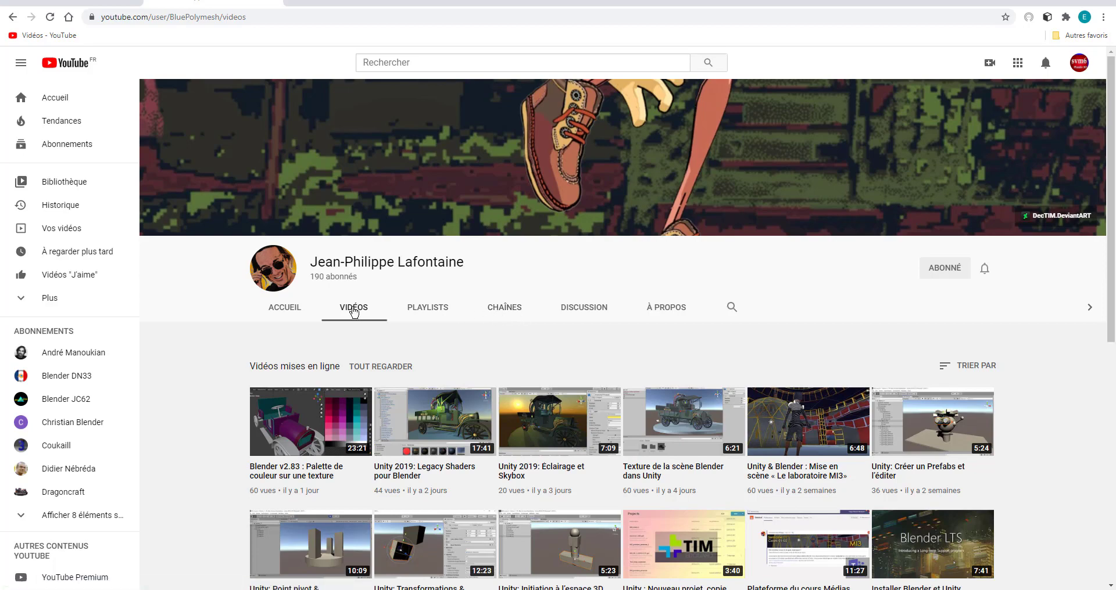
Examine the older Blender 2.8 tutorials in the channel's list, such as Biseaux et Boolean, Biseaux avec Inset Face and Ombrage lissé local
{"action": "scroll", "coordinate": [1067, 390], "scroll_direction": "down", "scroll_amount": 8}
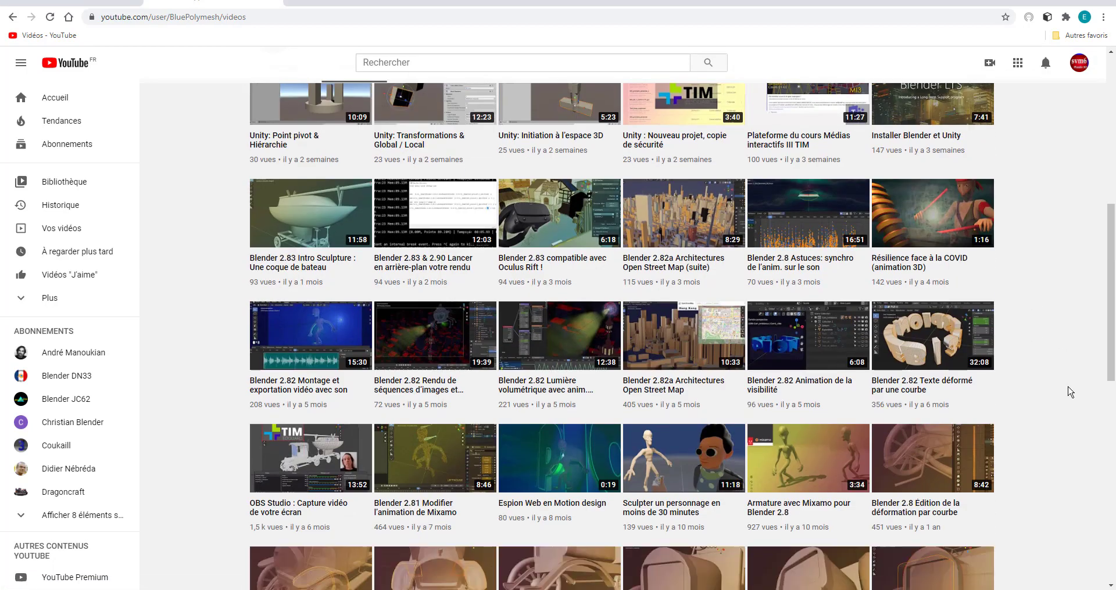
{"action": "scroll", "coordinate": [1068, 391], "scroll_direction": "down", "scroll_amount": 5}
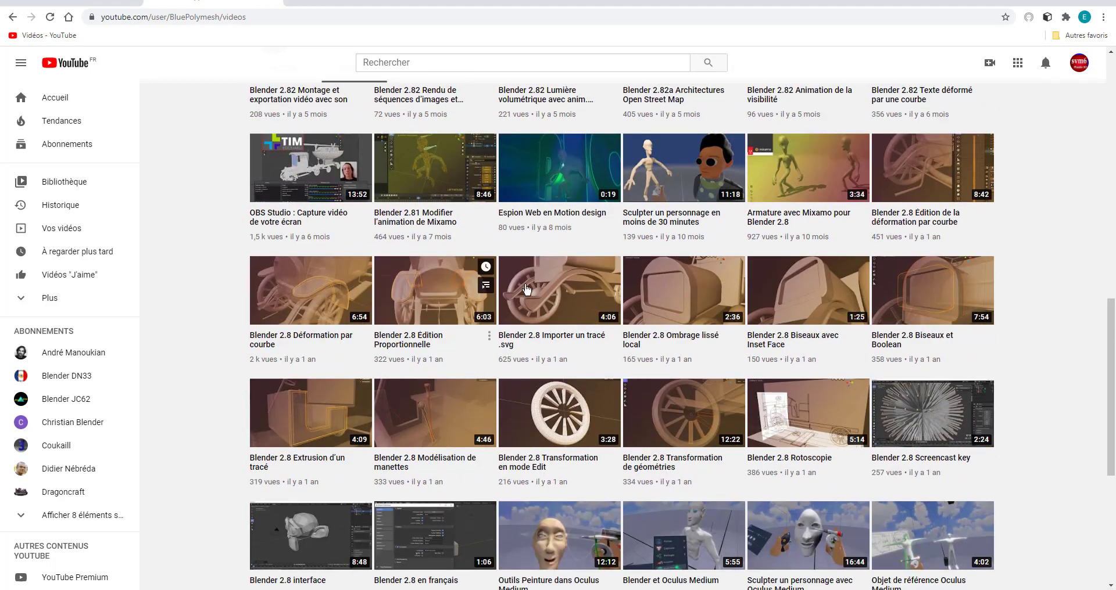
{"action": "mouse_move", "coordinate": [916, 301]}
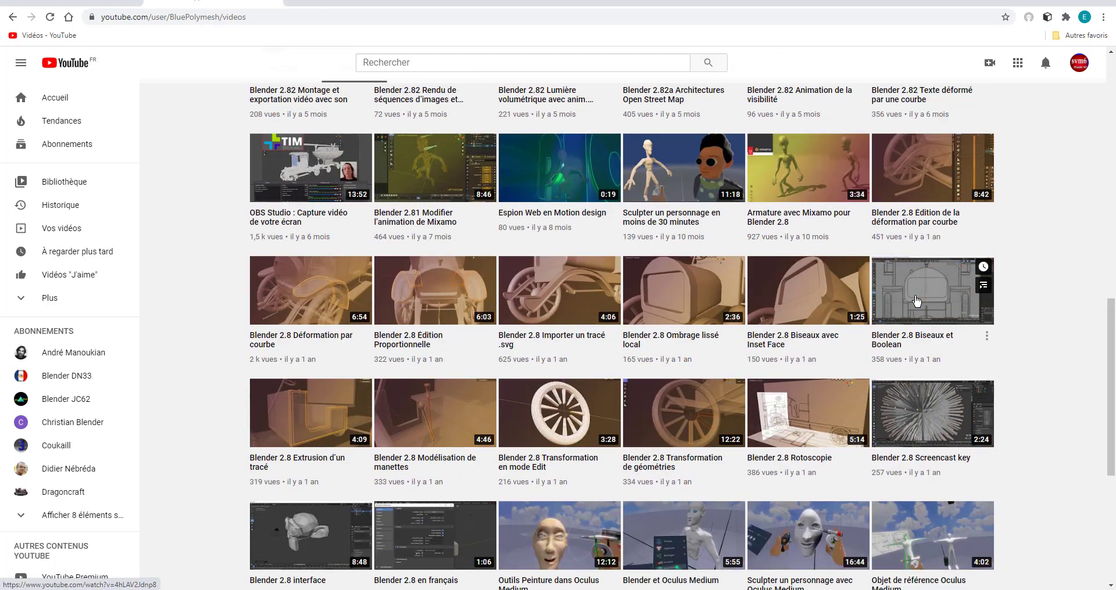
{"action": "mouse_move", "coordinate": [834, 306]}
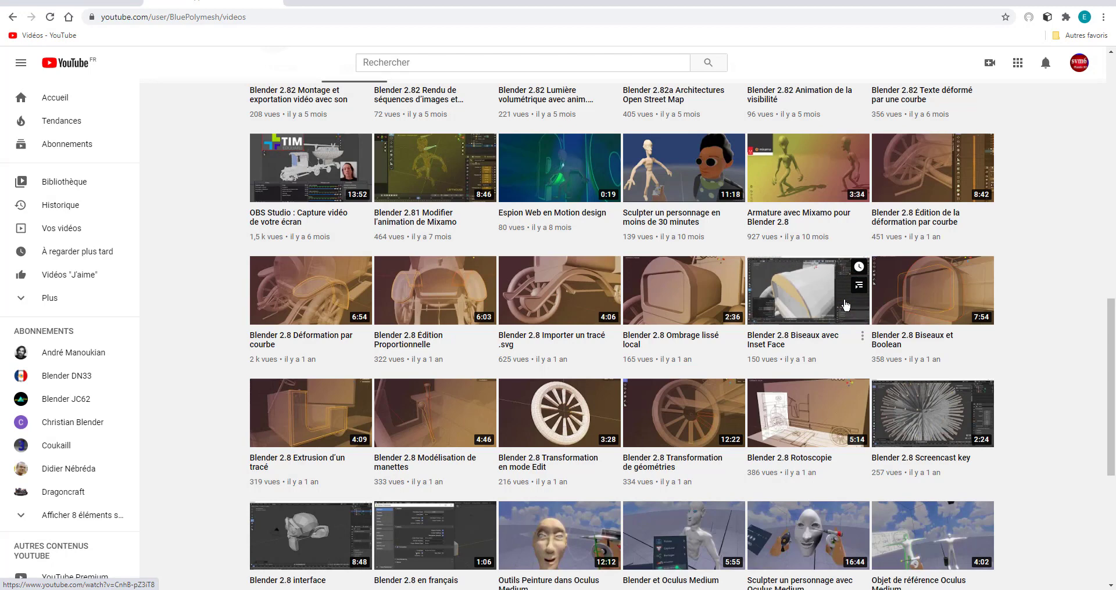
{"action": "mouse_move", "coordinate": [698, 301]}
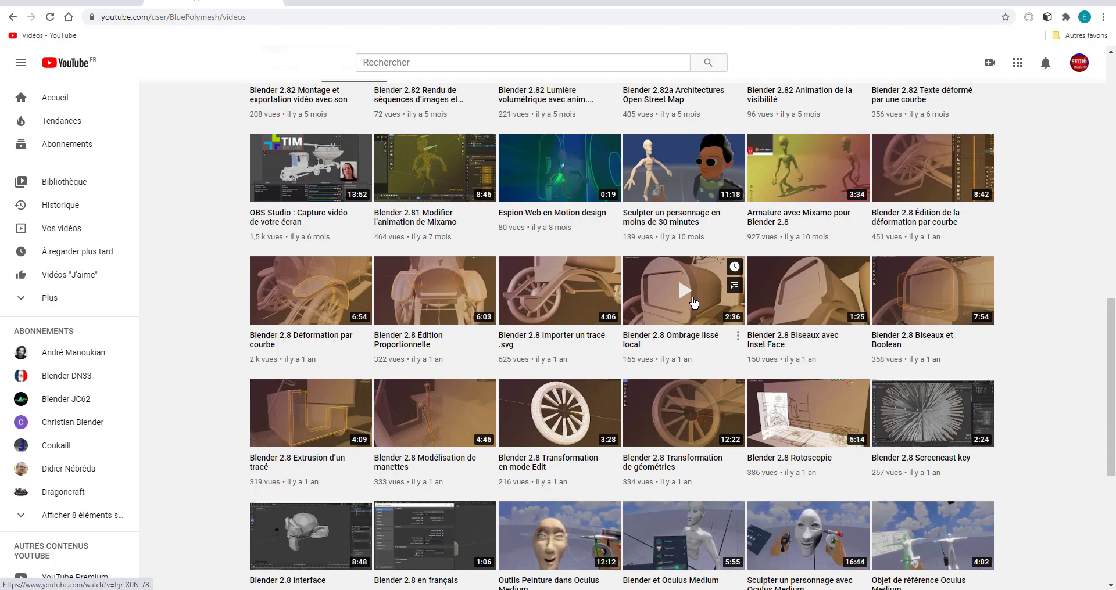
{"action": "mouse_move", "coordinate": [572, 301]}
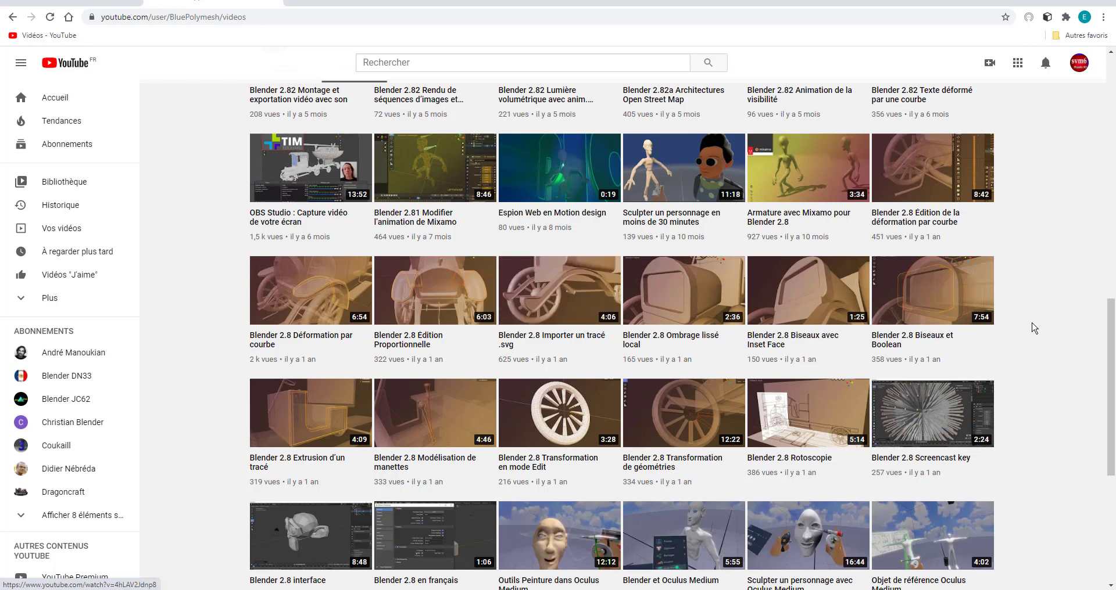
Browse the channel's list through the Oculus Medium videos to its oldest uploads, and return to the newest ones
{"action": "scroll", "coordinate": [1046, 354], "scroll_direction": "up", "scroll_amount": 4}
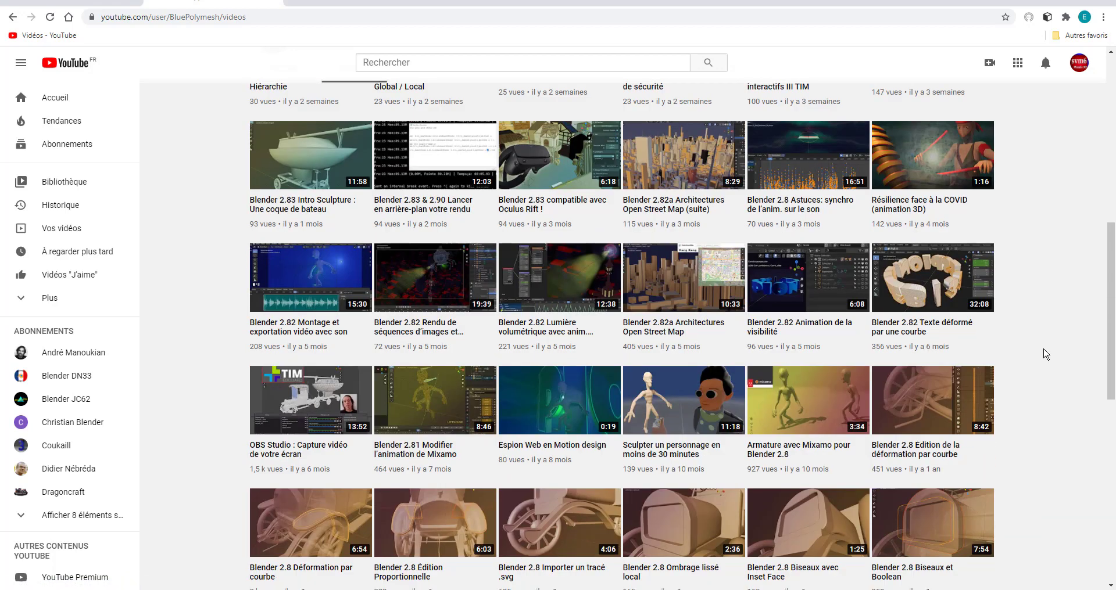
{"action": "scroll", "coordinate": [1046, 354], "scroll_direction": "down", "scroll_amount": 10}
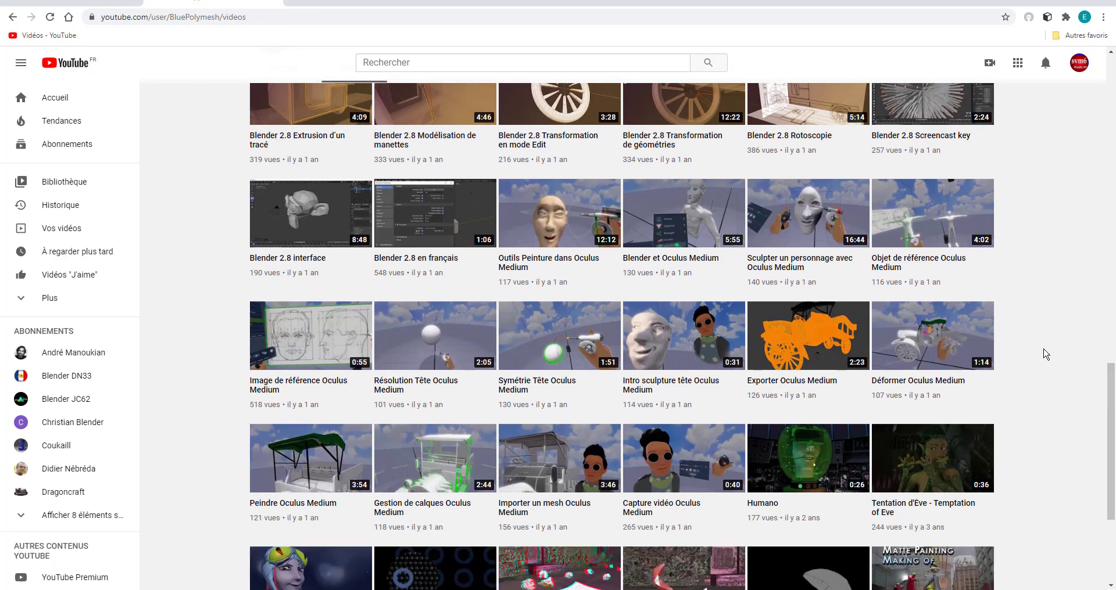
{"action": "scroll", "coordinate": [1047, 363], "scroll_direction": "down", "scroll_amount": 4}
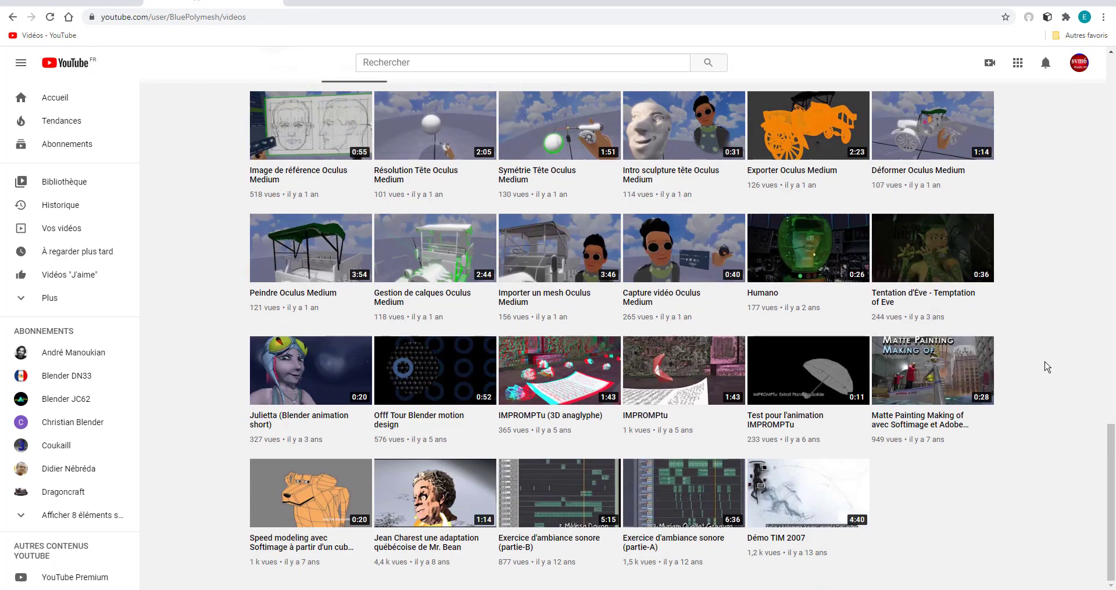
{"action": "scroll", "coordinate": [1049, 383], "scroll_direction": "up", "scroll_amount": 1}
{"action": "scroll", "coordinate": [1050, 395], "scroll_direction": "up", "scroll_amount": 5}
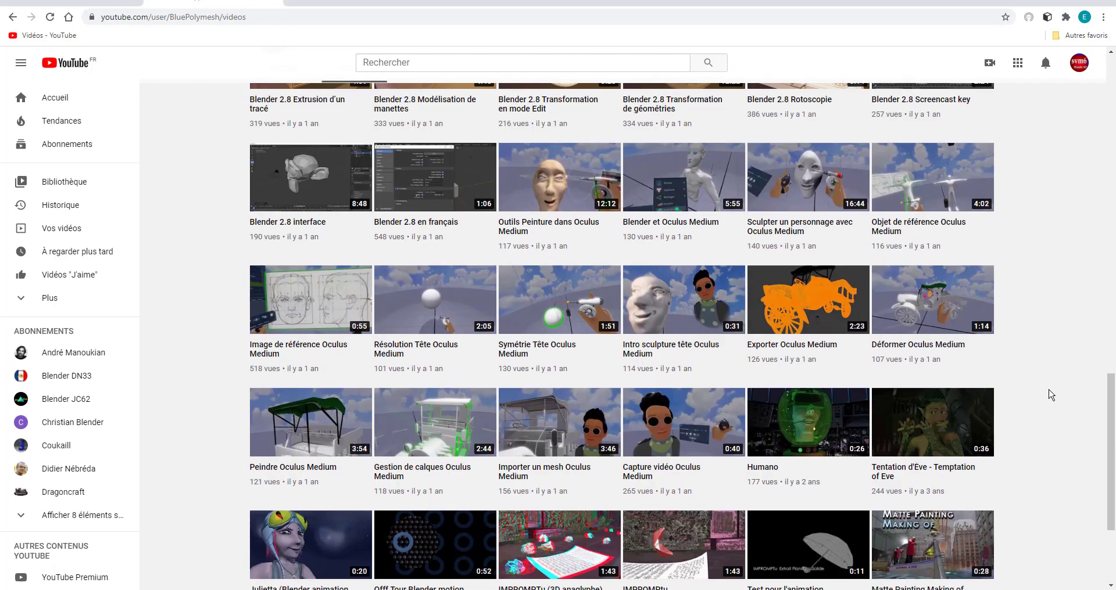
{"action": "scroll", "coordinate": [1050, 395], "scroll_direction": "up", "scroll_amount": 8}
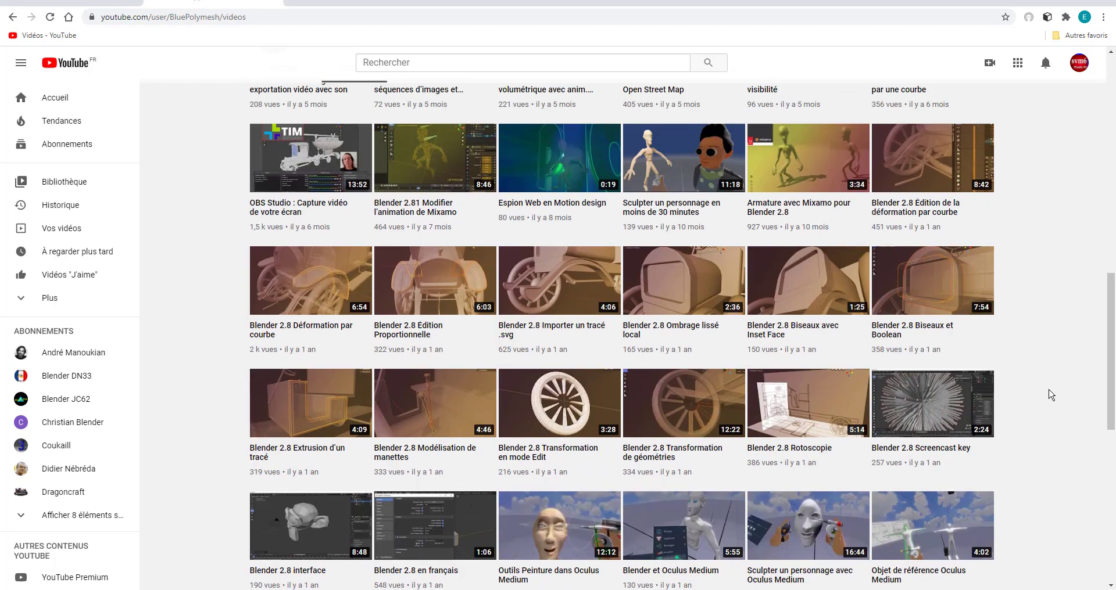
{"action": "scroll", "coordinate": [1051, 395], "scroll_direction": "up", "scroll_amount": 3}
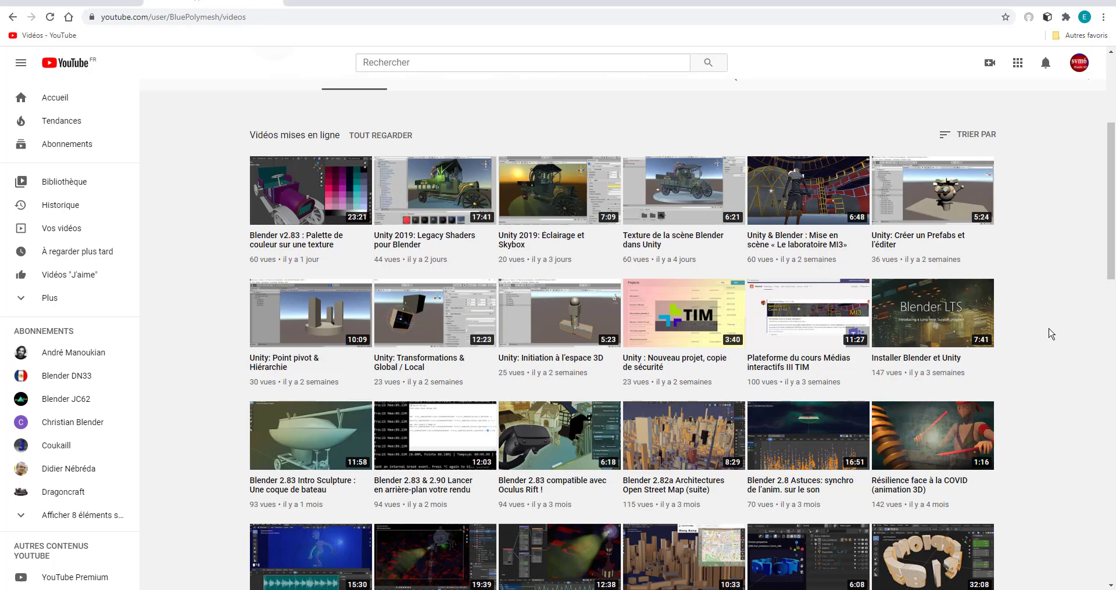
Review the Blender 2.82 and 2.8 tutorials down to Rotoscopie, and look over the newest uploads on the channel again
{"action": "scroll", "coordinate": [1050, 333], "scroll_direction": "down", "scroll_amount": 4}
{"action": "scroll", "coordinate": [1051, 334], "scroll_direction": "down", "scroll_amount": 3}
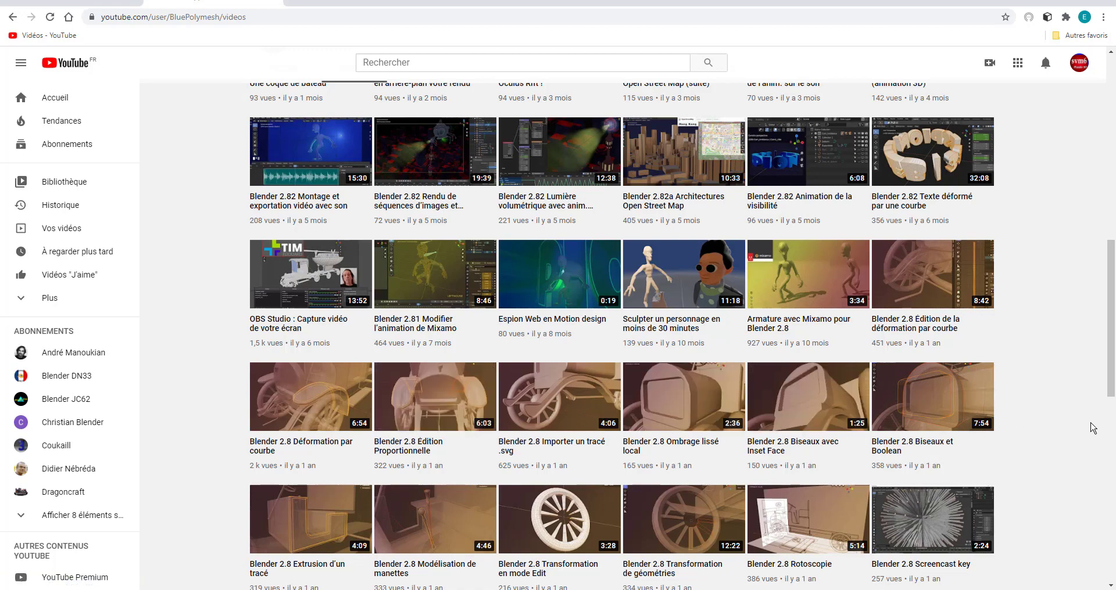
{"action": "scroll", "coordinate": [1036, 413], "scroll_direction": "down", "scroll_amount": 3}
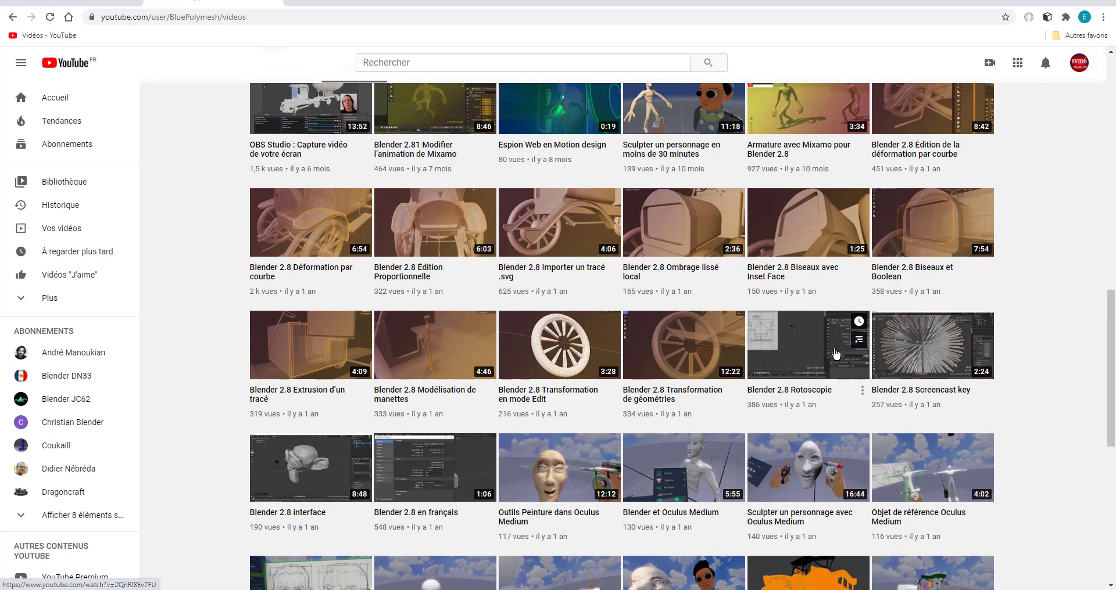
{"action": "scroll", "coordinate": [1049, 354], "scroll_direction": "up", "scroll_amount": 15}
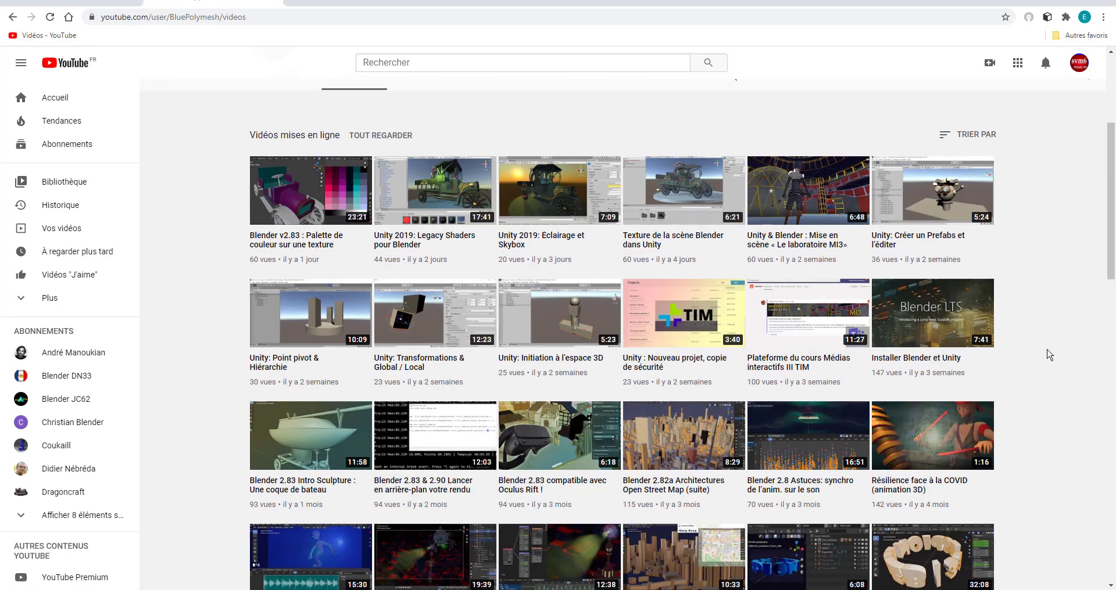
{"action": "scroll", "coordinate": [1050, 355], "scroll_direction": "up", "scroll_amount": 3}
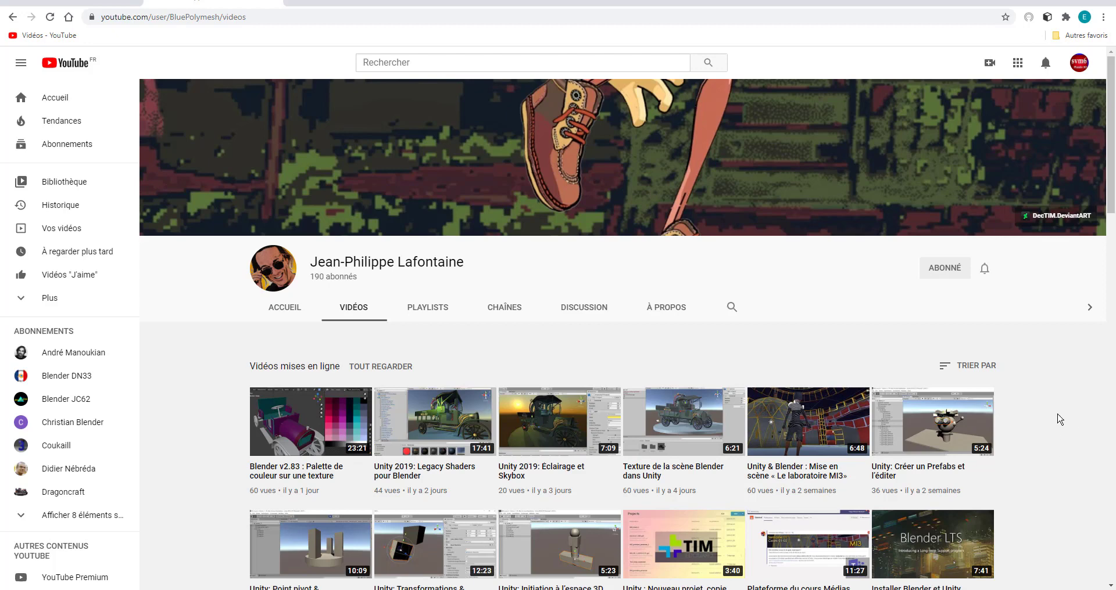
{"action": "mouse_move", "coordinate": [296, 432]}
{"action": "scroll", "coordinate": [1079, 460], "scroll_direction": "down", "scroll_amount": 1}
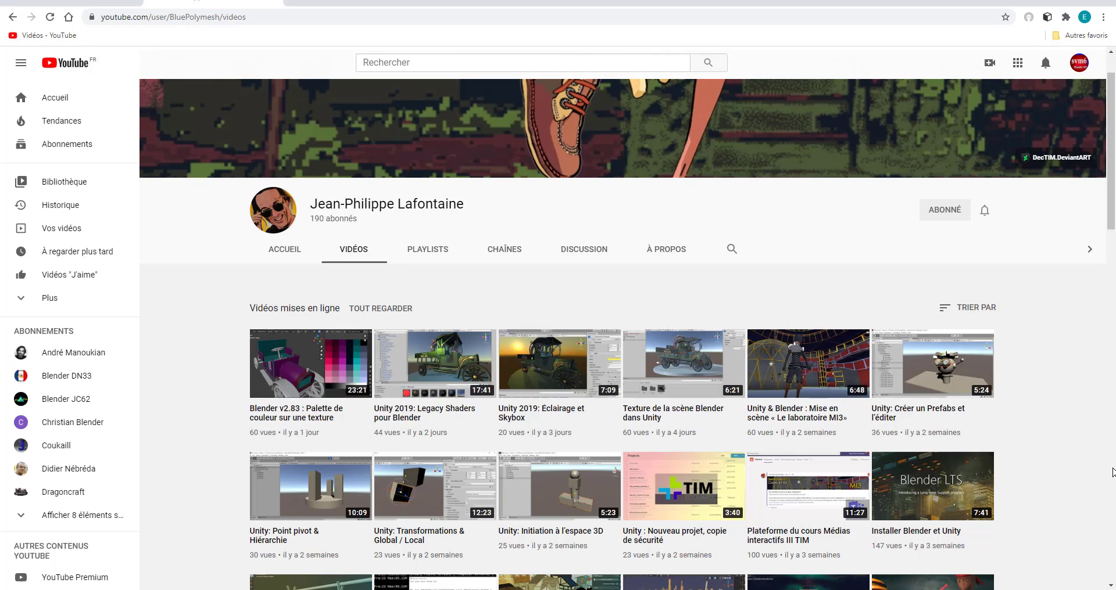
{"action": "scroll", "coordinate": [1107, 473], "scroll_direction": "down", "scroll_amount": 4}
{"action": "scroll", "coordinate": [1110, 472], "scroll_direction": "up", "scroll_amount": 2}
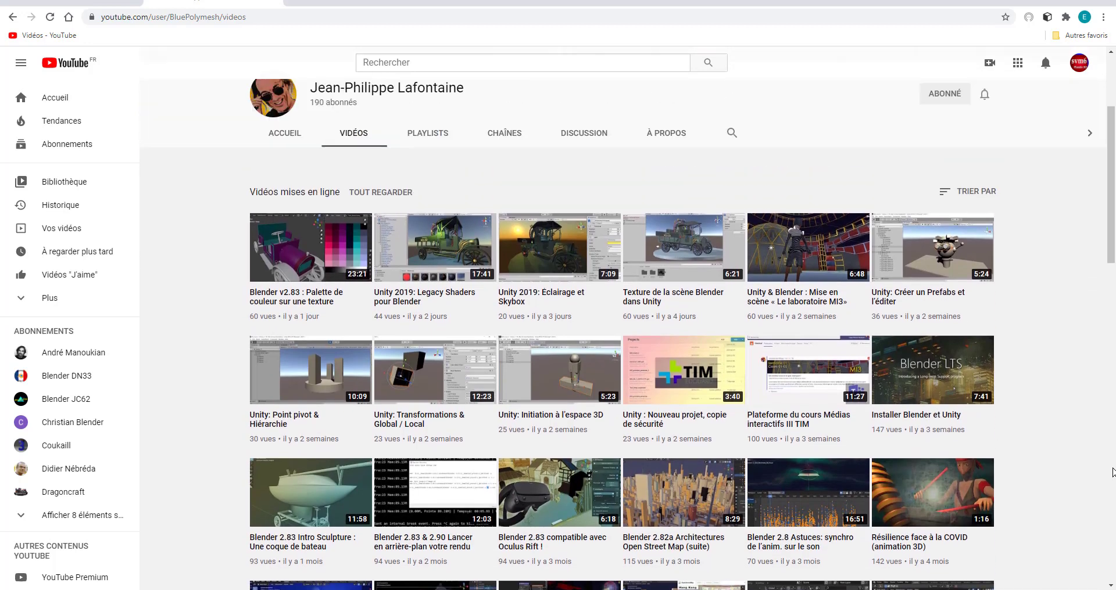
{"action": "scroll", "coordinate": [1084, 497], "scroll_direction": "down", "scroll_amount": 2}
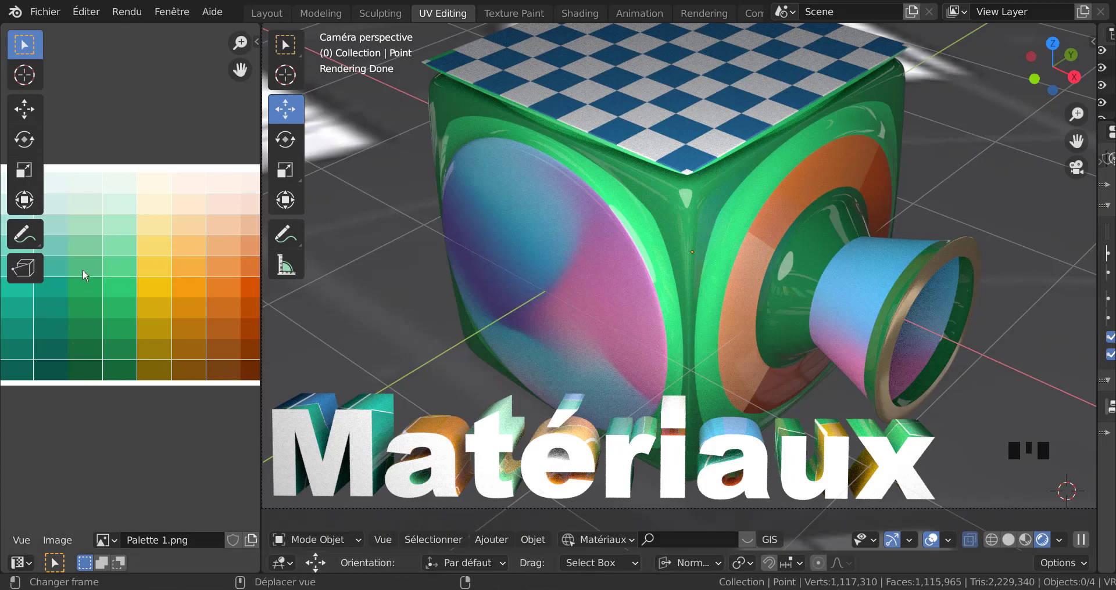
Switch back to Blender and widen the image editor to view the whole Palette 1.png beside the rendered cube
{"action": "scroll", "coordinate": [215, 372], "scroll_direction": "down", "scroll_amount": 3}
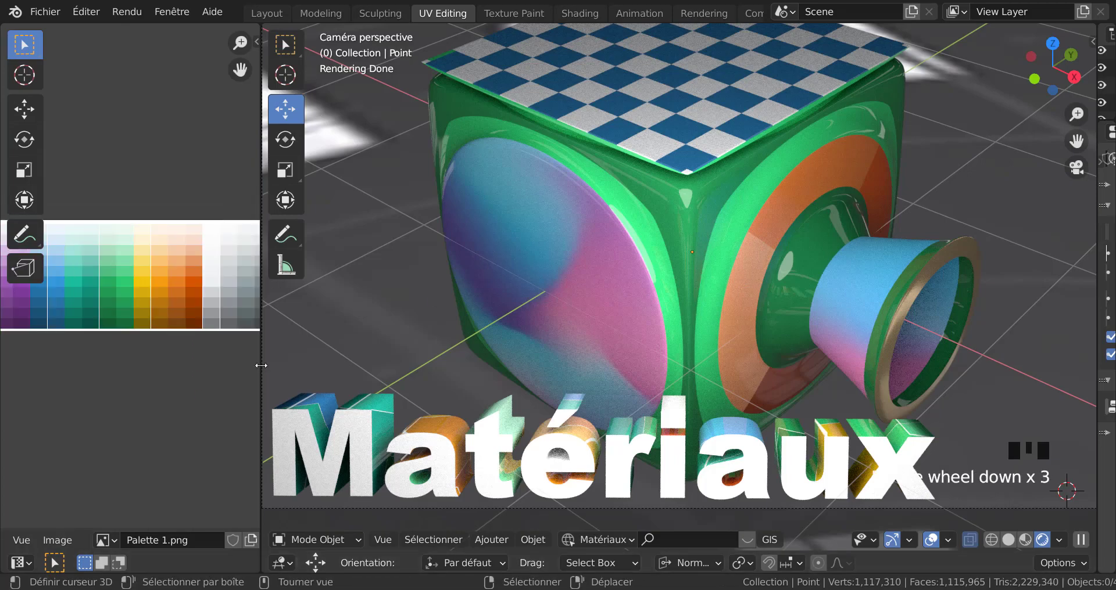
{"action": "left_click_drag", "start_coordinate": [262, 371], "coordinate": [367, 366]}
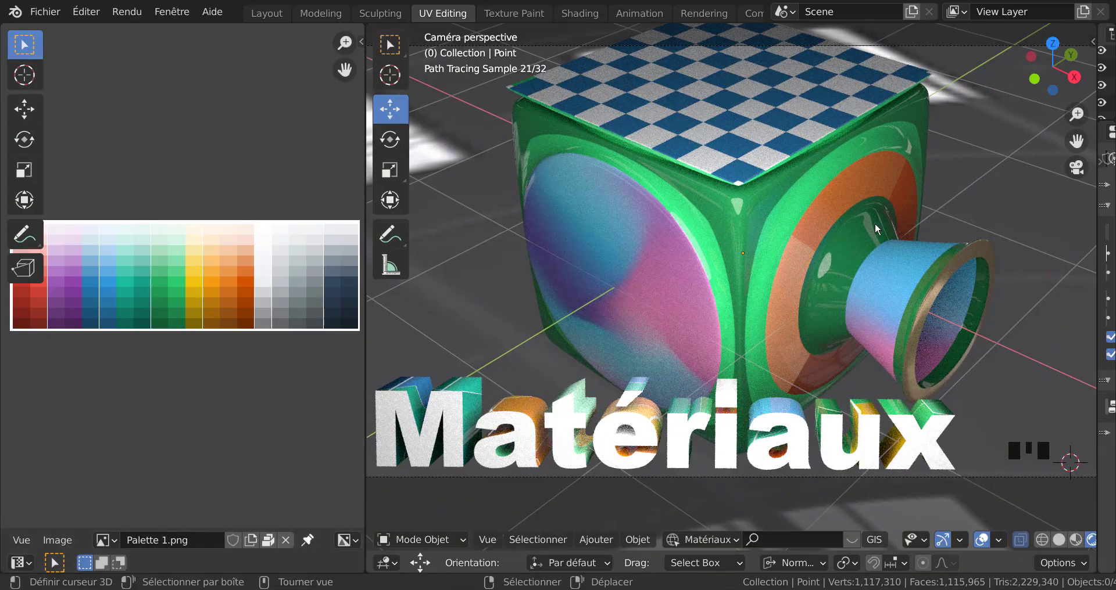
{"action": "scroll", "coordinate": [779, 89], "scroll_direction": "up", "scroll_amount": 2}
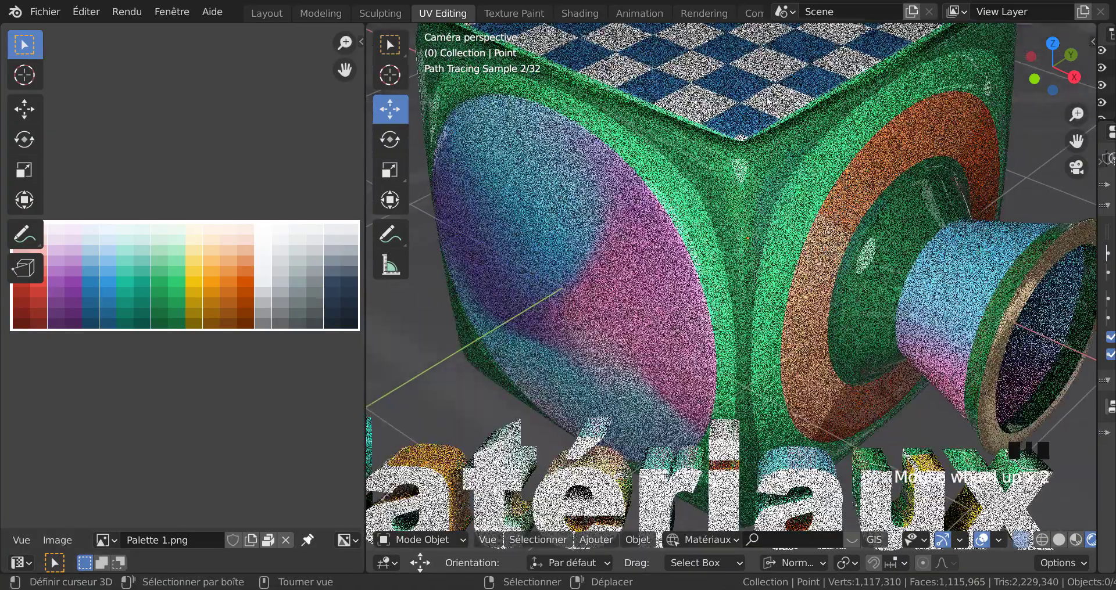
{"action": "scroll", "coordinate": [767, 102], "scroll_direction": "down", "scroll_amount": 1}
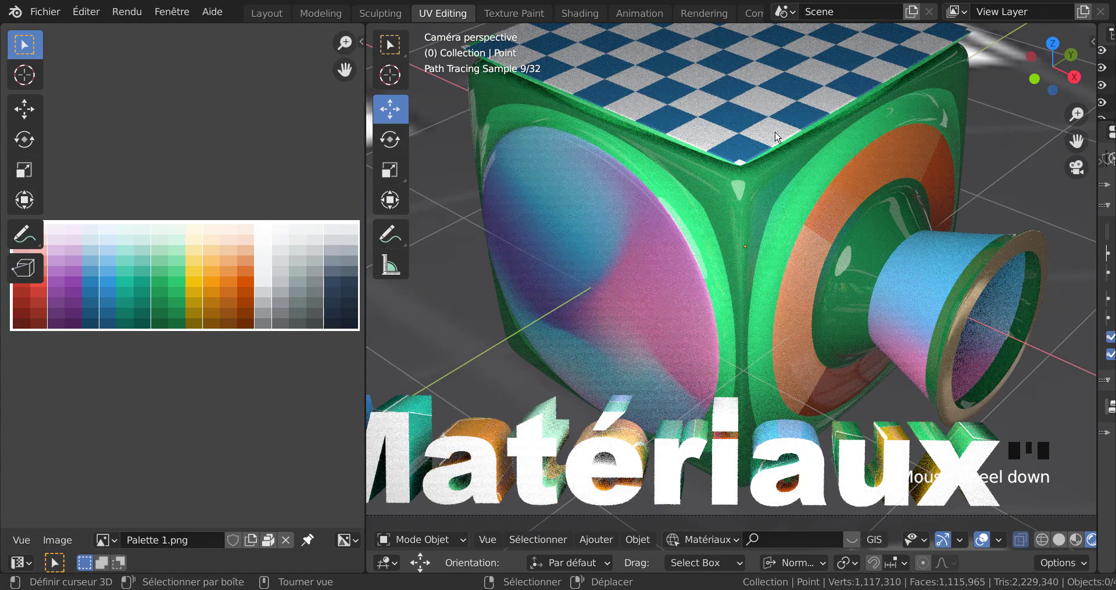
{"action": "scroll", "coordinate": [734, 296], "scroll_direction": "down", "scroll_amount": 1}
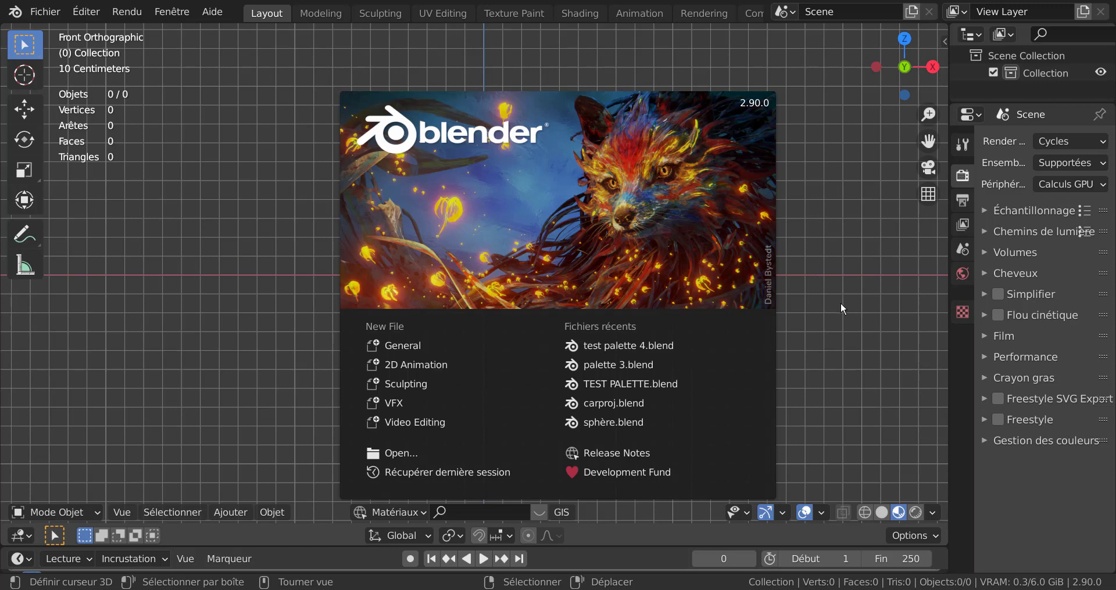
Dismiss the splash screen and add a cube mesh to the empty scene
{"action": "left_click", "coordinate": [841, 304]}
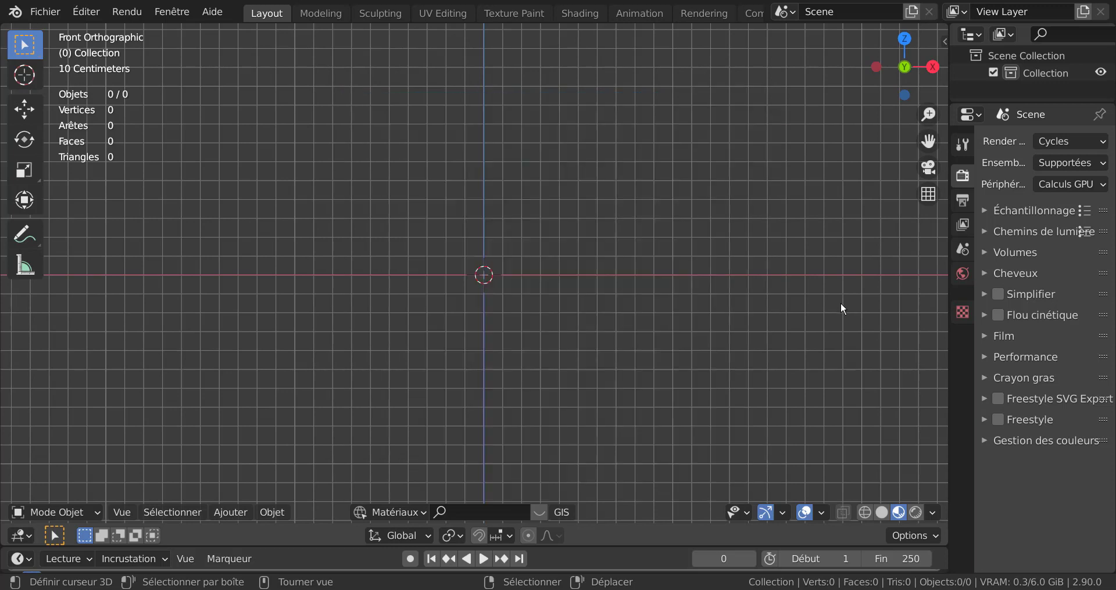
{"action": "scroll", "coordinate": [584, 365], "scroll_direction": "up", "scroll_amount": 3}
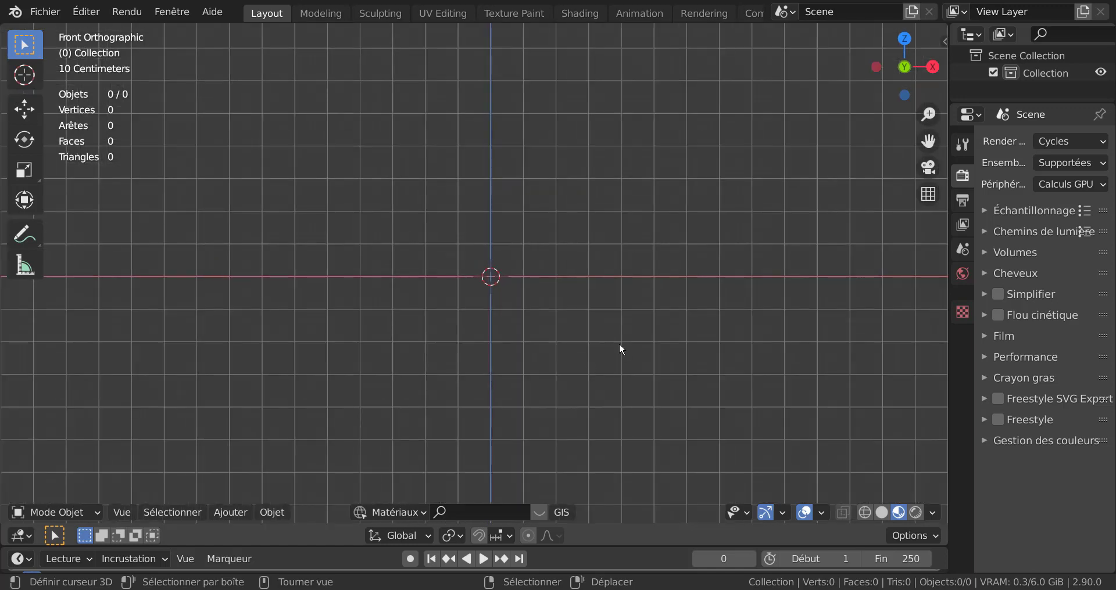
{"action": "scroll", "coordinate": [608, 344], "scroll_direction": "down", "scroll_amount": 2}
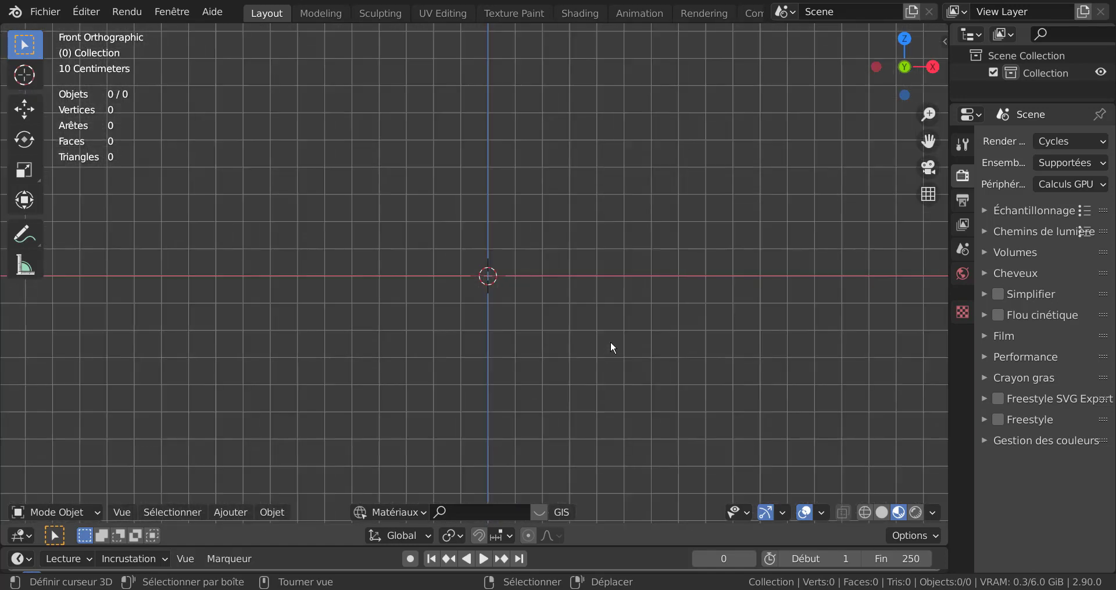
{"action": "scroll", "coordinate": [611, 320], "scroll_direction": "up", "scroll_amount": 1}
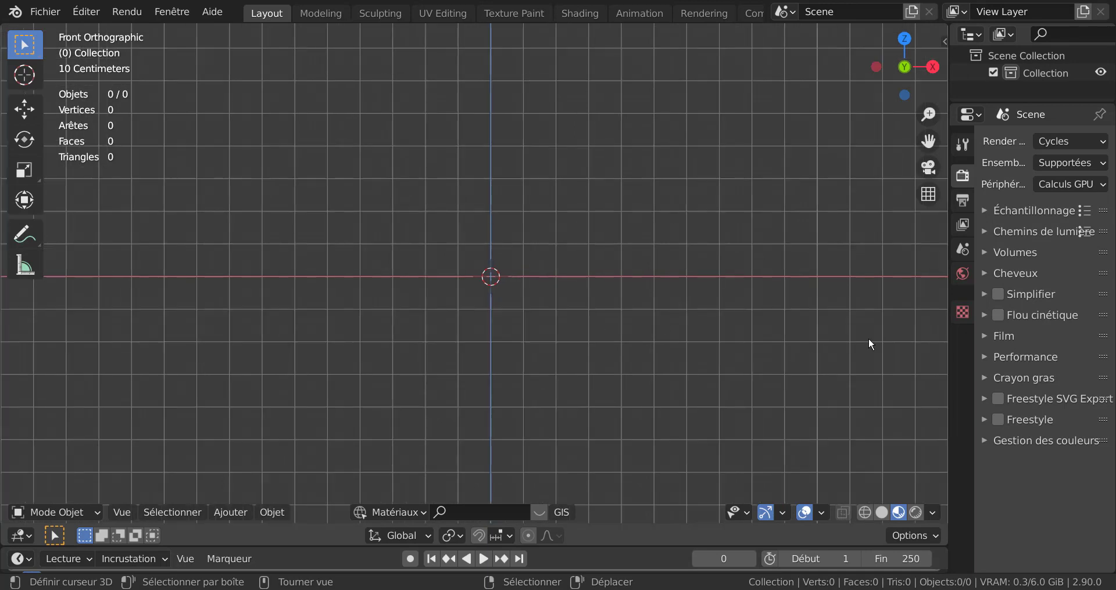
{"action": "mouse_move", "coordinate": [949, 348]}
{"action": "left_mouse_down"}
{"action": "mouse_move", "coordinate": [992, 349]}
{"action": "mouse_move", "coordinate": [954, 348]}
{"action": "left_mouse_up"}
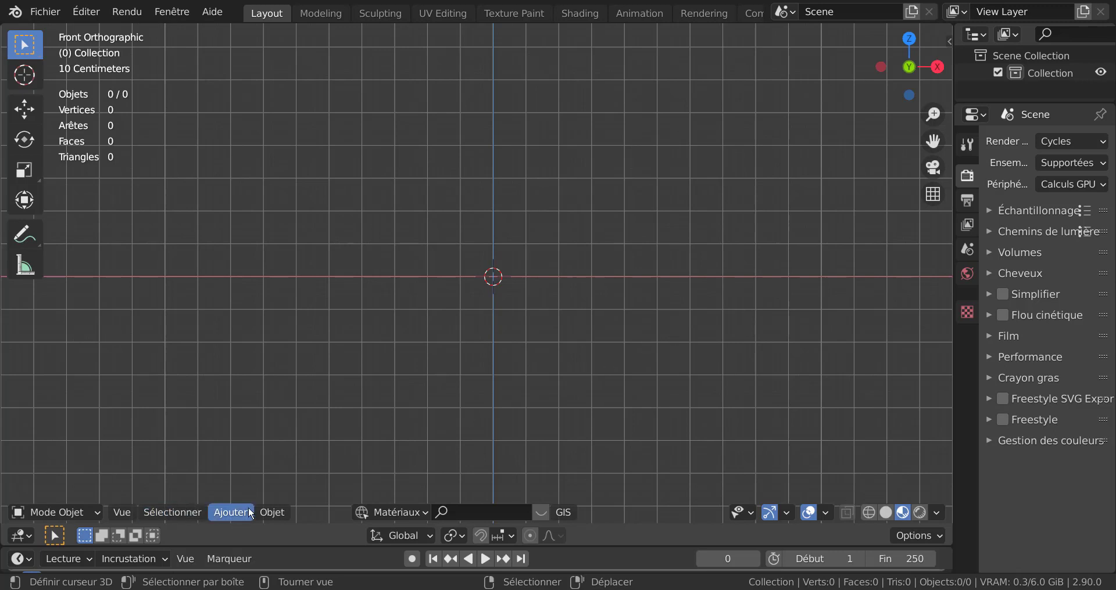
{"action": "left_click", "coordinate": [267, 512]}
{"action": "mouse_move", "coordinate": [231, 513]}
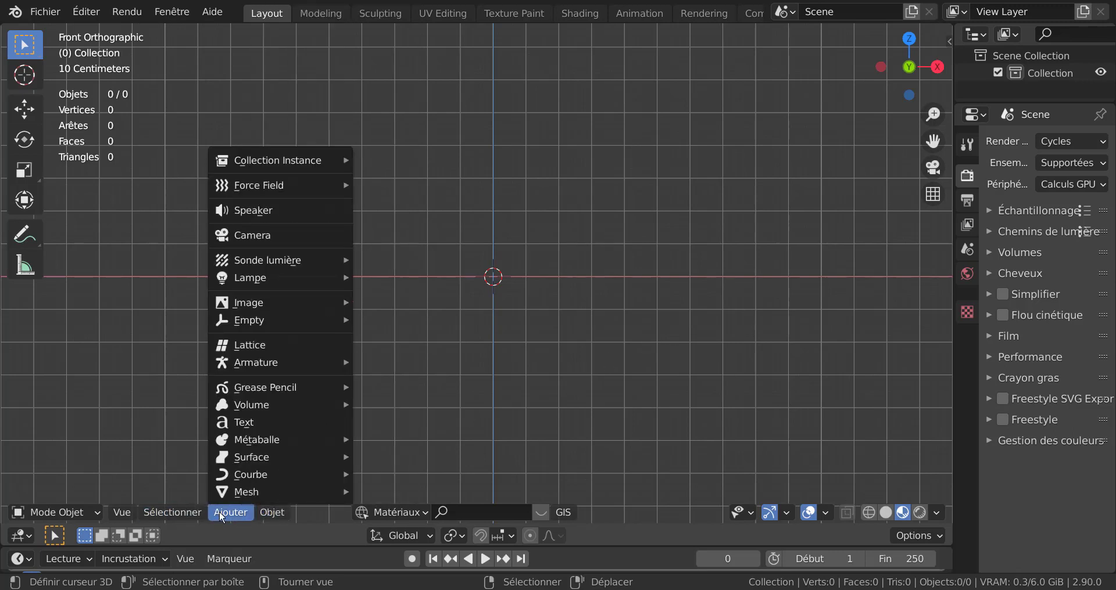
{"action": "mouse_move", "coordinate": [273, 492]}
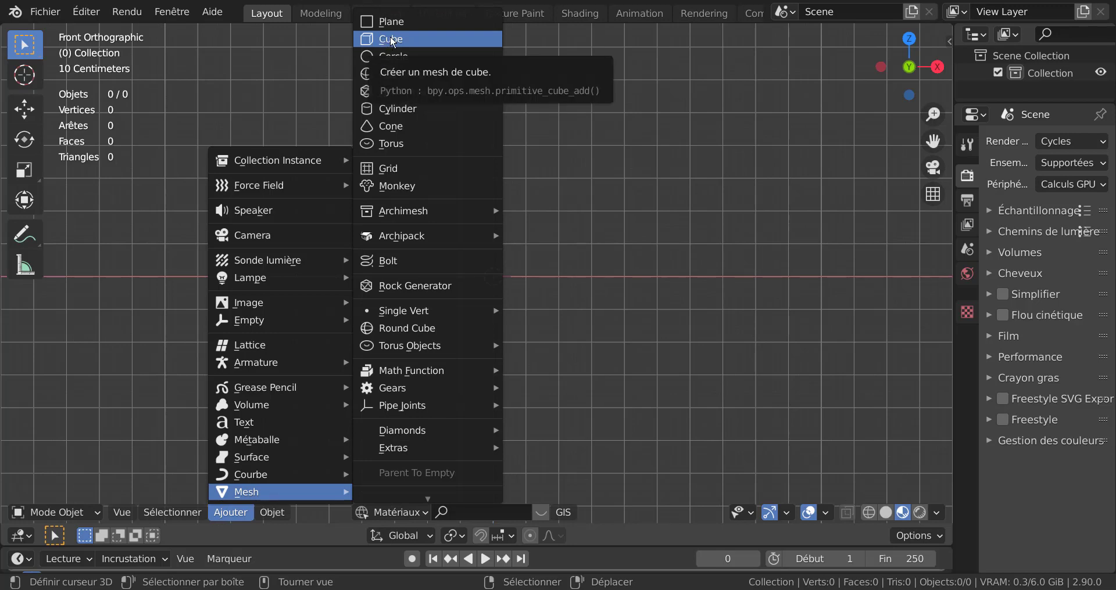
{"action": "left_click", "coordinate": [392, 39]}
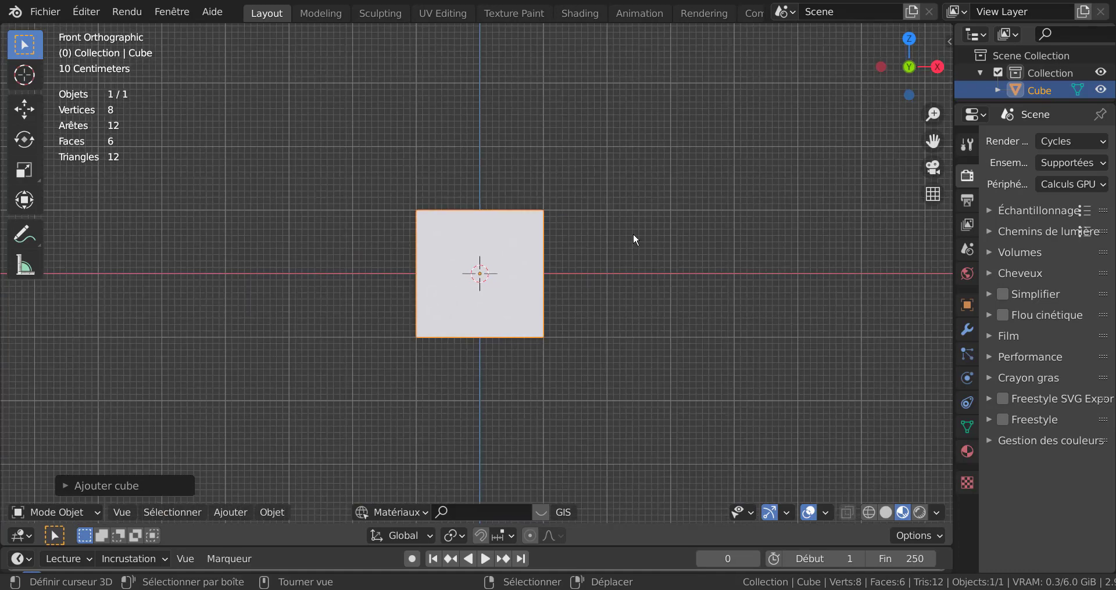
Create a new material on the cube and assign a Texture image to its base colour (Couleur de base)
{"action": "middle_click_drag", "start_coordinate": [633, 233], "coordinate": [577, 301]}
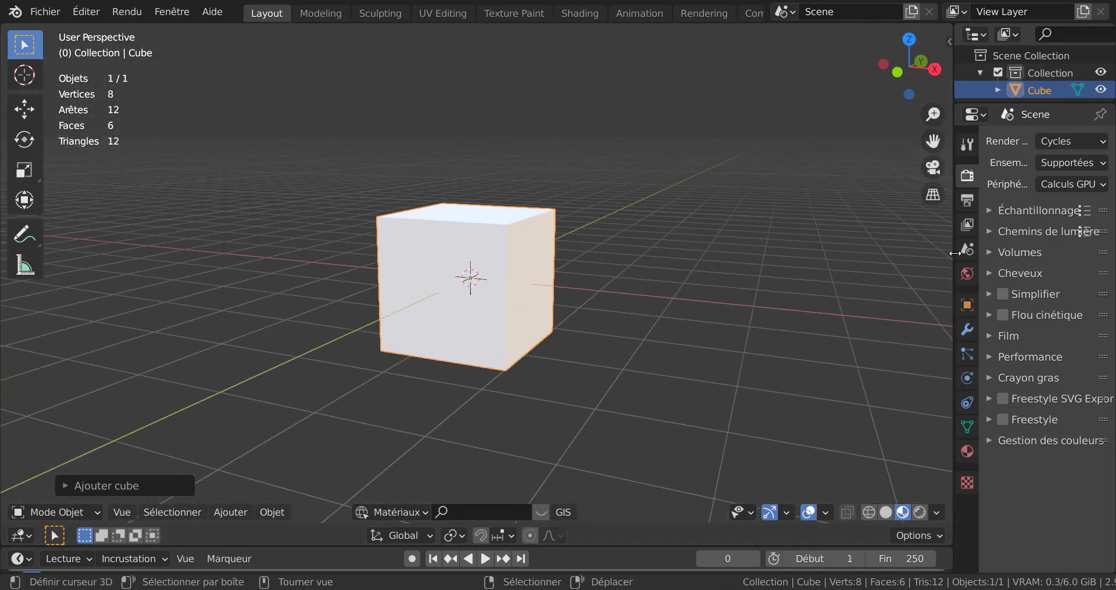
{"action": "left_click_drag", "start_coordinate": [955, 253], "coordinate": [826, 278]}
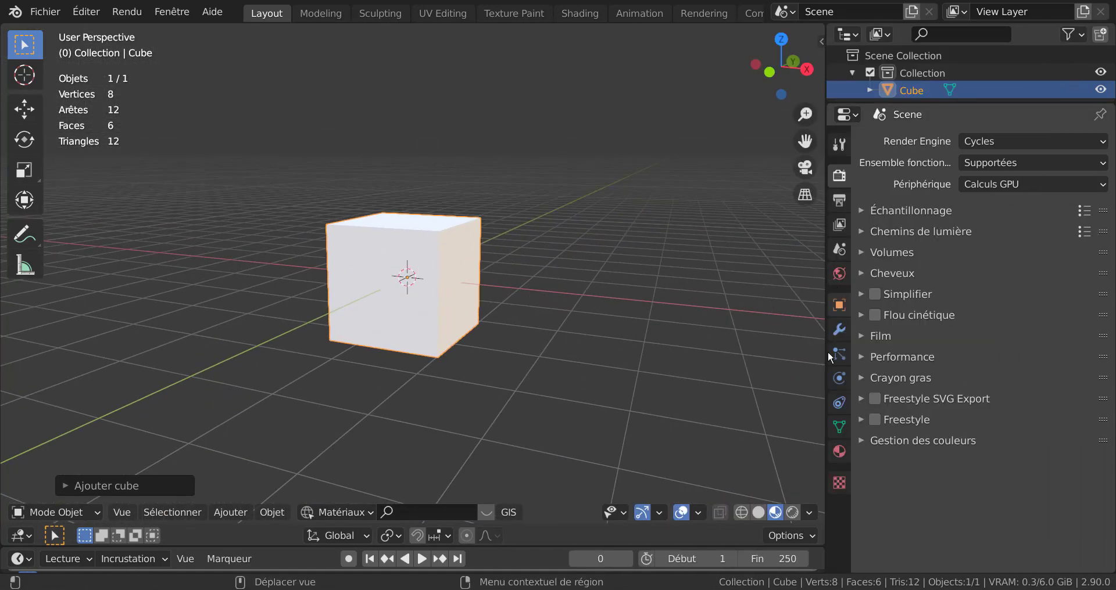
{"action": "left_click", "coordinate": [839, 451]}
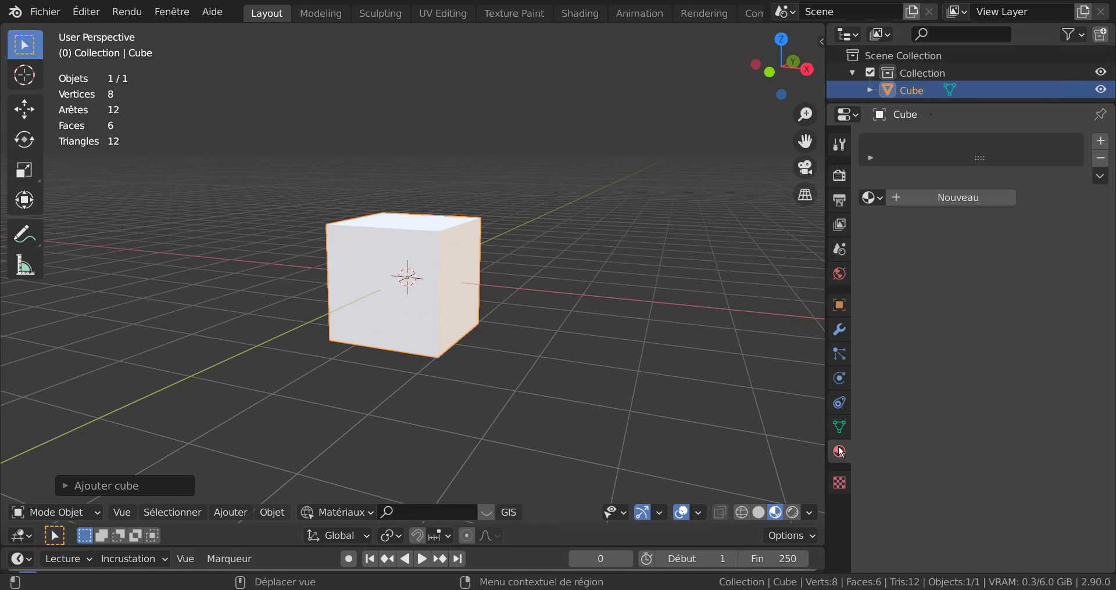
{"action": "left_click", "coordinate": [969, 197]}
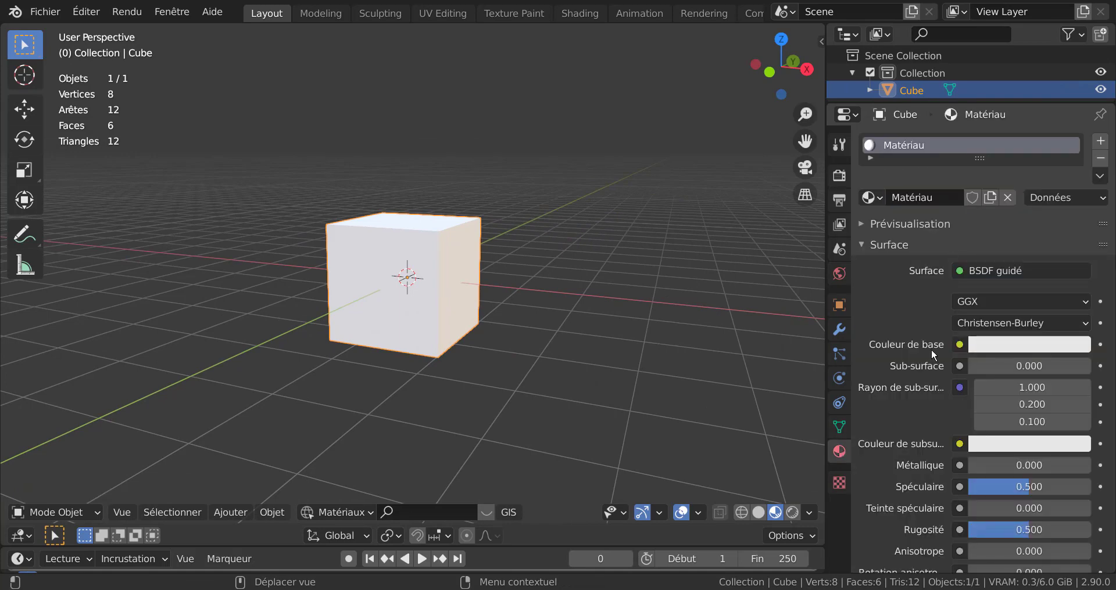
{"action": "left_click", "coordinate": [959, 346]}
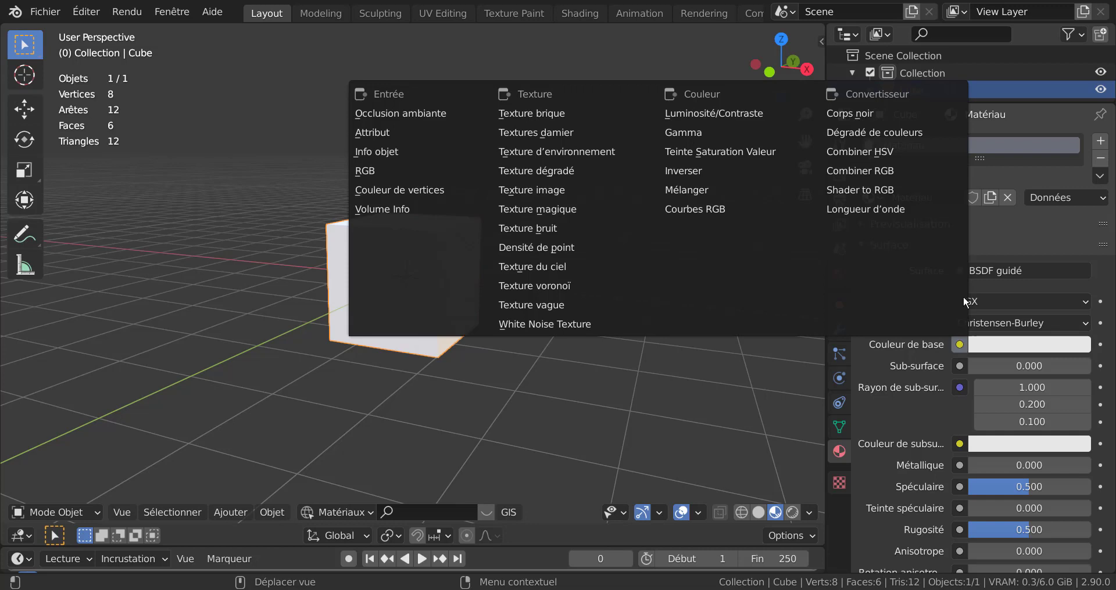
{"action": "left_click", "coordinate": [520, 189]}
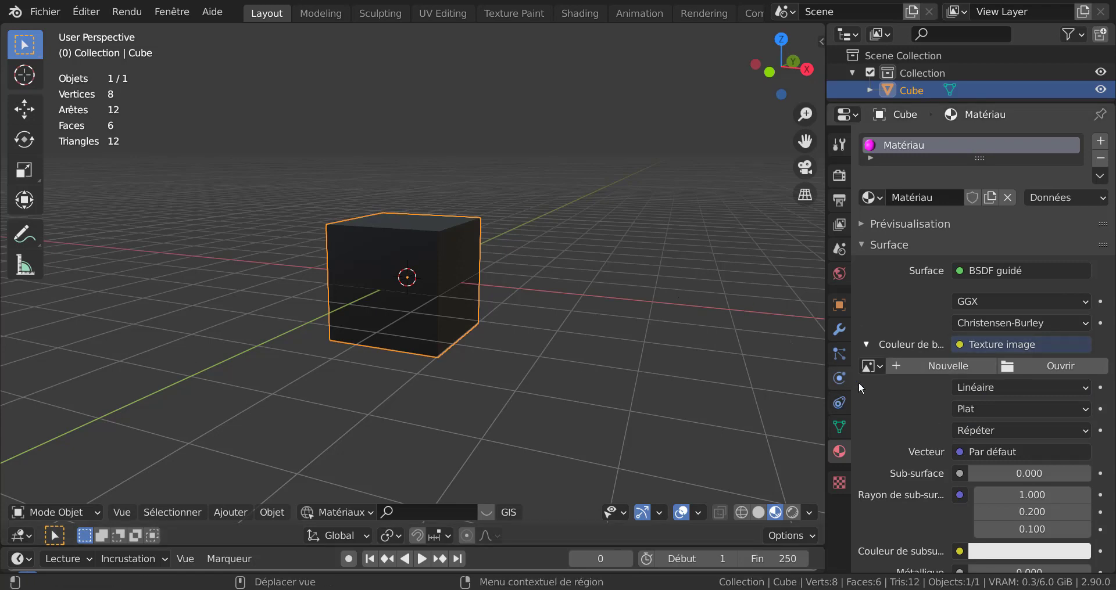
Load Palette 1.png from the Palette de couleur folder as the base colour's image texture
{"action": "left_click", "coordinate": [1029, 365]}
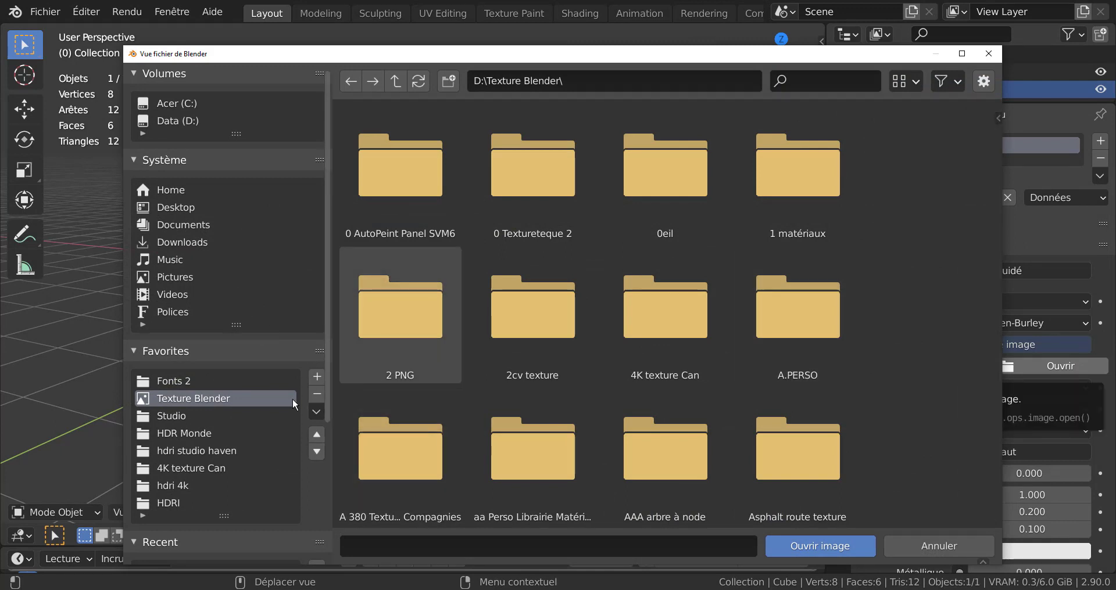
{"action": "scroll", "coordinate": [234, 405], "scroll_direction": "down", "scroll_amount": 1}
{"action": "scroll", "coordinate": [234, 405], "scroll_direction": "down", "scroll_amount": 2}
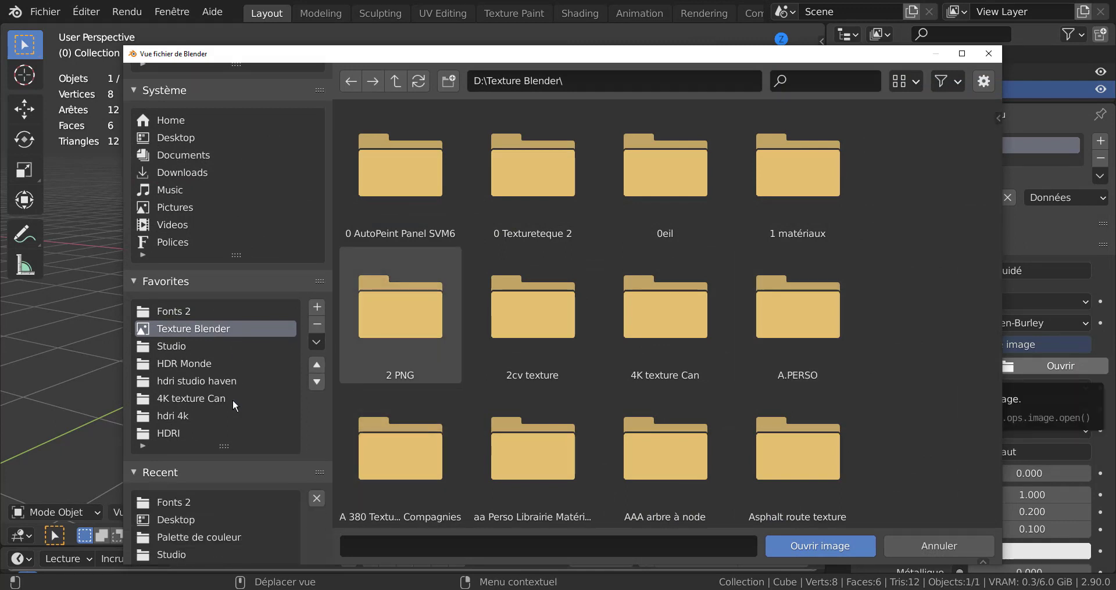
{"action": "scroll", "coordinate": [210, 412], "scroll_direction": "down", "scroll_amount": 3}
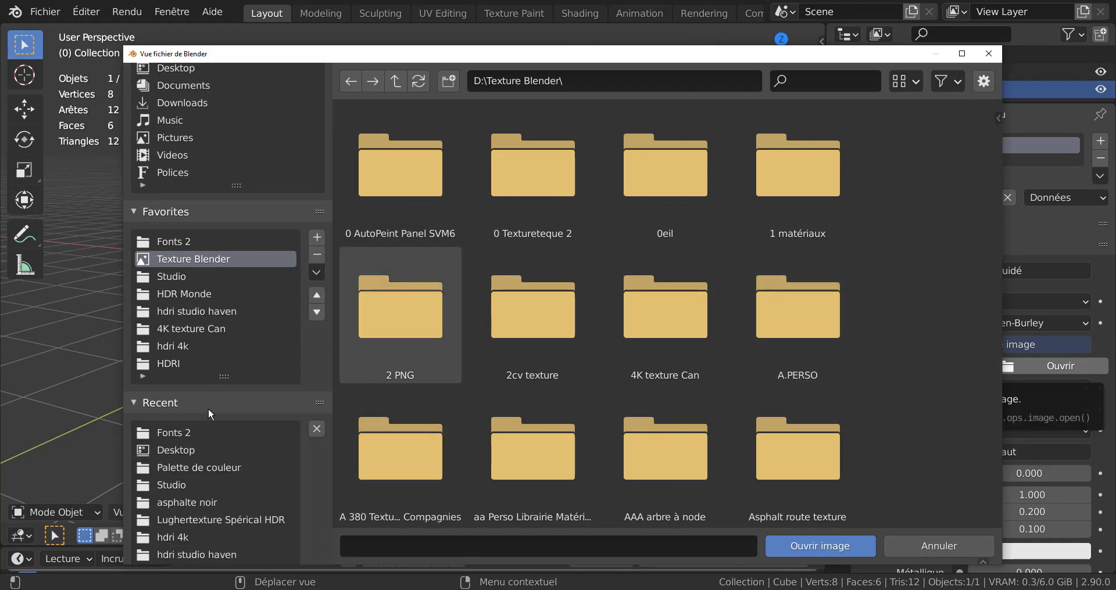
{"action": "left_click", "coordinate": [201, 470]}
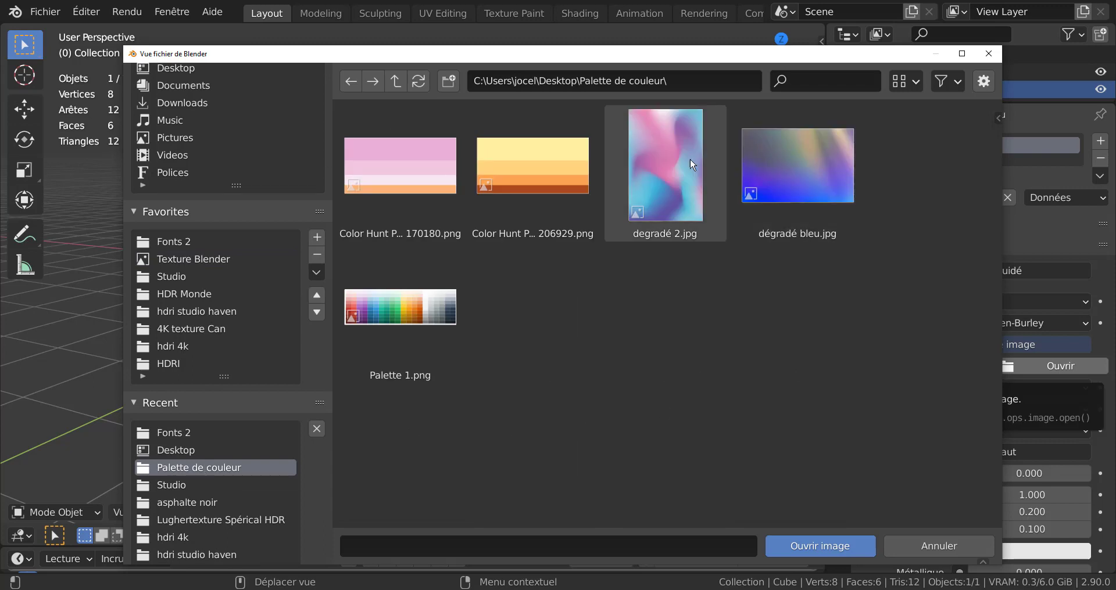
{"action": "left_click", "coordinate": [402, 309]}
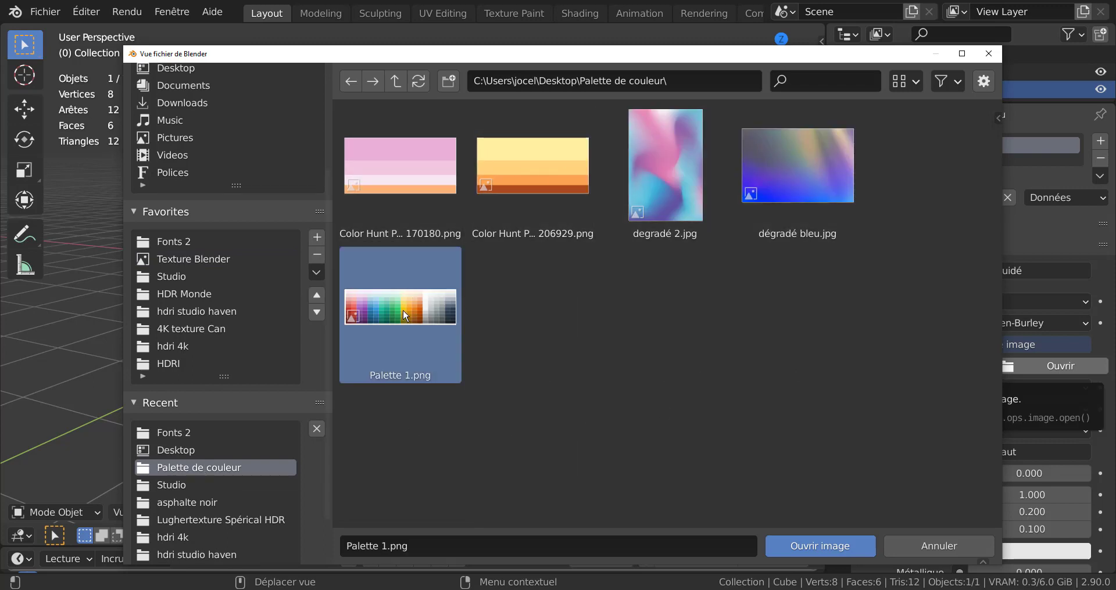
{"action": "left_click", "coordinate": [836, 546]}
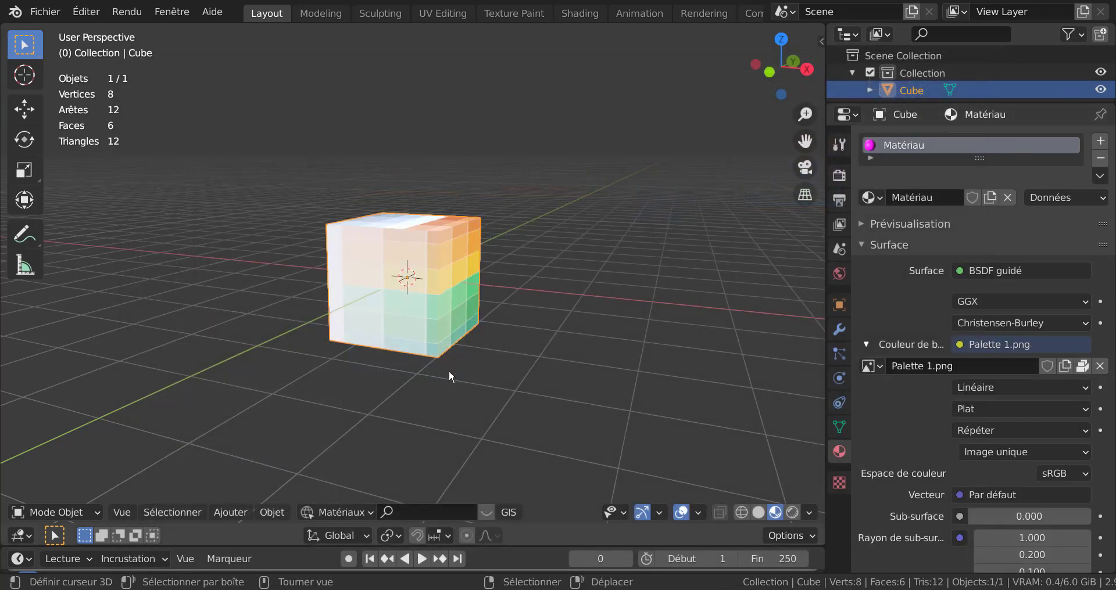
Switch to the UV Editing workspace and widen the UV editor to fit the whole palette with the cube's UV layout
{"action": "middle_click_drag", "start_coordinate": [449, 372], "coordinate": [473, 299]}
{"action": "scroll", "coordinate": [485, 413], "scroll_direction": "up", "scroll_amount": 4}
{"action": "scroll", "coordinate": [478, 299], "scroll_direction": "up", "scroll_amount": 2}
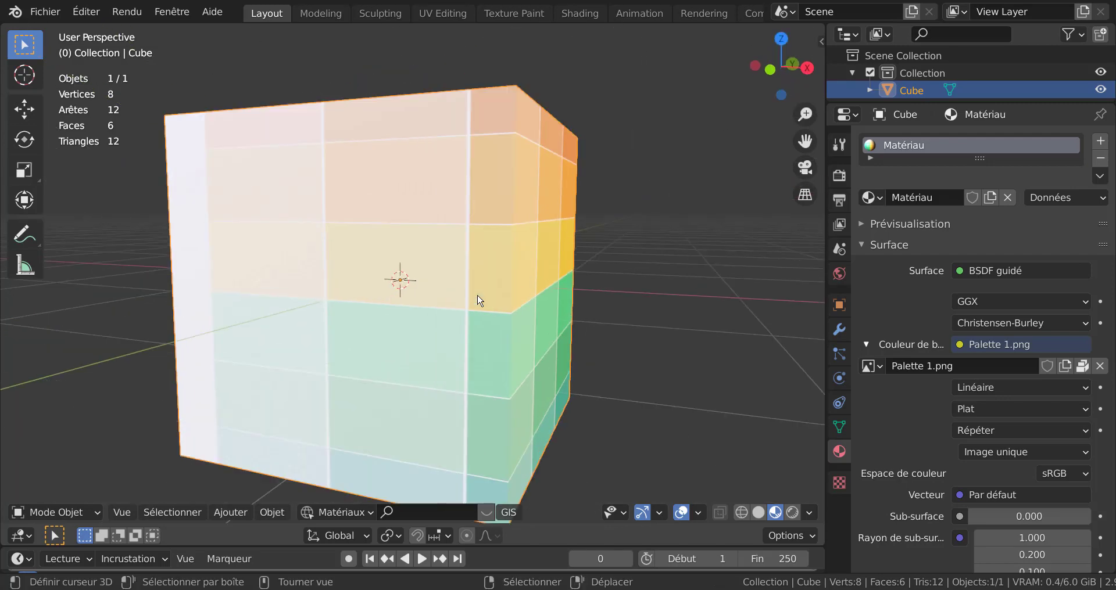
{"action": "scroll", "coordinate": [479, 299], "scroll_direction": "down", "scroll_amount": 3}
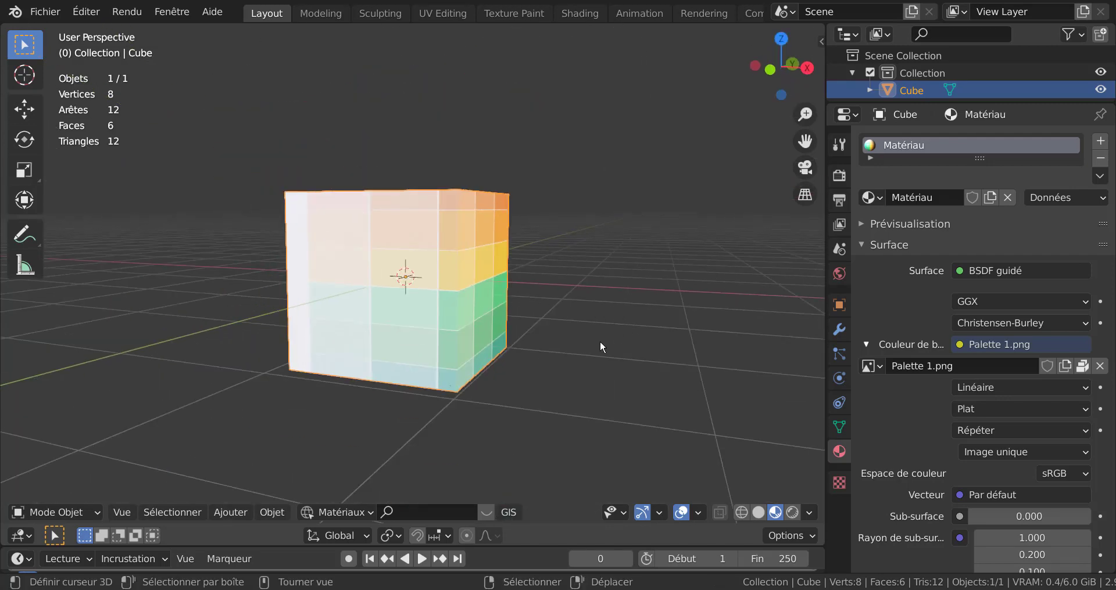
{"action": "middle_click_drag", "start_coordinate": [600, 343], "coordinate": [539, 347]}
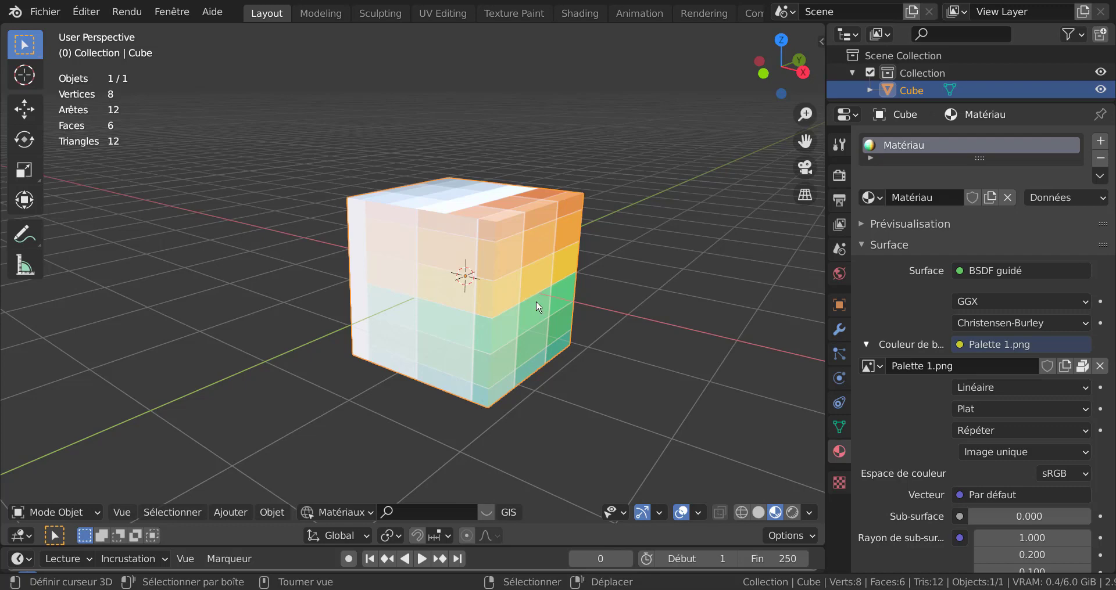
{"action": "left_click", "coordinate": [441, 12]}
{"action": "scroll", "coordinate": [293, 337], "scroll_direction": "down", "scroll_amount": 5}
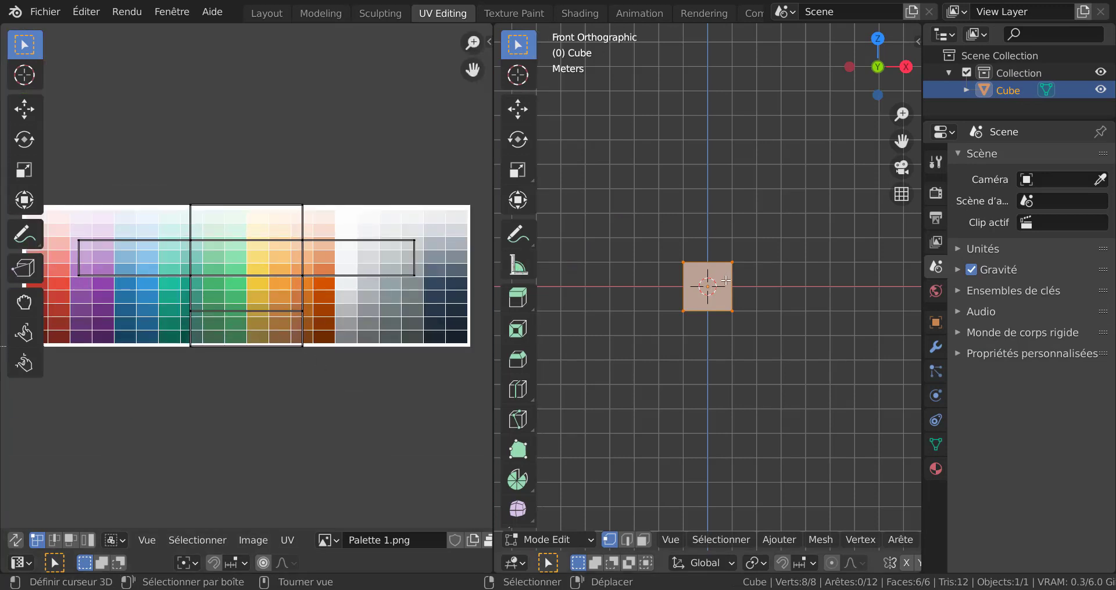
{"action": "middle_click_drag", "start_coordinate": [777, 304], "coordinate": [677, 407]}
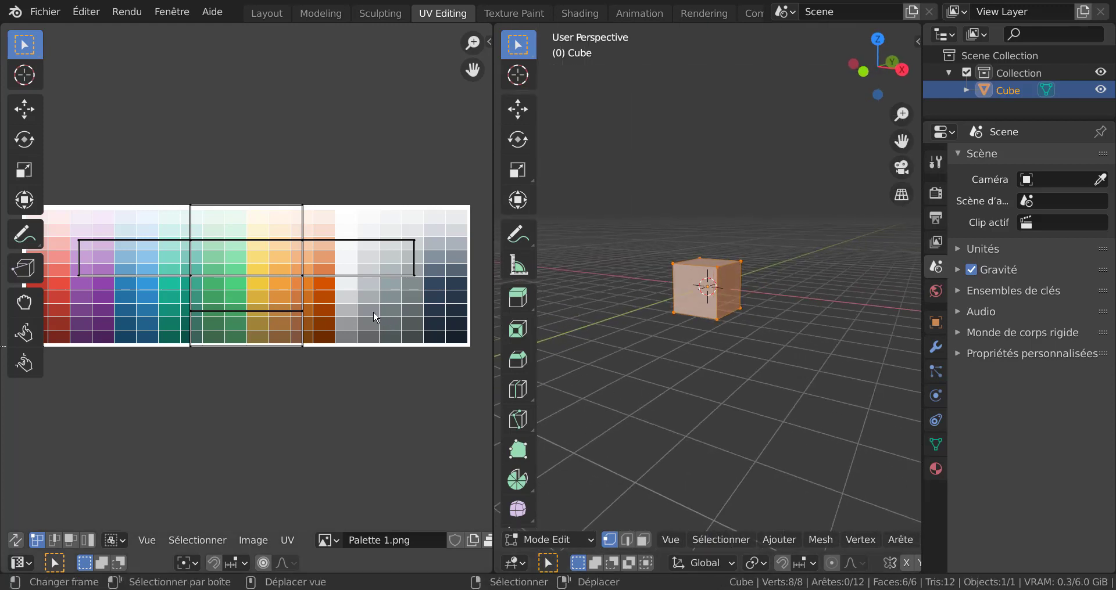
{"action": "scroll", "coordinate": [349, 299], "scroll_direction": "up", "scroll_amount": 2}
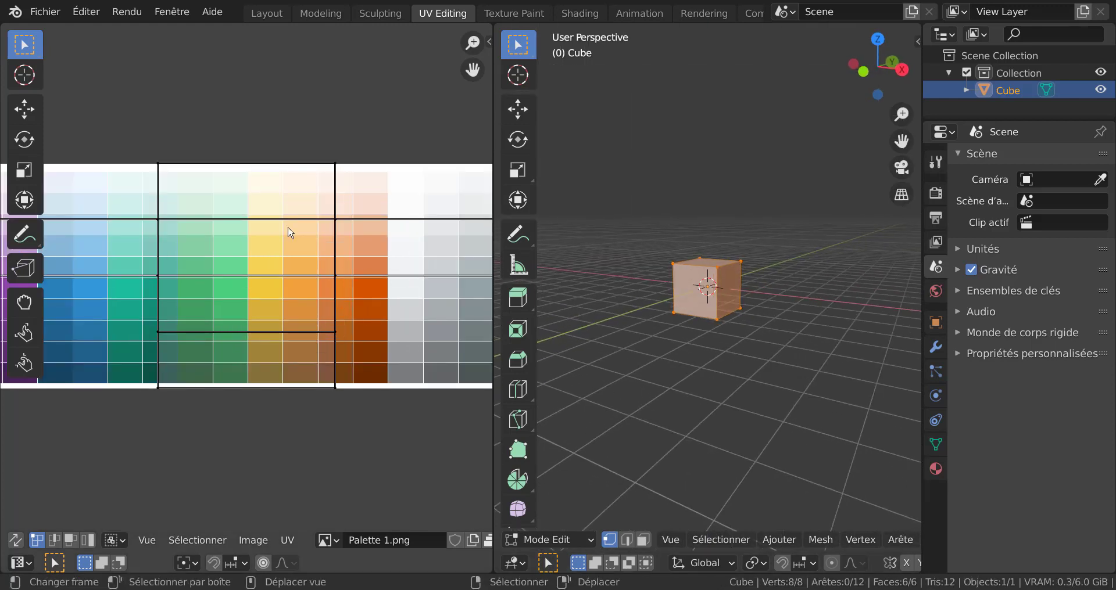
{"action": "scroll", "coordinate": [314, 262], "scroll_direction": "down", "scroll_amount": 2}
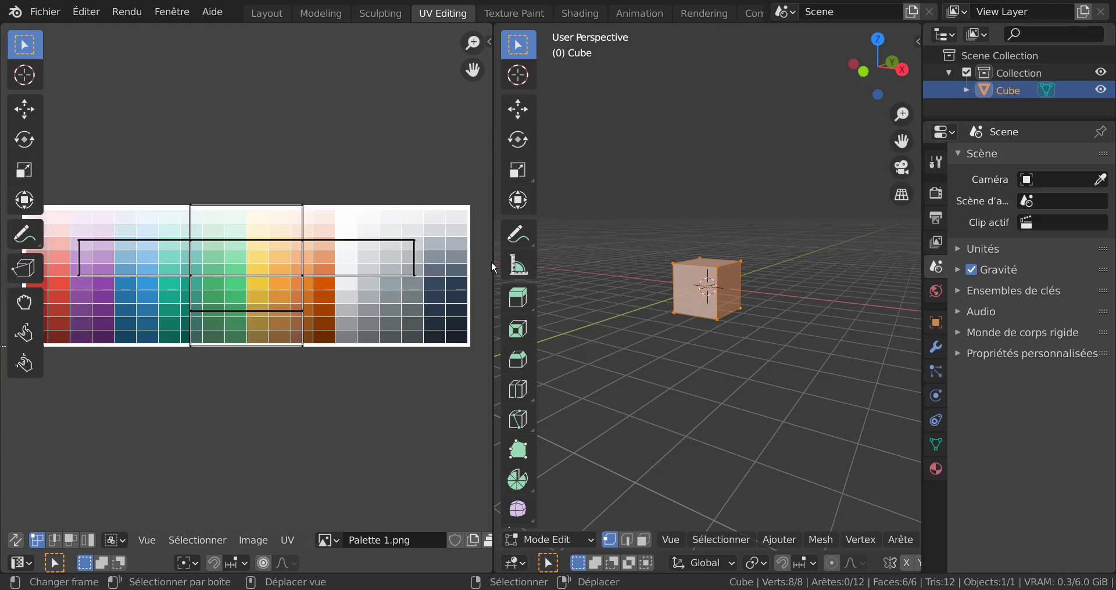
{"action": "left_click_drag", "start_coordinate": [492, 267], "coordinate": [665, 269]}
Select the cube's entire UV layout and scale it down to a tiny cluster at the centre of the palette
{"action": "key", "text": "a"}
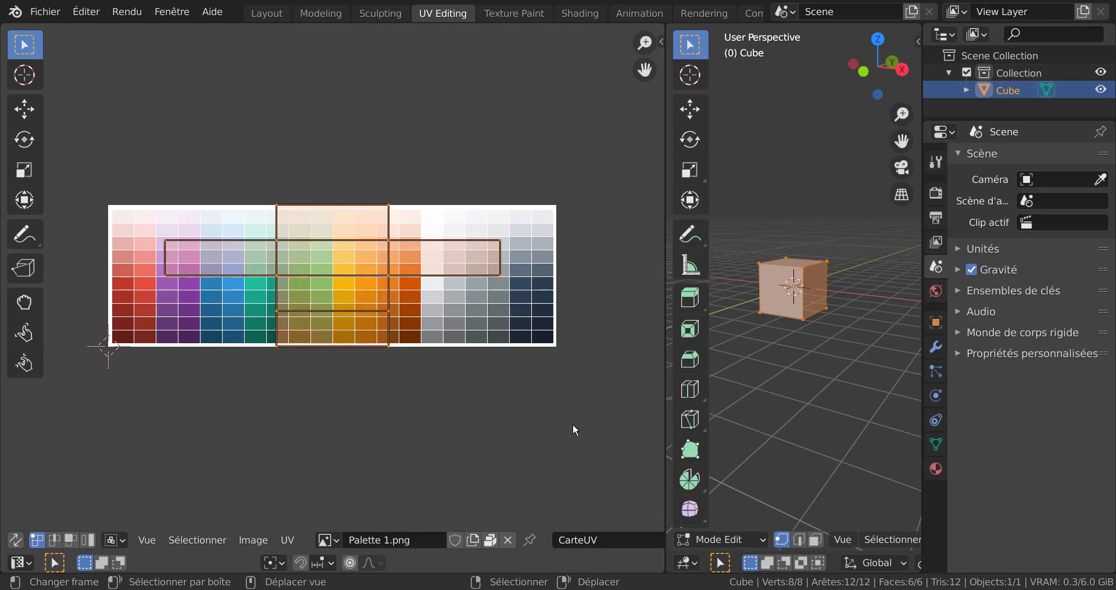
{"action": "key", "text": "s"}
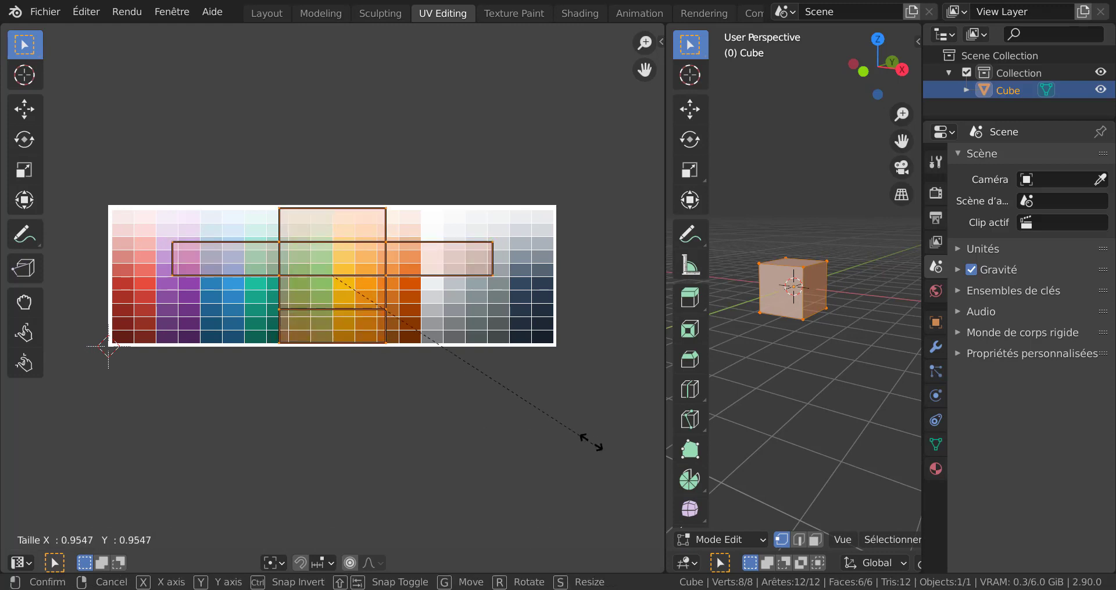
{"action": "left_click", "coordinate": [353, 312]}
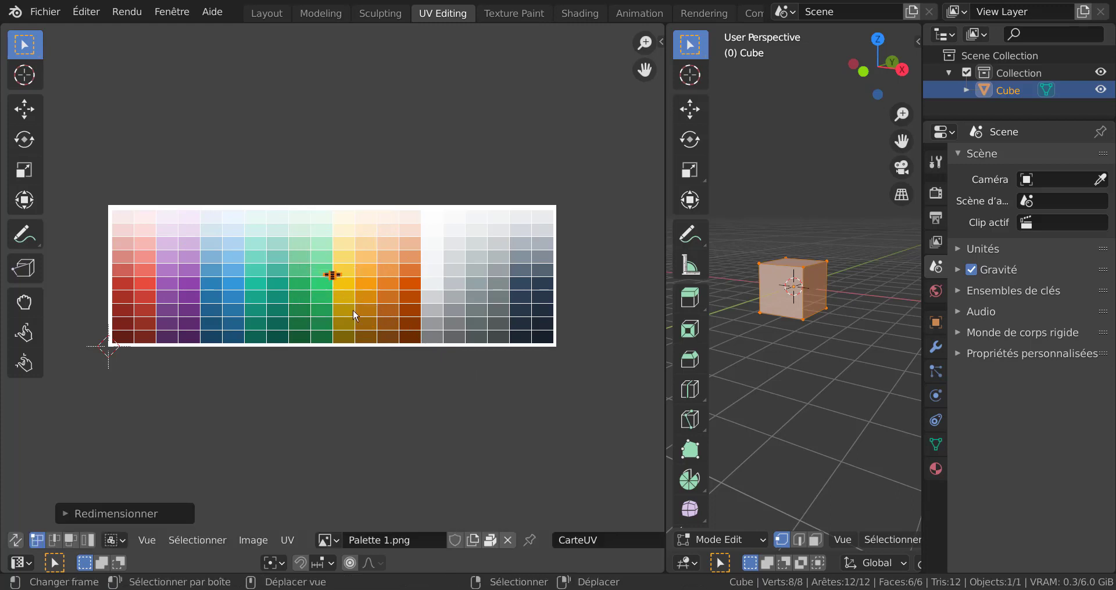
{"action": "scroll", "coordinate": [385, 344], "scroll_direction": "up", "scroll_amount": 5}
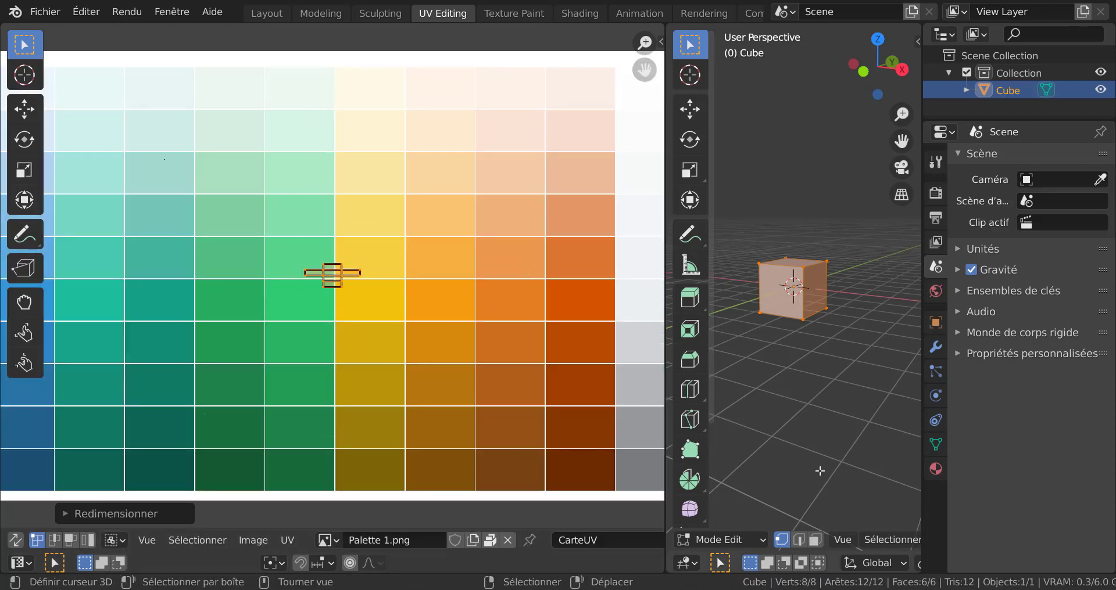
Set the 3D viewport to Material Preview shading and widen it to show the cube's palette colours
{"action": "scroll", "coordinate": [833, 543], "scroll_direction": "down", "scroll_amount": 5}
{"action": "scroll", "coordinate": [832, 543], "scroll_direction": "down", "scroll_amount": 10}
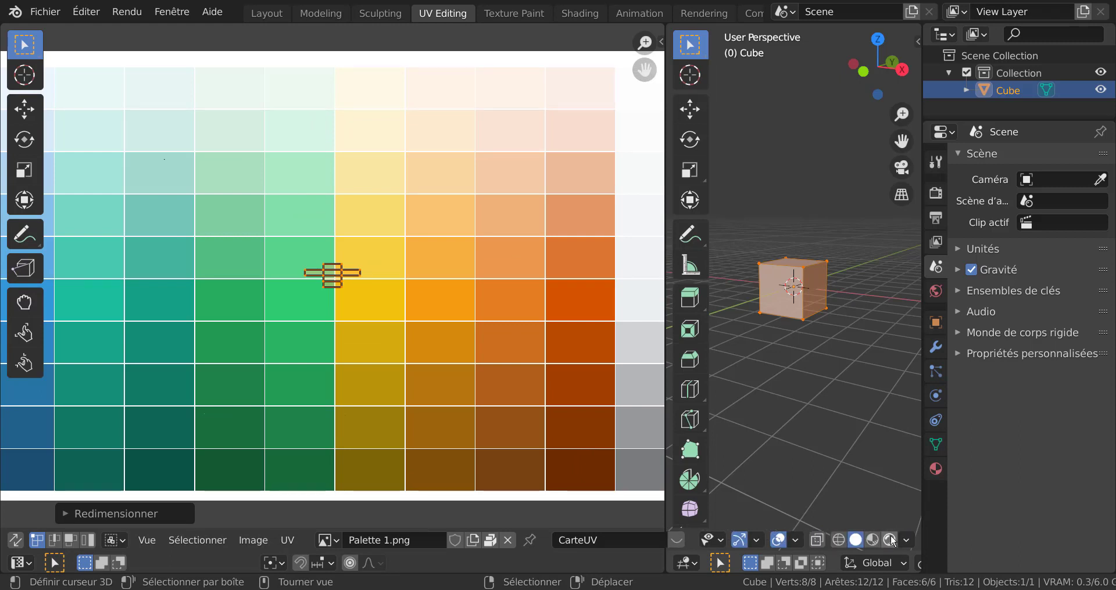
{"action": "left_click", "coordinate": [889, 541]}
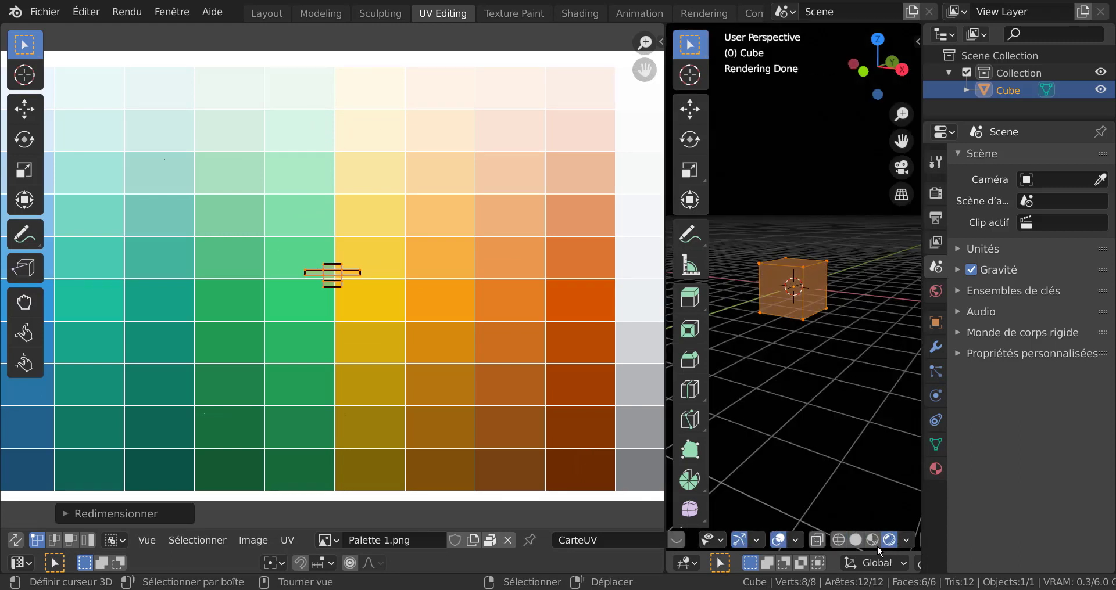
{"action": "left_click", "coordinate": [872, 541]}
{"action": "scroll", "coordinate": [845, 416], "scroll_direction": "up", "scroll_amount": 2}
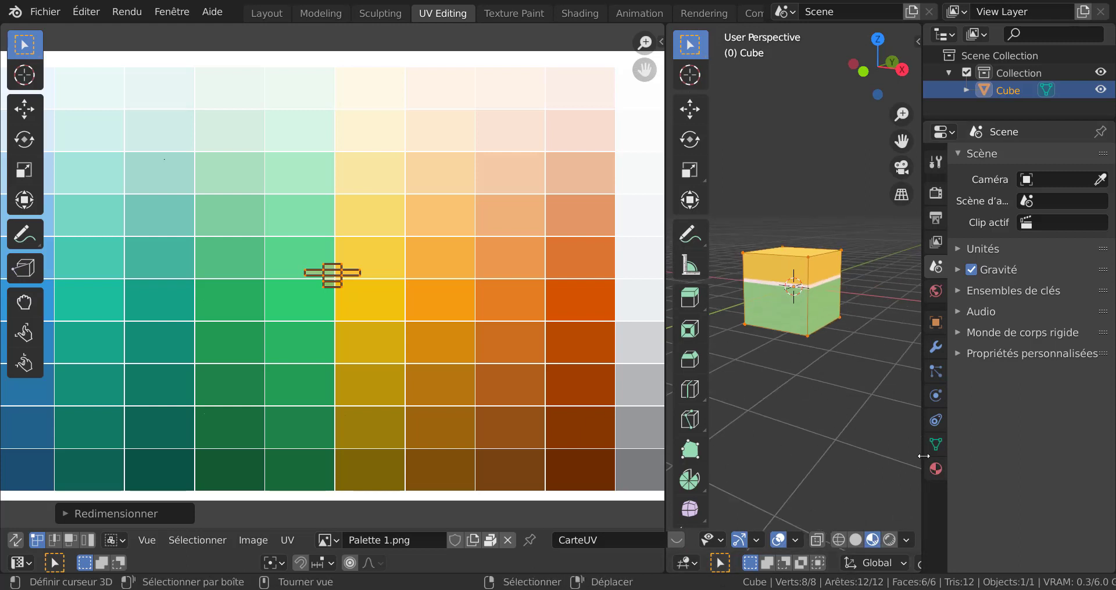
{"action": "left_click_drag", "start_coordinate": [917, 465], "coordinate": [1080, 438]}
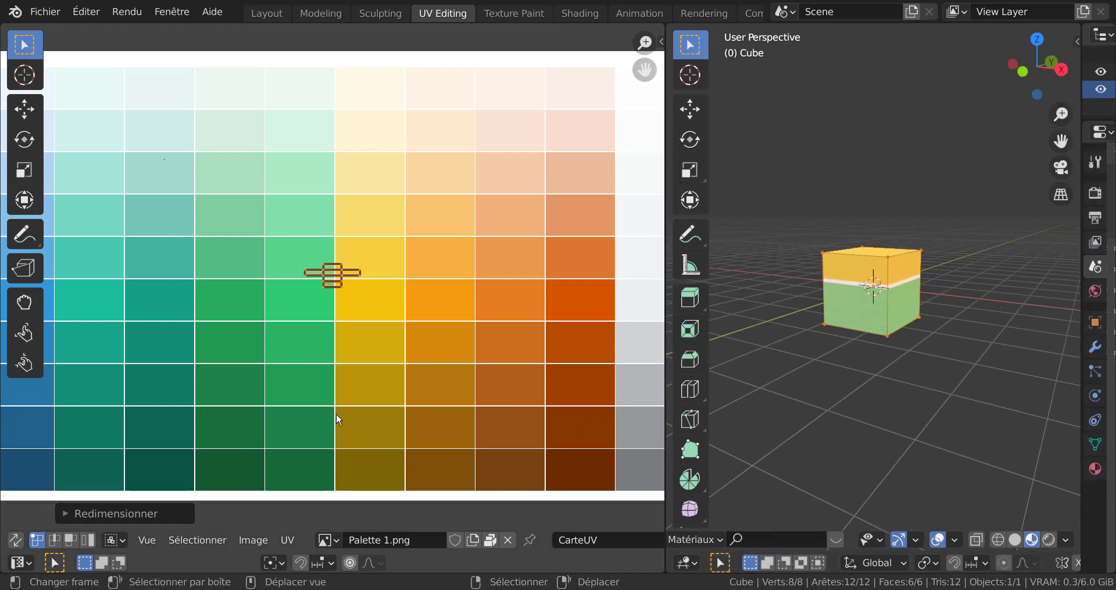
Enlarge the cube's whole UV cluster to about 1.15 times and move it inside the bright yellow swatch
{"action": "scroll", "coordinate": [473, 362], "scroll_direction": "up", "scroll_amount": 3}
{"action": "scroll", "coordinate": [474, 369], "scroll_direction": "down", "scroll_amount": 1}
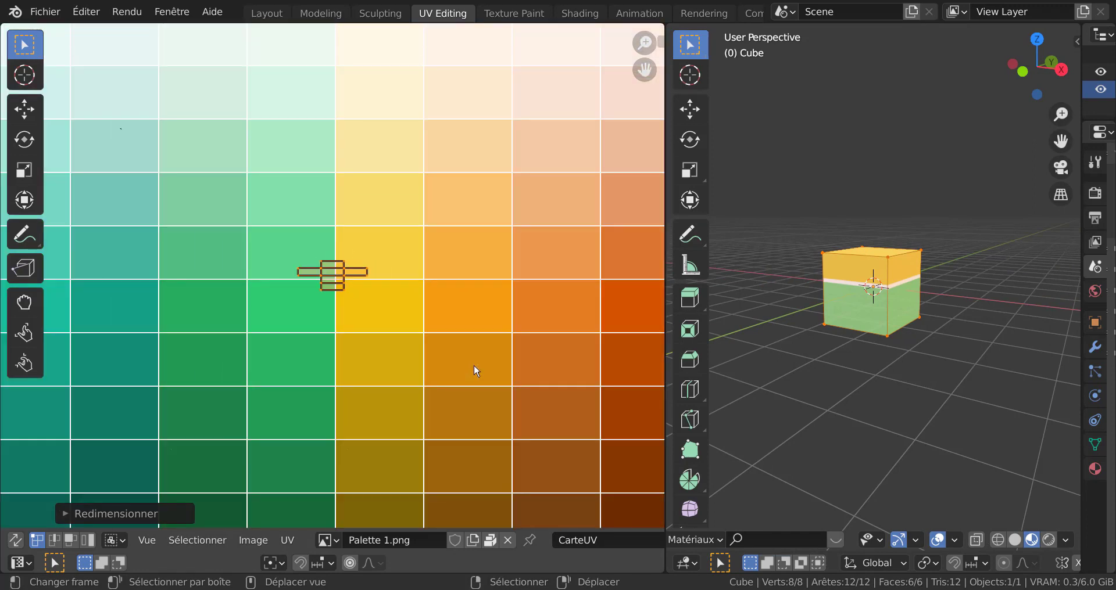
{"action": "key", "text": "s"}
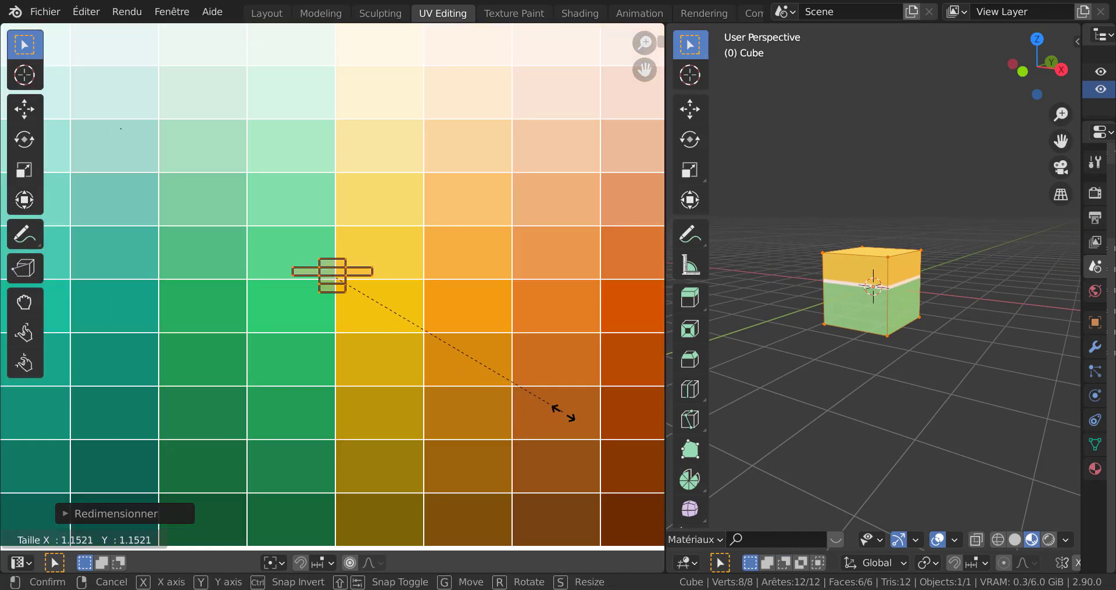
{"action": "left_click", "coordinate": [565, 406]}
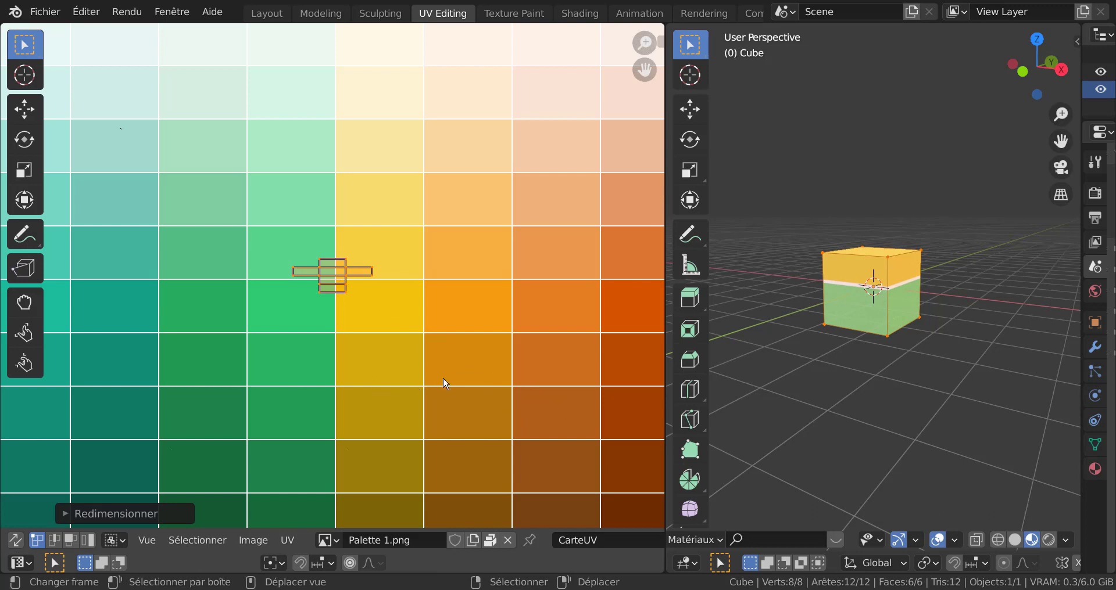
{"action": "key", "text": "g"}
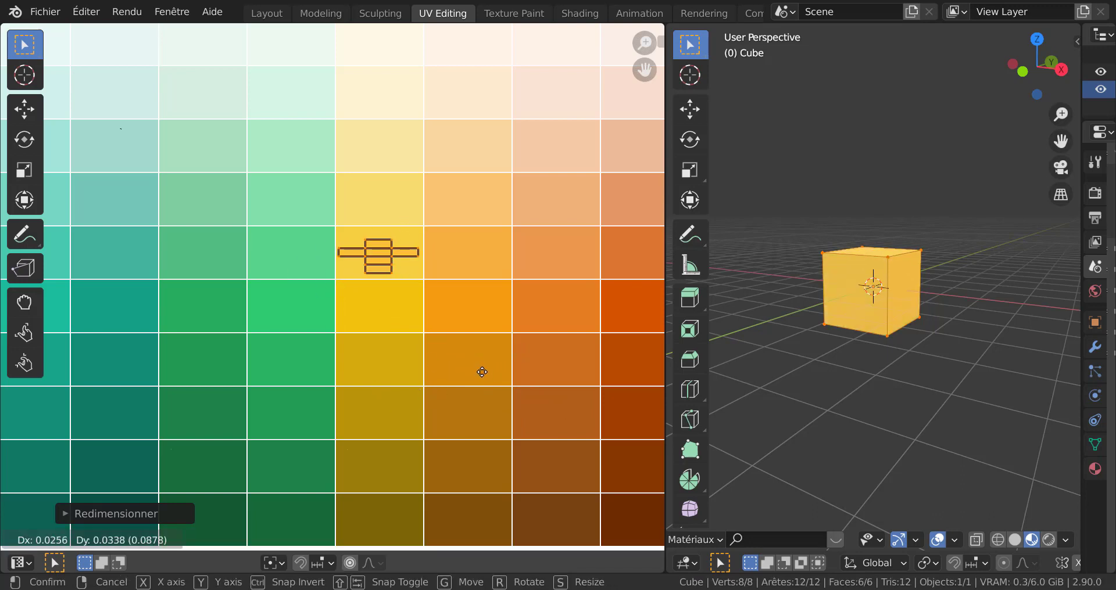
{"action": "left_click", "coordinate": [484, 421]}
{"action": "scroll", "coordinate": [480, 384], "scroll_direction": "up", "scroll_amount": 2}
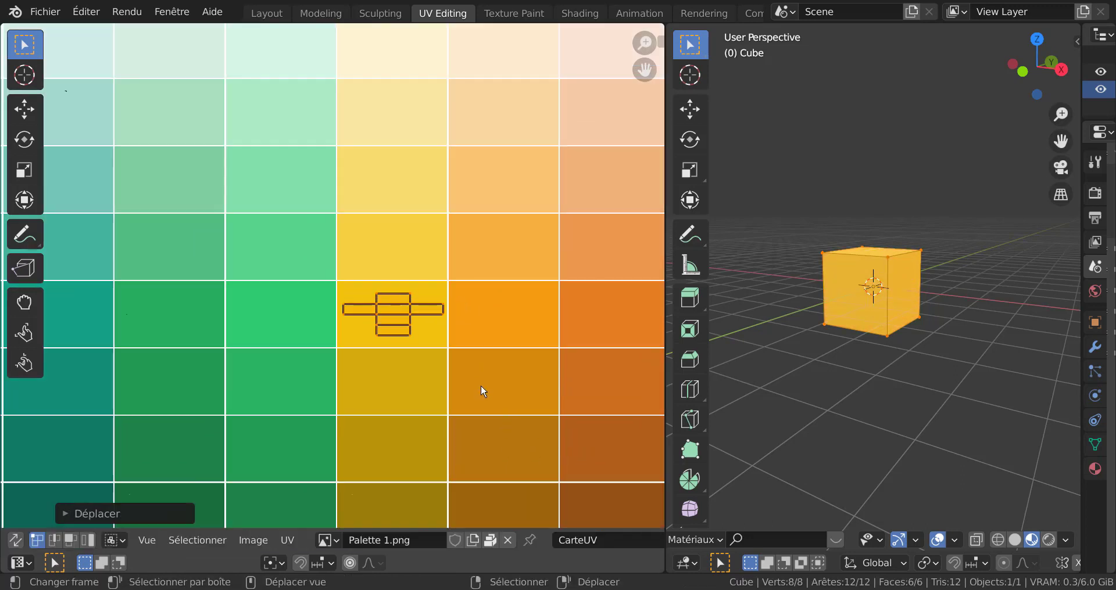
{"action": "scroll", "coordinate": [480, 385], "scroll_direction": "down", "scroll_amount": 3}
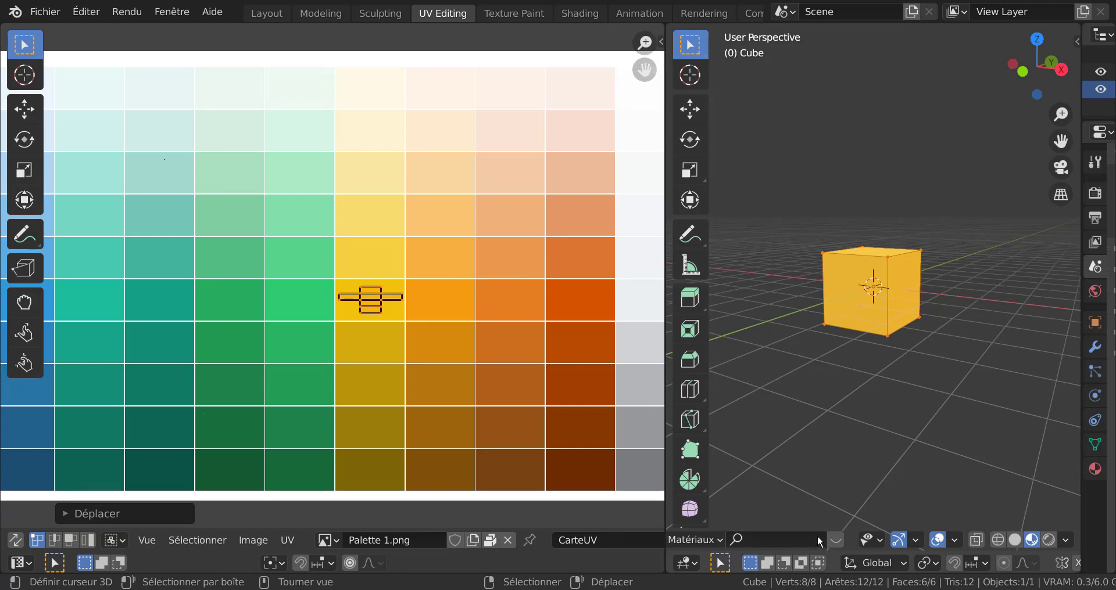
In face selection mode, select one side face of the cube and move its UVs onto the dark orange swatch
{"action": "scroll", "coordinate": [842, 435], "scroll_direction": "down", "scroll_amount": 1}
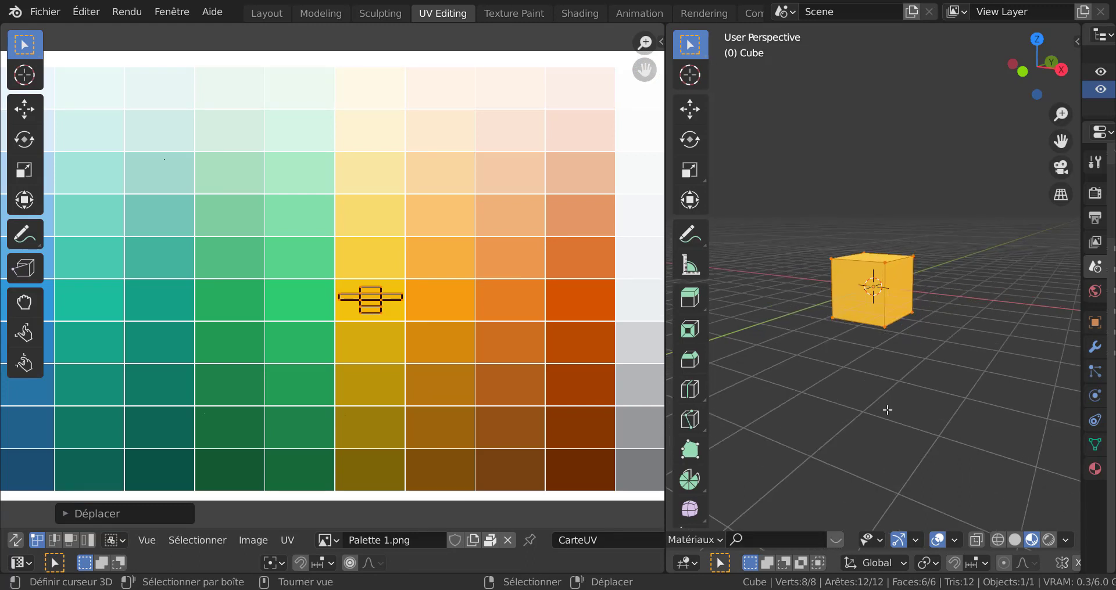
{"action": "key", "text": "3"}
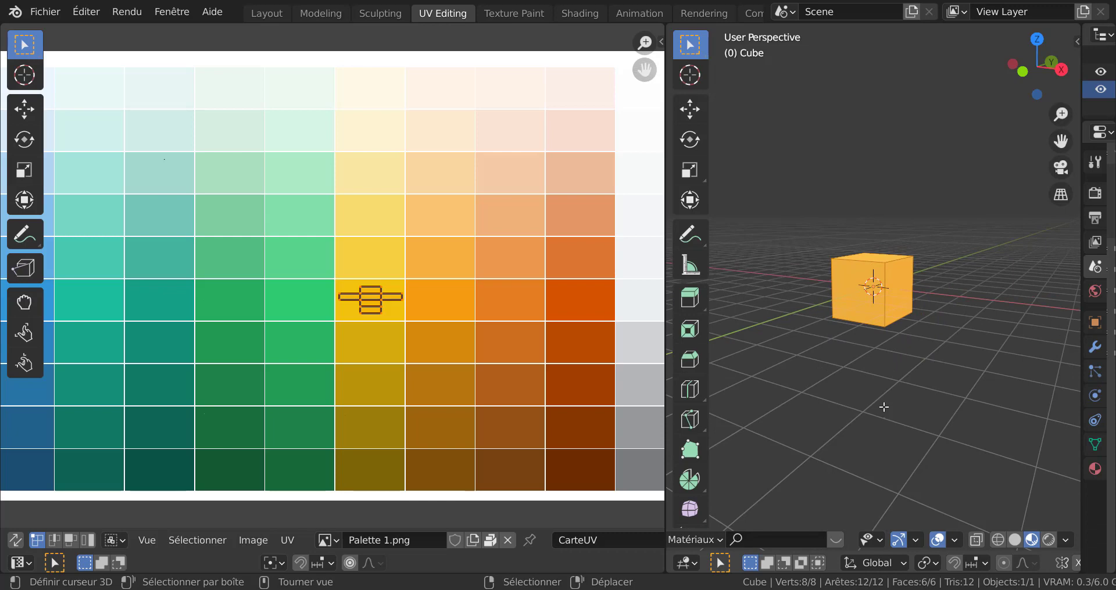
{"action": "middle_click_drag", "start_coordinate": [884, 412], "coordinate": [888, 402]}
{"action": "left_click", "coordinate": [898, 303]}
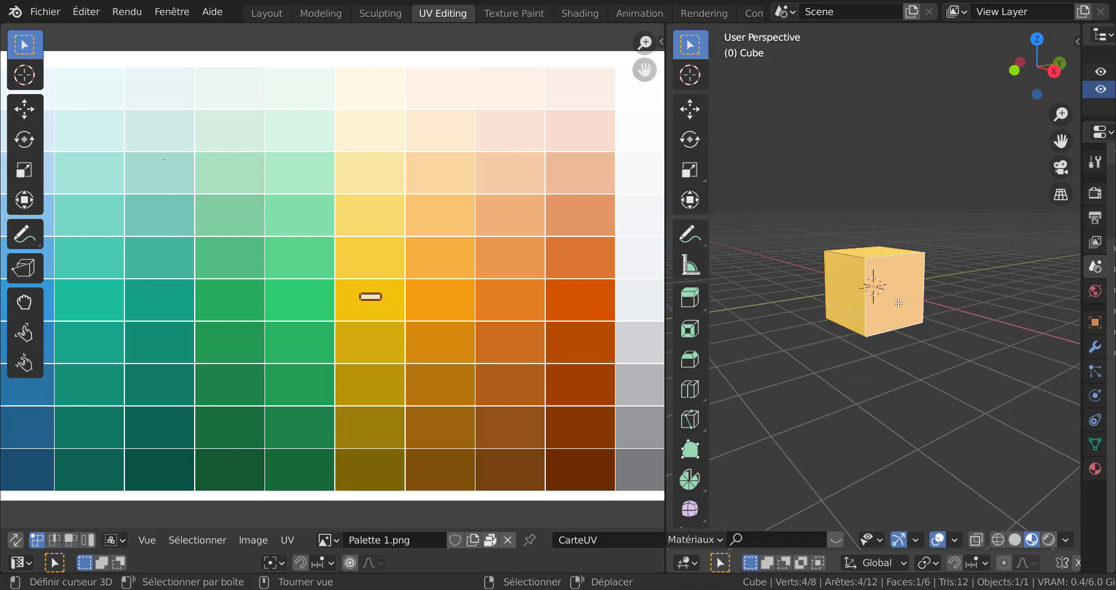
{"action": "scroll", "coordinate": [386, 343], "scroll_direction": "up", "scroll_amount": 3}
{"action": "scroll", "coordinate": [404, 315], "scroll_direction": "down", "scroll_amount": 3}
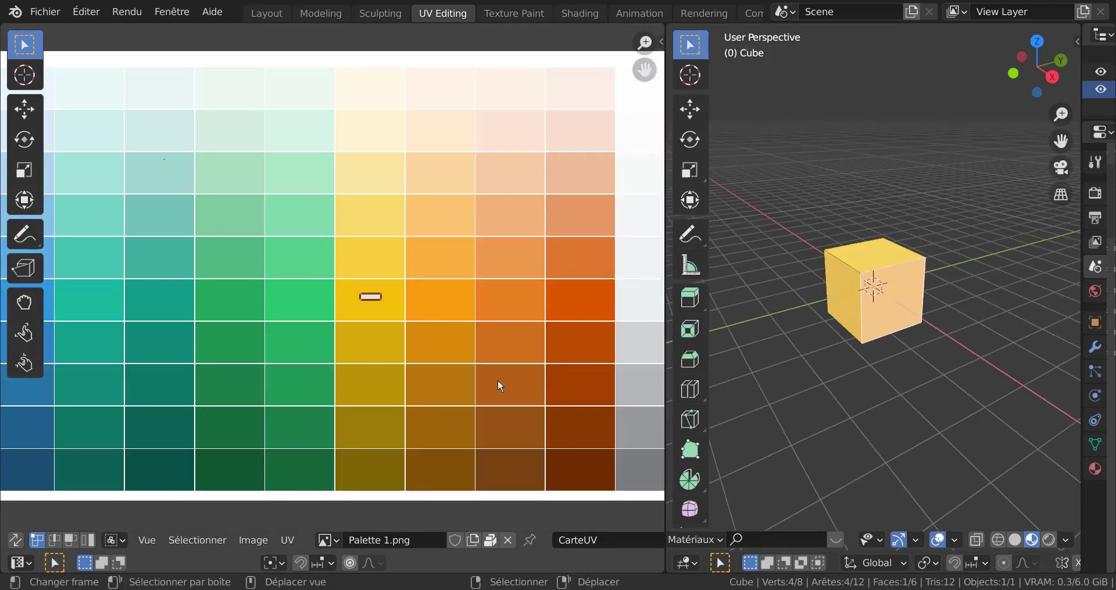
{"action": "key", "text": "g"}
{"action": "left_click", "coordinate": [39, 425]}
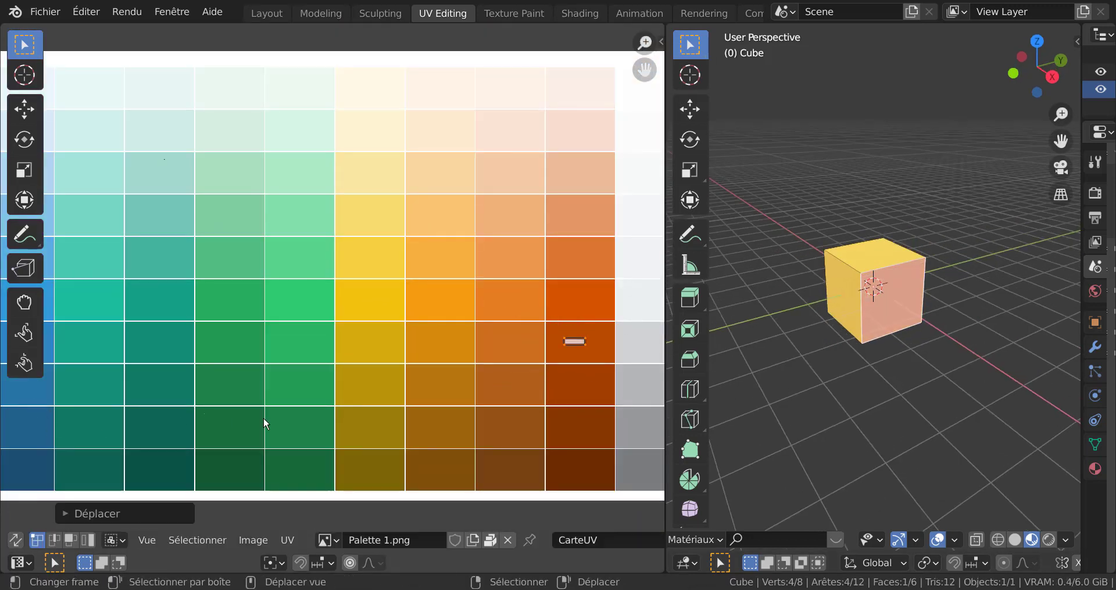
{"action": "key", "text": "Tab"}
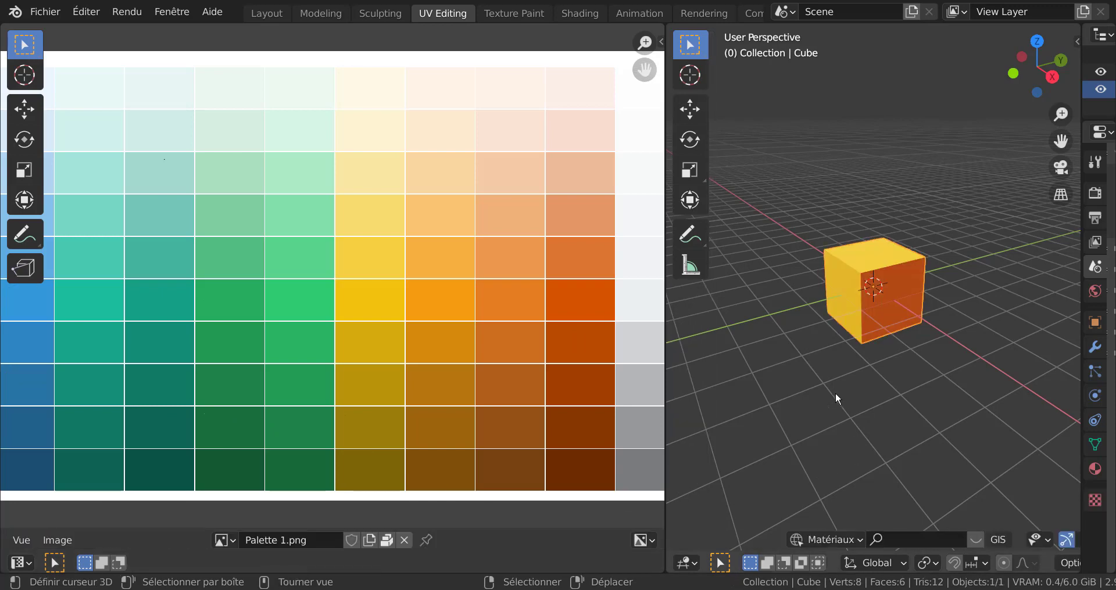
Select the yellow side face adjacent to the orange one and move its UVs onto a dark blue swatch
{"action": "key", "text": "Tab"}
{"action": "middle_click_drag", "start_coordinate": [865, 344], "coordinate": [867, 307]}
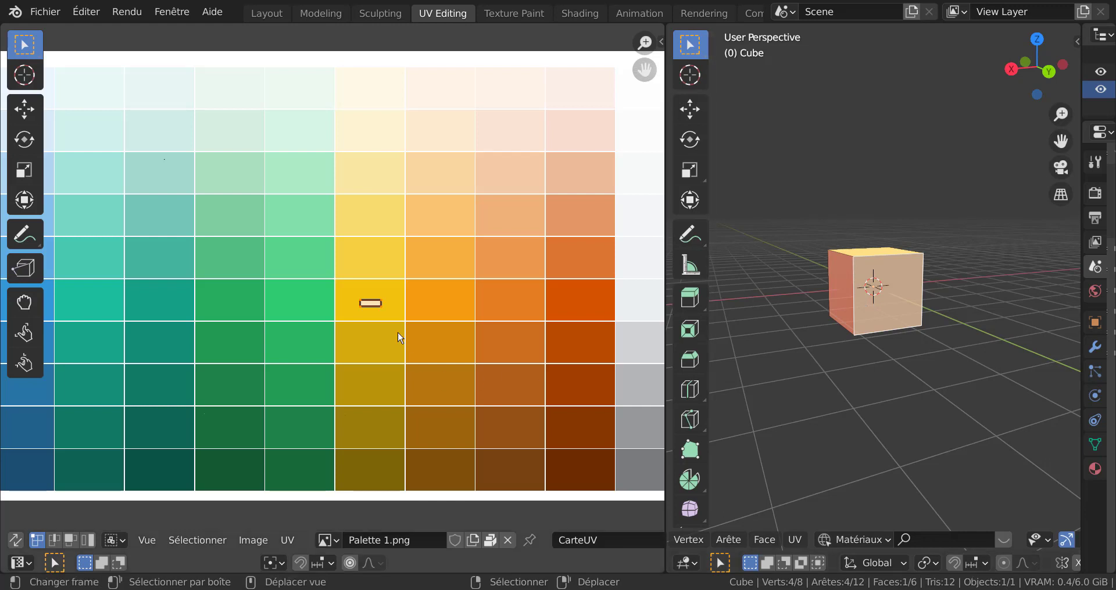
{"action": "key", "text": "g"}
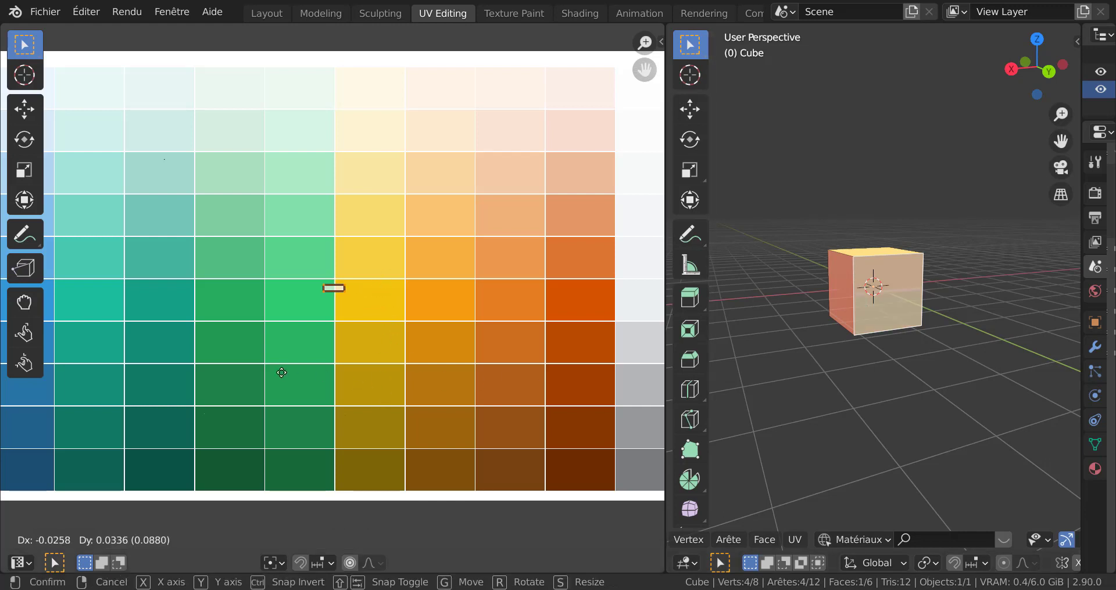
{"action": "left_click", "coordinate": [470, 344]}
{"action": "scroll", "coordinate": [467, 345], "scroll_direction": "down", "scroll_amount": 1}
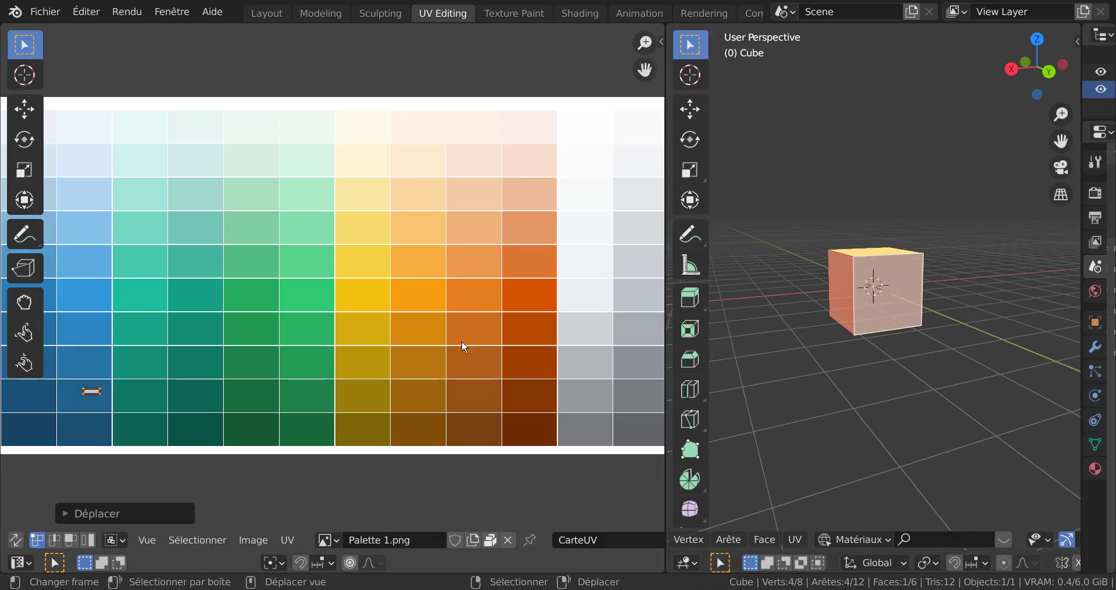
{"action": "key", "text": "Tab"}
Select the cube's bottom face and move its UVs onto the bright red swatch
{"action": "middle_click_drag", "start_coordinate": [860, 341], "coordinate": [857, 311]}
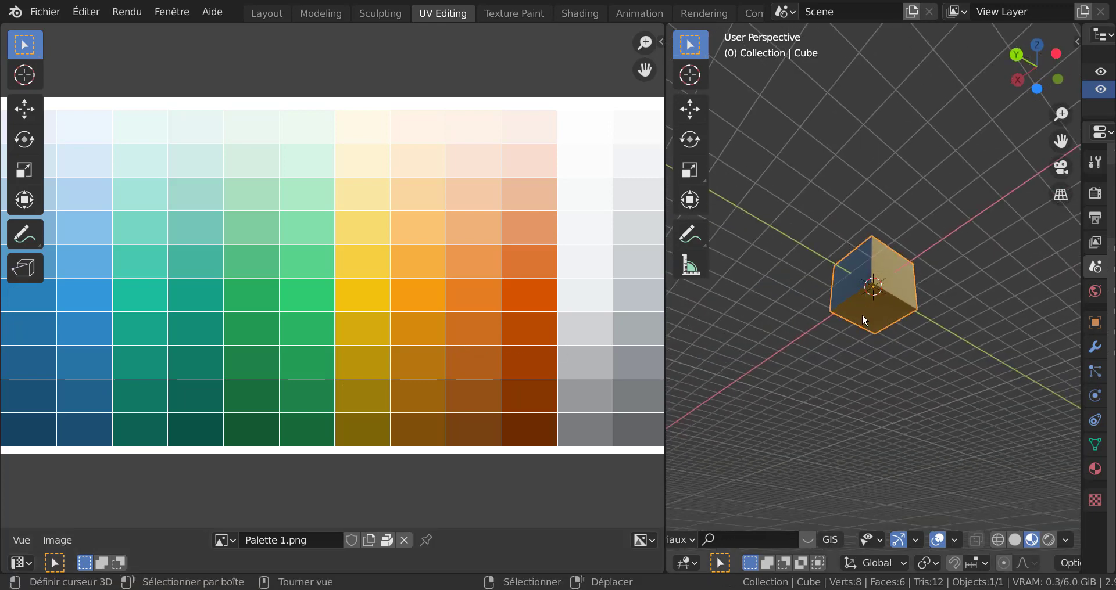
{"action": "key", "text": "Tab"}
{"action": "left_click", "coordinate": [867, 313]}
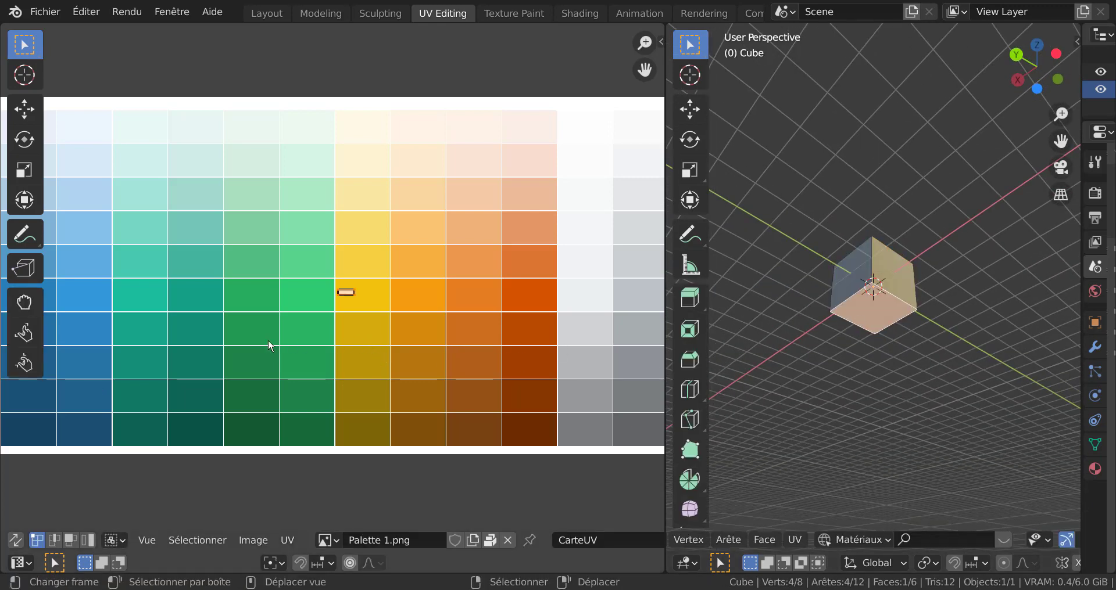
{"action": "middle_click_drag", "start_coordinate": [306, 336], "coordinate": [613, 318]}
{"action": "middle_click_drag", "start_coordinate": [424, 339], "coordinate": [514, 350]}
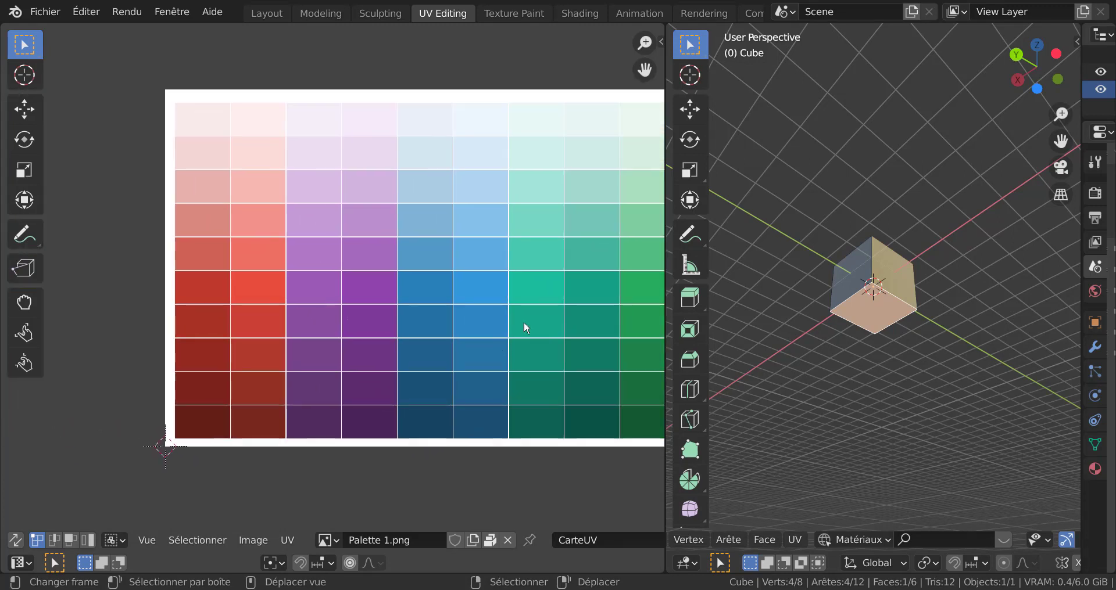
{"action": "middle_click_drag", "start_coordinate": [548, 318], "coordinate": [561, 384]}
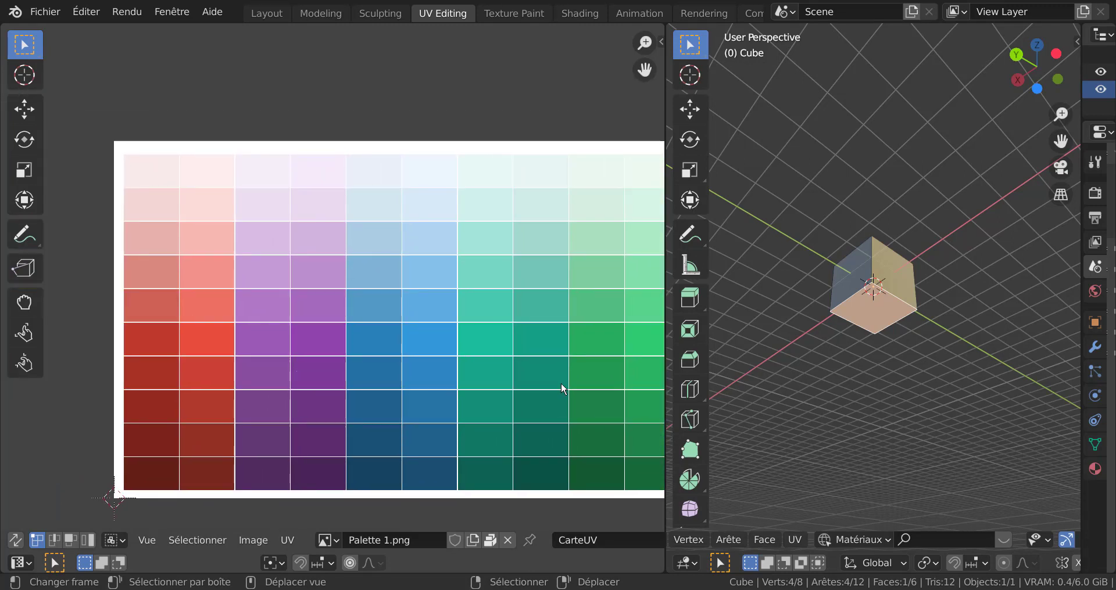
{"action": "key", "text": "g"}
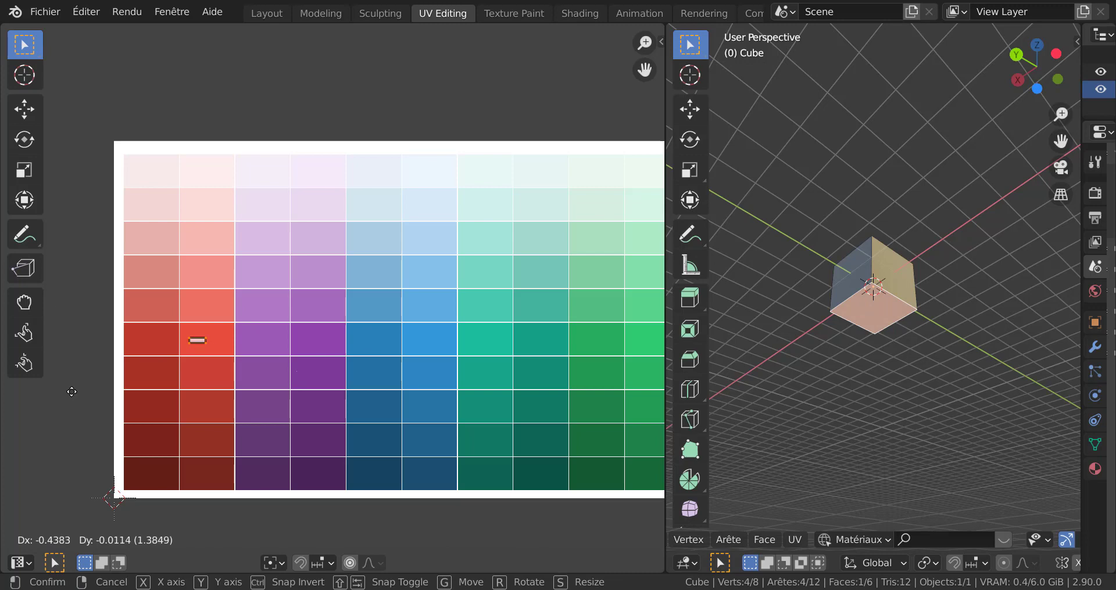
{"action": "left_click", "coordinate": [74, 393]}
{"action": "key", "text": "Tab"}
Select another yellow side face of the cube and move its UVs onto a light green swatch
{"action": "middle_click_drag", "start_coordinate": [922, 379], "coordinate": [853, 461]}
{"action": "scroll", "coordinate": [902, 428], "scroll_direction": "up", "scroll_amount": 2}
{"action": "key", "text": "Tab"}
{"action": "left_click", "coordinate": [888, 327]}
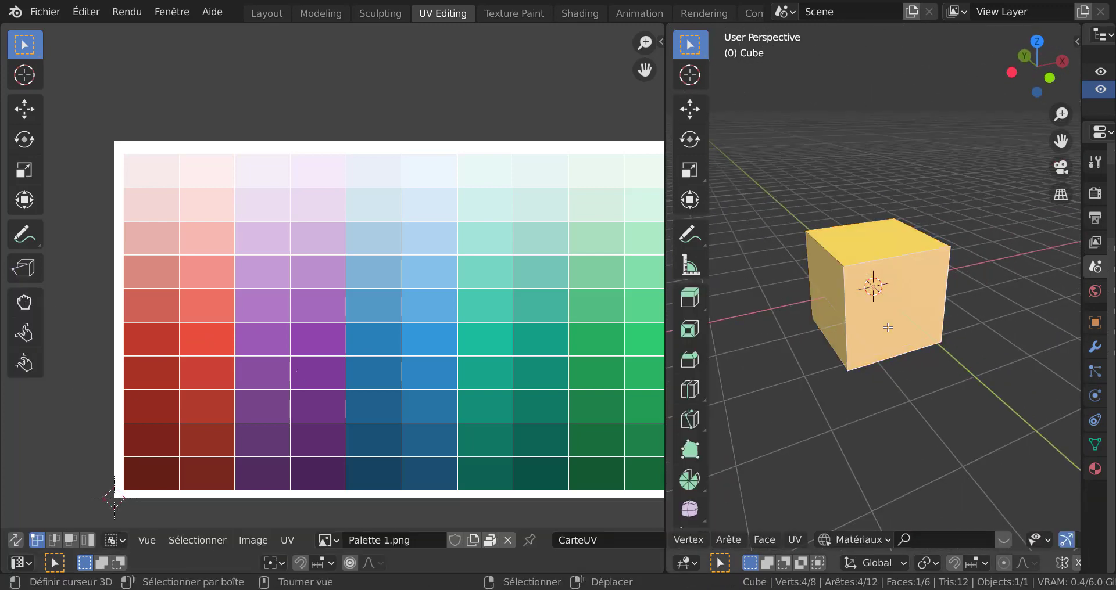
{"action": "scroll", "coordinate": [631, 399], "scroll_direction": "down", "scroll_amount": 3}
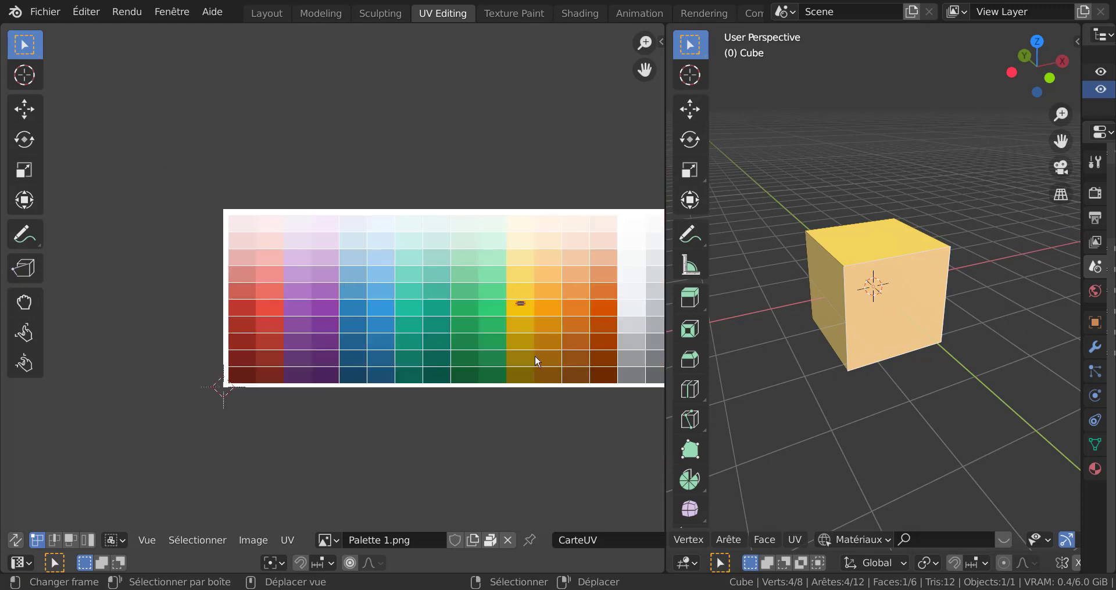
{"action": "scroll", "coordinate": [542, 330], "scroll_direction": "up", "scroll_amount": 1}
{"action": "middle_click_drag", "start_coordinate": [549, 352], "coordinate": [463, 361]}
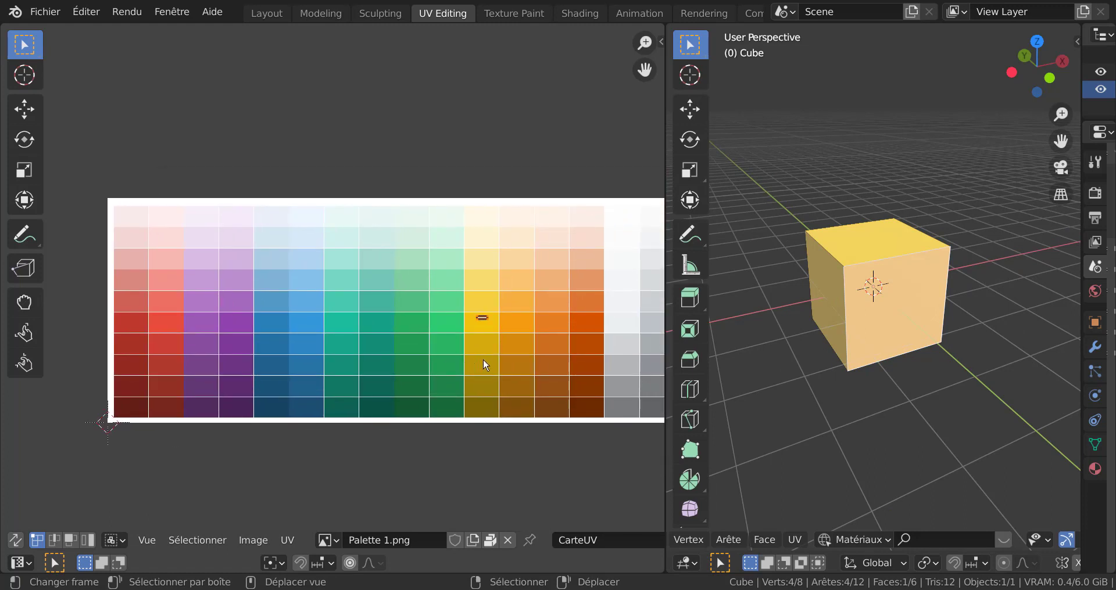
{"action": "key", "text": "g"}
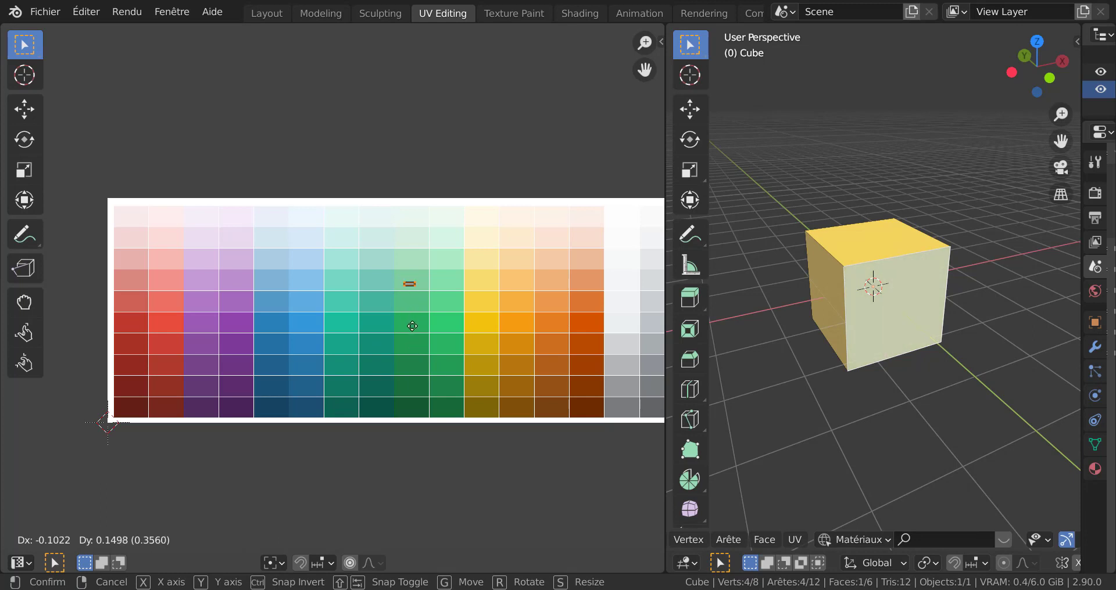
{"action": "left_click", "coordinate": [413, 327]}
{"action": "key", "text": "Tab"}
{"action": "scroll", "coordinate": [944, 358], "scroll_direction": "down", "scroll_amount": 2}
{"action": "scroll", "coordinate": [928, 375], "scroll_direction": "up", "scroll_amount": 4}
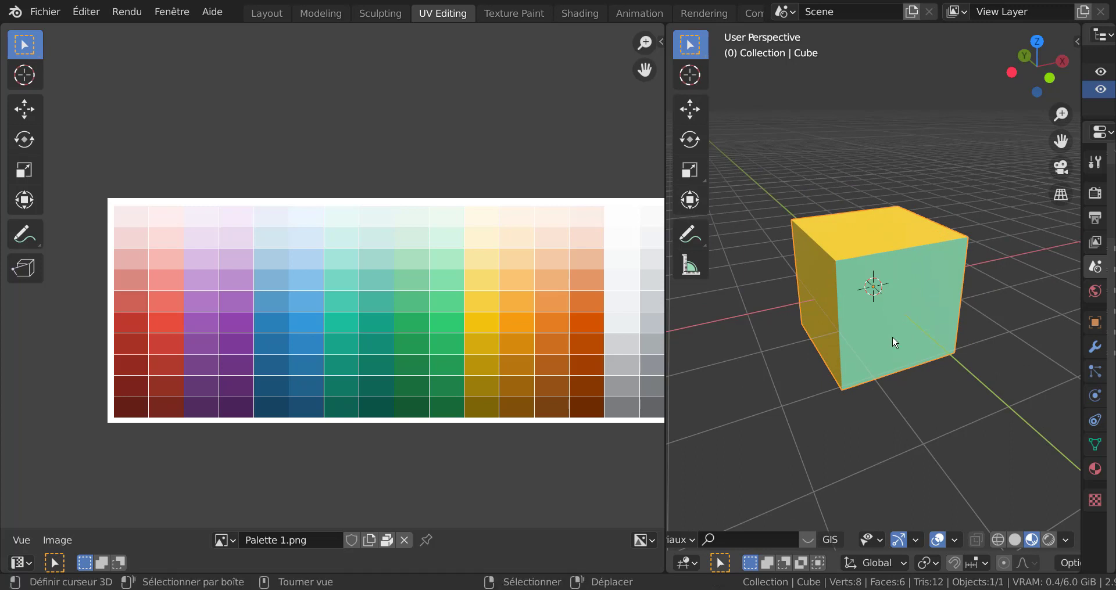
Widen the 3D viewport and bevel all the cube's edges with a narrow one-segment bevel
{"action": "left_click_drag", "start_coordinate": [665, 444], "coordinate": [518, 459]}
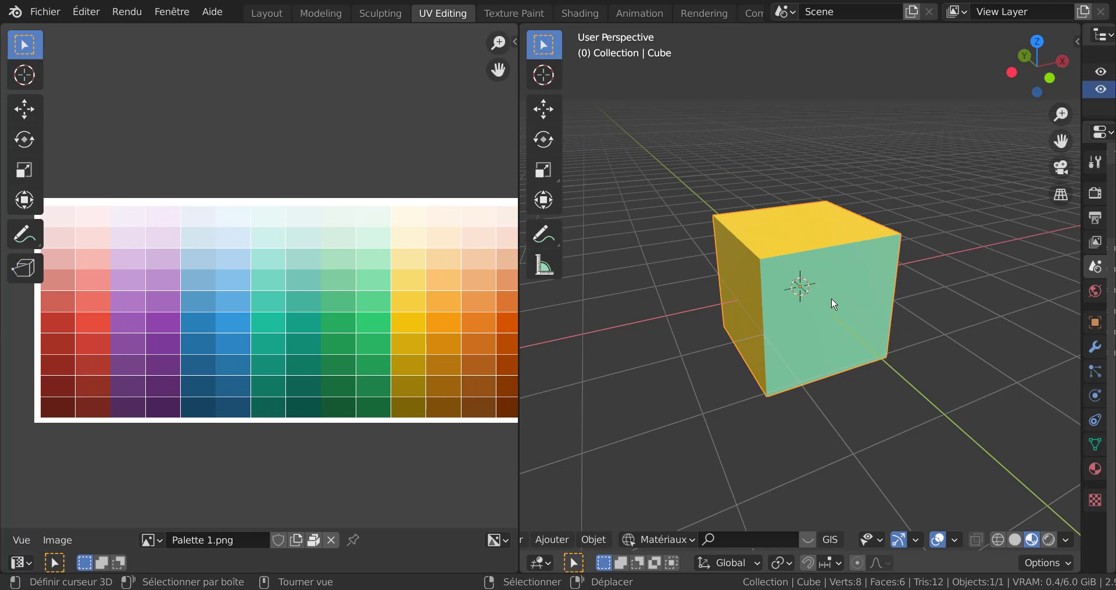
{"action": "key", "text": "Tab"}
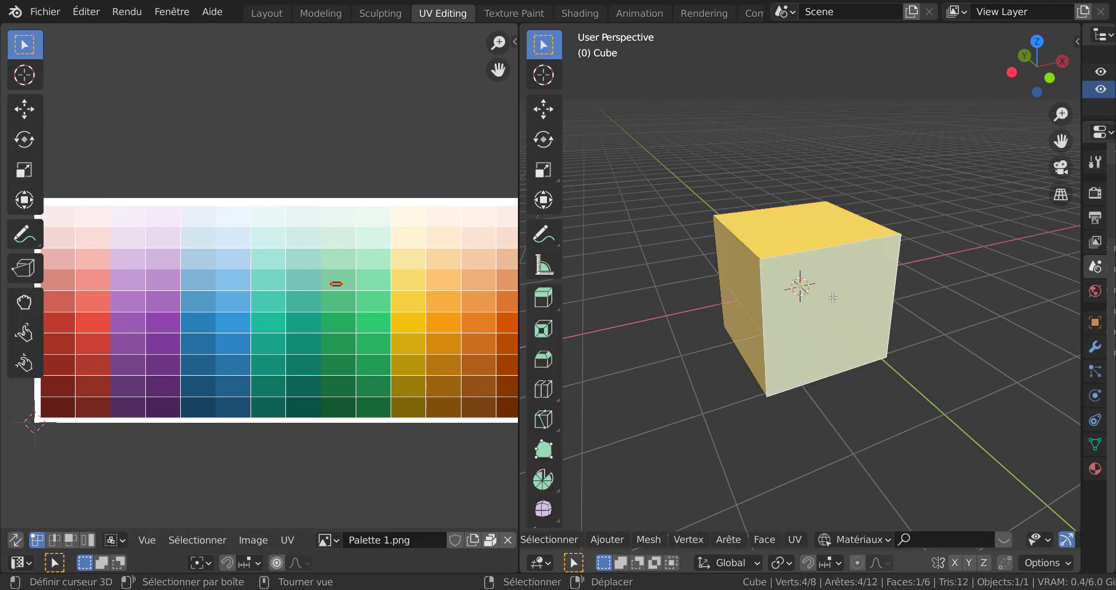
{"action": "key", "text": "a"}
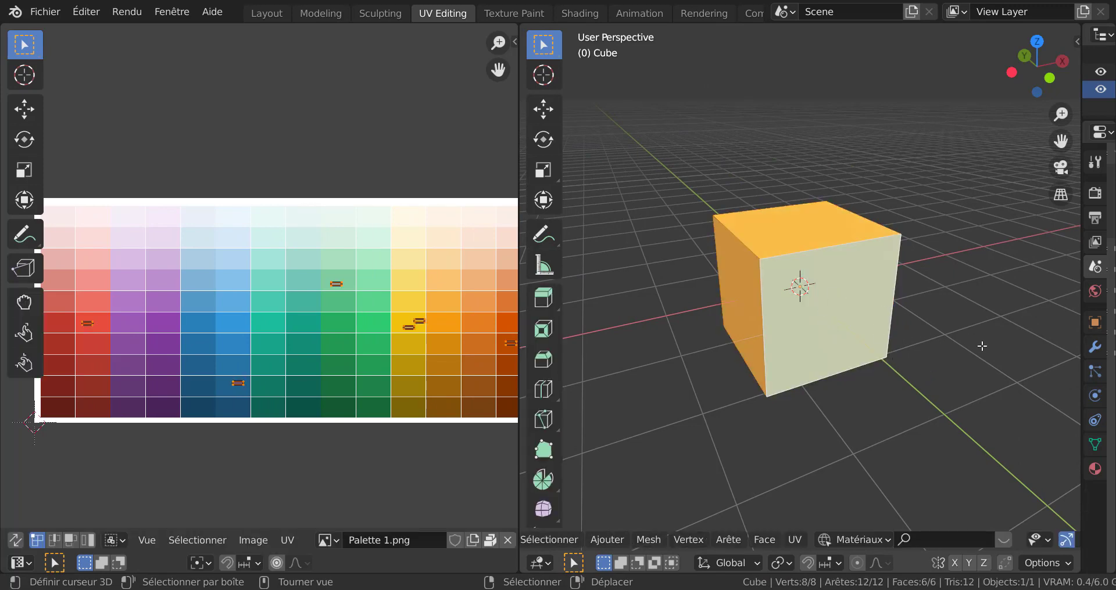
{"action": "key", "text": "ctrl+b"}
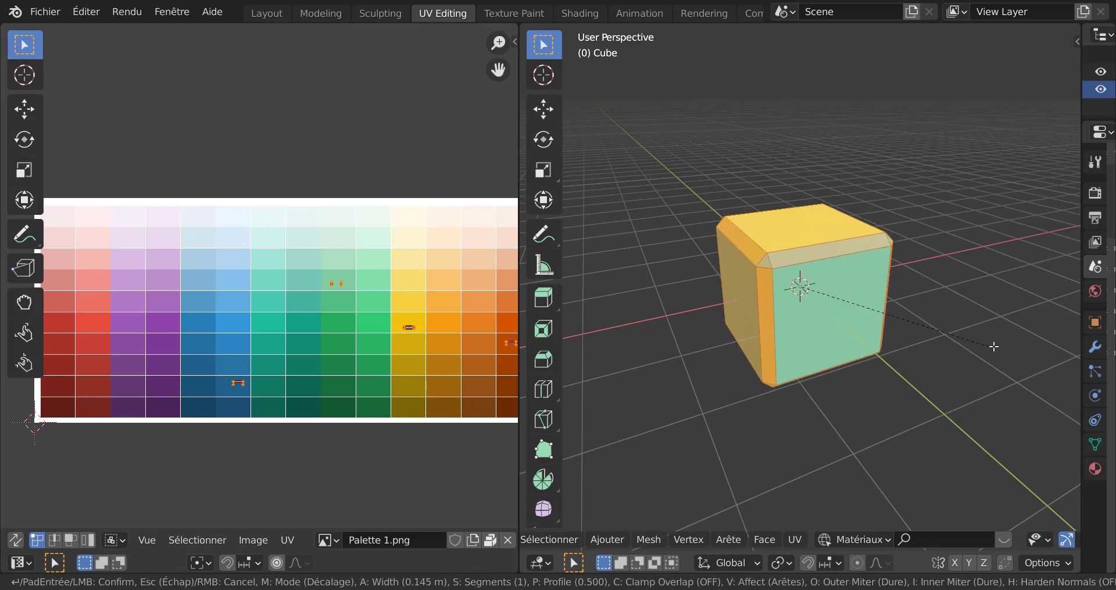
{"action": "left_click", "coordinate": [992, 344]}
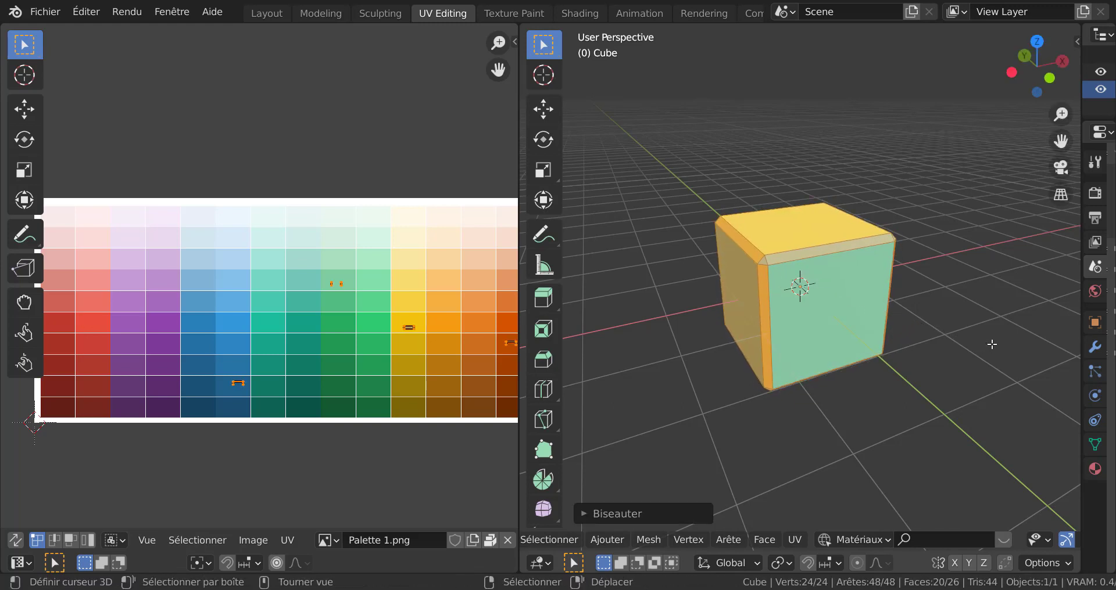
Scale the beveled edges' selected UVs down to about 0.09 and move them onto a light blue swatch
{"action": "scroll", "coordinate": [382, 340], "scroll_direction": "down", "scroll_amount": 1}
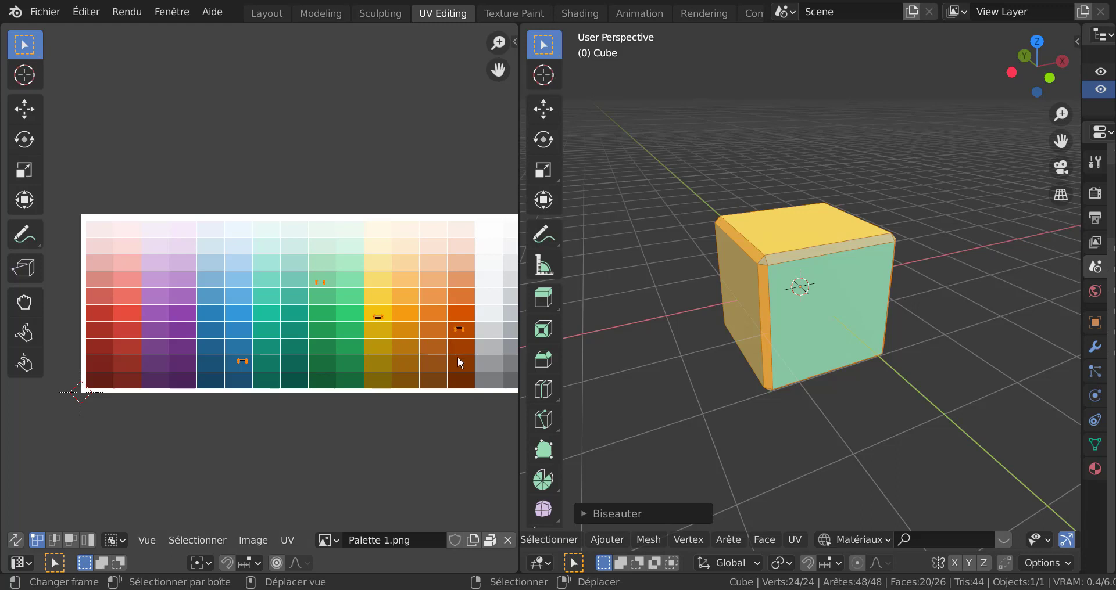
{"action": "key", "text": "s"}
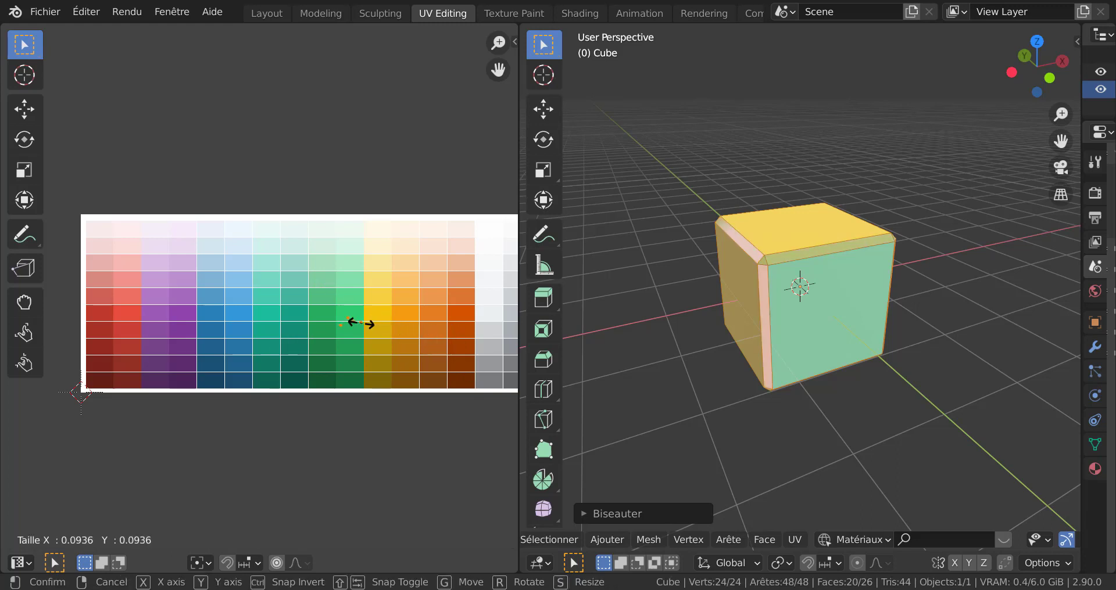
{"action": "left_click", "coordinate": [361, 328]}
{"action": "scroll", "coordinate": [362, 328], "scroll_direction": "up", "scroll_amount": 3}
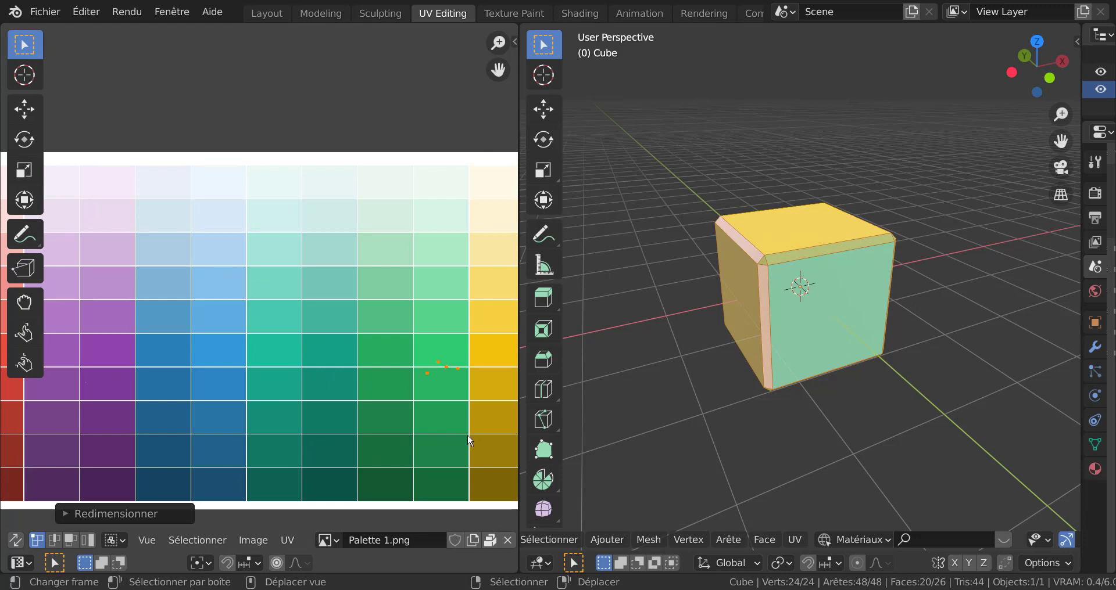
{"action": "key", "text": "g"}
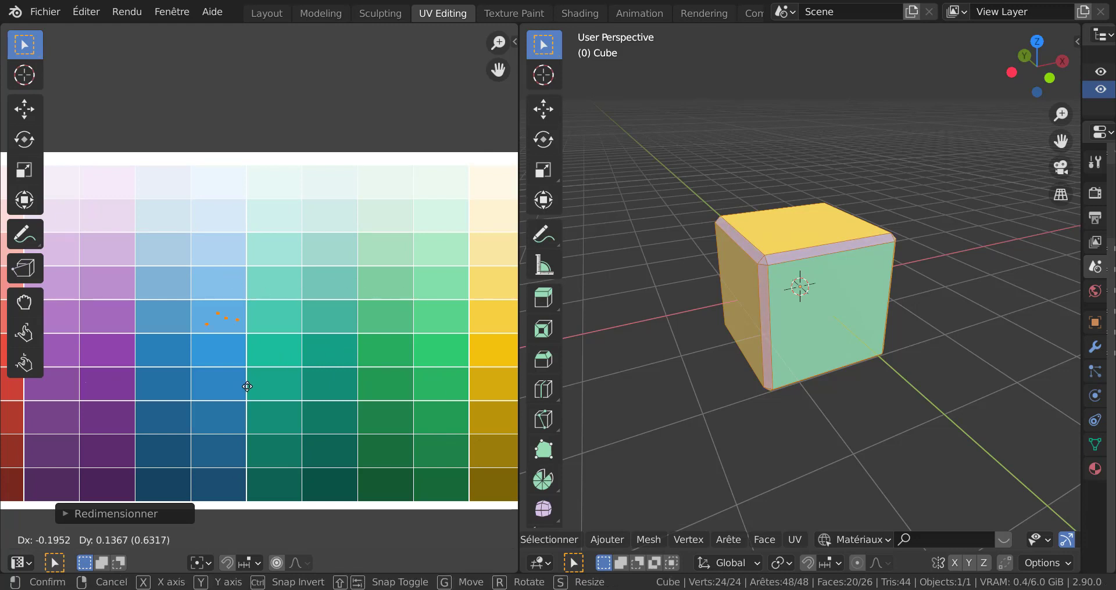
{"action": "left_click", "coordinate": [247, 387]}
{"action": "key", "text": "Tab"}
{"action": "mouse_move", "coordinate": [810, 326]}
{"action": "middle_mouse_down"}
{"action": "mouse_move", "coordinate": [787, 378]}
{"action": "mouse_move", "coordinate": [661, 321]}
{"action": "mouse_move", "coordinate": [751, 342]}
{"action": "mouse_move", "coordinate": [803, 331]}
{"action": "middle_mouse_up"}
{"action": "key", "text": "Tab"}
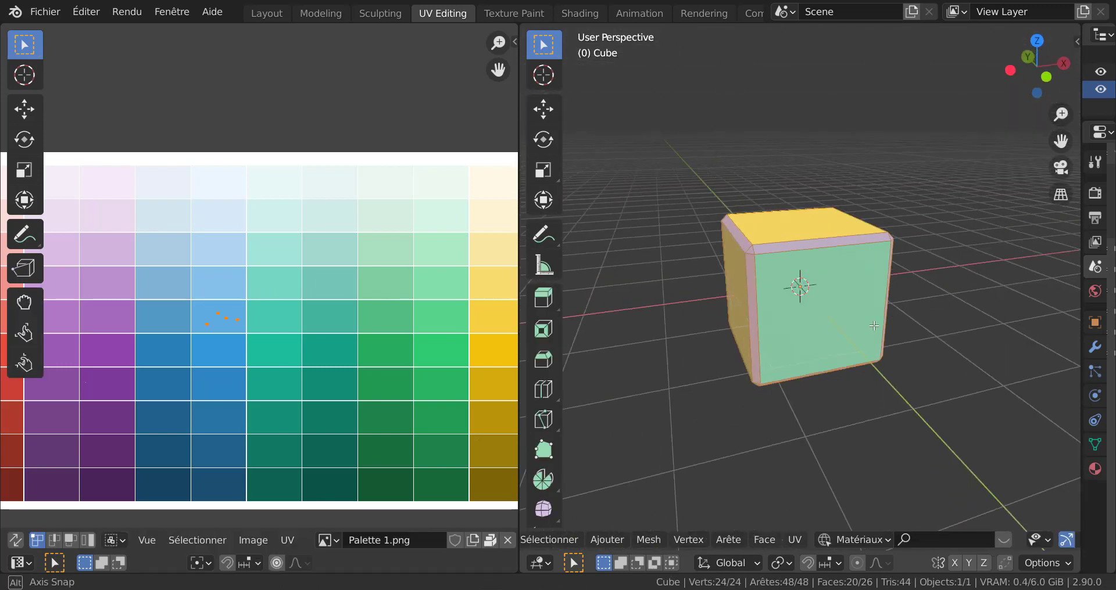
Select the cube's light green side face and inset it by about 0.29
{"action": "middle_click_drag", "start_coordinate": [874, 326], "coordinate": [882, 327]}
{"action": "right_click", "coordinate": [849, 315]}
{"action": "middle_click_drag", "start_coordinate": [859, 383], "coordinate": [884, 391]}
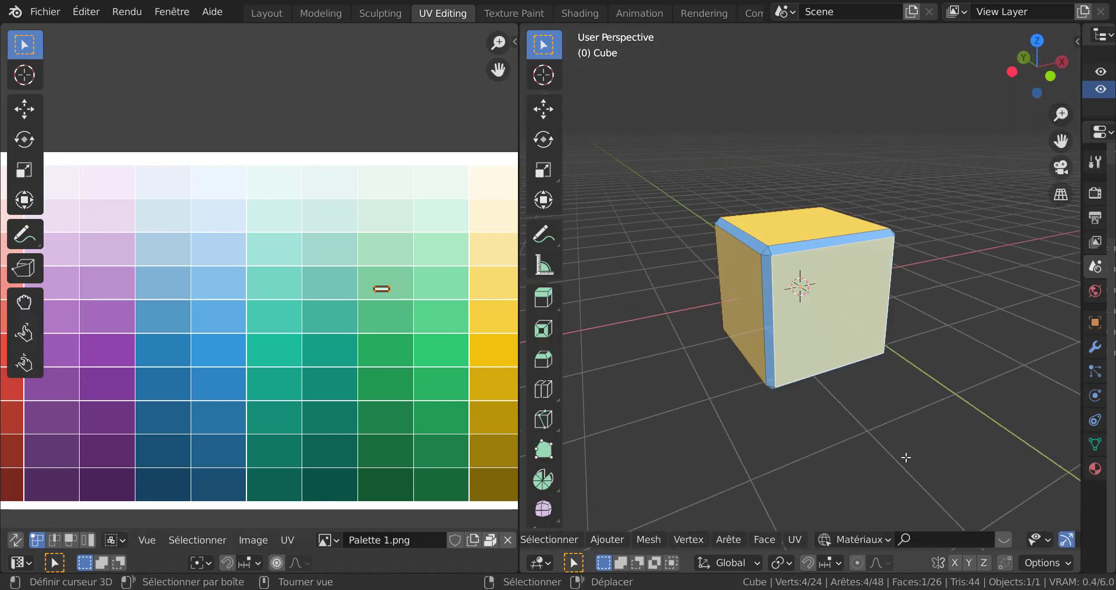
{"action": "key", "text": "i"}
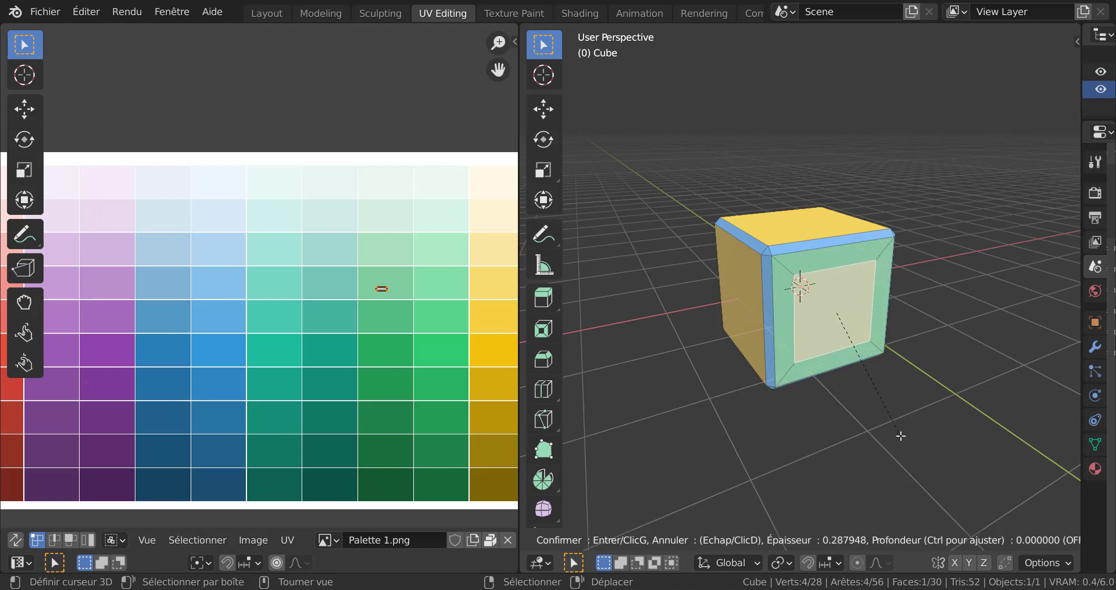
{"action": "left_click", "coordinate": [855, 434]}
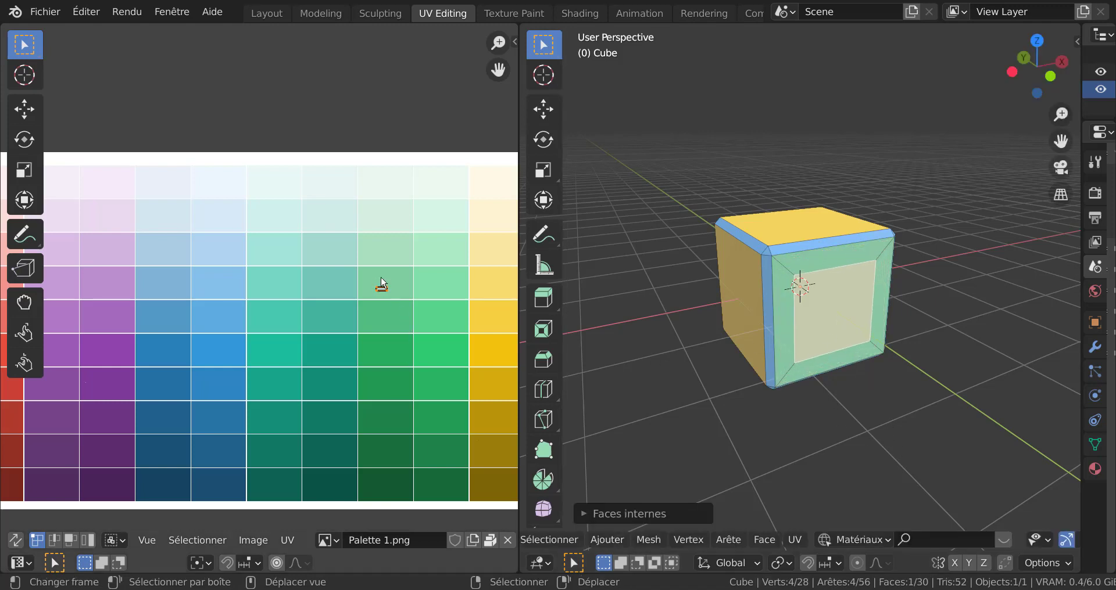
Move the inset face's UVs onto a dark blue swatch of the palette and check the colour outside Edit Mode
{"action": "scroll", "coordinate": [386, 293], "scroll_direction": "up", "scroll_amount": 2}
{"action": "middle_click_drag", "start_coordinate": [440, 348], "coordinate": [418, 356]}
{"action": "key", "text": "g"}
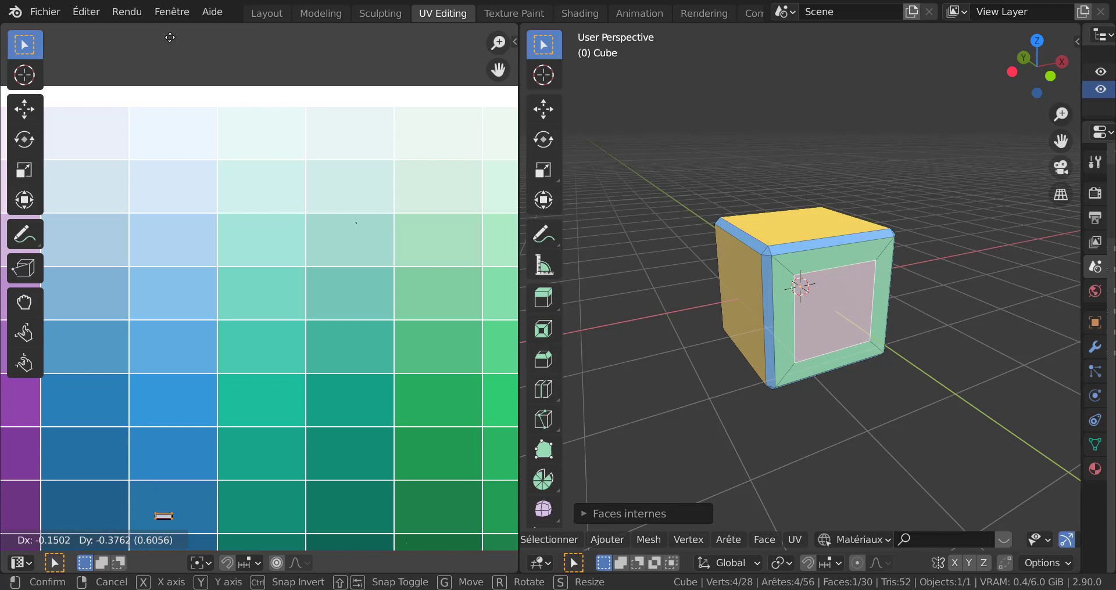
{"action": "left_click", "coordinate": [170, 37]}
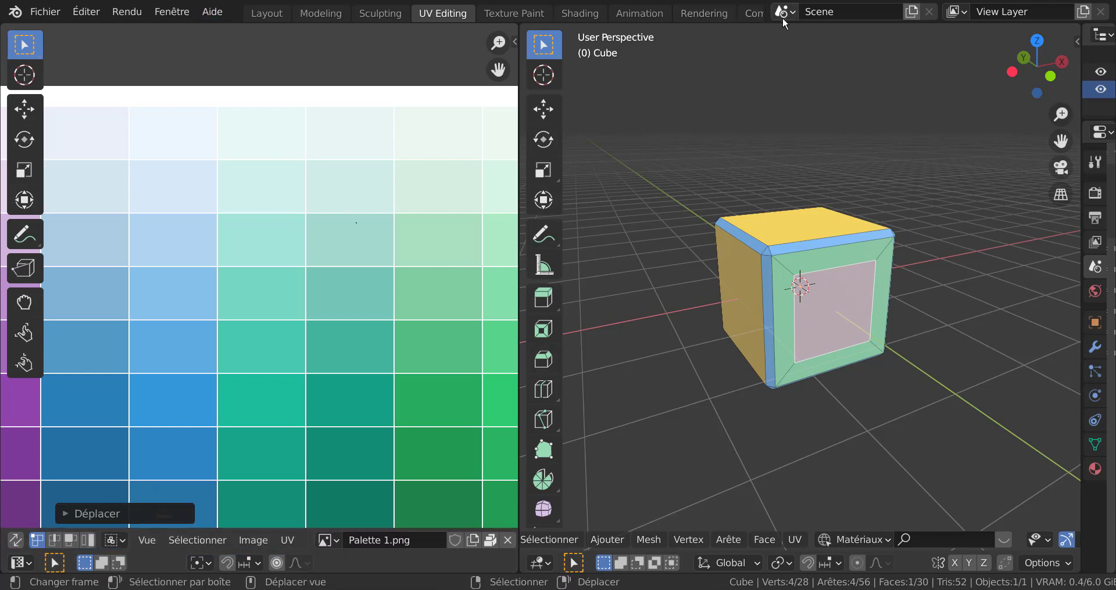
{"action": "key", "text": "Tab"}
{"action": "key", "text": "Tab"}
Widen the properties area and set the cube material's roughness and sheen tint to 0 and its specular to about 0.756
{"action": "middle_click_drag", "start_coordinate": [901, 268], "coordinate": [1004, 286]}
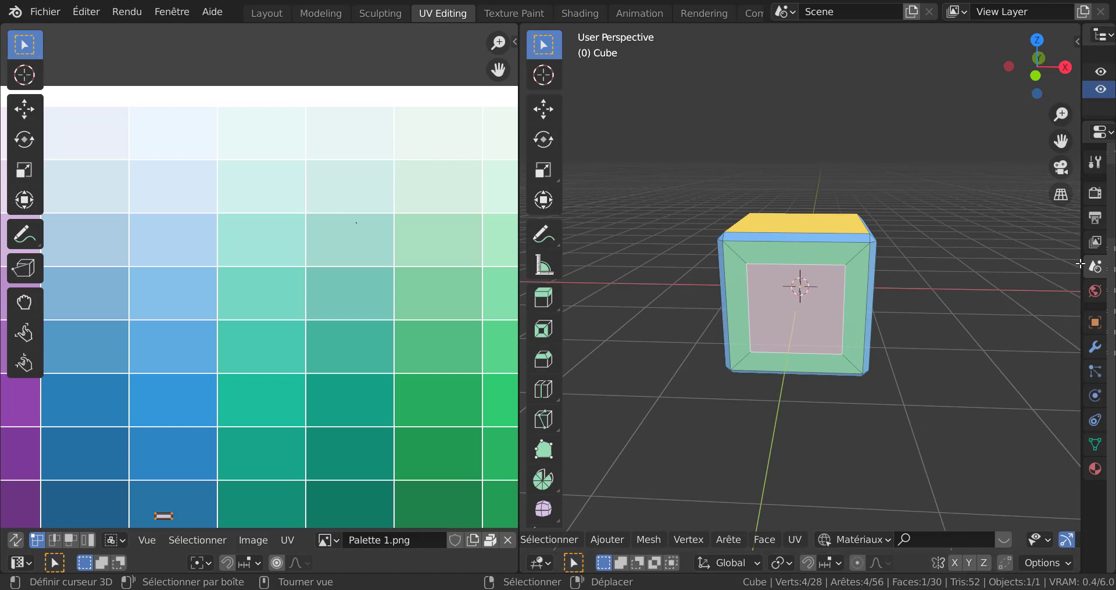
{"action": "left_click_drag", "start_coordinate": [1079, 268], "coordinate": [871, 267]}
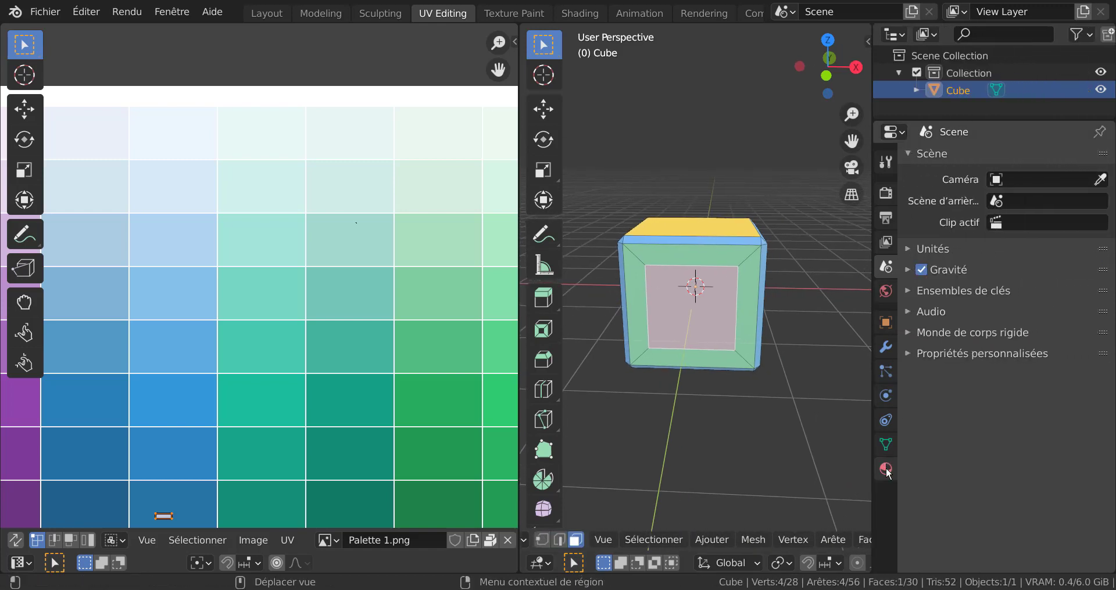
{"action": "left_click", "coordinate": [885, 468]}
{"action": "scroll", "coordinate": [917, 453], "scroll_direction": "down", "scroll_amount": 8}
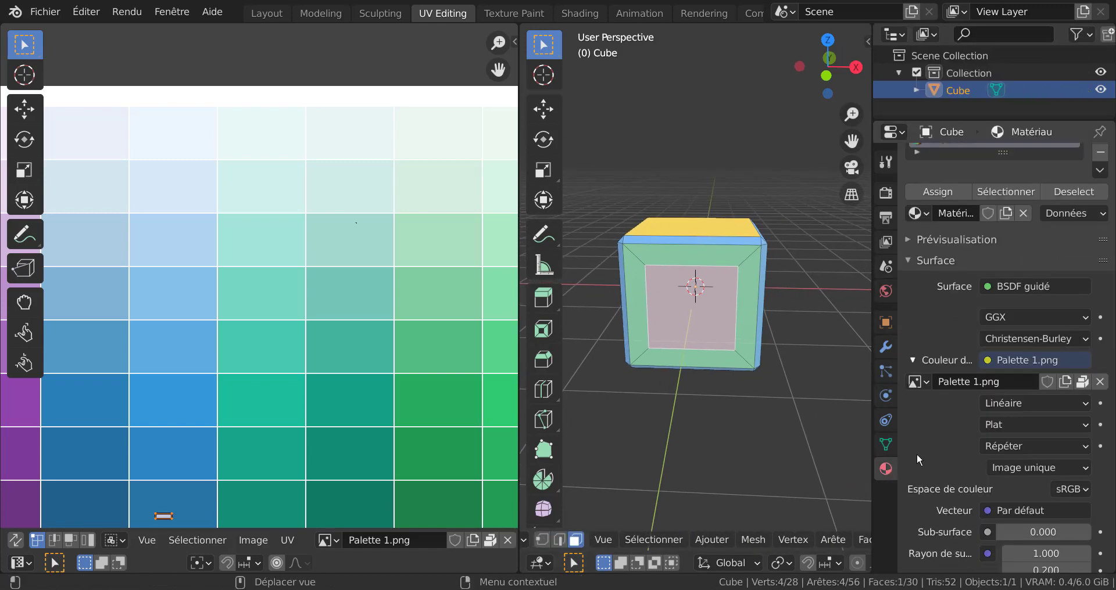
{"action": "scroll", "coordinate": [921, 452], "scroll_direction": "down", "scroll_amount": 7}
{"action": "left_click_drag", "start_coordinate": [1043, 370], "coordinate": [993, 370]}
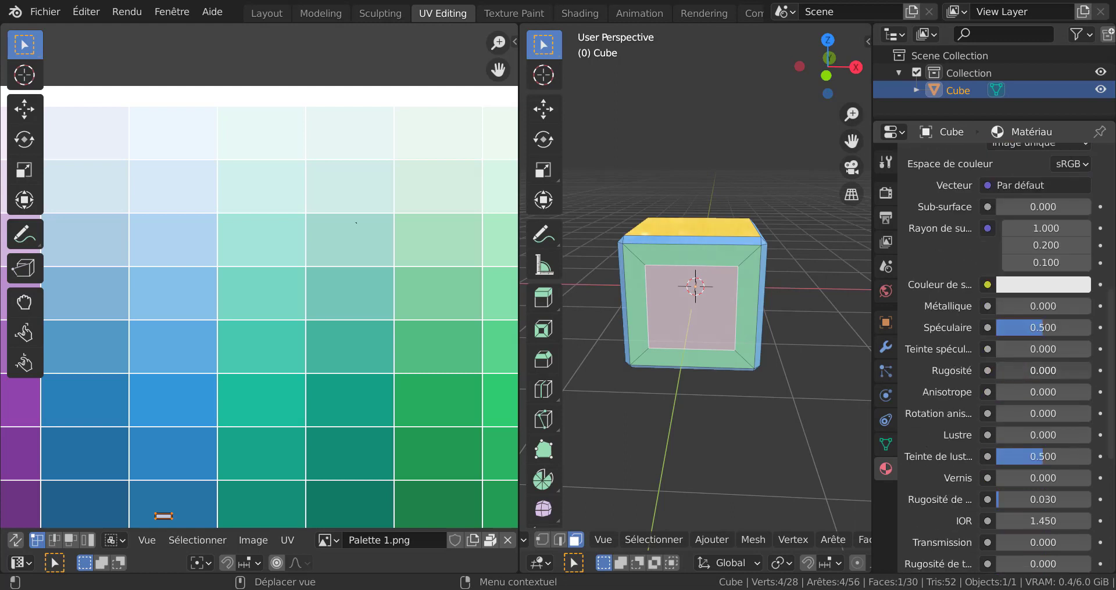
{"action": "left_click_drag", "start_coordinate": [1036, 457], "coordinate": [993, 457]}
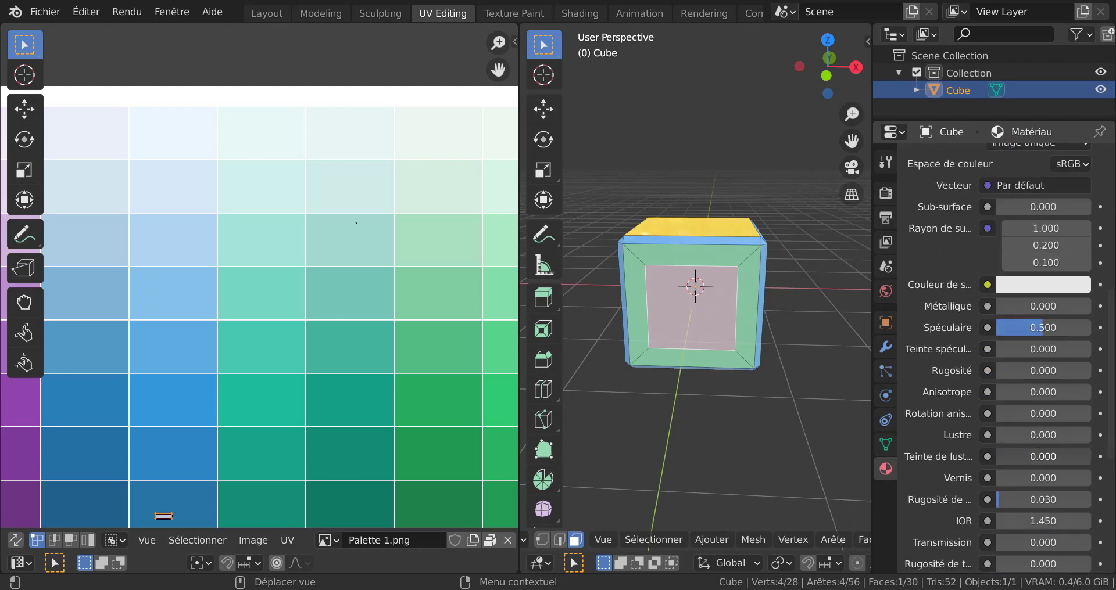
{"action": "left_click_drag", "start_coordinate": [1030, 328], "coordinate": [1054, 328]}
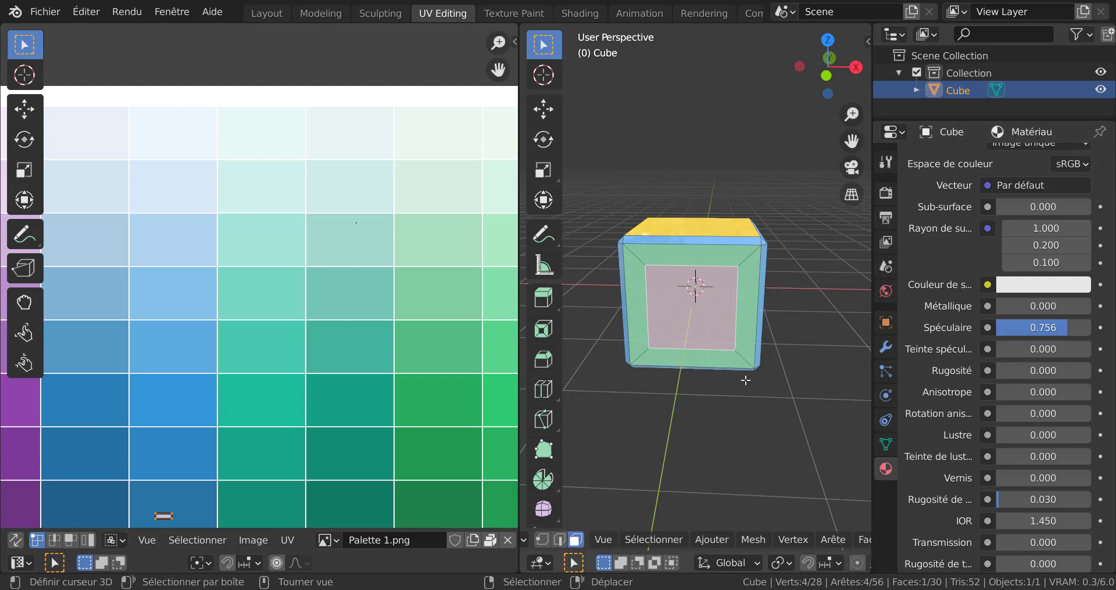
Create a new world and assign an environment texture to its background colour
{"action": "left_click", "coordinate": [884, 291]}
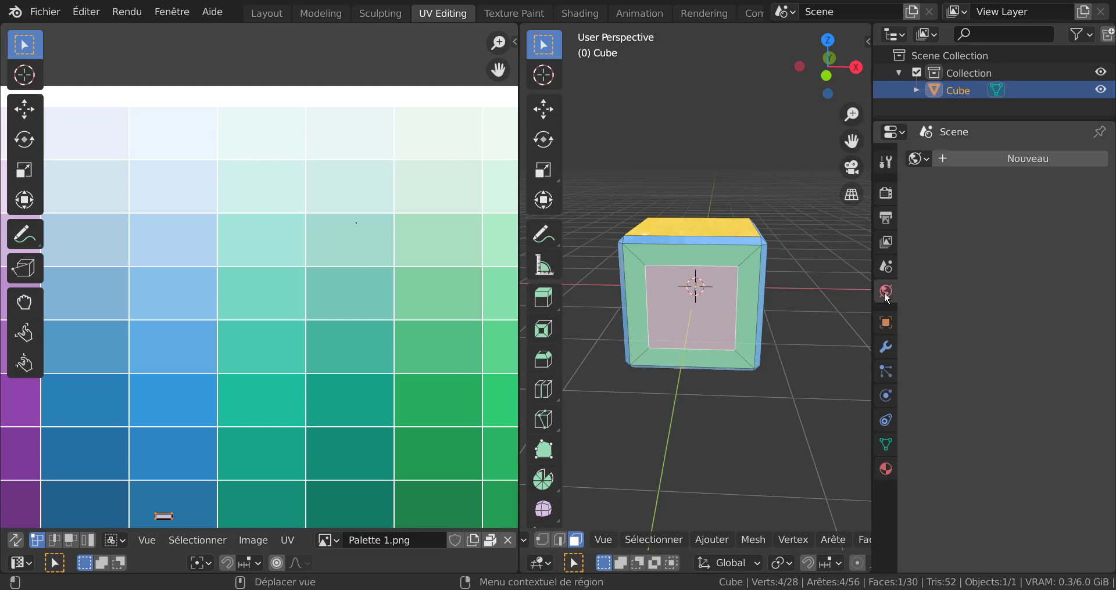
{"action": "left_click", "coordinate": [1009, 156]}
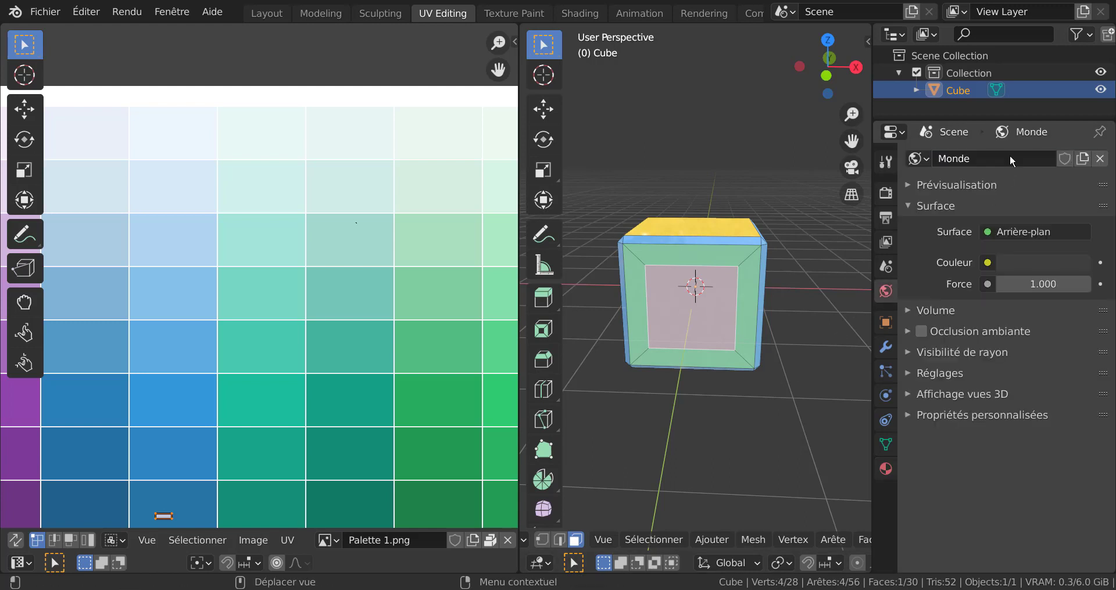
{"action": "left_click", "coordinate": [987, 264]}
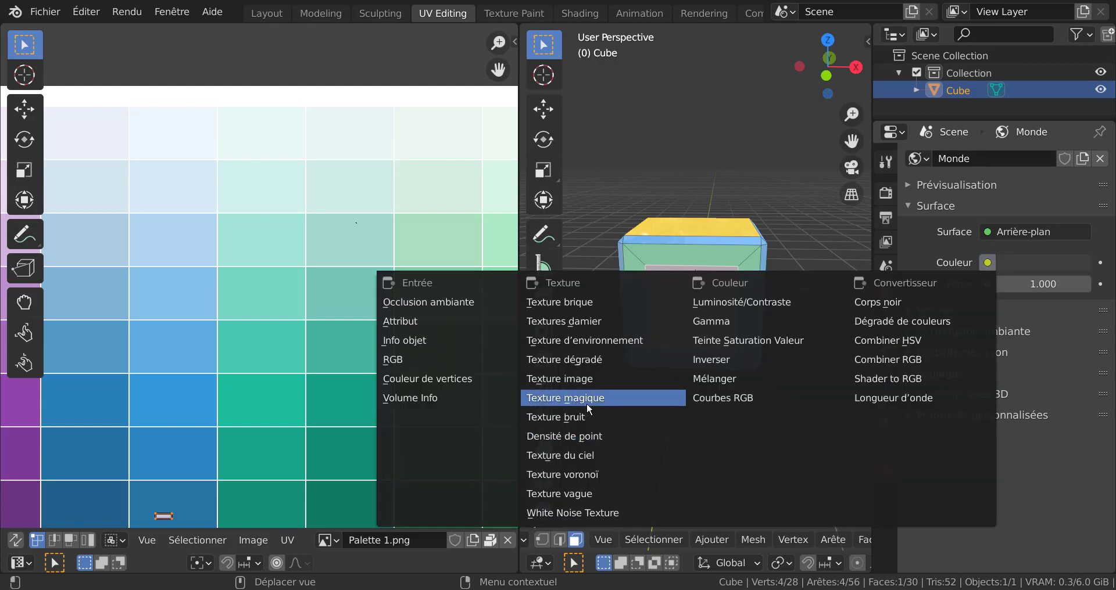
{"action": "left_click", "coordinate": [573, 339]}
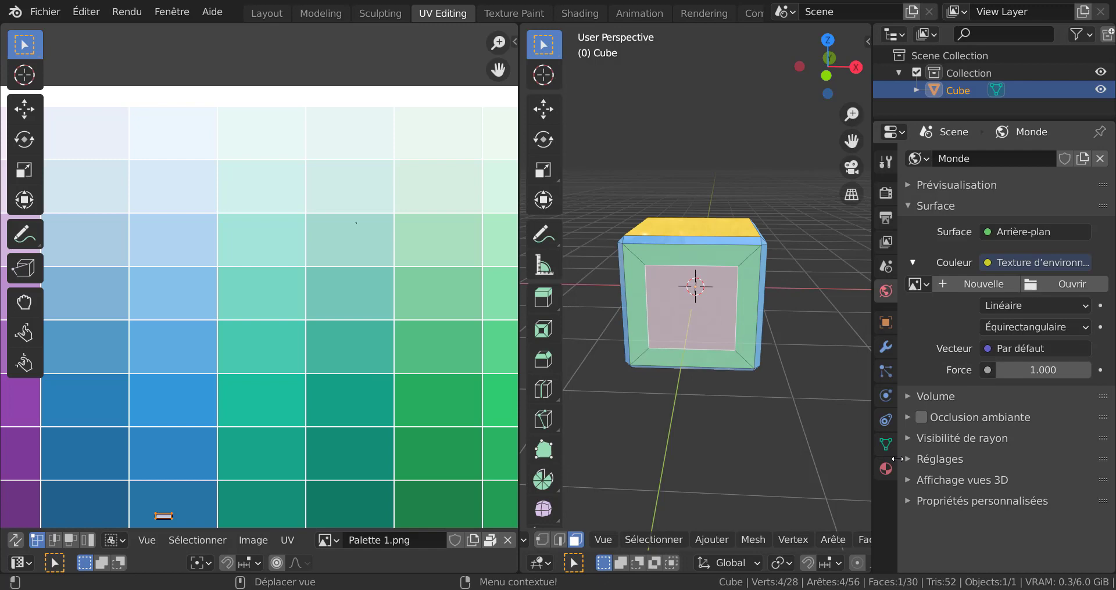
Load studio024.hdr from the Studio favourites folder as the world's environment image
{"action": "left_click", "coordinate": [1080, 284]}
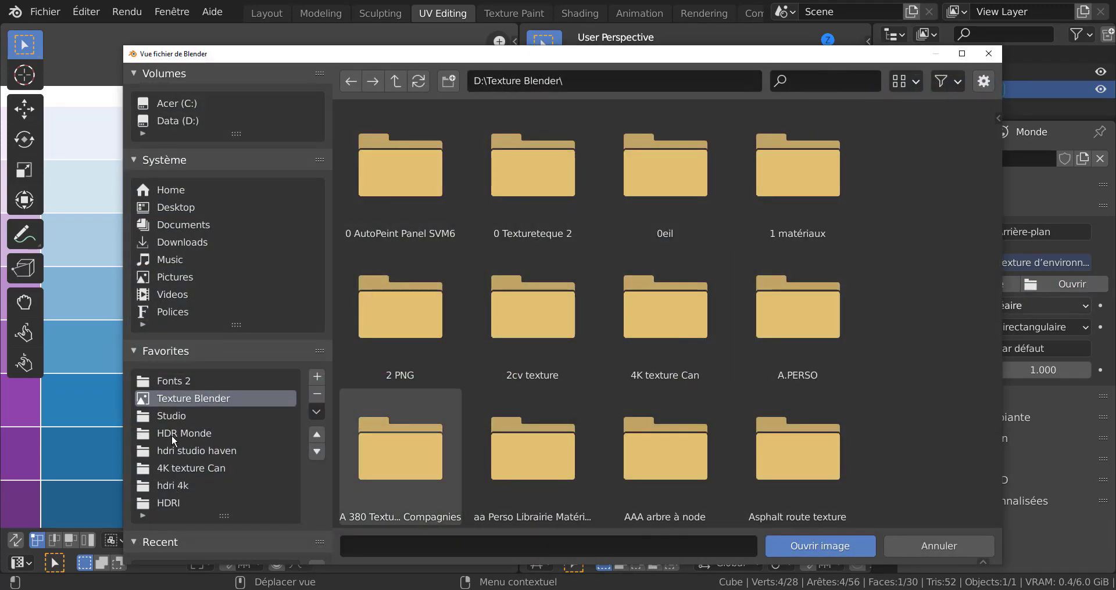
{"action": "left_click", "coordinate": [170, 416]}
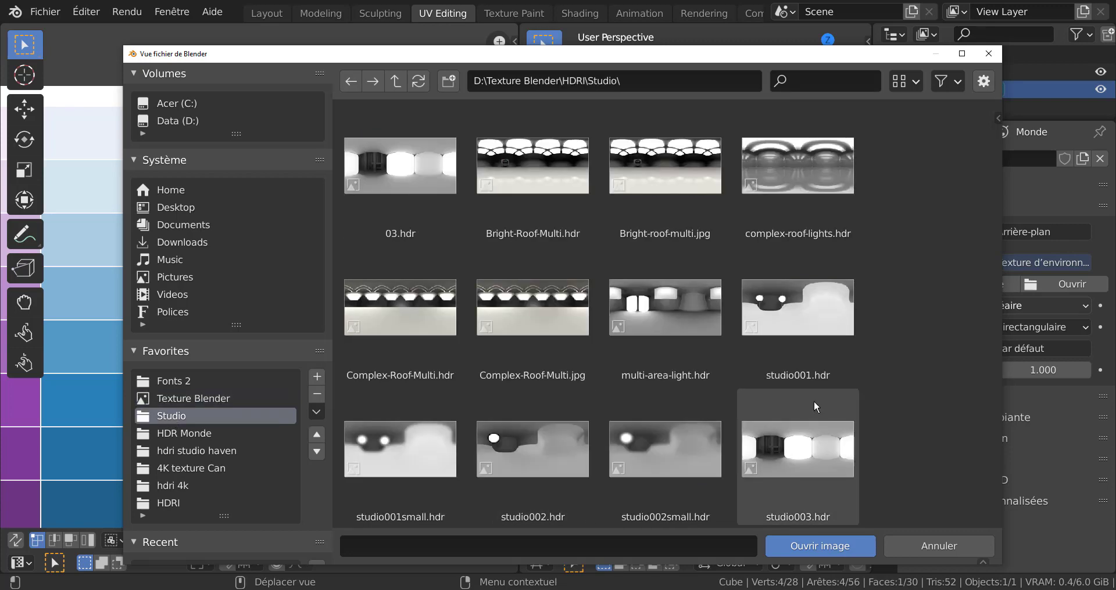
{"action": "left_click_drag", "start_coordinate": [995, 156], "coordinate": [957, 485]}
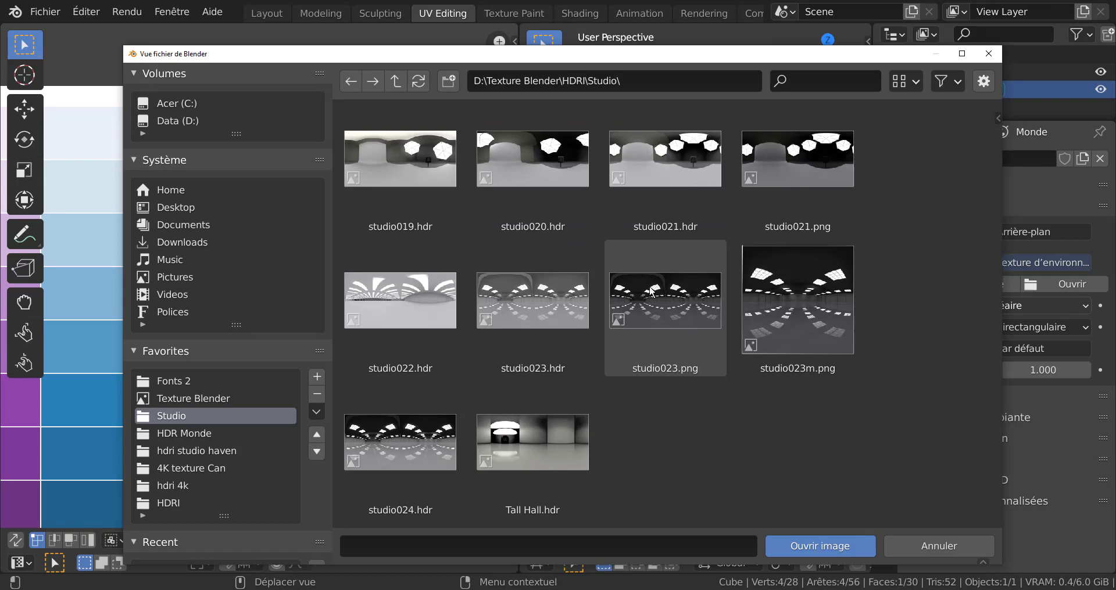
{"action": "left_click", "coordinate": [412, 430]}
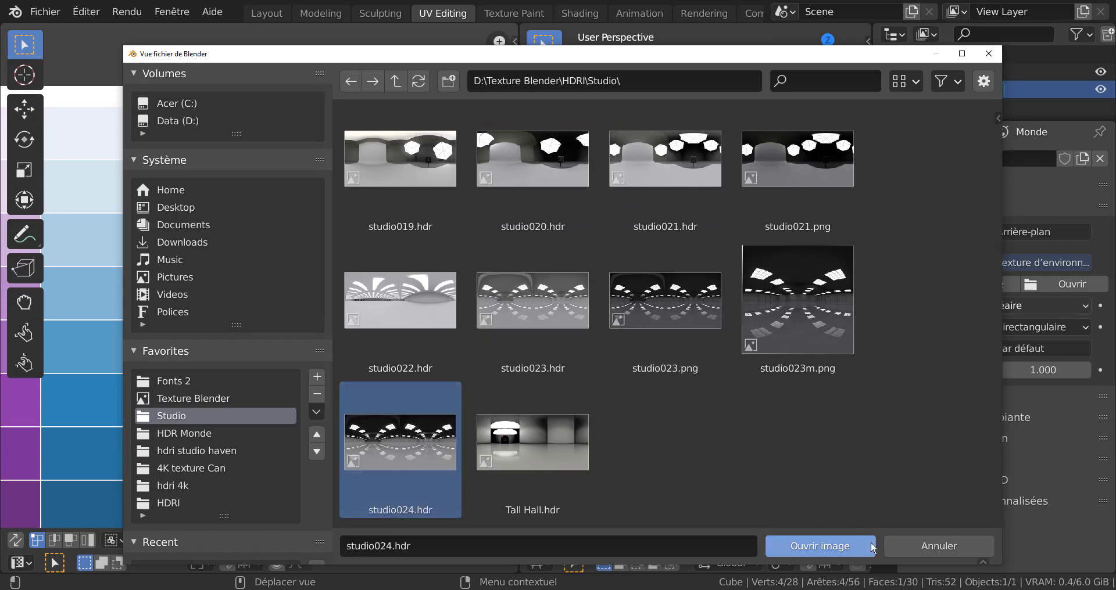
{"action": "left_click", "coordinate": [852, 542]}
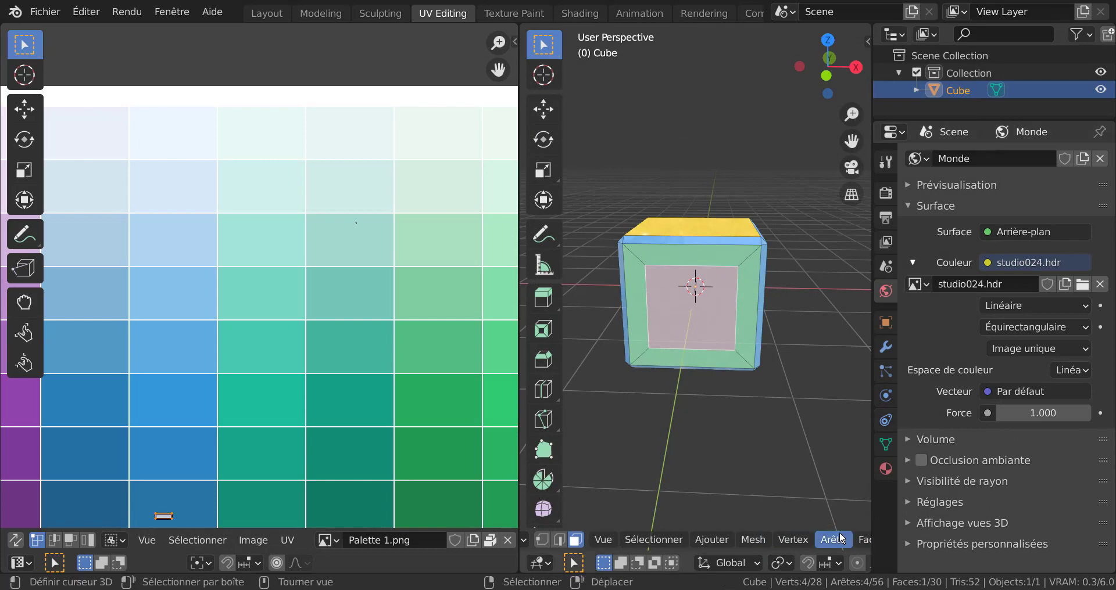
Switch the 3D viewport to rendered shading and widen it slightly
{"action": "scroll", "coordinate": [830, 544], "scroll_direction": "down", "scroll_amount": 8}
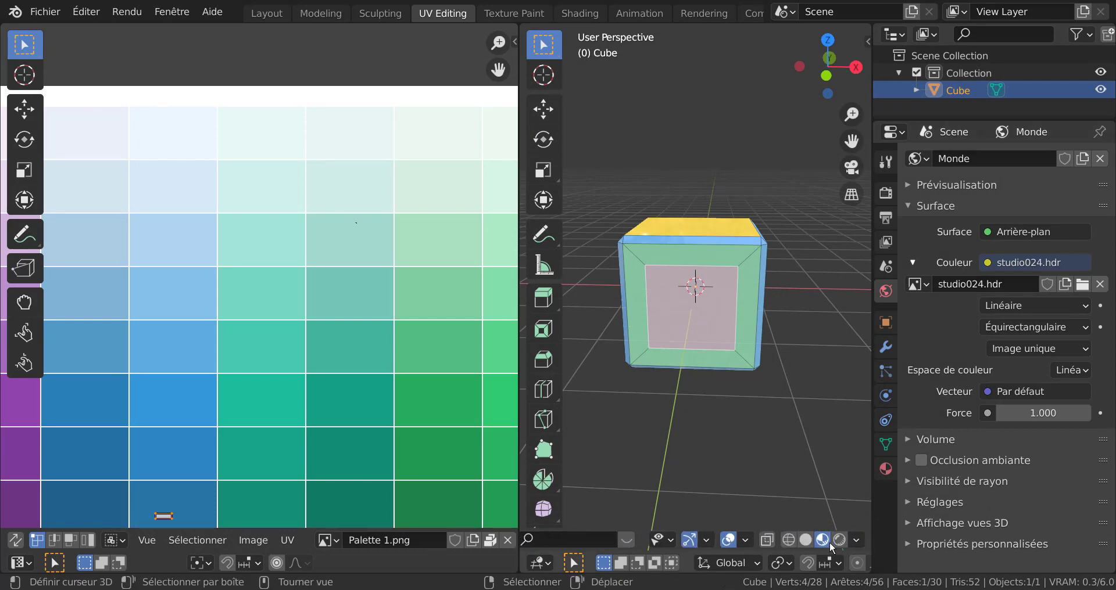
{"action": "left_click", "coordinate": [839, 541]}
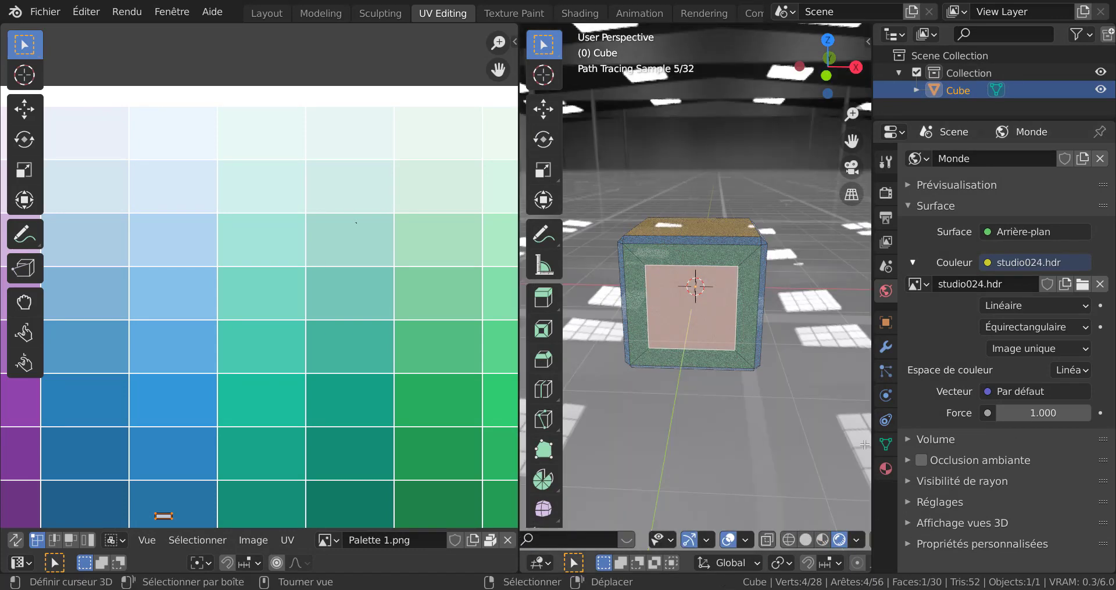
{"action": "left_click_drag", "start_coordinate": [885, 434], "coordinate": [925, 435]}
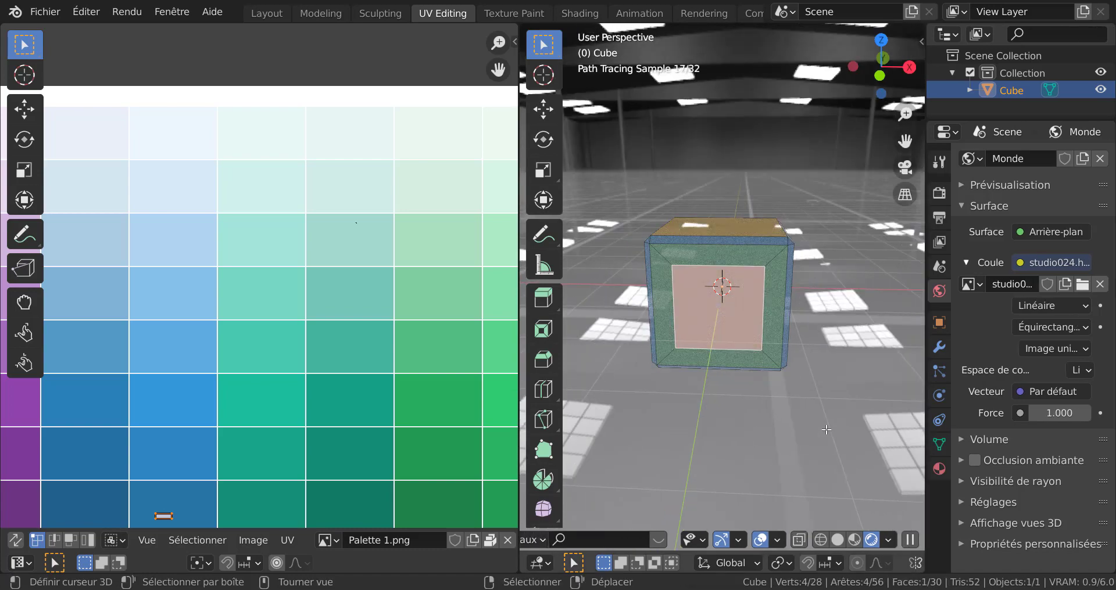
Examine the rendered cube's colours and reflections from several angles, in and out of Edit Mode
{"action": "middle_click_drag", "start_coordinate": [814, 429], "coordinate": [776, 428]}
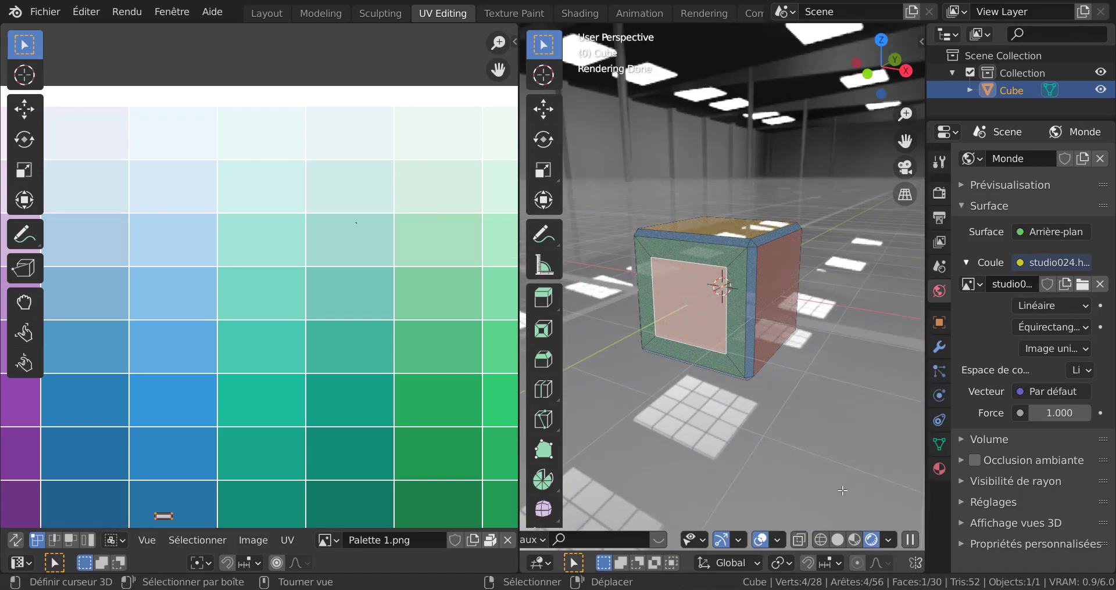
{"action": "key", "text": "Tab"}
{"action": "scroll", "coordinate": [762, 466], "scroll_direction": "up", "scroll_amount": 4}
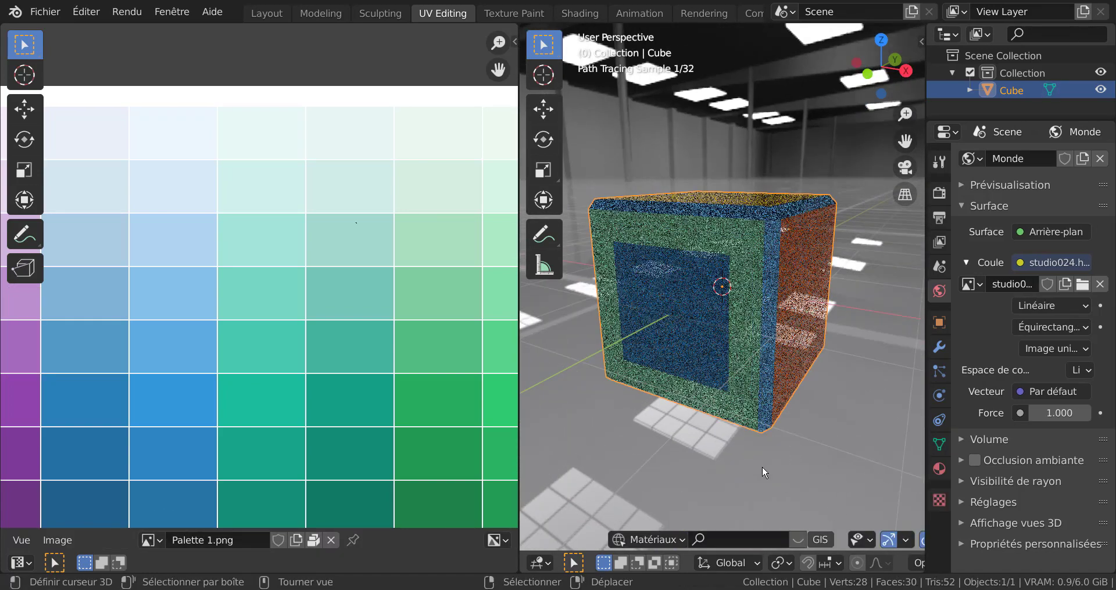
{"action": "middle_click_drag", "start_coordinate": [690, 471], "coordinate": [779, 493]}
{"action": "key", "text": "Tab"}
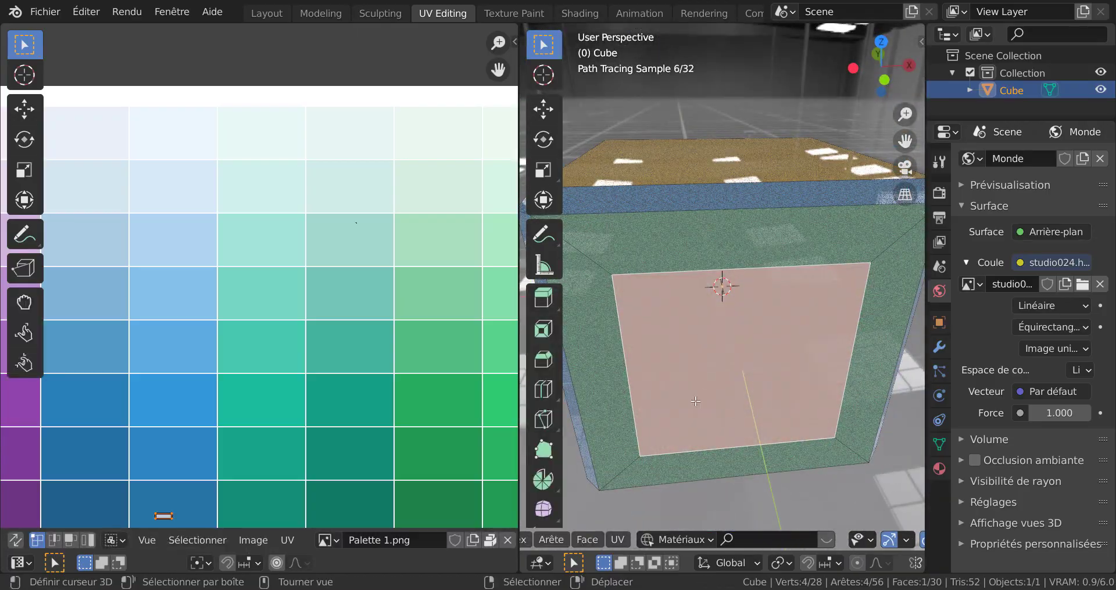
{"action": "scroll", "coordinate": [696, 401], "scroll_direction": "down", "scroll_amount": 4}
{"action": "middle_click_drag", "start_coordinate": [696, 401], "coordinate": [729, 427]}
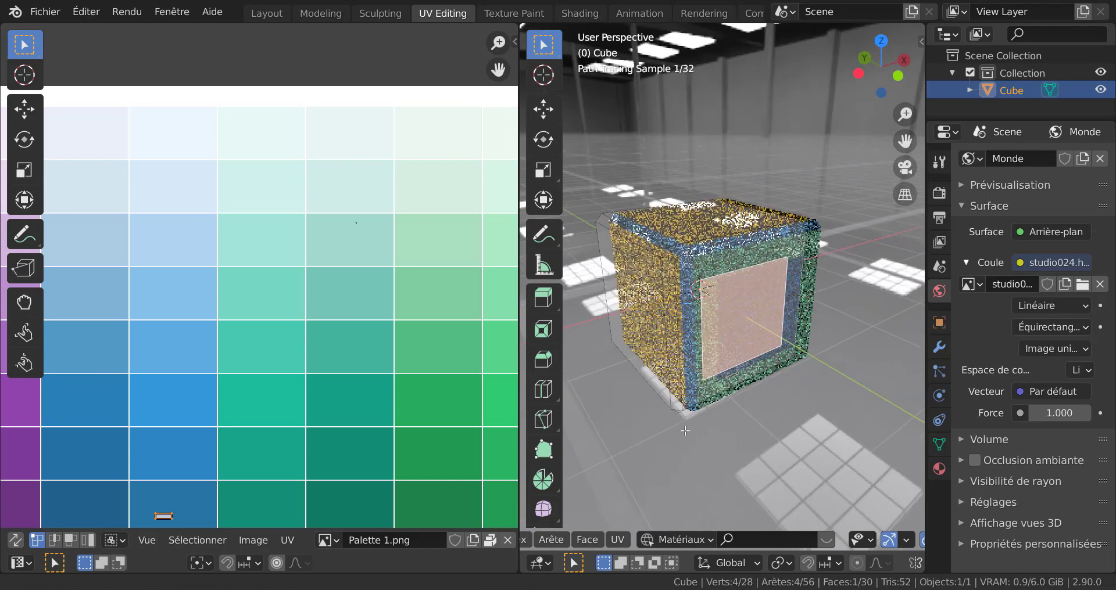
Extrude the dark blue inset face inward with Extrude Manifold to form a recess in the cube
{"action": "left_click", "coordinate": [546, 290]}
{"action": "left_click", "coordinate": [616, 340]}
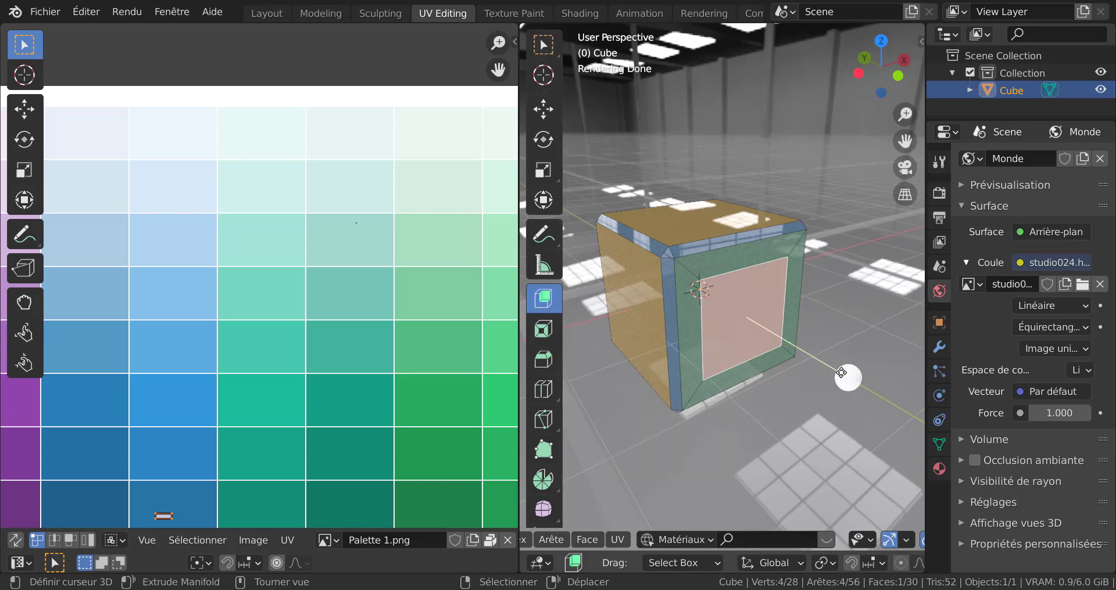
{"action": "left_click_drag", "start_coordinate": [844, 378], "coordinate": [835, 370]}
Inset the recess's back face and extrude it outward as a smaller block, then check it in Object Mode
{"action": "key", "text": "i"}
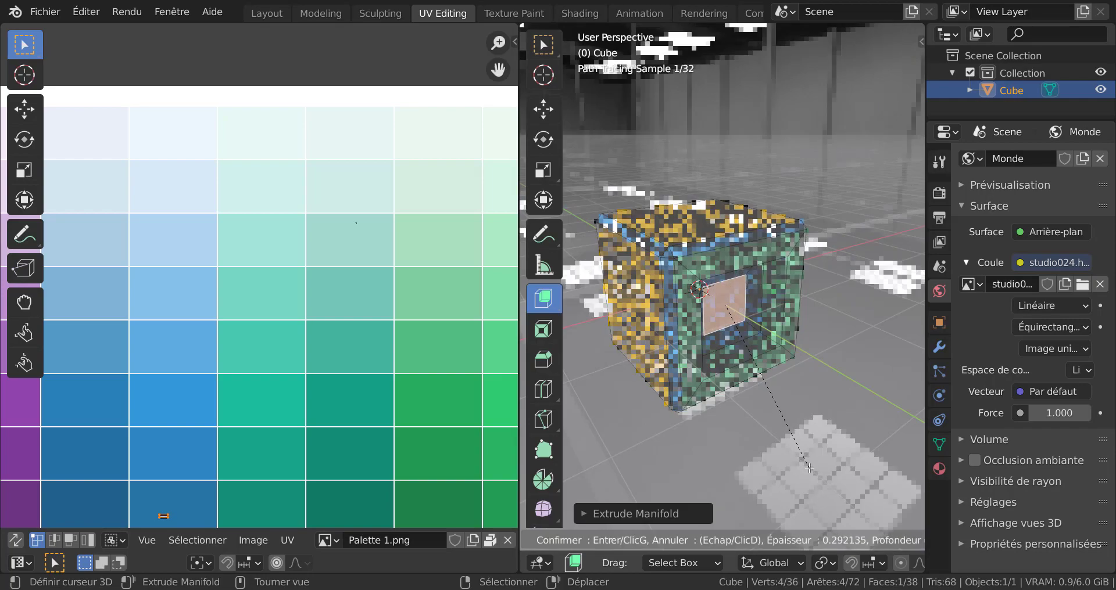
{"action": "left_click", "coordinate": [834, 408]}
{"action": "left_click_drag", "start_coordinate": [824, 366], "coordinate": [879, 397]}
{"action": "key", "text": "Tab"}
{"action": "scroll", "coordinate": [737, 428], "scroll_direction": "up", "scroll_amount": 3}
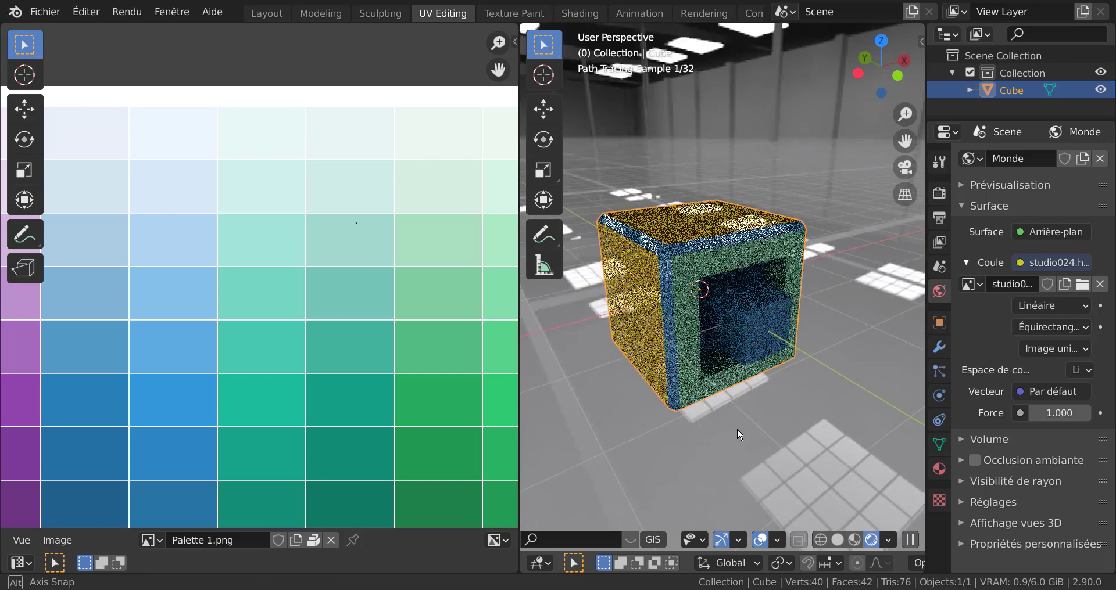
{"action": "key", "text": "Tab"}
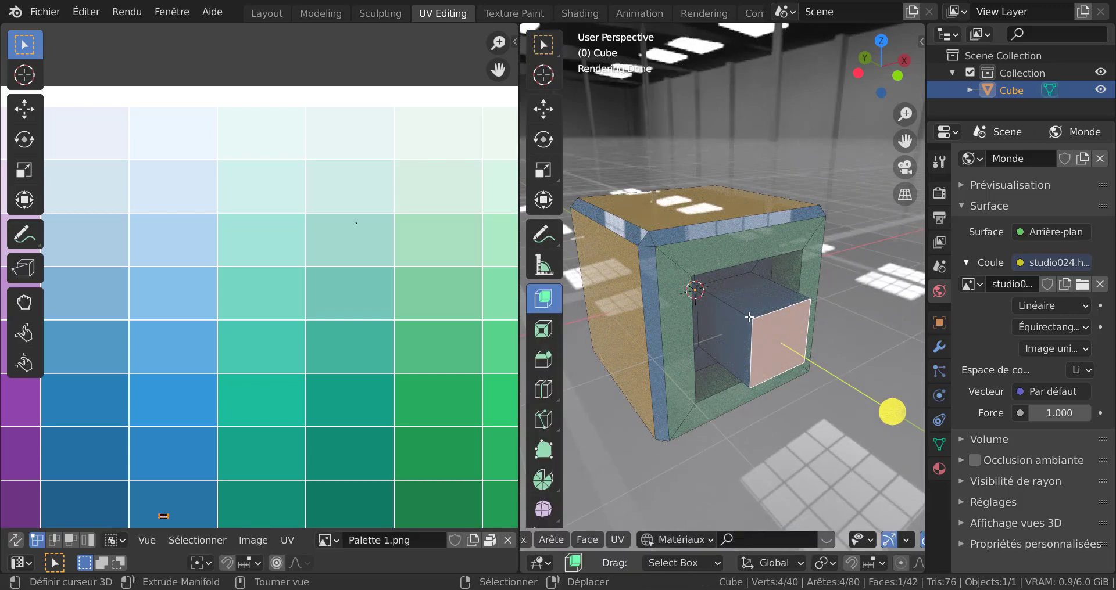
Select the protruding block's five faces, move their UVs onto a dark purple swatch, and leave Edit Mode
{"action": "left_click_drag", "start_coordinate": [892, 412], "coordinate": [852, 387]}
{"action": "scroll", "coordinate": [336, 371], "scroll_direction": "down", "scroll_amount": 5}
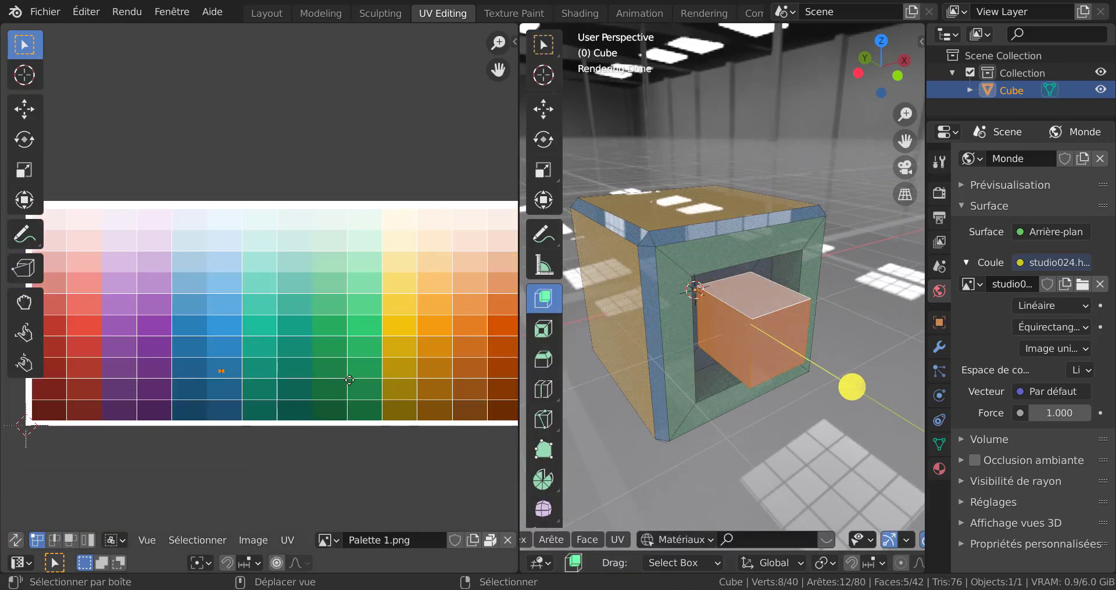
{"action": "scroll", "coordinate": [320, 375], "scroll_direction": "up", "scroll_amount": 8}
{"action": "middle_click_drag", "start_coordinate": [323, 333], "coordinate": [306, 339]}
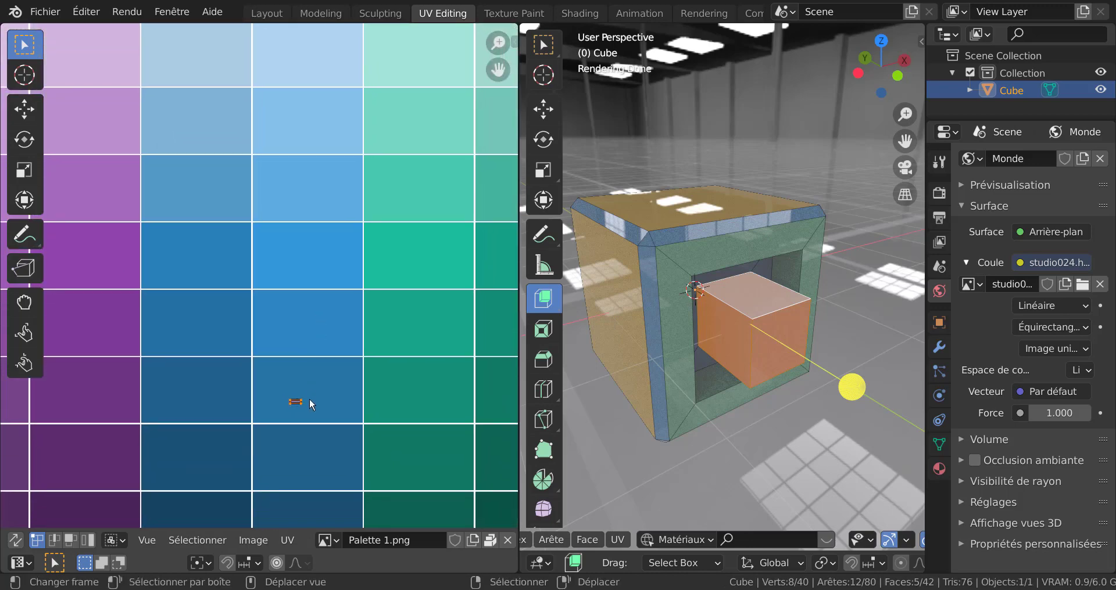
{"action": "key", "text": "g"}
{"action": "left_click", "coordinate": [187, 417]}
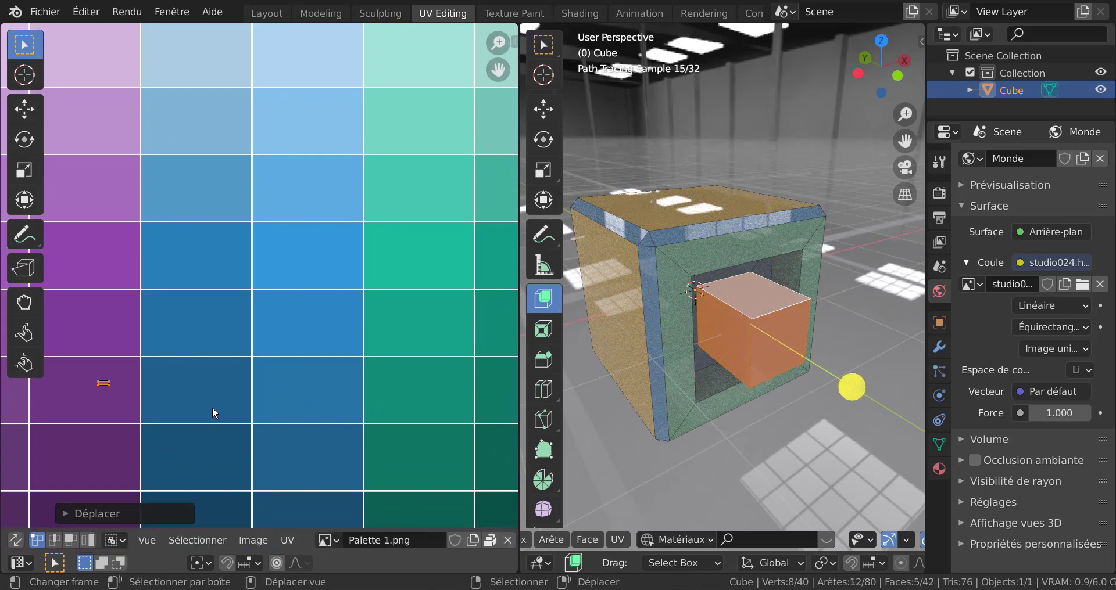
{"action": "key", "text": "Tab"}
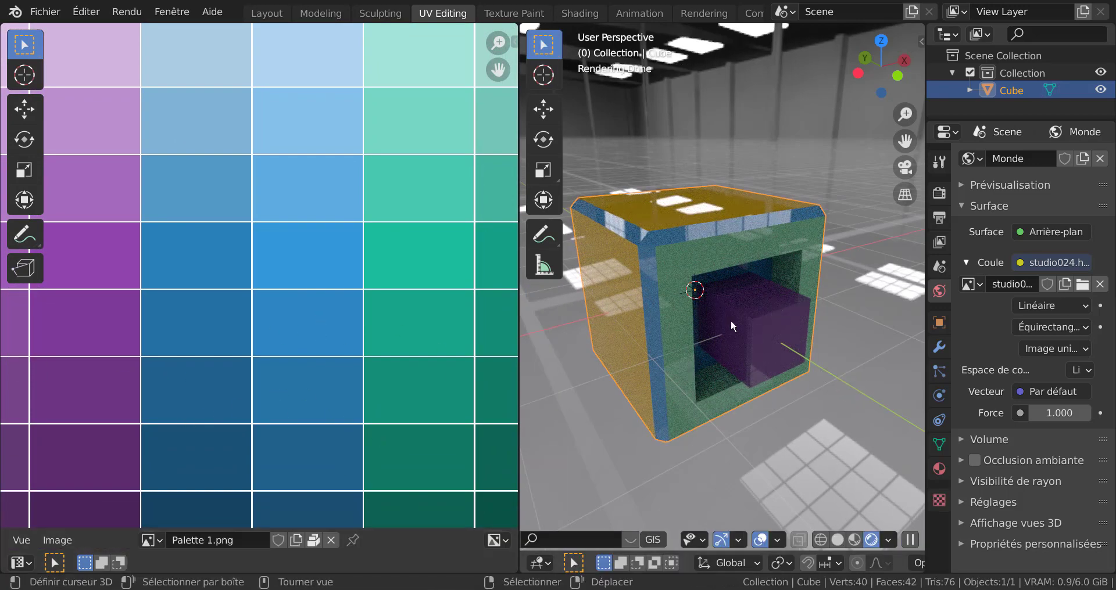
Select the cube's red side face in Edit Mode and inset it to leave a narrow border
{"action": "middle_click_drag", "start_coordinate": [731, 319], "coordinate": [807, 350]}
{"action": "mouse_move", "coordinate": [688, 357]}
{"action": "middle_mouse_down"}
{"action": "mouse_move", "coordinate": [633, 356]}
{"action": "mouse_move", "coordinate": [674, 344]}
{"action": "middle_mouse_up"}
{"action": "key", "text": "Tab"}
{"action": "left_click", "coordinate": [776, 297]}
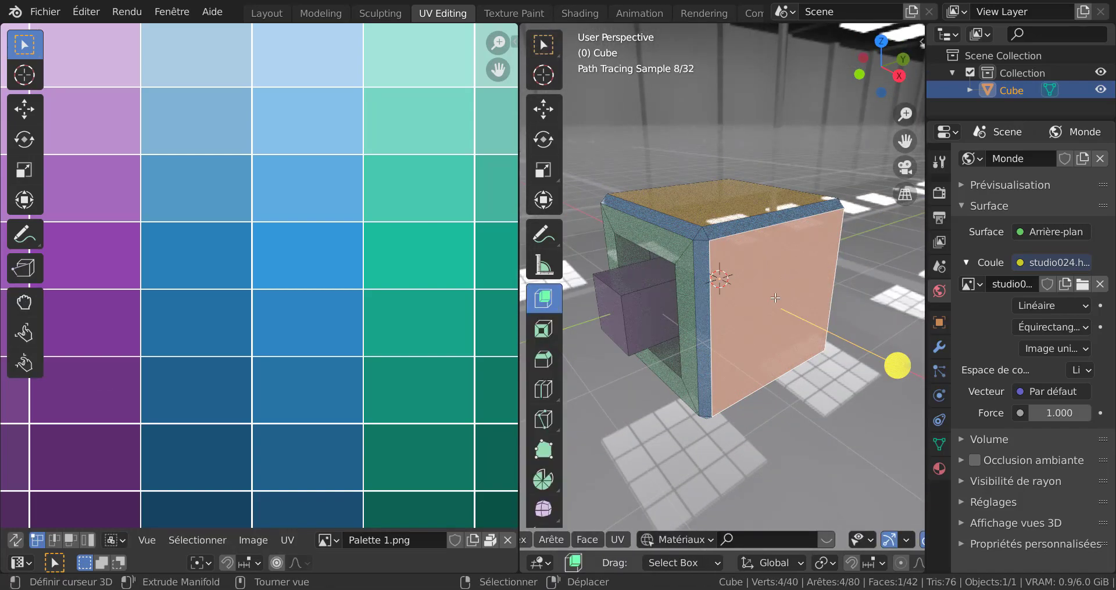
{"action": "key", "text": "i"}
{"action": "key", "text": "Return"}
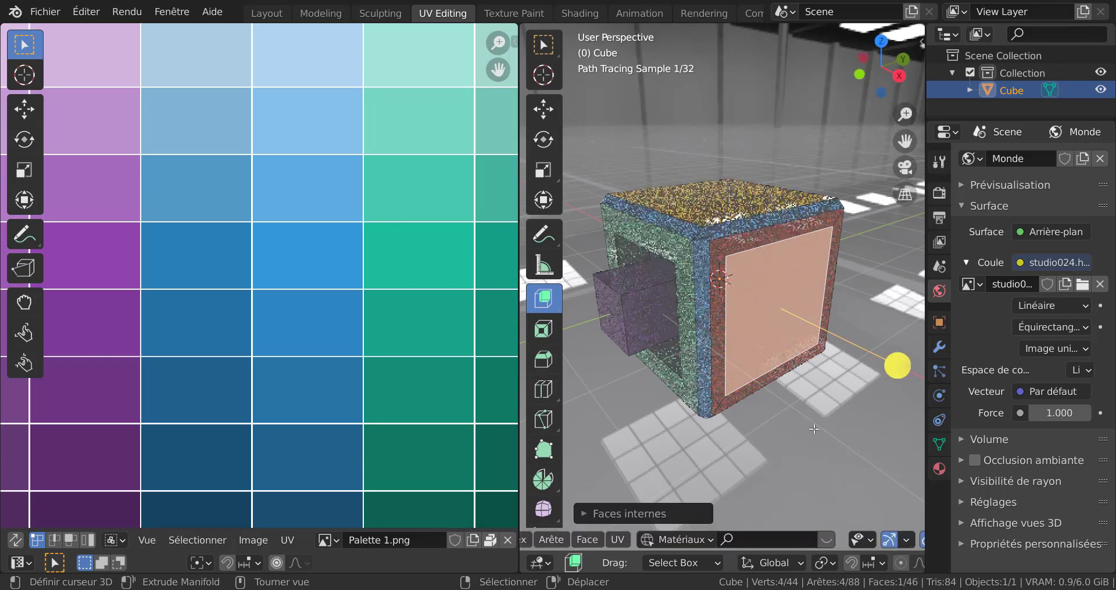
Move the inset face's UVs onto a pale grey swatch, then check the cube in Object Mode
{"action": "scroll", "coordinate": [430, 385], "scroll_direction": "down", "scroll_amount": 5}
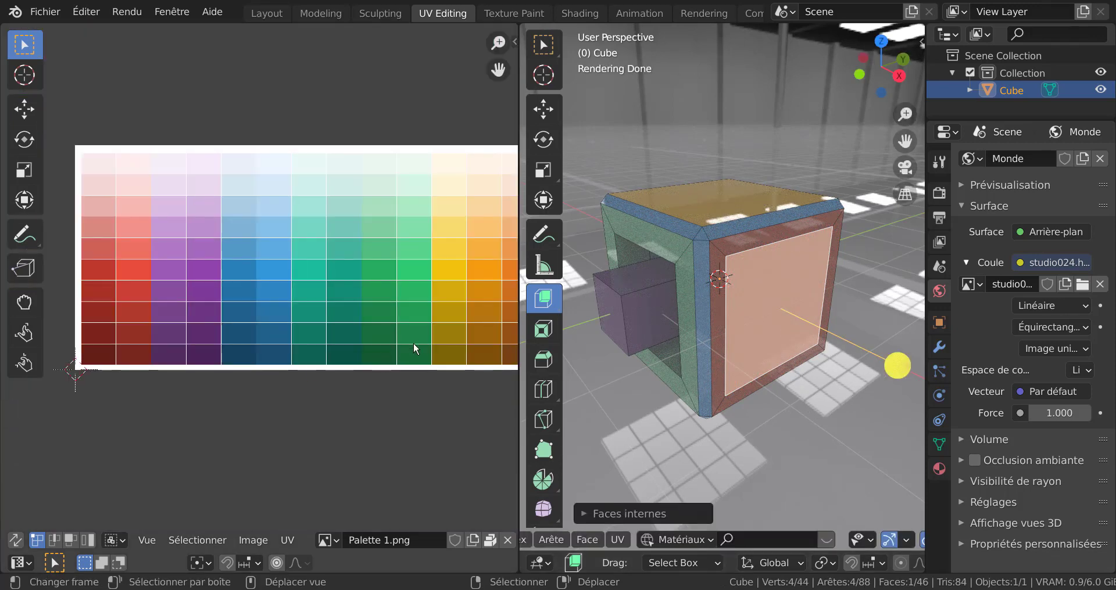
{"action": "middle_click_drag", "start_coordinate": [384, 362], "coordinate": [260, 400]}
{"action": "middle_click_drag", "start_coordinate": [410, 376], "coordinate": [287, 378]}
{"action": "scroll", "coordinate": [288, 379], "scroll_direction": "up", "scroll_amount": 1}
{"action": "scroll", "coordinate": [287, 380], "scroll_direction": "up", "scroll_amount": 2}
{"action": "key", "text": "g"}
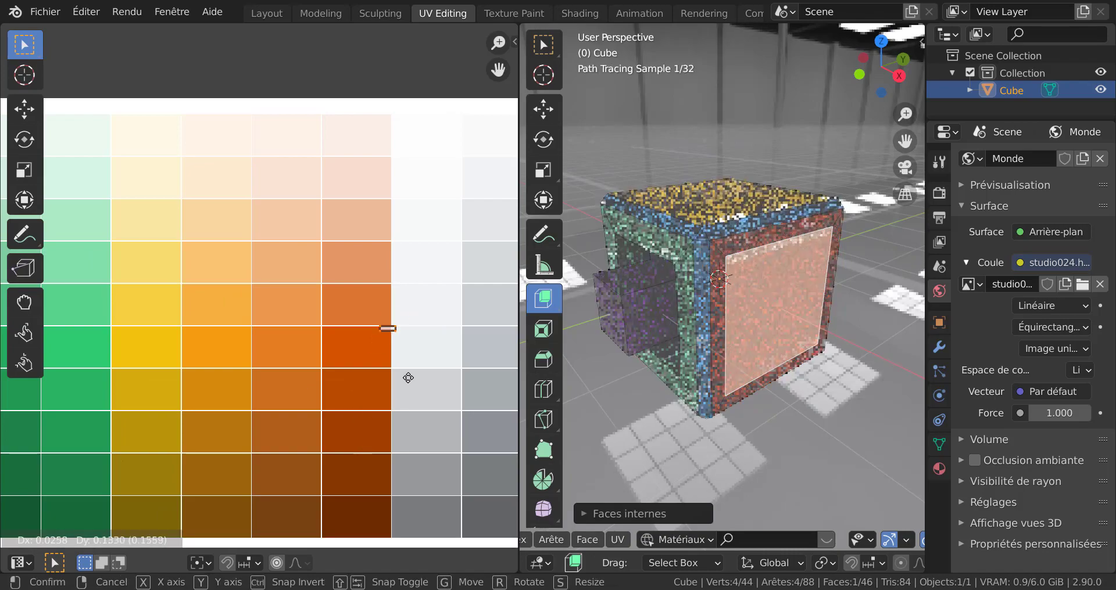
{"action": "left_click", "coordinate": [422, 365]}
{"action": "key", "text": "Tab"}
{"action": "mouse_move", "coordinate": [825, 398]}
{"action": "middle_mouse_down"}
{"action": "mouse_move", "coordinate": [819, 335]}
{"action": "mouse_move", "coordinate": [815, 392]}
{"action": "mouse_move", "coordinate": [768, 400]}
{"action": "mouse_move", "coordinate": [876, 412]}
{"action": "middle_mouse_up"}
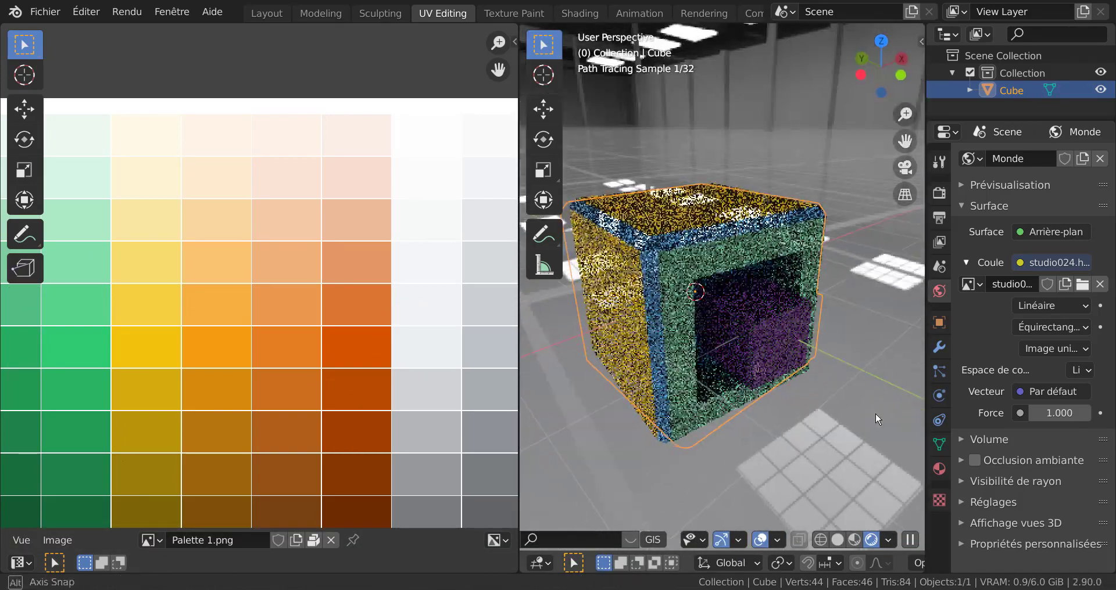
{"action": "scroll", "coordinate": [645, 348], "scroll_direction": "down", "scroll_amount": 3}
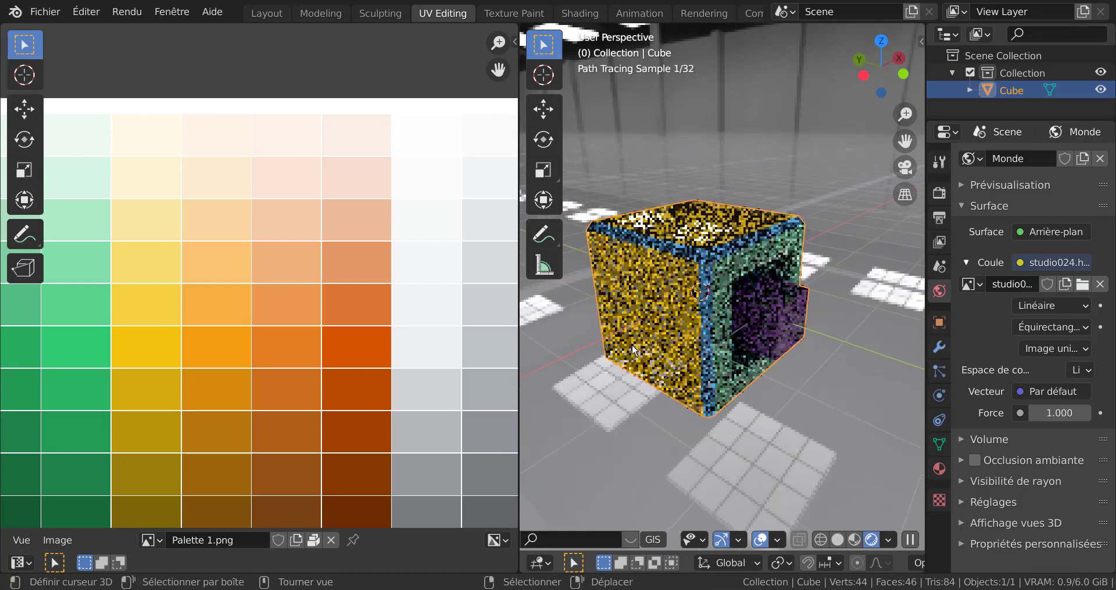
{"action": "scroll", "coordinate": [422, 365], "scroll_direction": "down", "scroll_amount": 2}
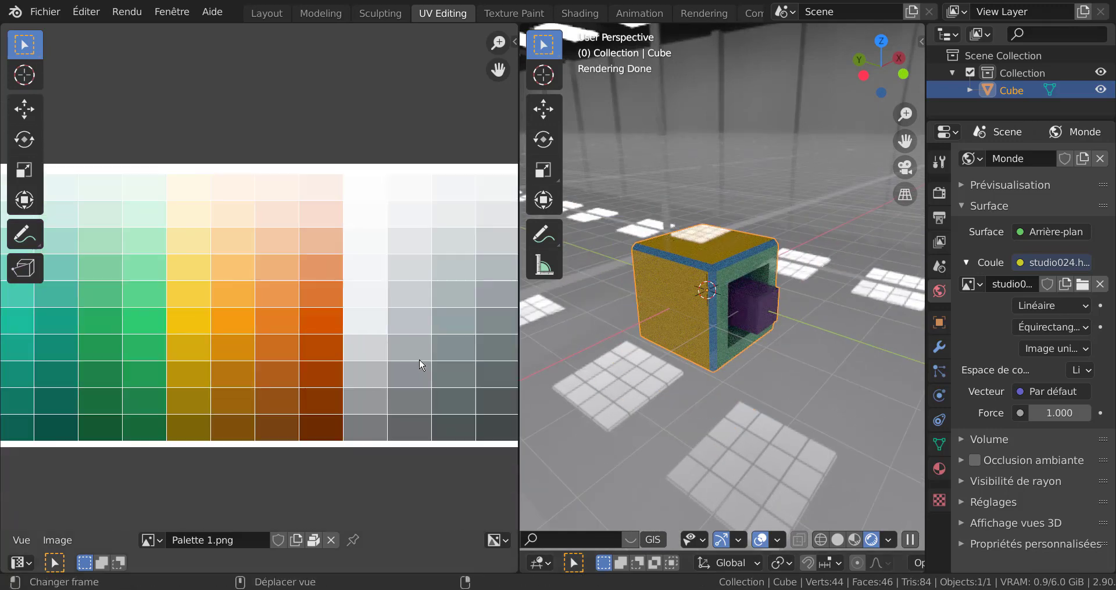
{"action": "scroll", "coordinate": [755, 376], "scroll_direction": "up", "scroll_amount": 4}
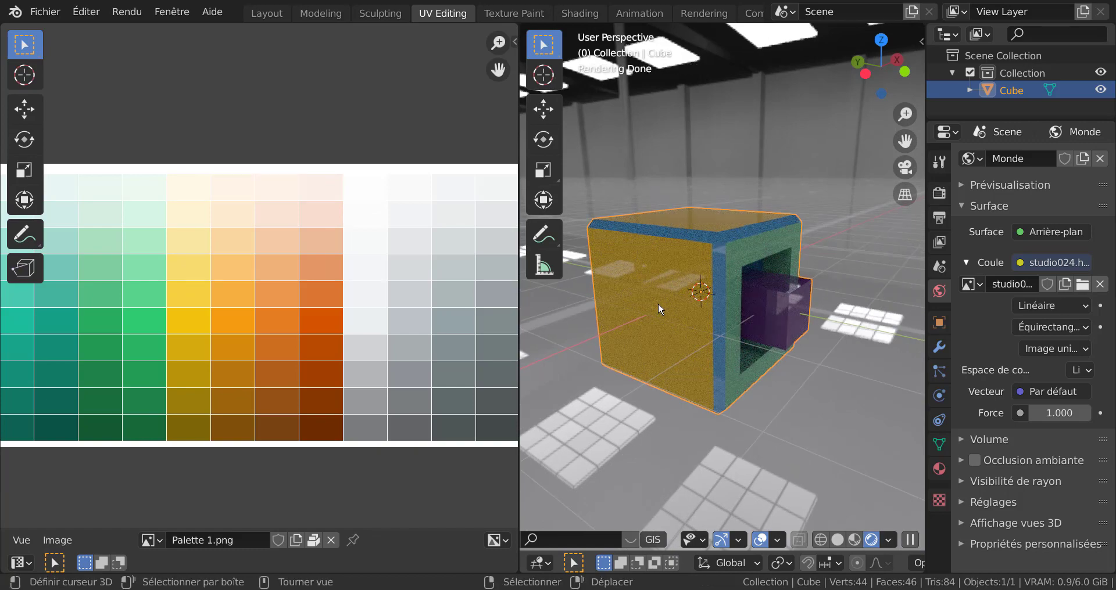
Select the cube's yellow side face in Edit Mode and add a second material slot with a new material
{"action": "key", "text": "Tab"}
{"action": "left_click", "coordinate": [678, 298]}
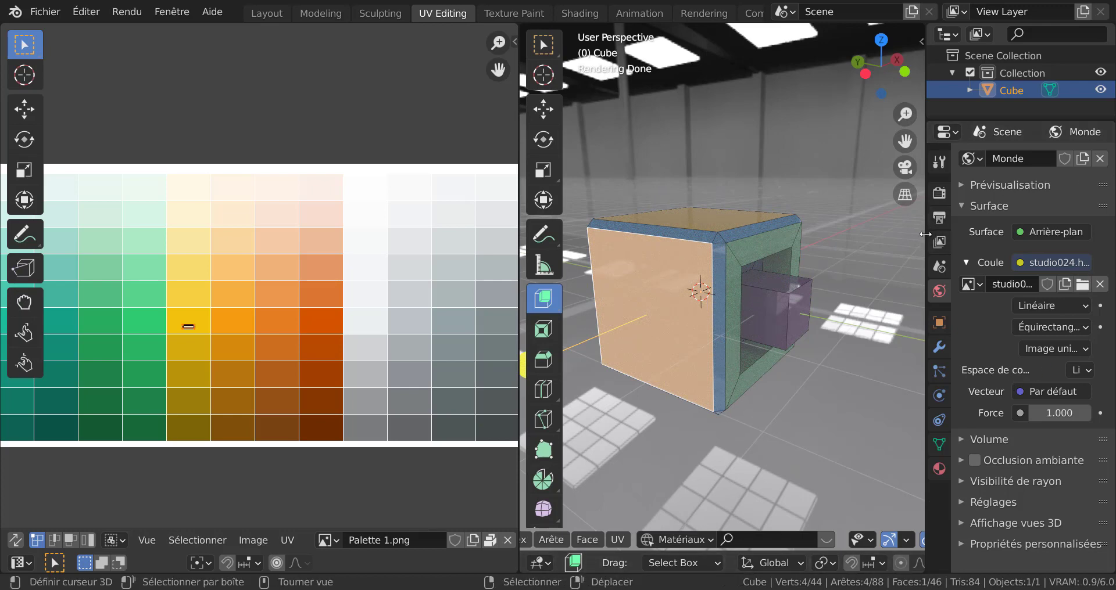
{"action": "left_click_drag", "start_coordinate": [924, 236], "coordinate": [818, 236]}
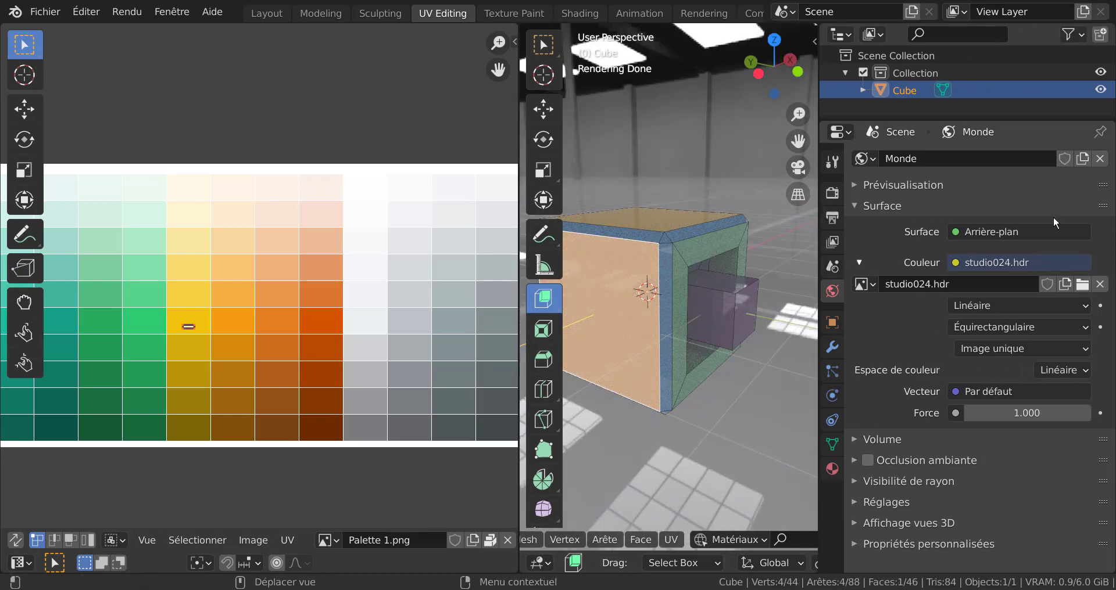
{"action": "left_click", "coordinate": [832, 471]}
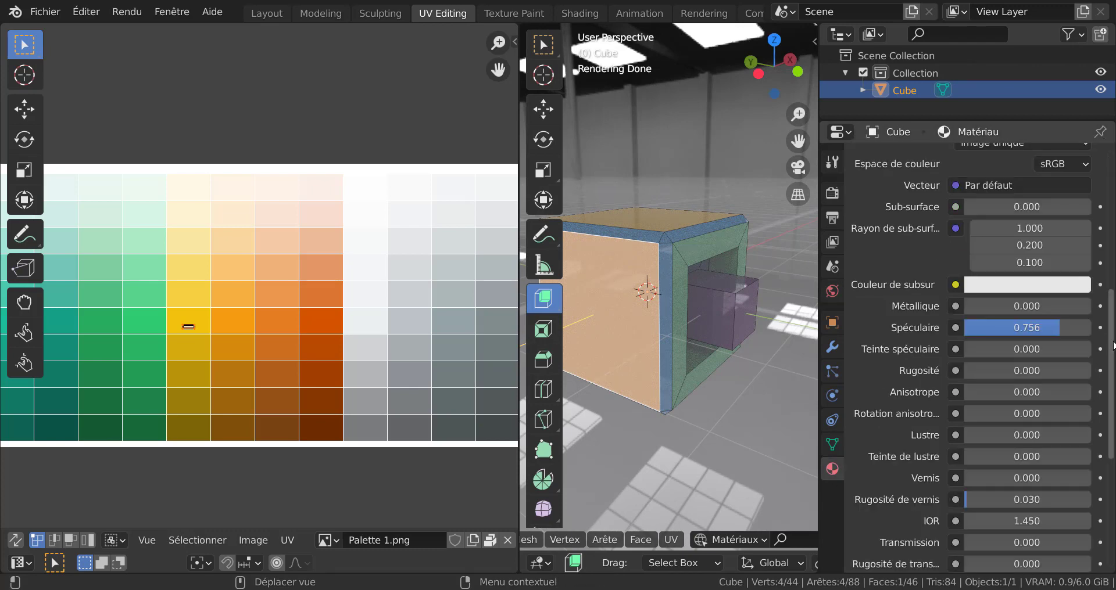
{"action": "left_click_drag", "start_coordinate": [1112, 345], "coordinate": [1112, 209]}
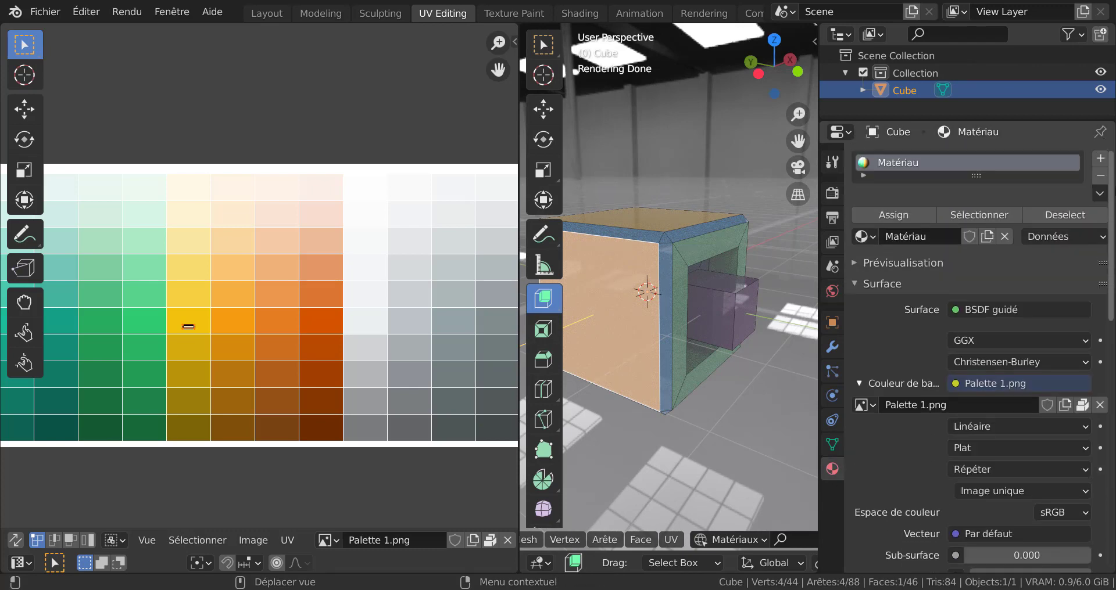
{"action": "left_click", "coordinate": [1100, 160]}
{"action": "left_click", "coordinate": [948, 274]}
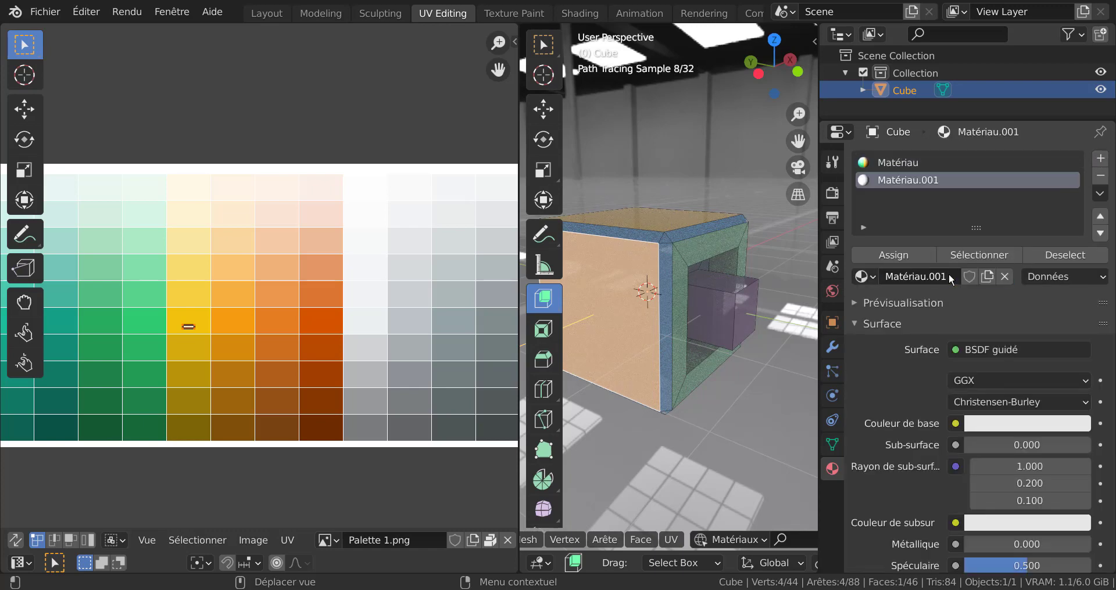
Set the new material's base colour to an image texture using degradé 2.jpg from the Palette de couleur folder
{"action": "left_click", "coordinate": [955, 424]}
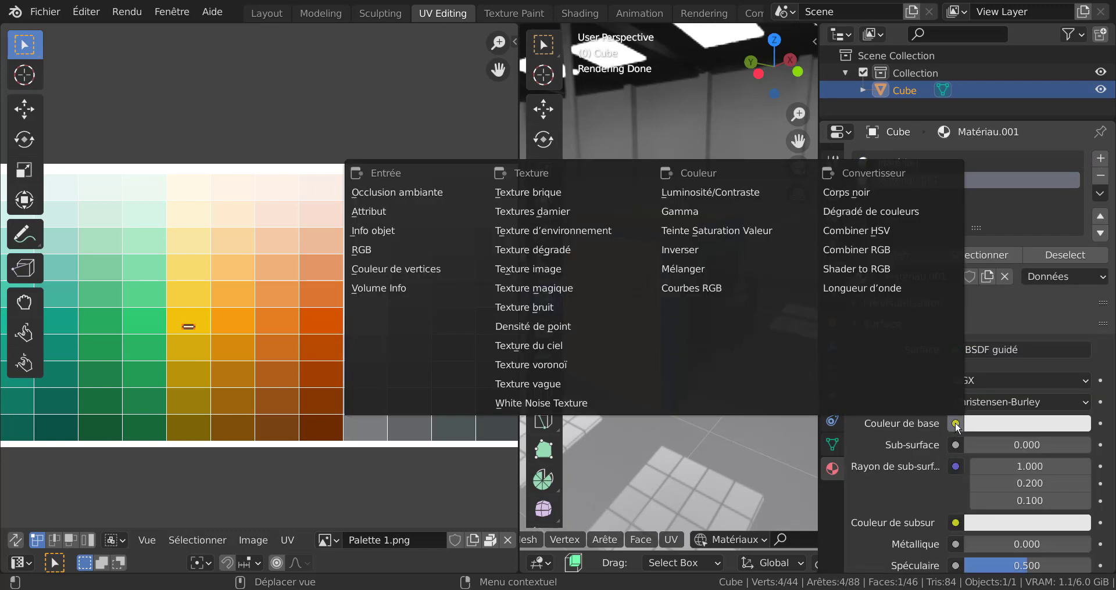
{"action": "left_click", "coordinate": [559, 268]}
{"action": "left_click", "coordinate": [1047, 444]}
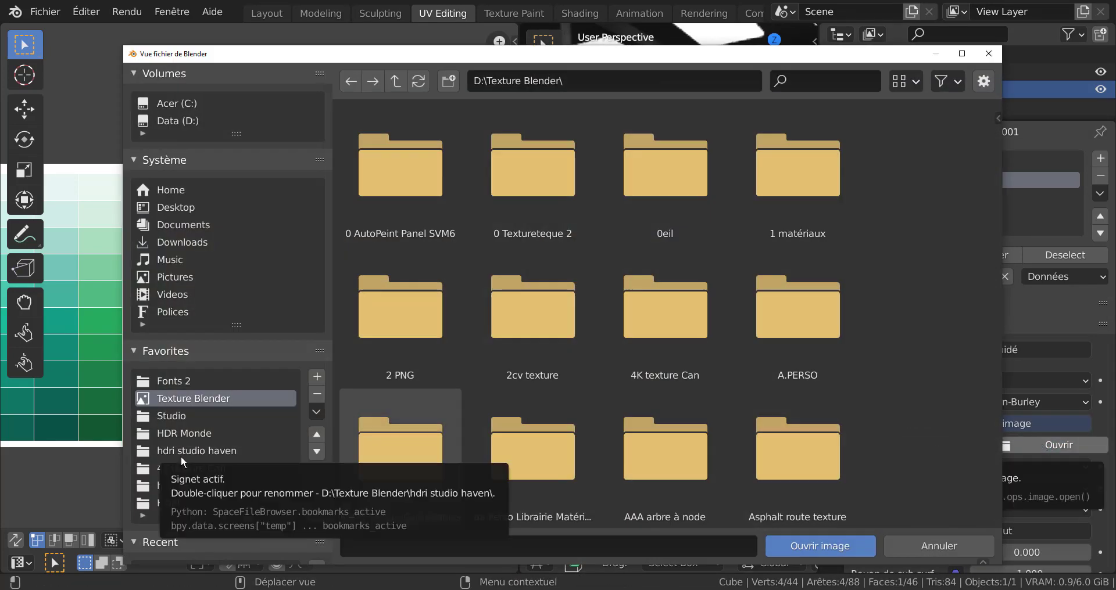
{"action": "scroll", "coordinate": [213, 448], "scroll_direction": "down", "scroll_amount": 1}
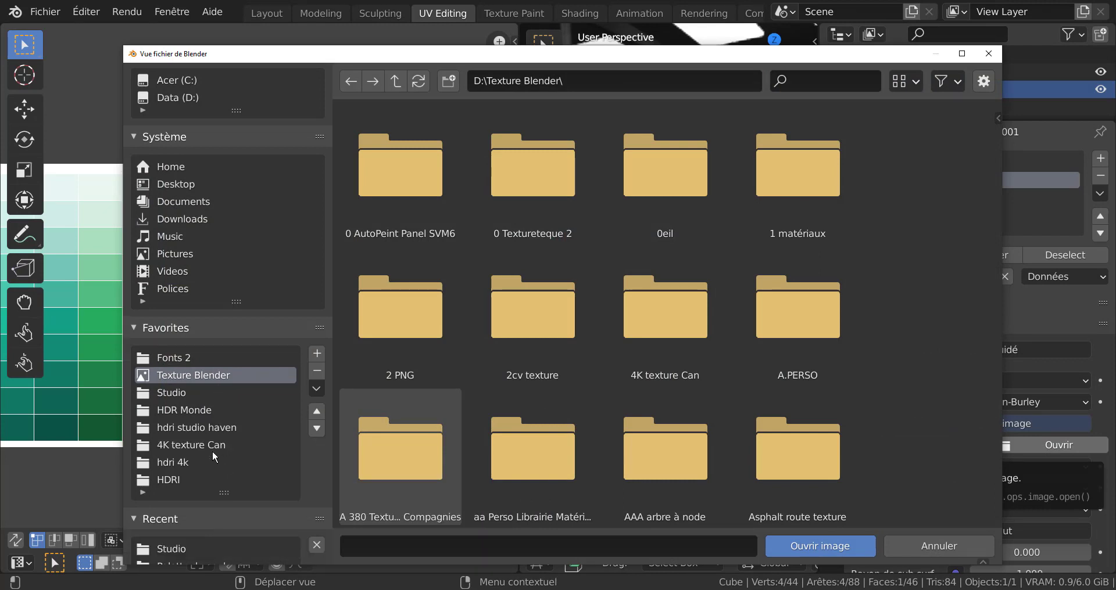
{"action": "scroll", "coordinate": [211, 451], "scroll_direction": "down", "scroll_amount": 4}
{"action": "left_click", "coordinate": [190, 473]}
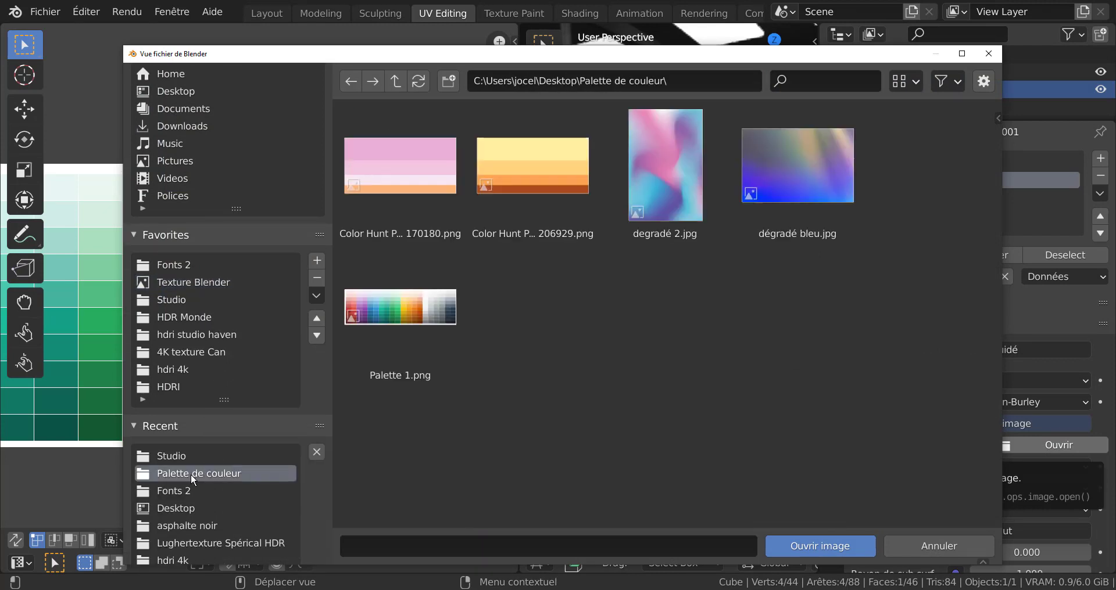
{"action": "left_click", "coordinate": [664, 180]}
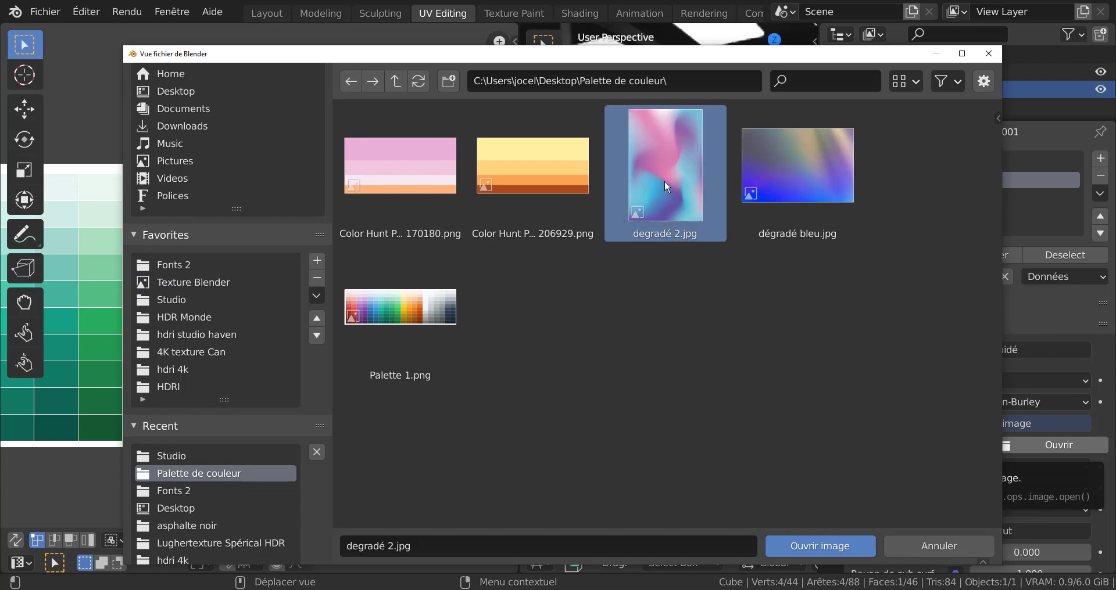
{"action": "left_click", "coordinate": [820, 547]}
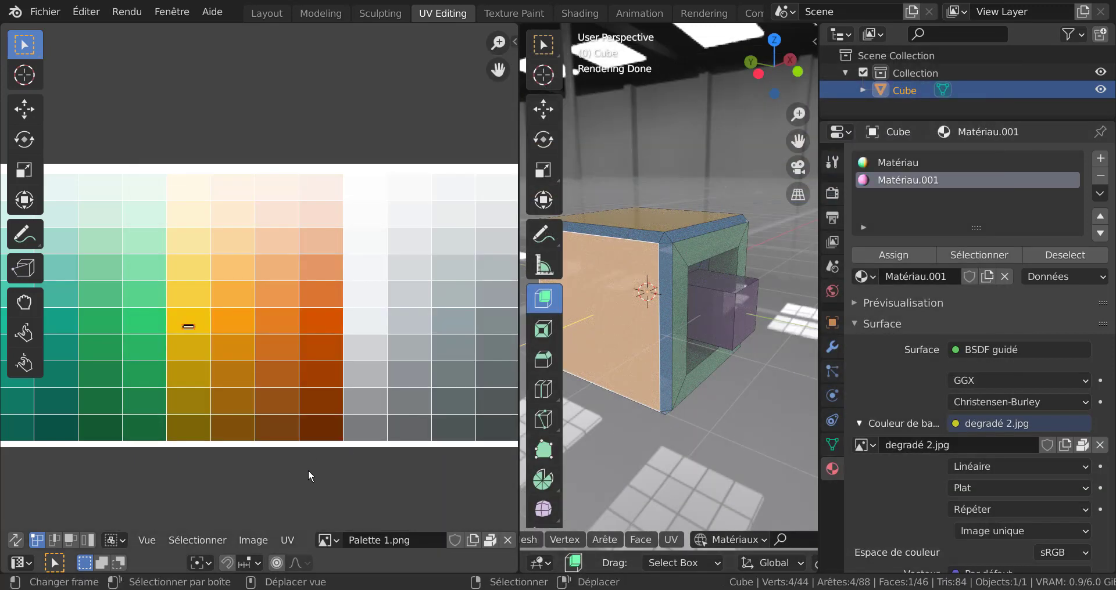
Assign the gradient material to the selected side face
{"action": "scroll", "coordinate": [185, 340], "scroll_direction": "up", "scroll_amount": 2}
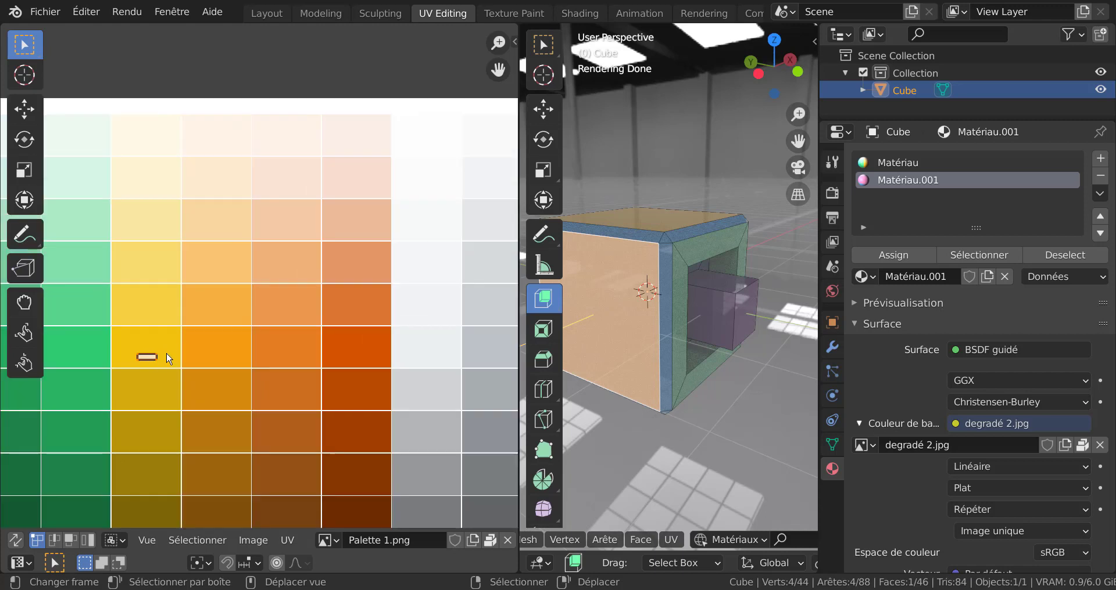
{"action": "scroll", "coordinate": [168, 358], "scroll_direction": "down", "scroll_amount": 1}
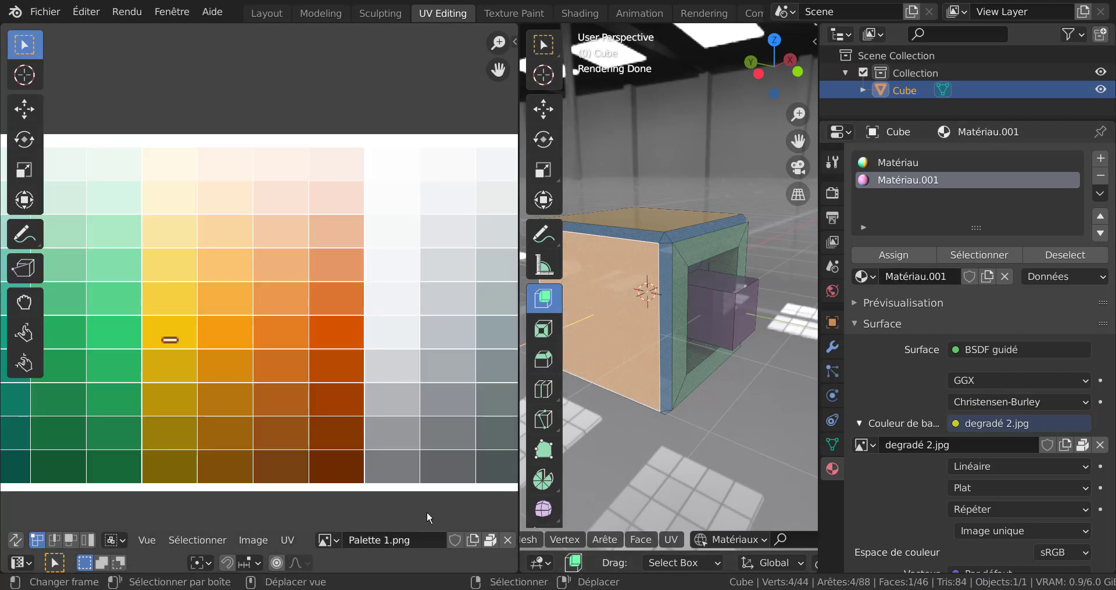
{"action": "left_click", "coordinate": [256, 539]}
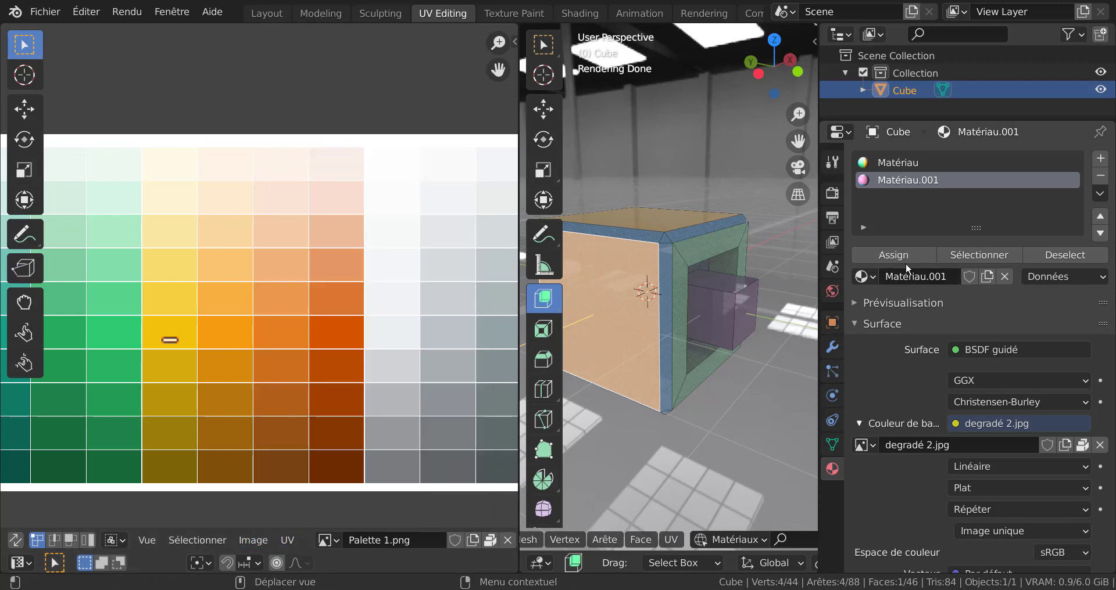
{"action": "left_click", "coordinate": [908, 256]}
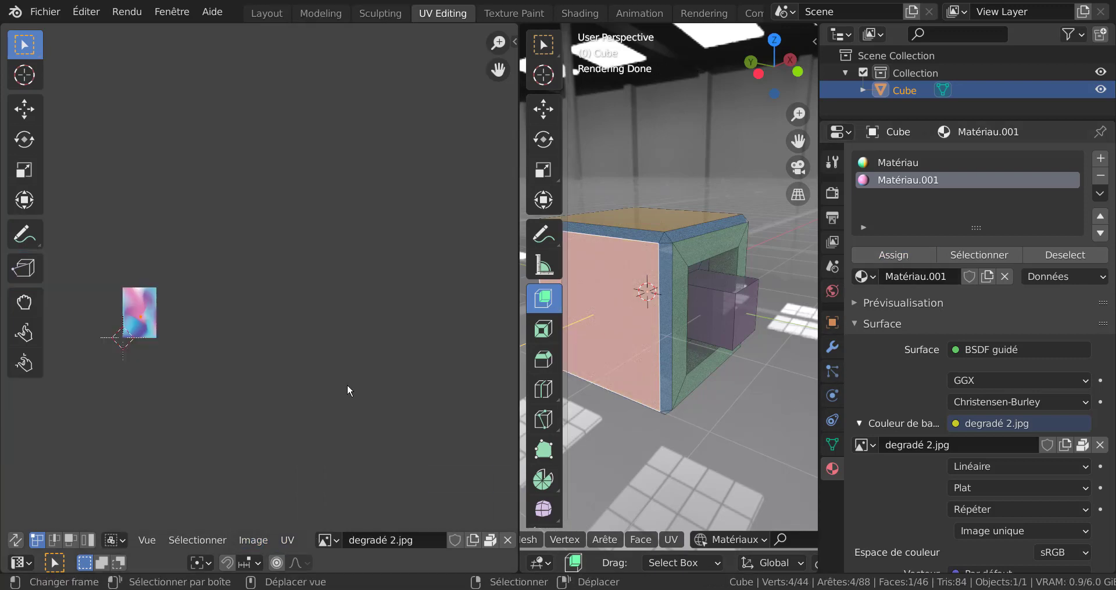
Unwrap the selected face over the gradient image, widen the 3D view, and check the face in Object Mode
{"action": "scroll", "coordinate": [305, 392], "scroll_direction": "up", "scroll_amount": 2}
{"action": "middle_click_drag", "start_coordinate": [235, 396], "coordinate": [395, 384]}
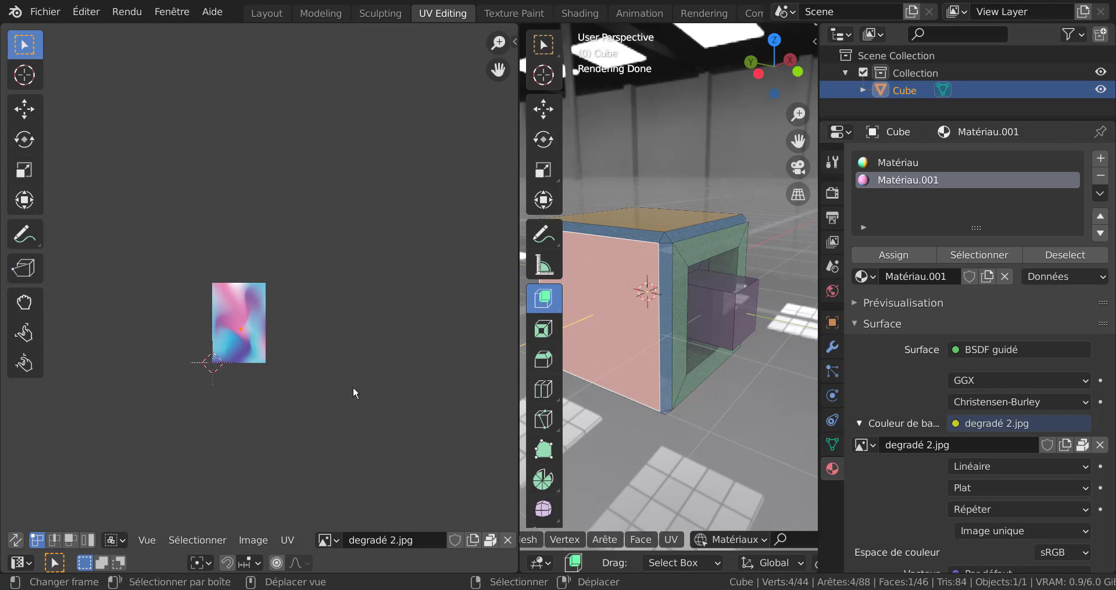
{"action": "scroll", "coordinate": [316, 391], "scroll_direction": "up", "scroll_amount": 3}
{"action": "middle_click_drag", "start_coordinate": [316, 391], "coordinate": [346, 346]}
{"action": "scroll", "coordinate": [318, 365], "scroll_direction": "up", "scroll_amount": 2}
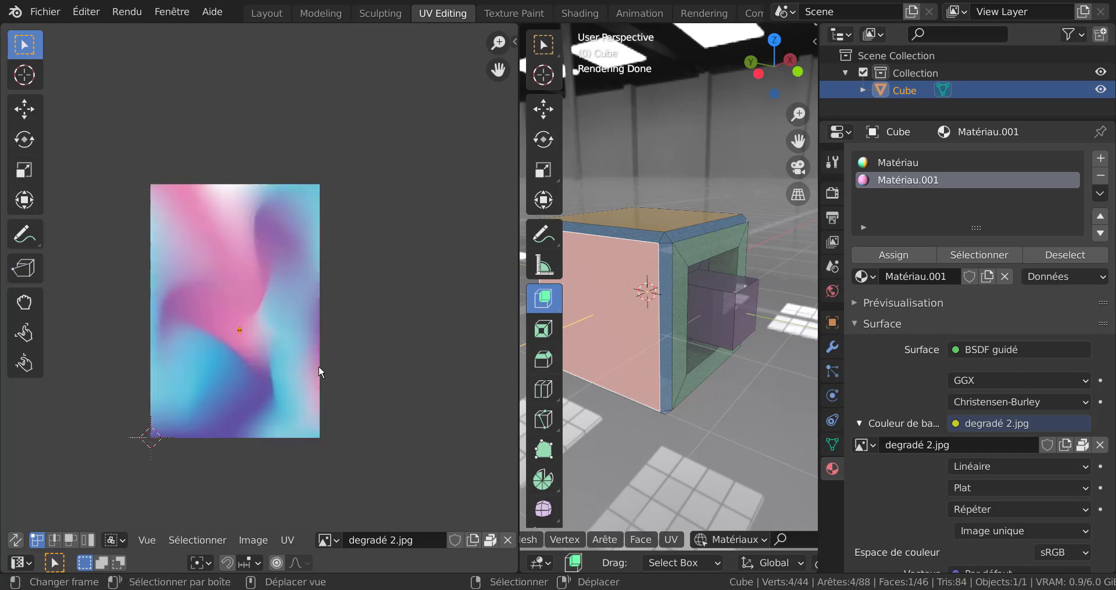
{"action": "scroll", "coordinate": [228, 348], "scroll_direction": "up", "scroll_amount": 1}
{"action": "scroll", "coordinate": [225, 348], "scroll_direction": "up", "scroll_amount": 4}
{"action": "scroll", "coordinate": [219, 372], "scroll_direction": "down", "scroll_amount": 4}
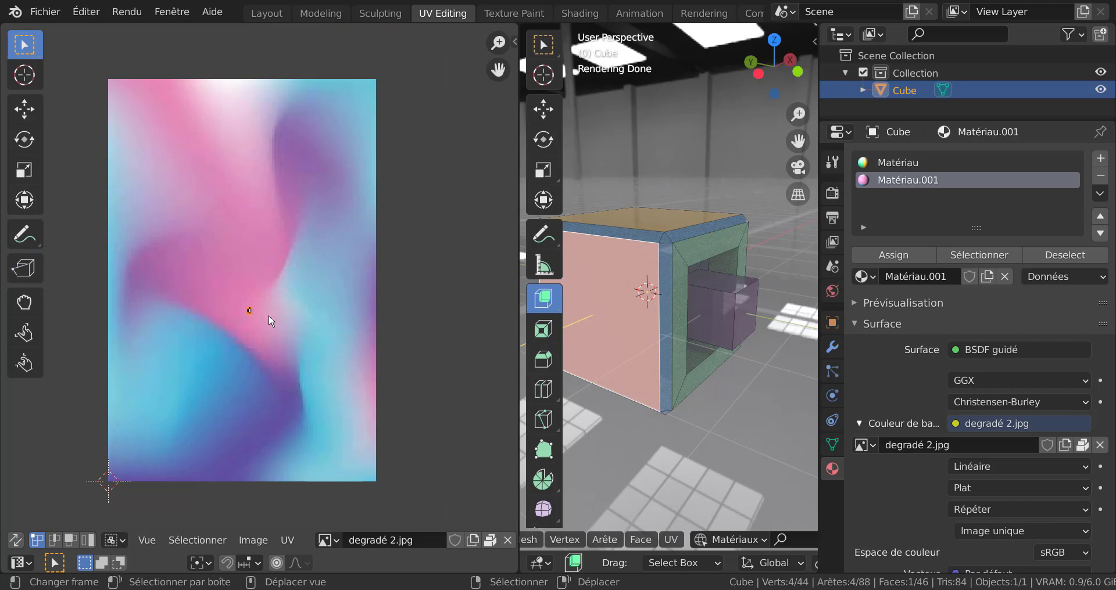
{"action": "key", "text": "u"}
{"action": "left_click", "coordinate": [268, 320]}
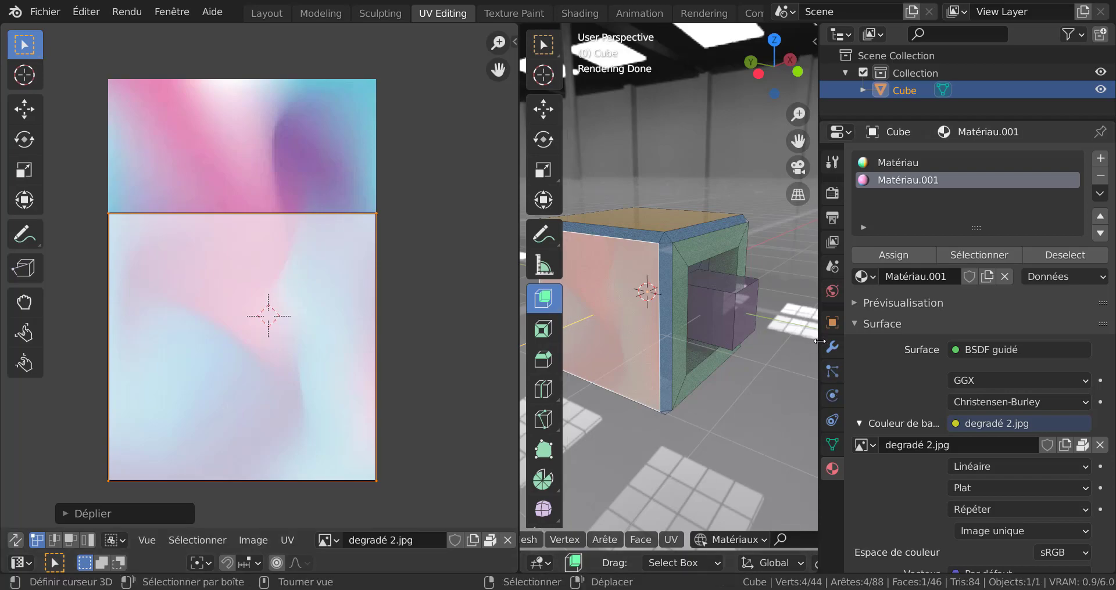
{"action": "left_click_drag", "start_coordinate": [819, 341], "coordinate": [1032, 342]}
{"action": "key", "text": "Tab"}
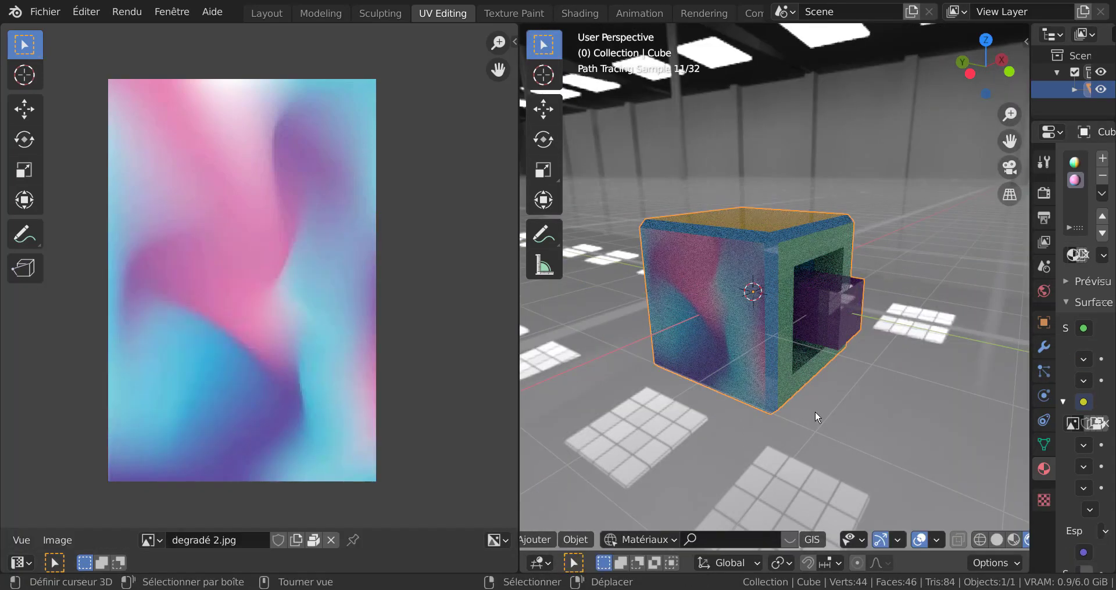
Scale the face's UVs to about 0.62 on the gradient and preview the face in Object Mode
{"action": "key", "text": "Tab"}
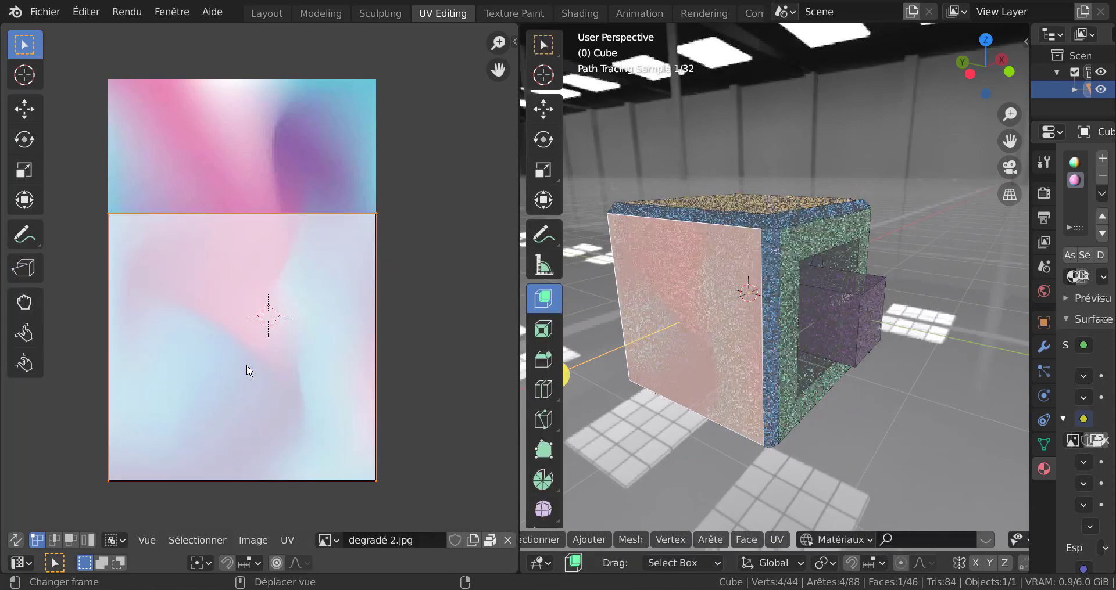
{"action": "key", "text": "s"}
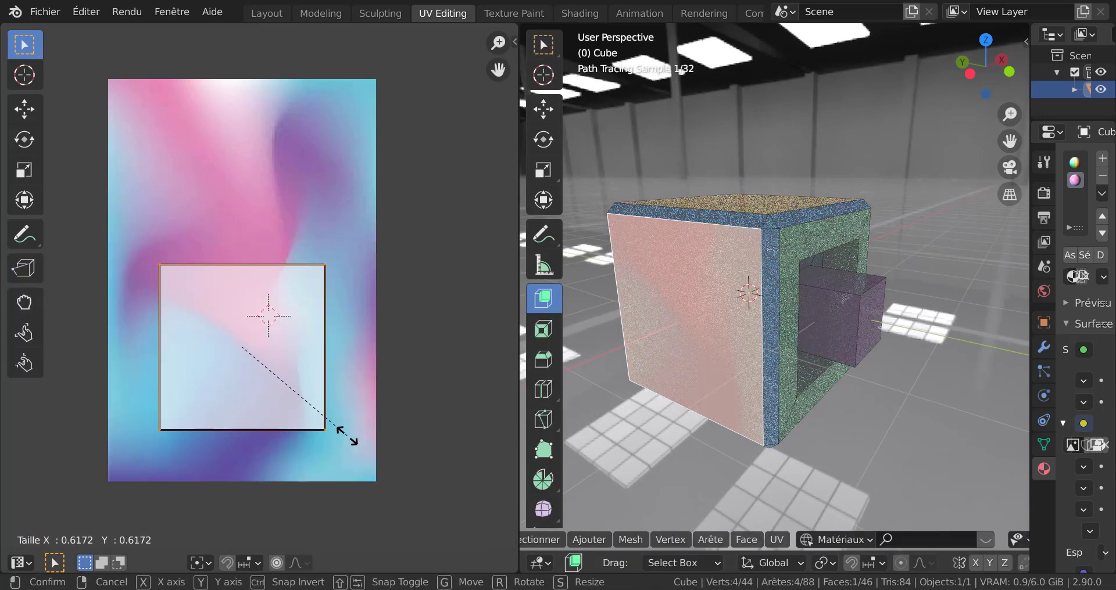
{"action": "left_click", "coordinate": [349, 444]}
{"action": "key", "text": "Tab"}
{"action": "key", "text": "Tab"}
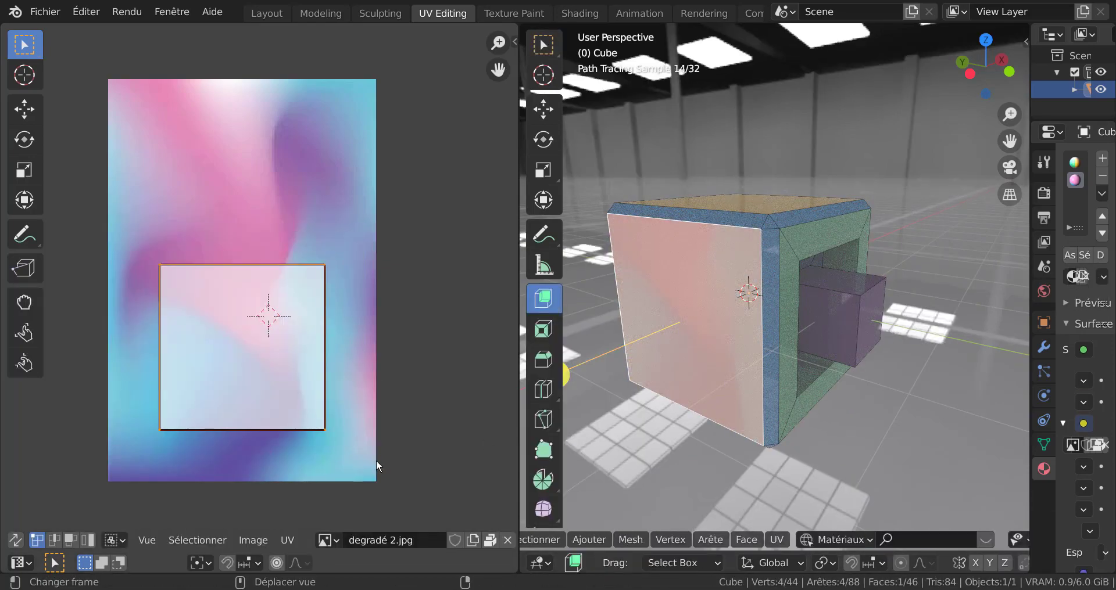
Shrink the face's UVs to about half, move them onto the gradient's pink area, and preview the face in Object Mode
{"action": "key", "text": "s"}
{"action": "left_click", "coordinate": [319, 416]}
{"action": "key", "text": "g"}
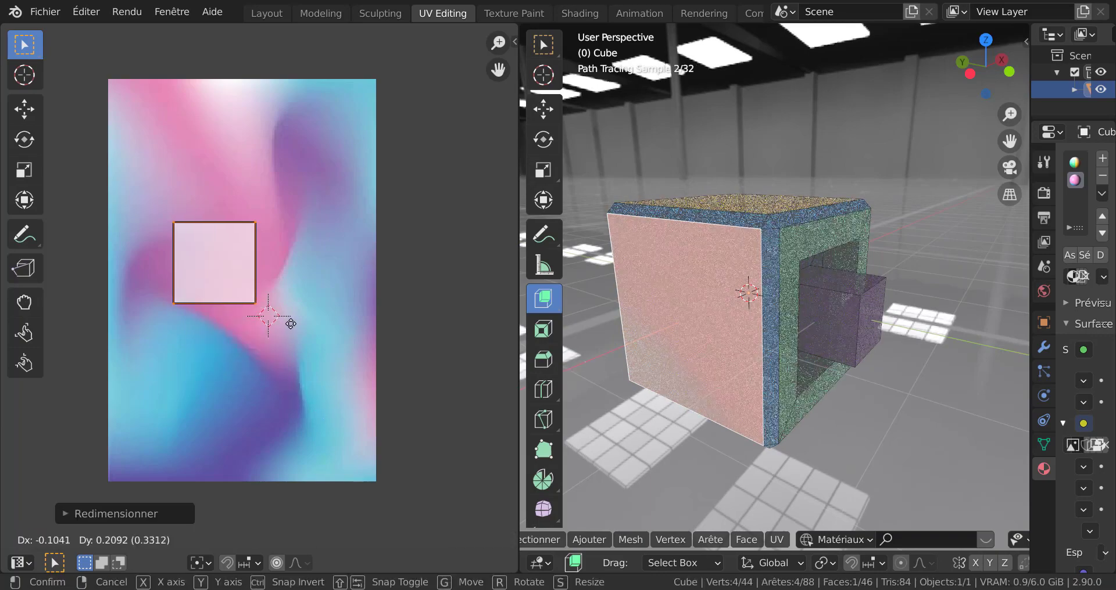
{"action": "left_click", "coordinate": [299, 324]}
{"action": "key", "text": "Tab"}
{"action": "key", "text": "Tab"}
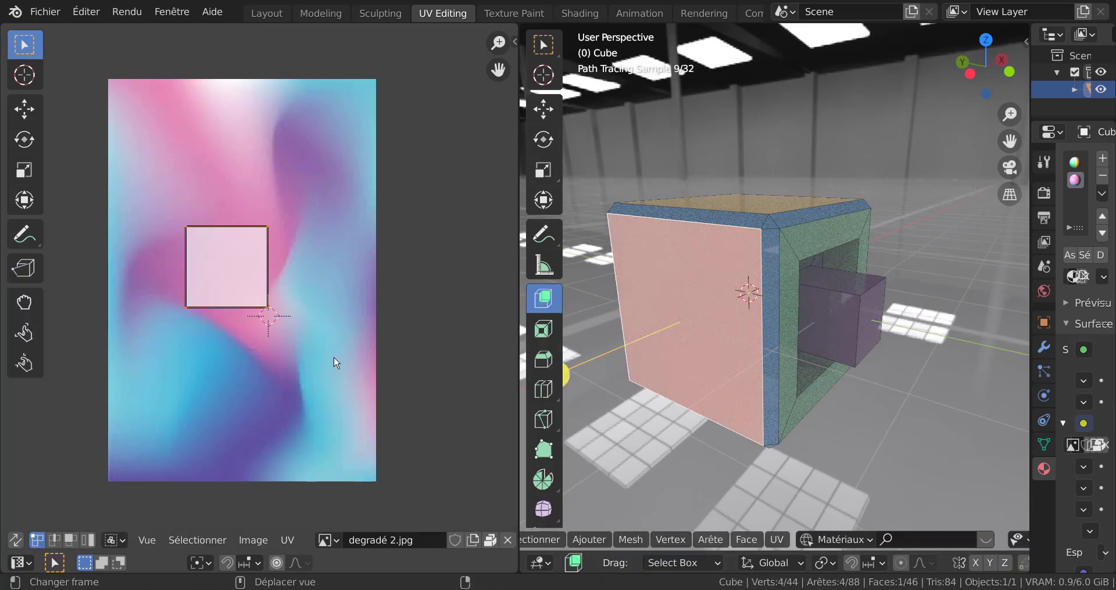
Move the face's UVs across the gradient's pink-to-light-blue transition and inspect the cube in Object Mode
{"action": "key", "text": "g"}
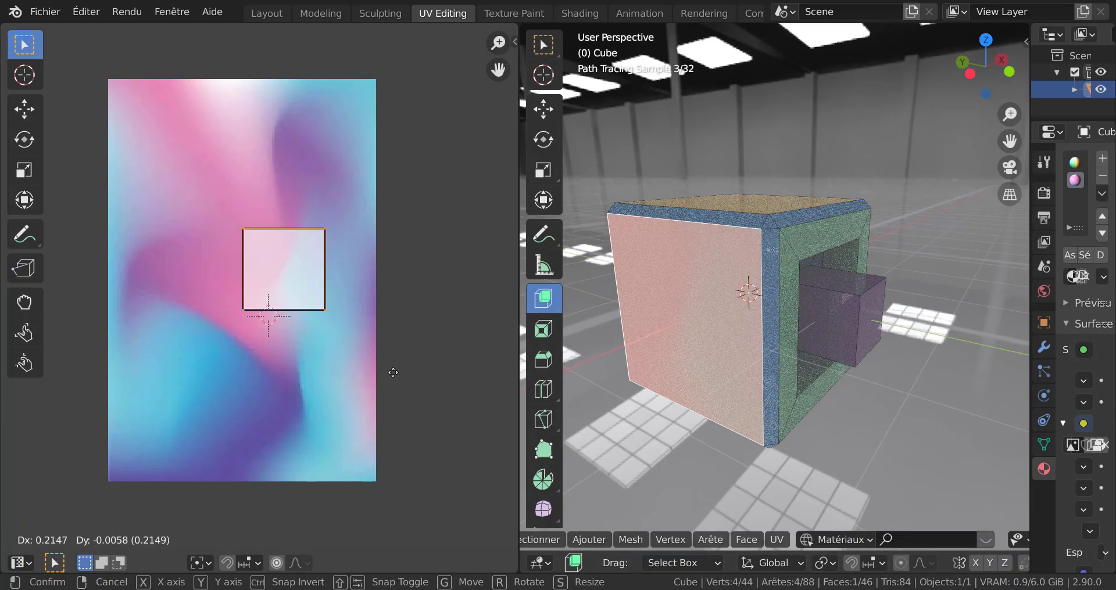
{"action": "left_click", "coordinate": [392, 374]}
{"action": "key", "text": "Tab"}
{"action": "middle_click_drag", "start_coordinate": [740, 354], "coordinate": [697, 400]}
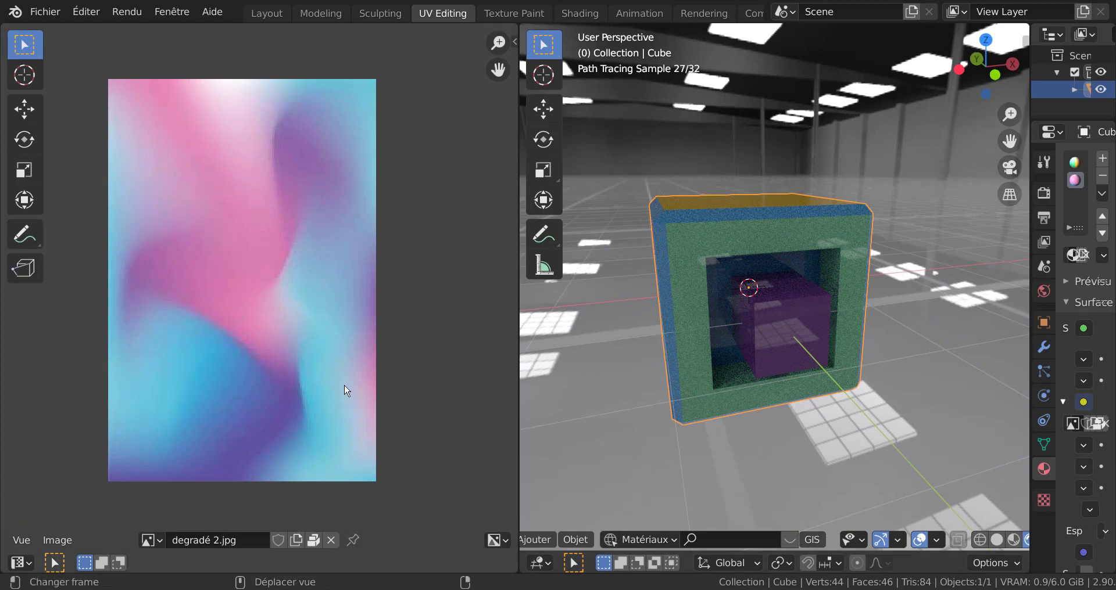
Inspect the cube from several sides and enter Edit Mode with its large white side face selected
{"action": "middle_click_drag", "start_coordinate": [857, 401], "coordinate": [730, 390]}
{"action": "middle_click_drag", "start_coordinate": [827, 298], "coordinate": [835, 383]}
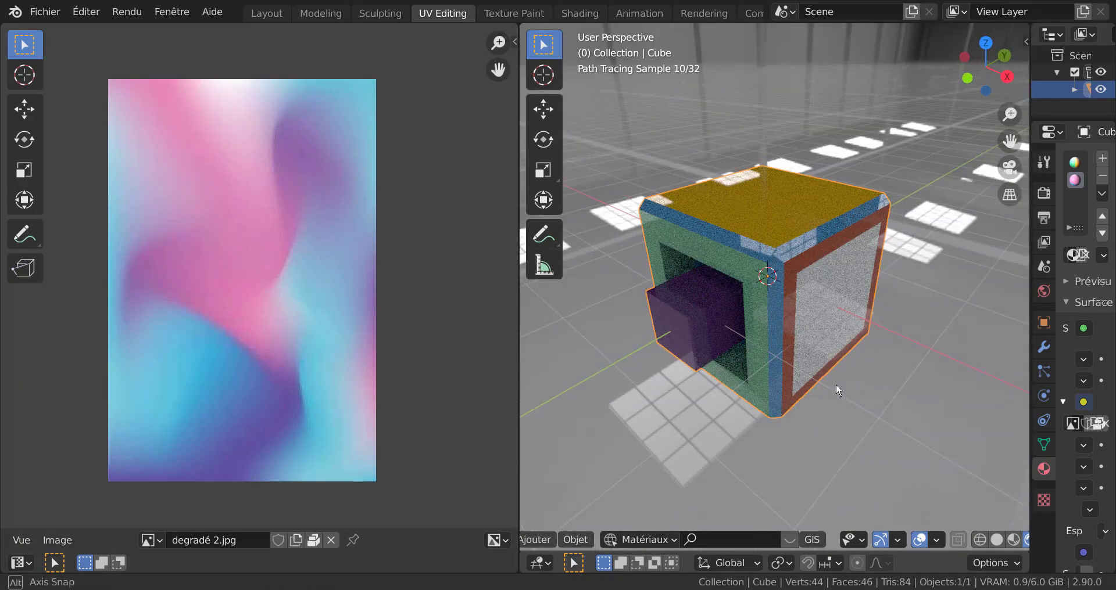
{"action": "middle_click_drag", "start_coordinate": [838, 282], "coordinate": [802, 363]}
{"action": "key", "text": "Tab"}
{"action": "right_click", "coordinate": [804, 364]}
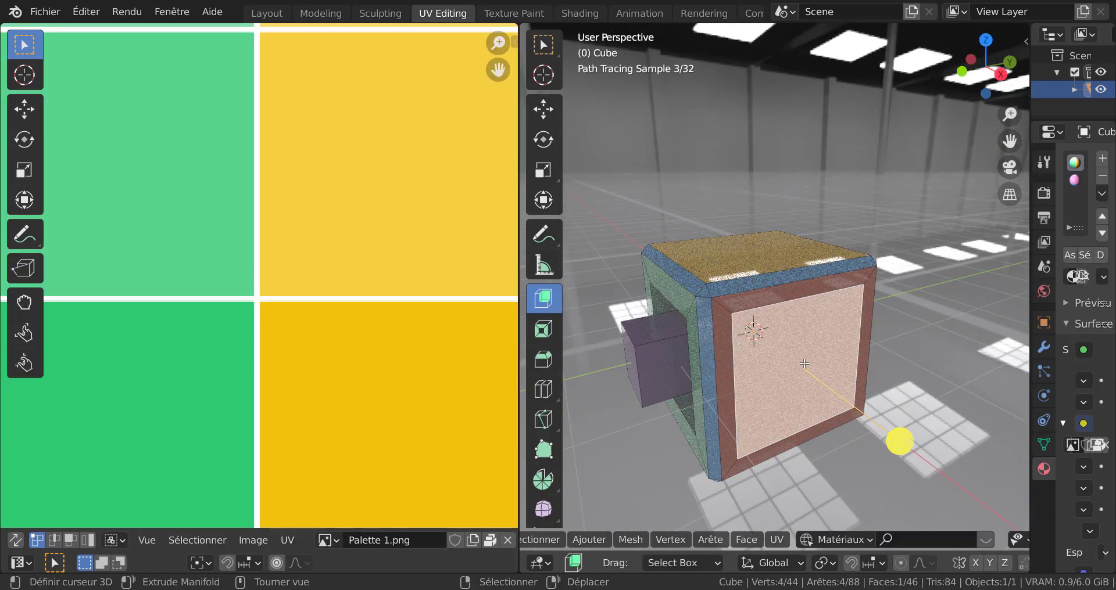
{"action": "middle_click_drag", "start_coordinate": [799, 314], "coordinate": [809, 335]}
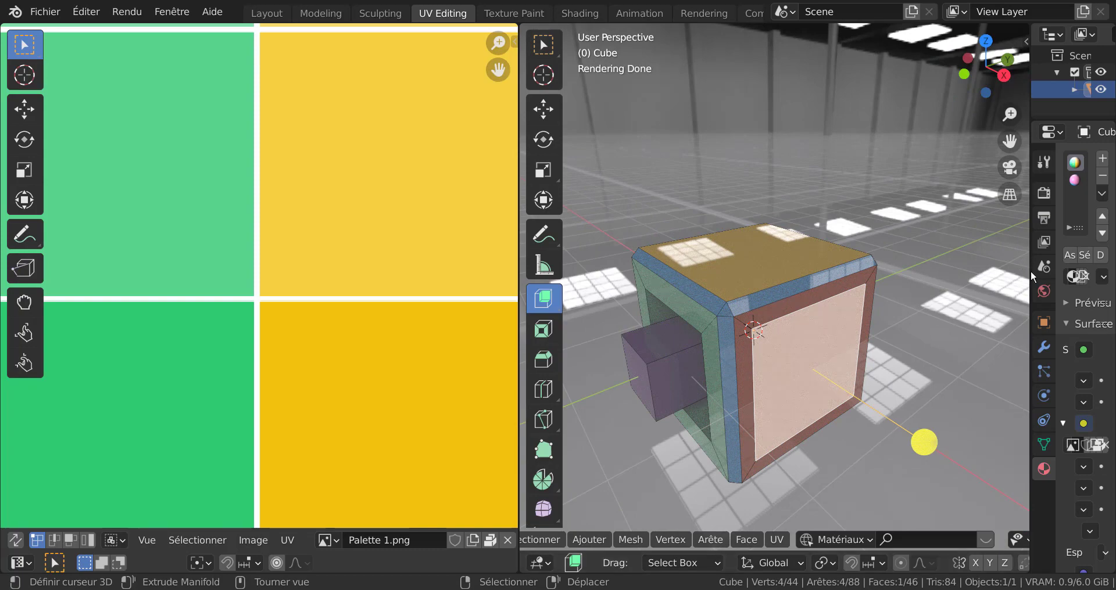
Widen the properties area and select every cube face that uses the Matériau material
{"action": "left_click_drag", "start_coordinate": [1030, 270], "coordinate": [919, 285]}
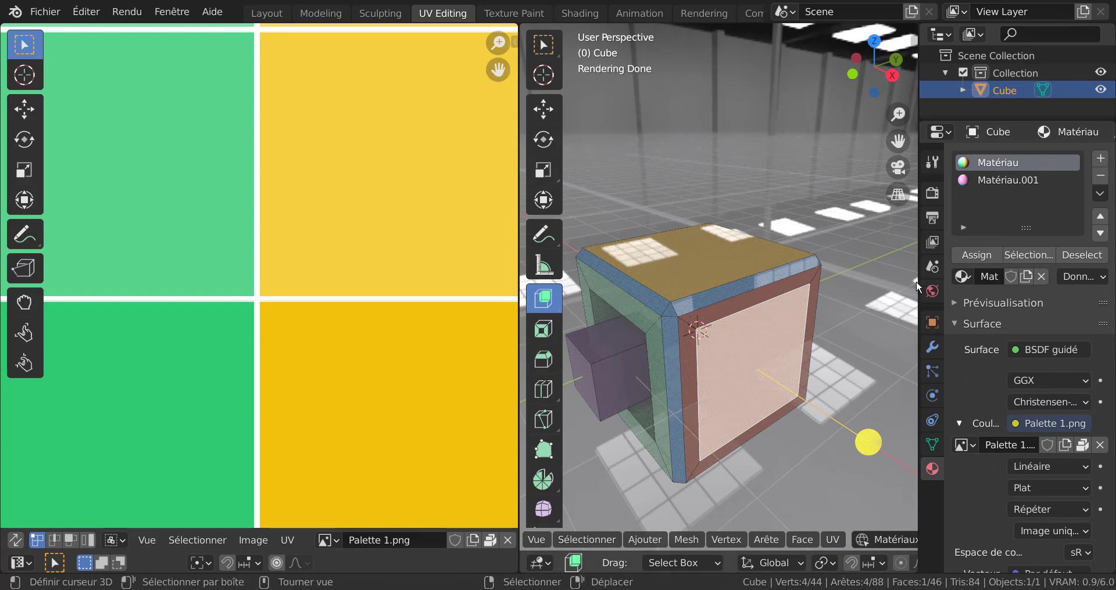
{"action": "left_click_drag", "start_coordinate": [916, 282], "coordinate": [833, 285]}
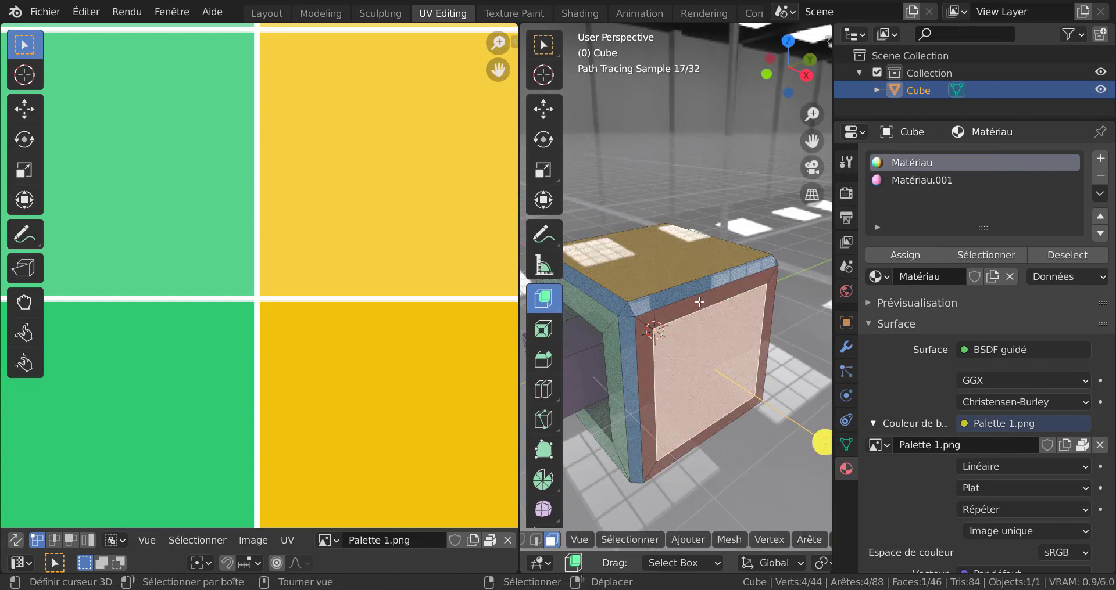
{"action": "left_click", "coordinate": [700, 303]}
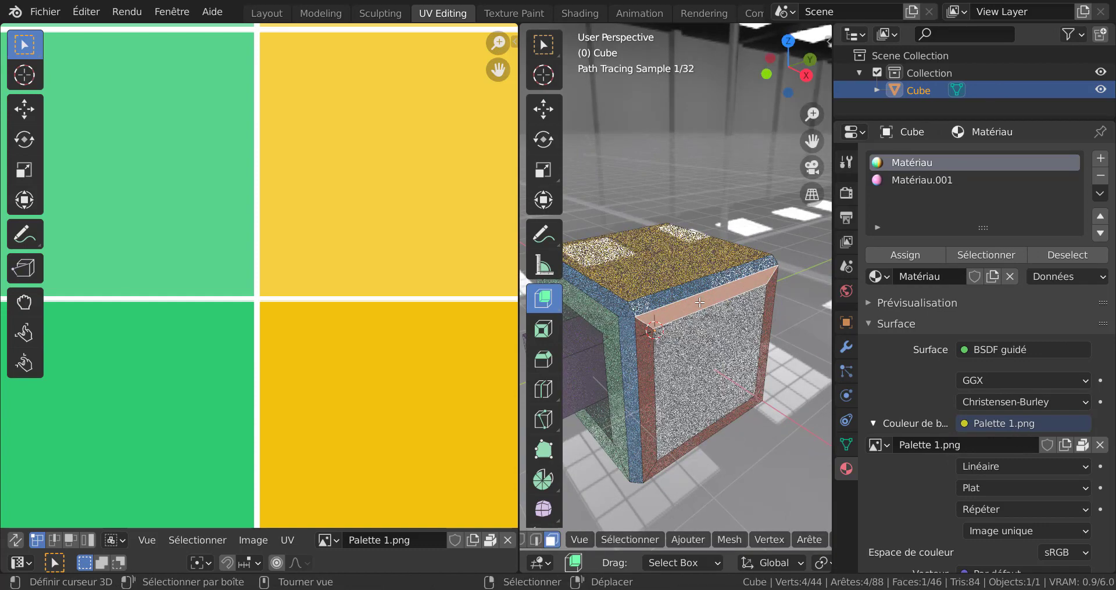
{"action": "left_click", "coordinate": [986, 255]}
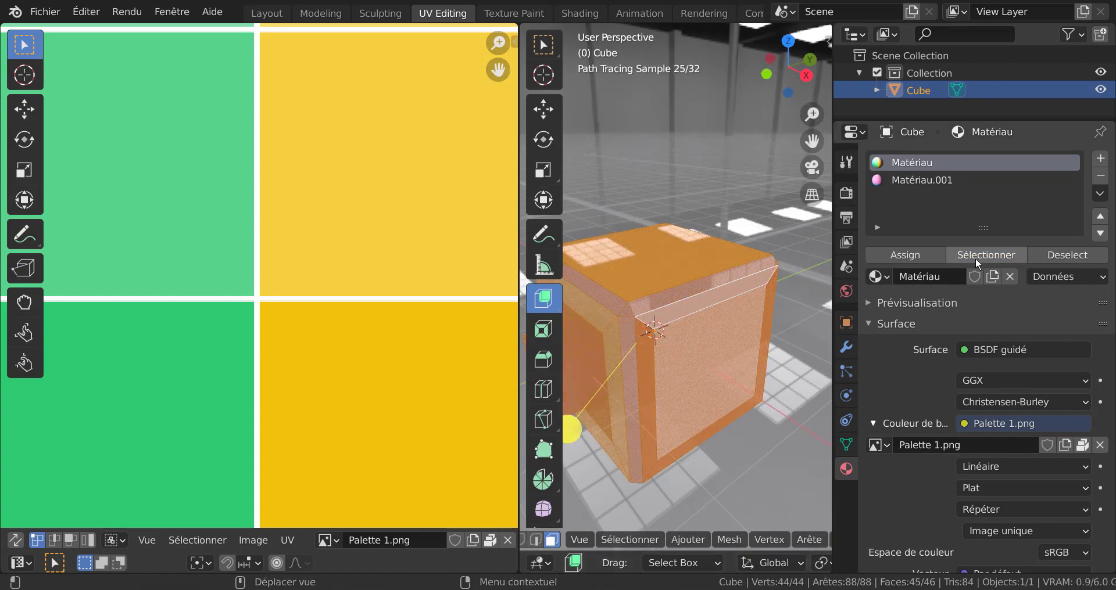
Return the cube to Object Mode and narrow the properties area to give the 3D view more room
{"action": "key", "text": "Tab"}
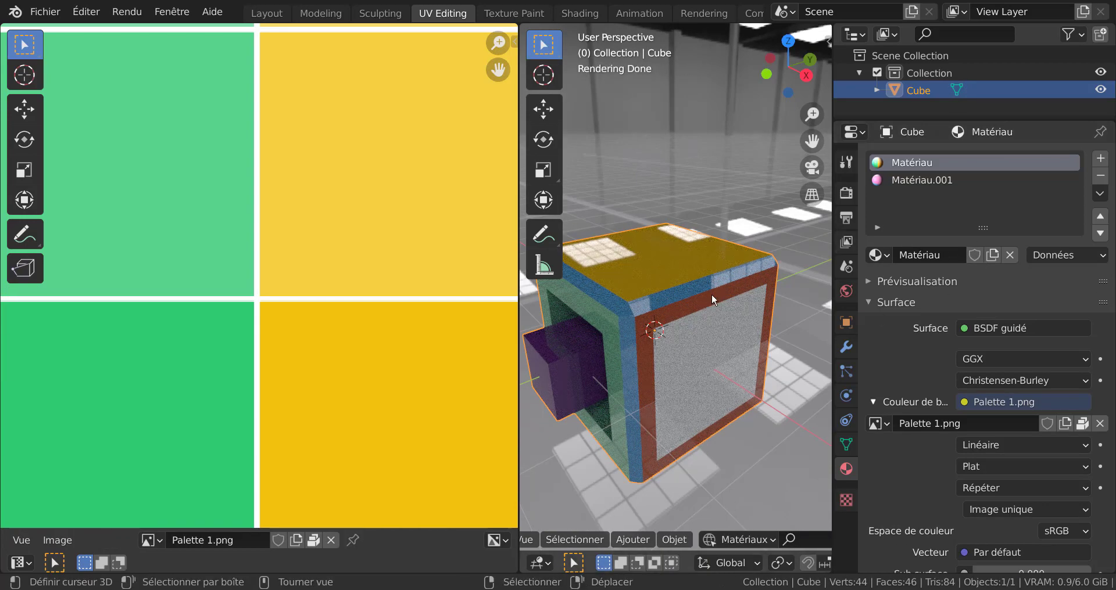
{"action": "key", "text": "Tab"}
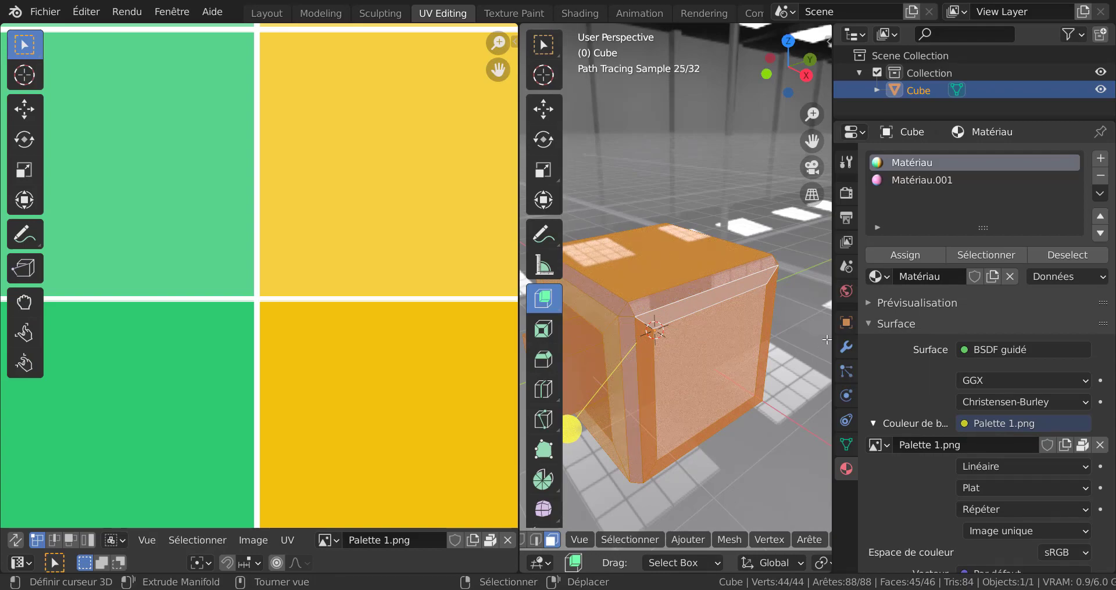
{"action": "left_click_drag", "start_coordinate": [831, 332], "coordinate": [981, 333]}
{"action": "key", "text": "Tab"}
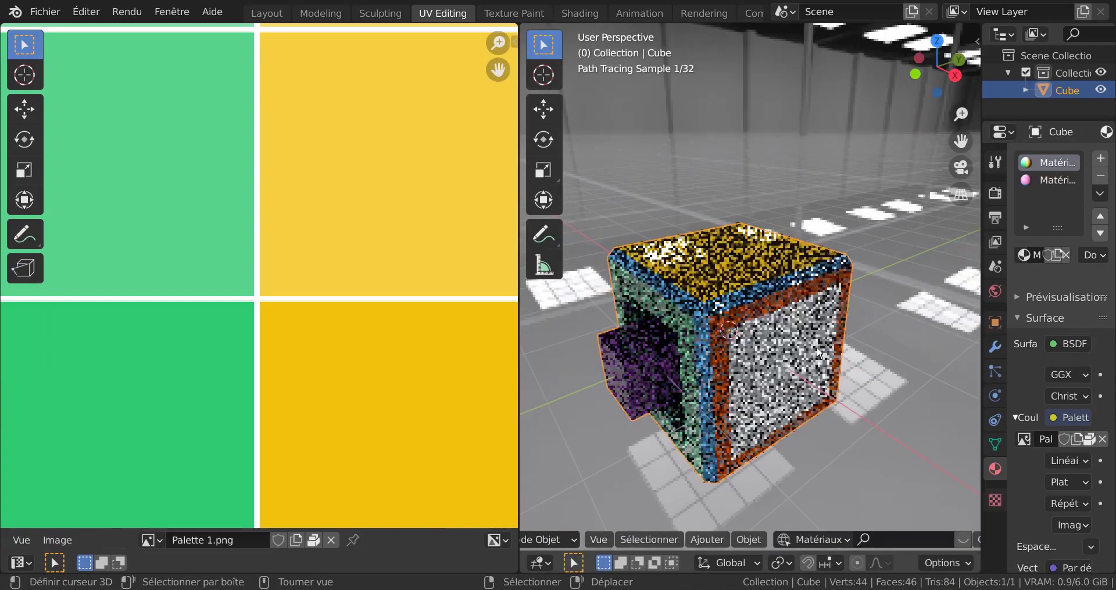
{"action": "mouse_move", "coordinate": [803, 365]}
{"action": "middle_mouse_down"}
{"action": "mouse_move", "coordinate": [800, 342]}
{"action": "mouse_move", "coordinate": [863, 297]}
{"action": "mouse_move", "coordinate": [804, 273]}
{"action": "mouse_move", "coordinate": [838, 355]}
{"action": "mouse_move", "coordinate": [807, 346]}
{"action": "middle_mouse_up"}
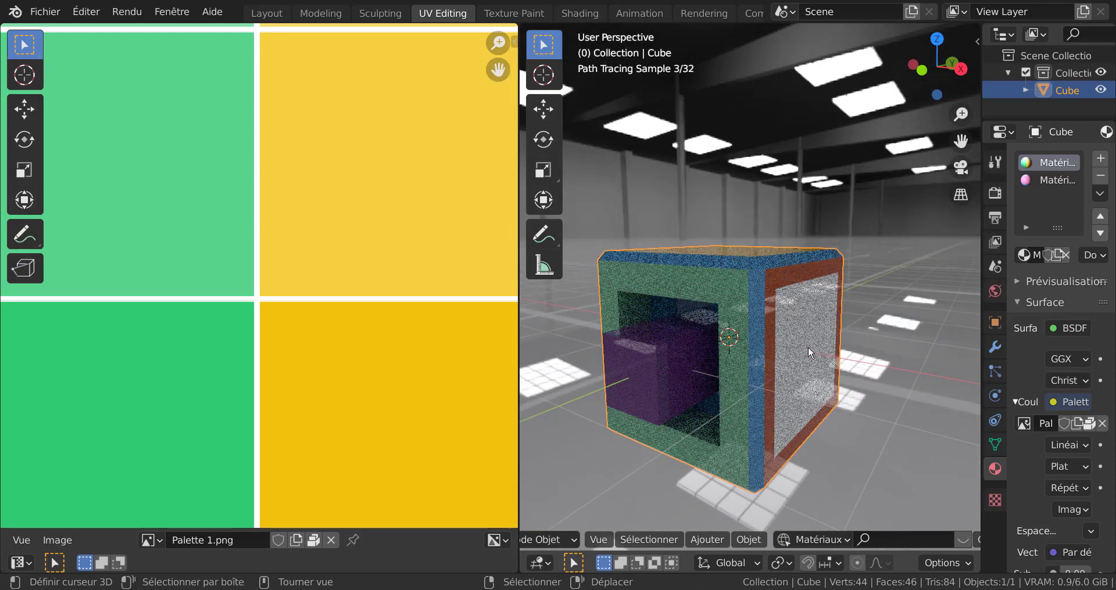
Add a point light and move it, in the right orthographic view, to just above the protruding purple block outside the cube
{"action": "left_click", "coordinate": [704, 541]}
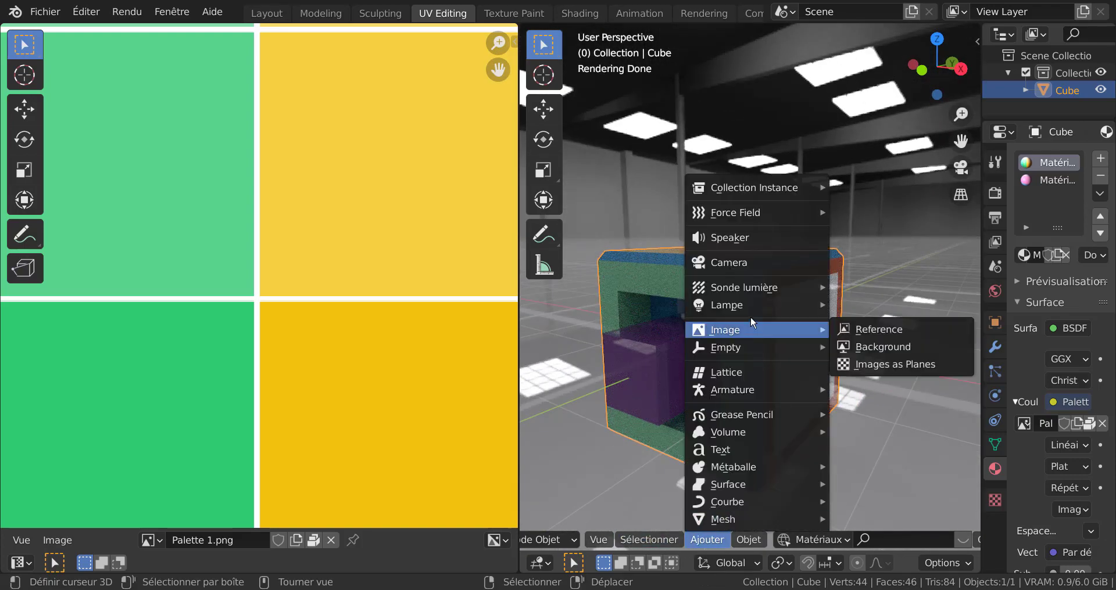
{"action": "mouse_move", "coordinate": [741, 305]}
{"action": "left_click", "coordinate": [866, 305]}
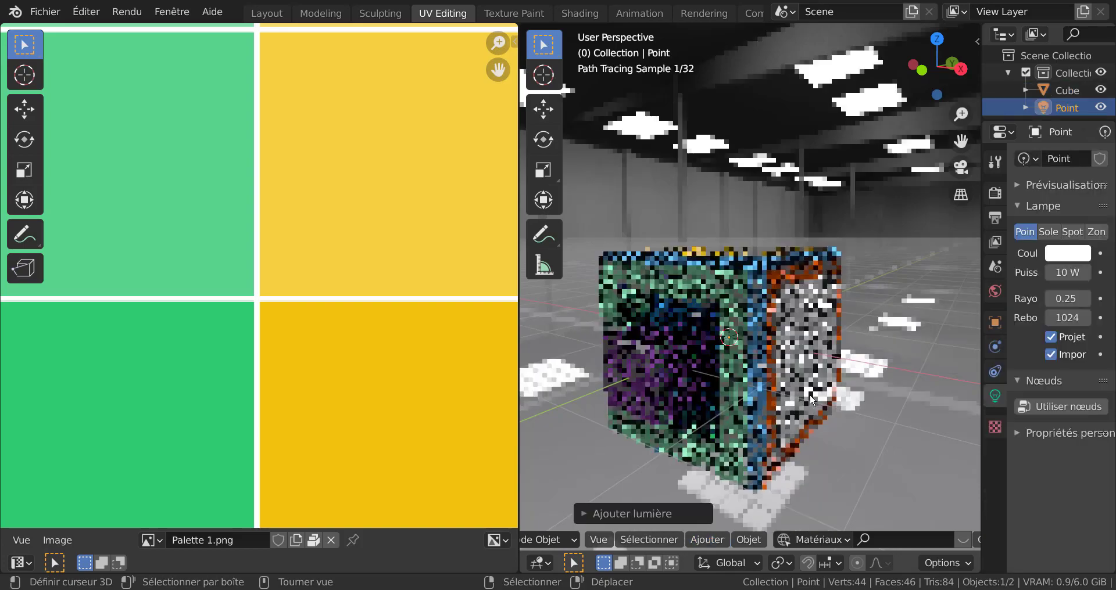
{"action": "middle_click_drag", "start_coordinate": [810, 394], "coordinate": [797, 406]}
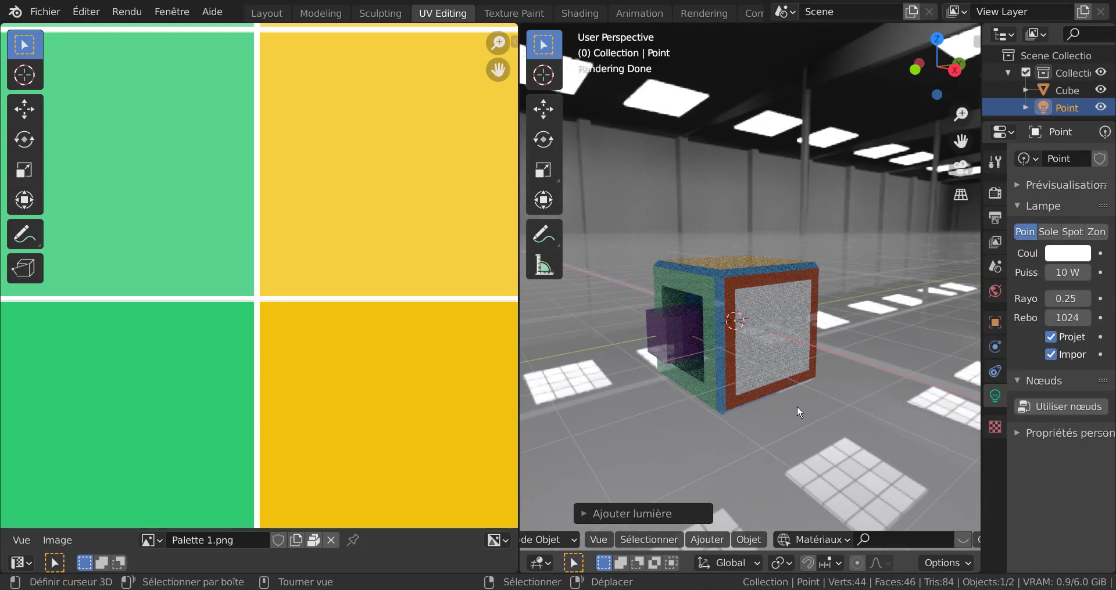
{"action": "key", "text": "KP_3"}
{"action": "key", "text": "g"}
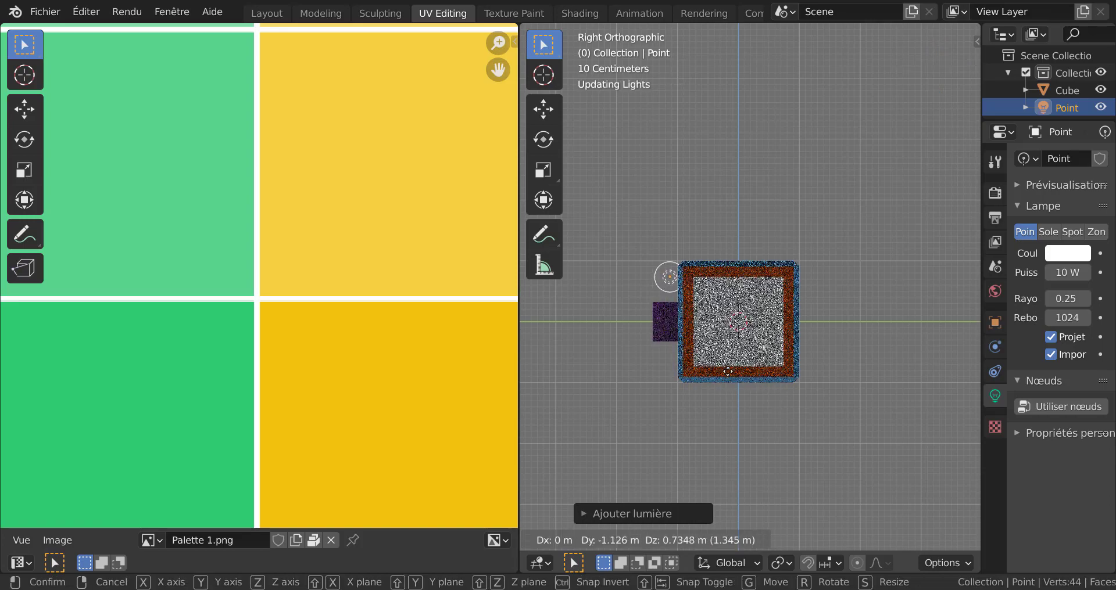
{"action": "left_click", "coordinate": [716, 352]}
{"action": "mouse_move", "coordinate": [717, 327]}
{"action": "middle_mouse_down"}
{"action": "mouse_move", "coordinate": [933, 361]}
{"action": "mouse_move", "coordinate": [922, 350]}
{"action": "middle_mouse_up"}
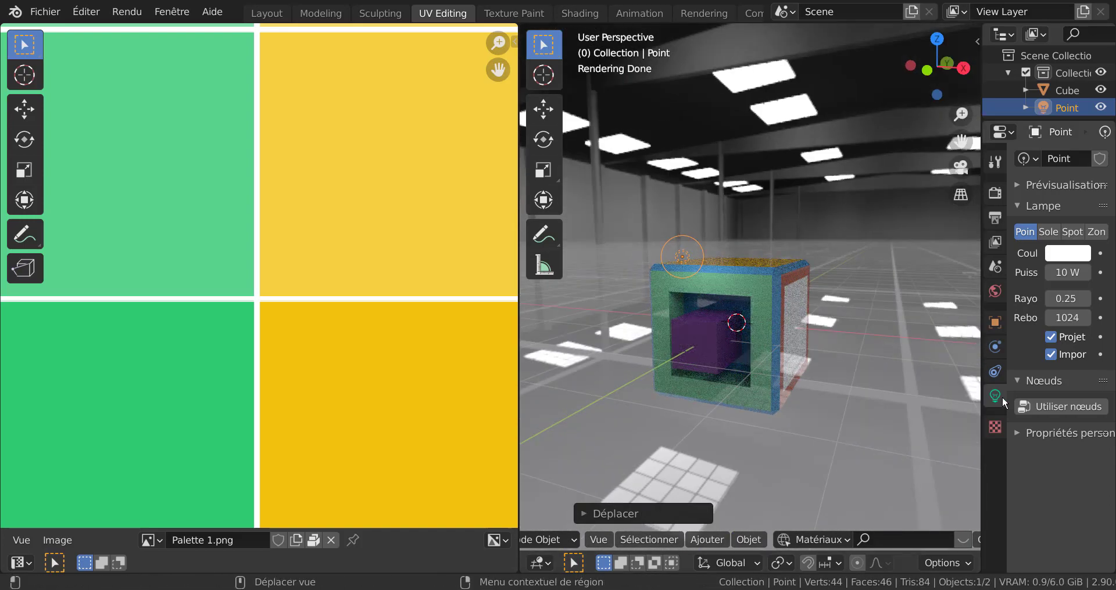
Set the point light's power to 87.2 W, enlarge the 3D view, and inspect the lit cube
{"action": "left_click_drag", "start_coordinate": [981, 356], "coordinate": [837, 353]}
{"action": "left_click_drag", "start_coordinate": [1014, 273], "coordinate": [1111, 272]}
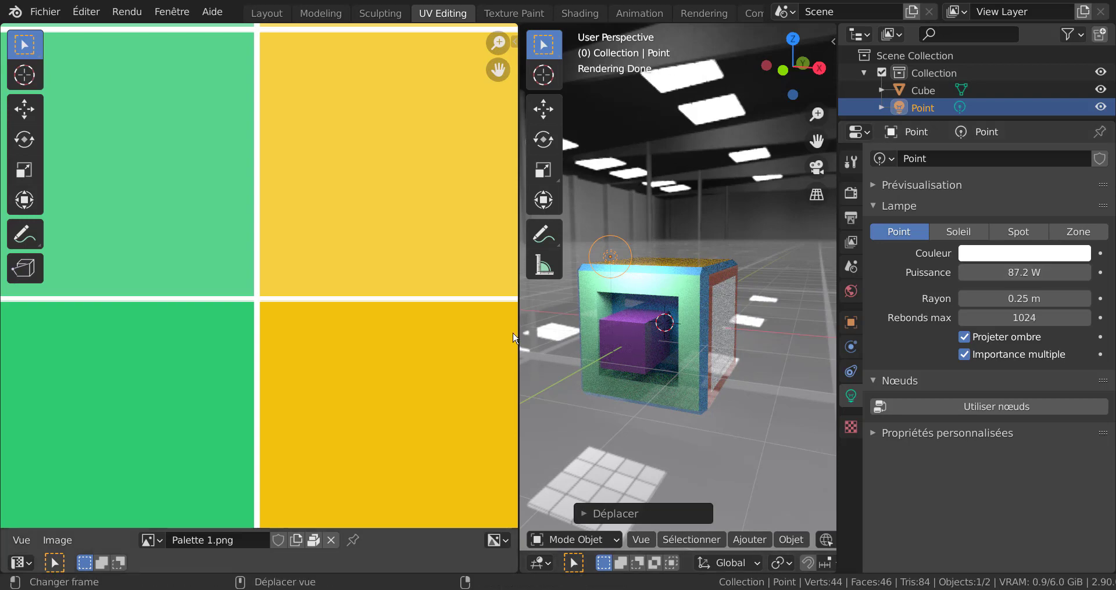
{"action": "left_click_drag", "start_coordinate": [517, 329], "coordinate": [336, 329]}
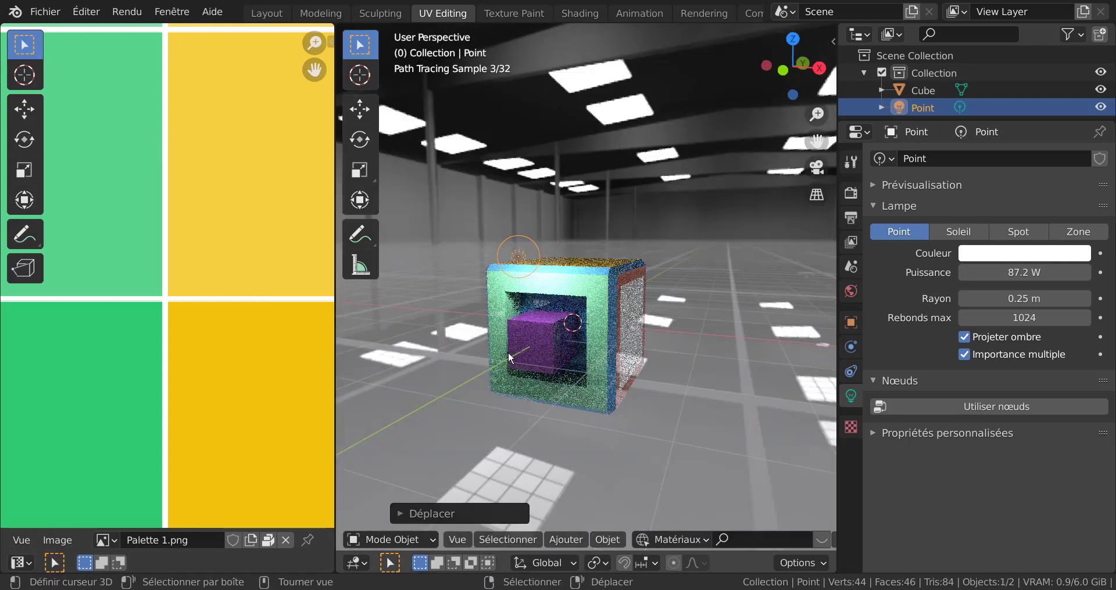
{"action": "middle_click_drag", "start_coordinate": [567, 400], "coordinate": [575, 392]}
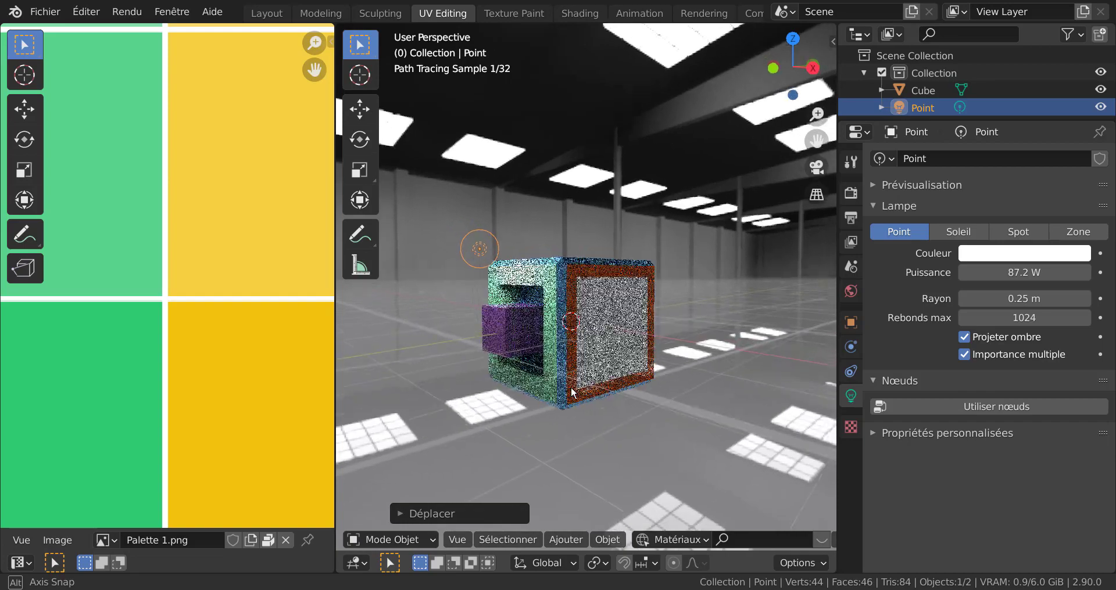
{"action": "scroll", "coordinate": [574, 386], "scroll_direction": "up", "scroll_amount": 2}
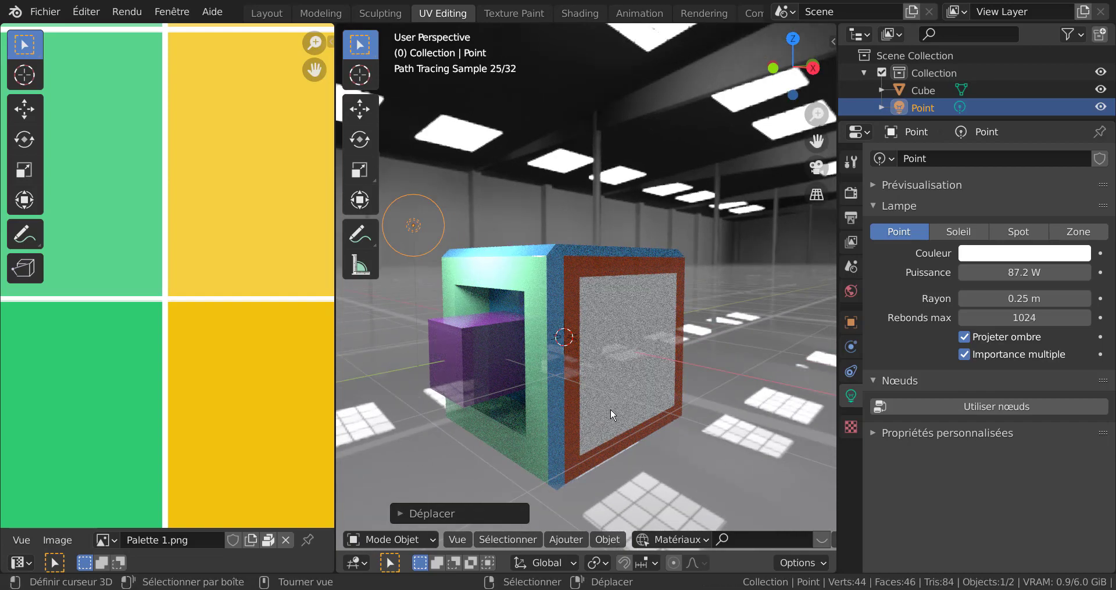
{"action": "middle_click_drag", "start_coordinate": [599, 409], "coordinate": [624, 364]}
Show the palette image at full height, widen the 3D view, and look at the cube from above
{"action": "scroll", "coordinate": [237, 353], "scroll_direction": "down", "scroll_amount": 3}
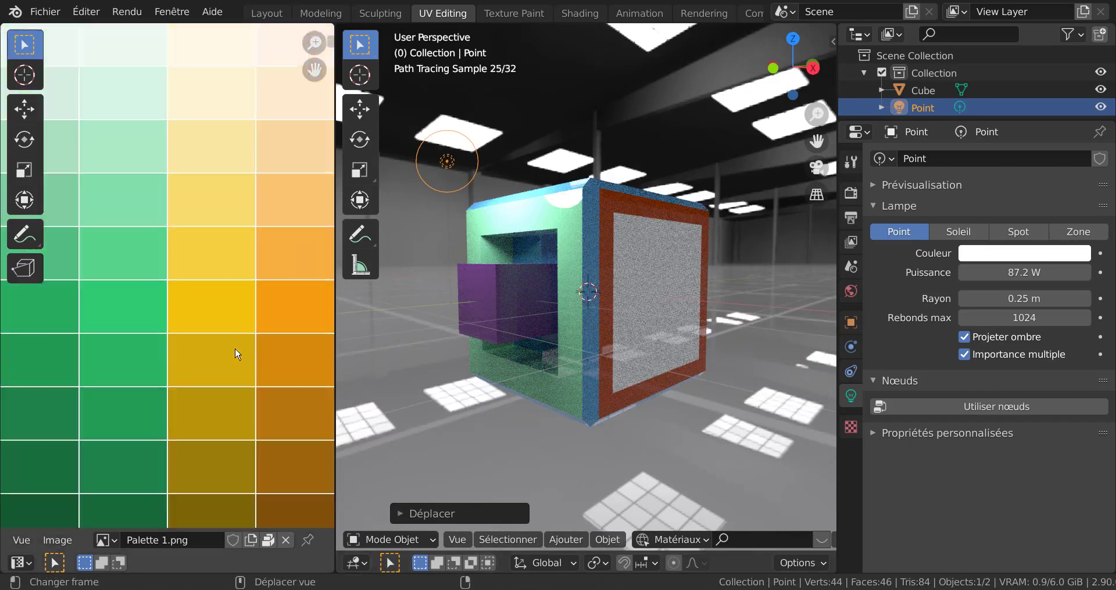
{"action": "scroll", "coordinate": [236, 353], "scroll_direction": "down", "scroll_amount": 2}
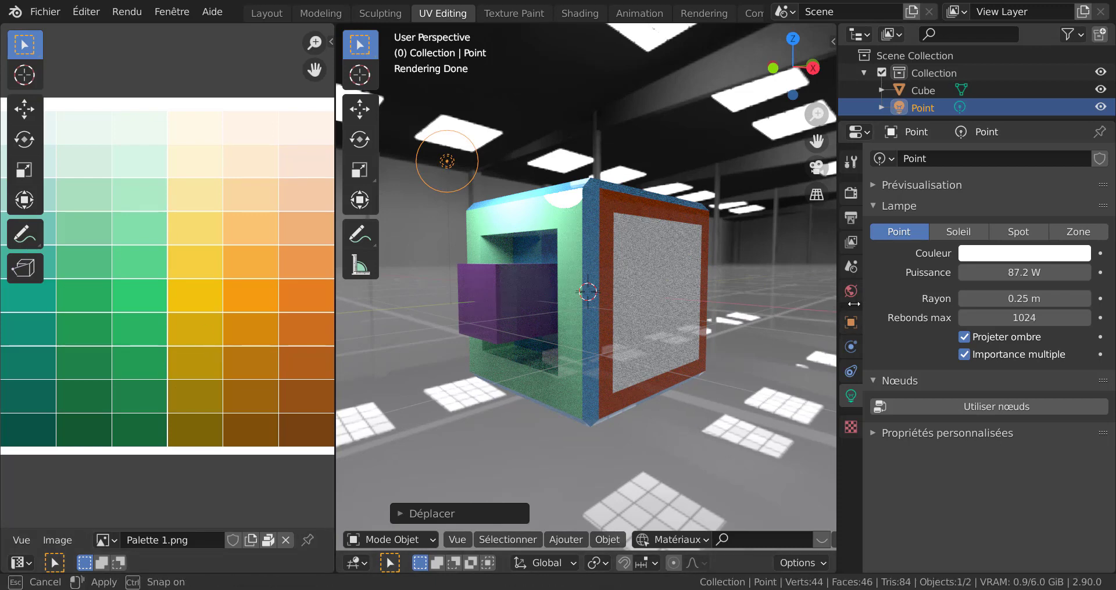
{"action": "left_click_drag", "start_coordinate": [838, 305], "coordinate": [1021, 308]}
{"action": "middle_click_drag", "start_coordinate": [848, 315], "coordinate": [848, 351]}
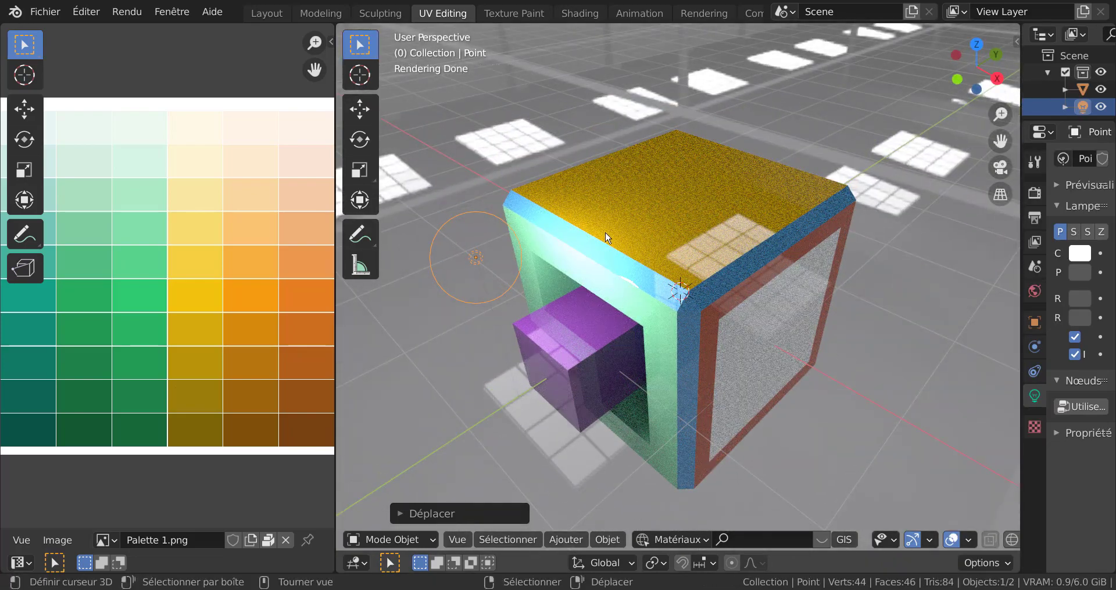
Select the cube and, in Edit Mode, select its yellow top face
{"action": "left_click", "coordinate": [414, 350]}
{"action": "left_click", "coordinate": [691, 197]}
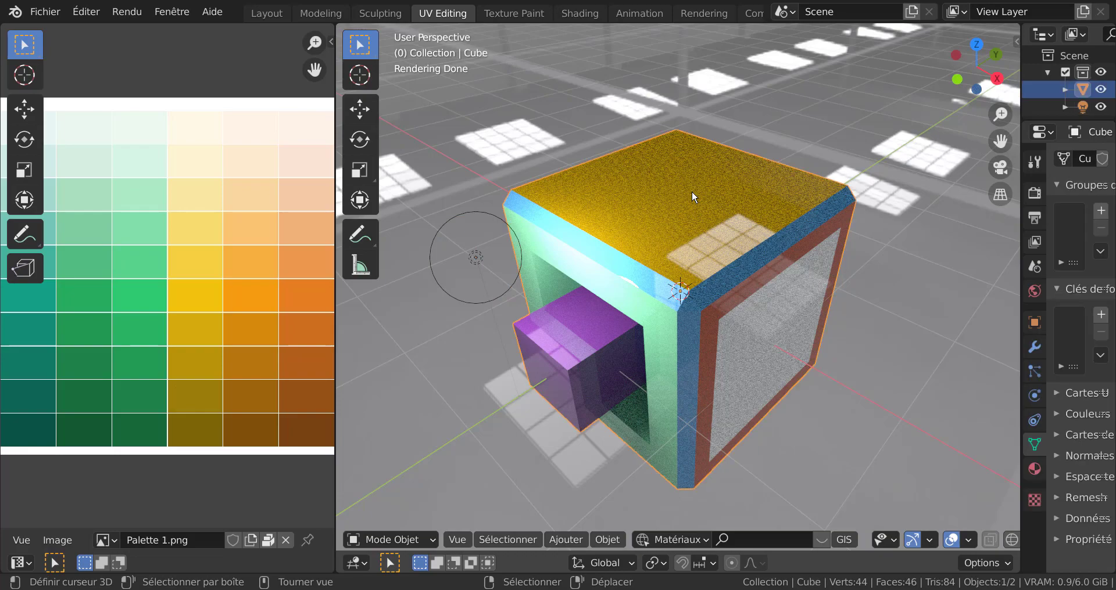
{"action": "key", "text": "Tab"}
{"action": "left_click", "coordinate": [698, 197]}
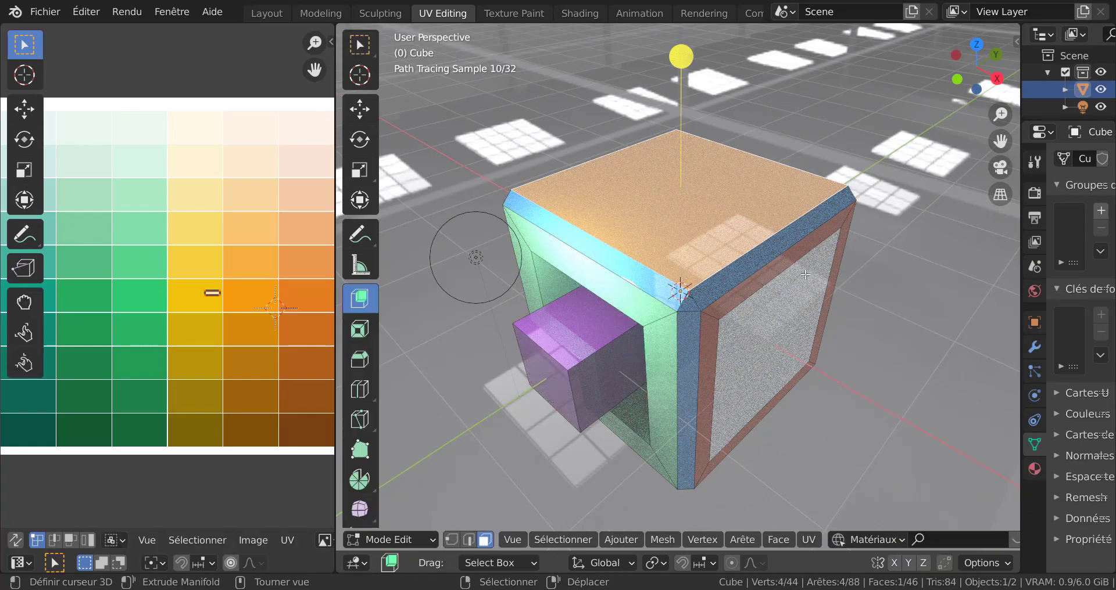
{"action": "mouse_move", "coordinate": [906, 359]}
{"action": "middle_mouse_down"}
{"action": "mouse_move", "coordinate": [668, 407]}
{"action": "mouse_move", "coordinate": [694, 425]}
{"action": "middle_mouse_up"}
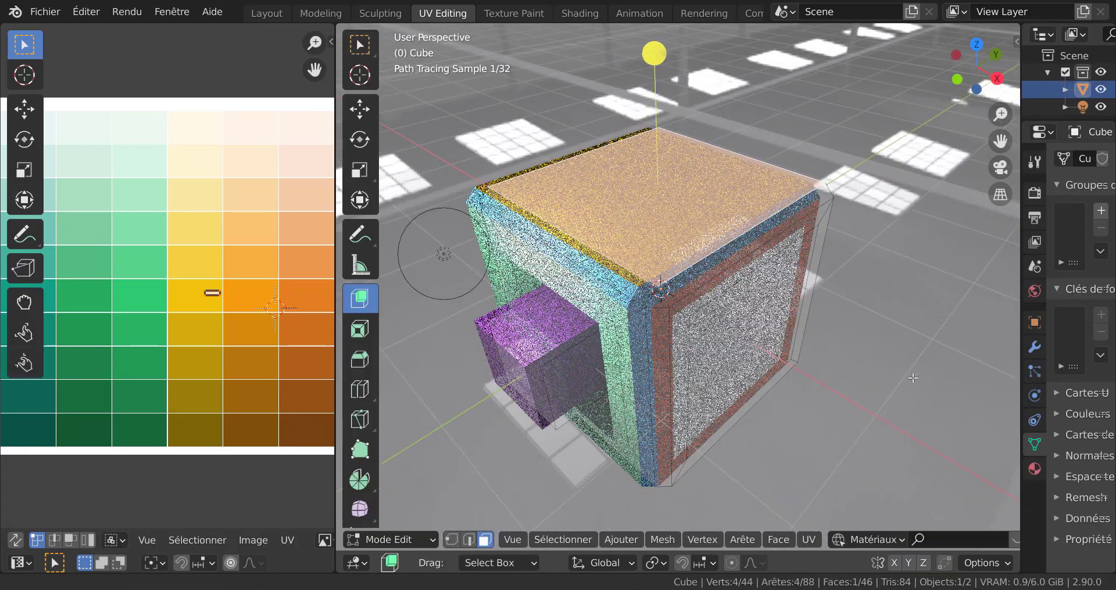
{"action": "left_click", "coordinate": [514, 541]}
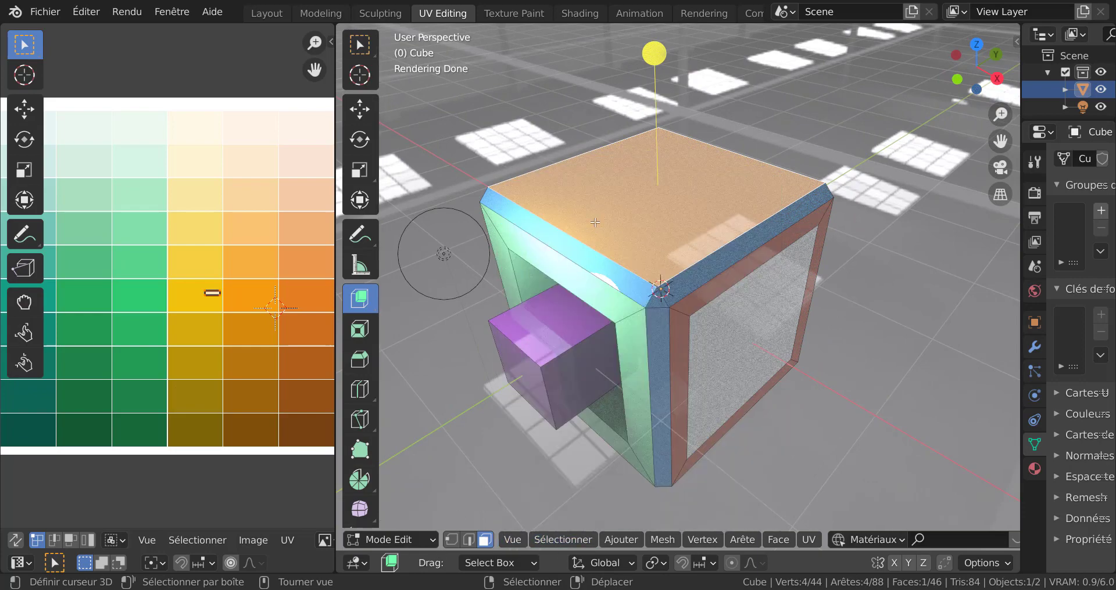
Subdivide the top face with 6 cuts using the Quick Favorites command
{"action": "key", "text": "q"}
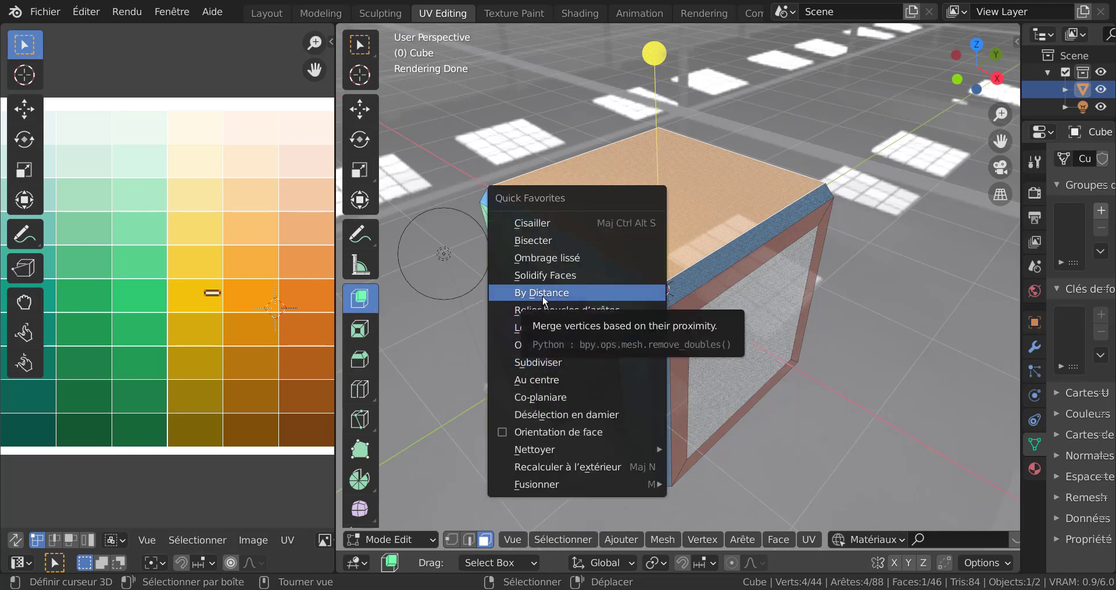
{"action": "mouse_move", "coordinate": [548, 329]}
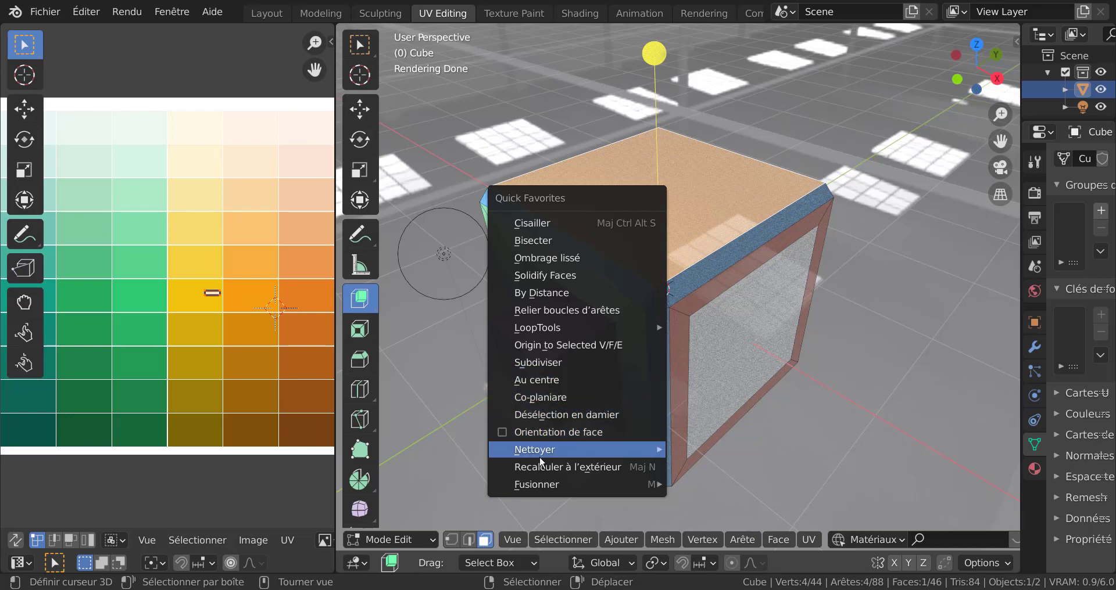
{"action": "mouse_move", "coordinate": [539, 456]}
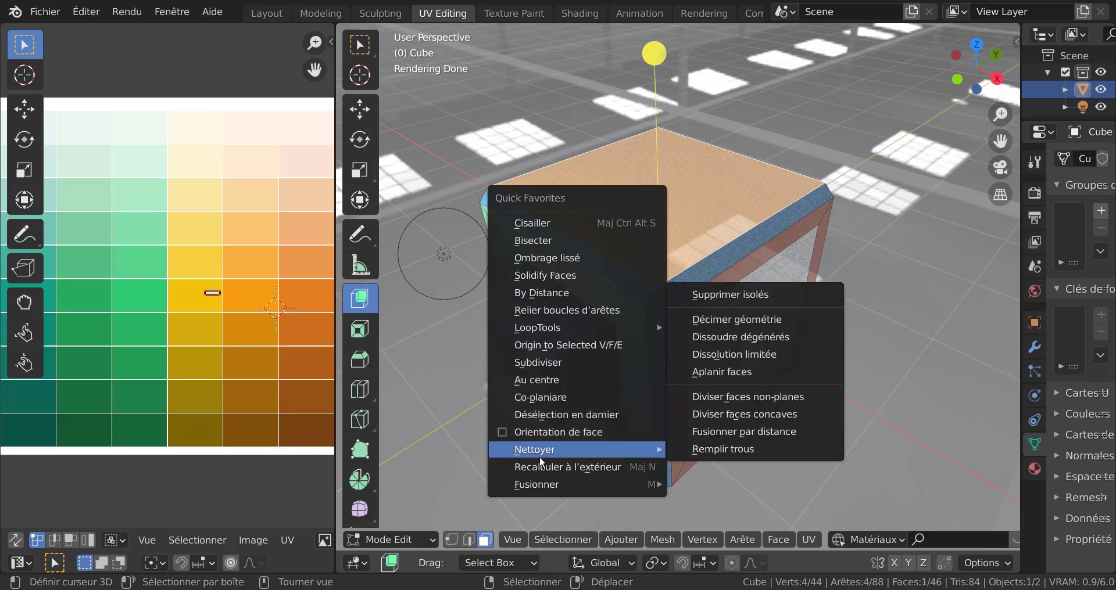
{"action": "left_click", "coordinate": [531, 363]}
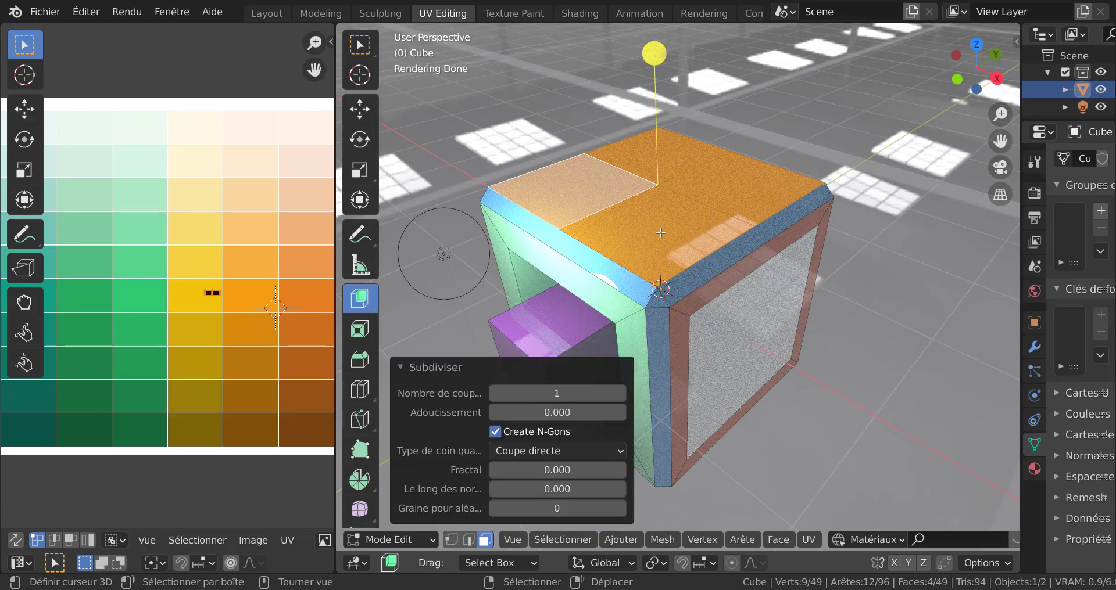
{"action": "left_click", "coordinate": [620, 393]}
{"action": "left_click", "coordinate": [620, 394]}
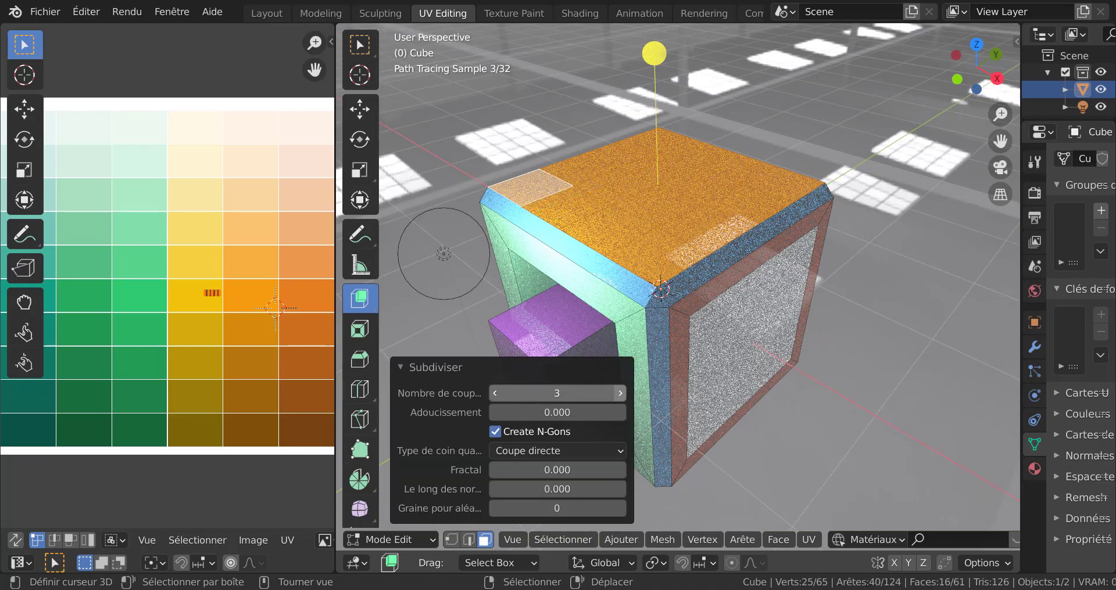
{"action": "left_click", "coordinate": [620, 393]}
{"action": "left_click", "coordinate": [620, 394]}
{"action": "left_click", "coordinate": [620, 394]}
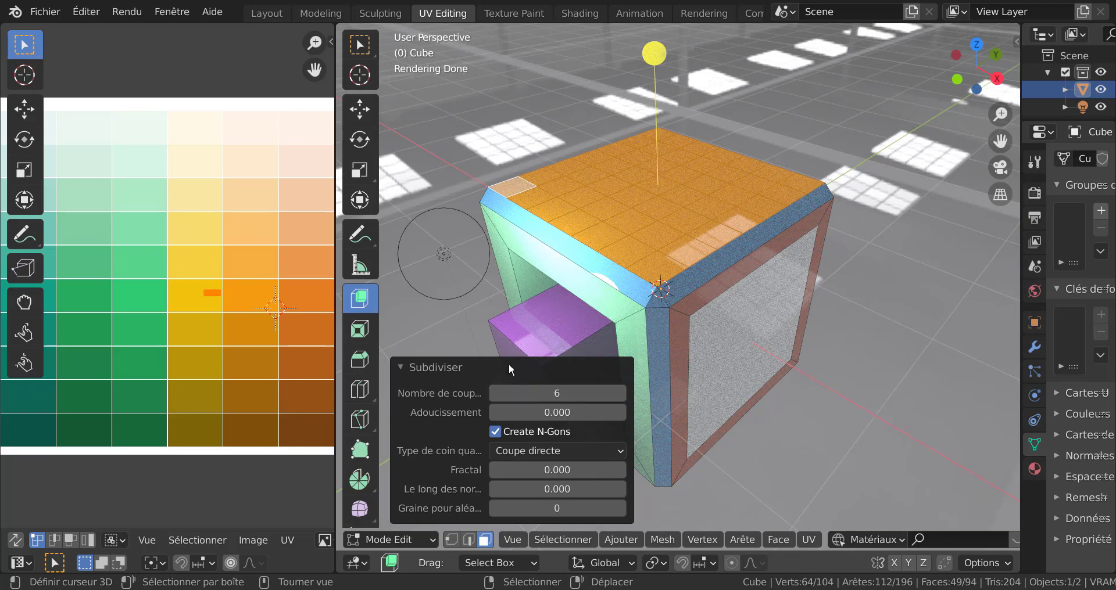
Reselect the tiles coplanar with one central tile of the cube's top and thin the selection with Checker Deselect
{"action": "key", "text": "alt+a"}
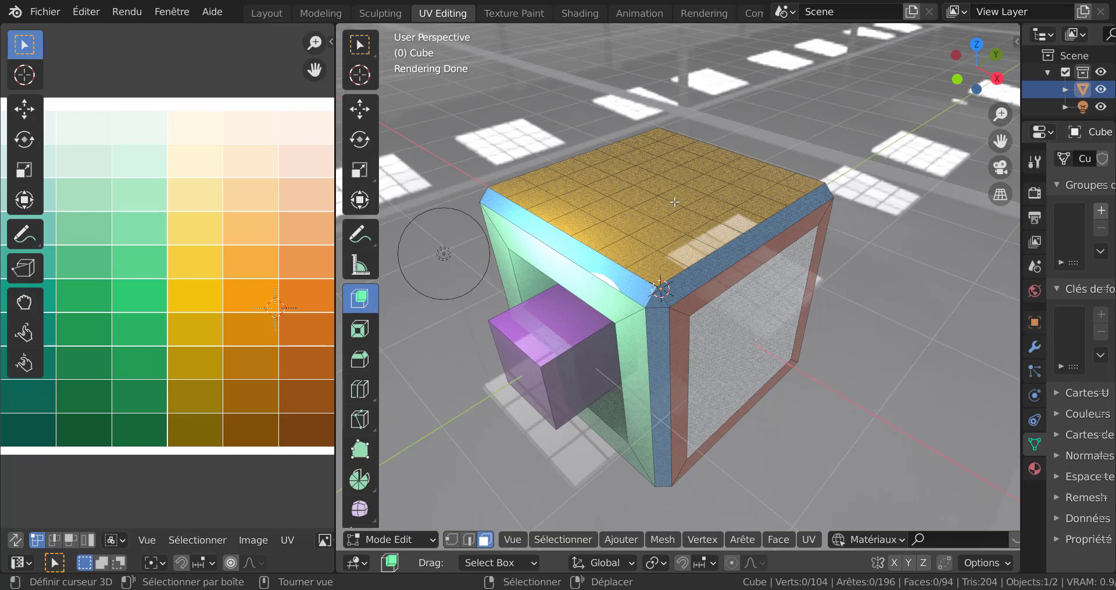
{"action": "left_click", "coordinate": [671, 203]}
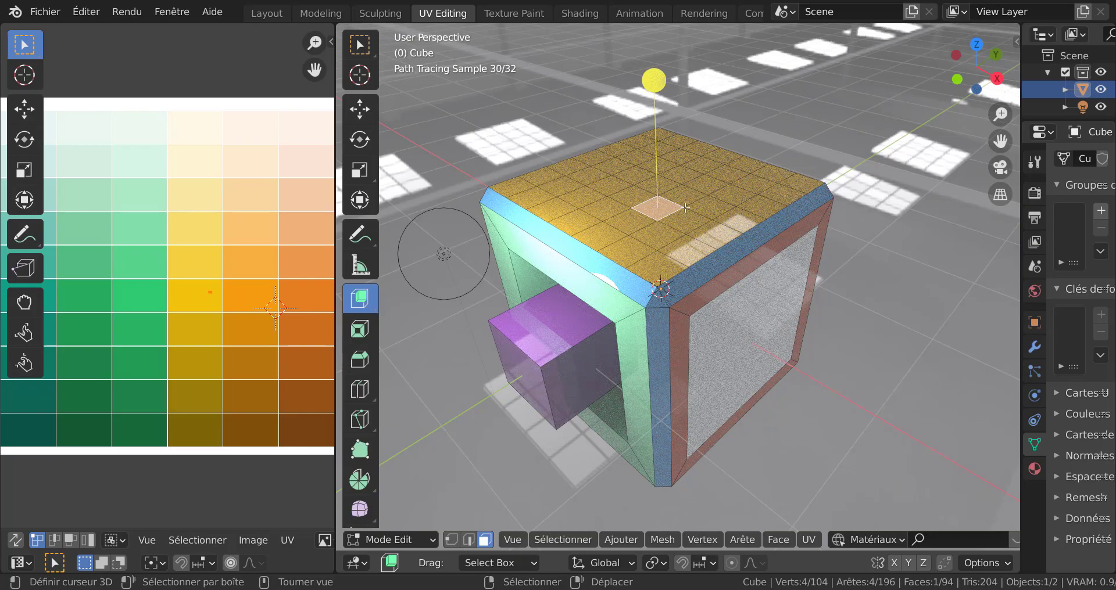
{"action": "key", "text": "s"}
{"action": "key", "text": "Escape"}
{"action": "key", "text": "q"}
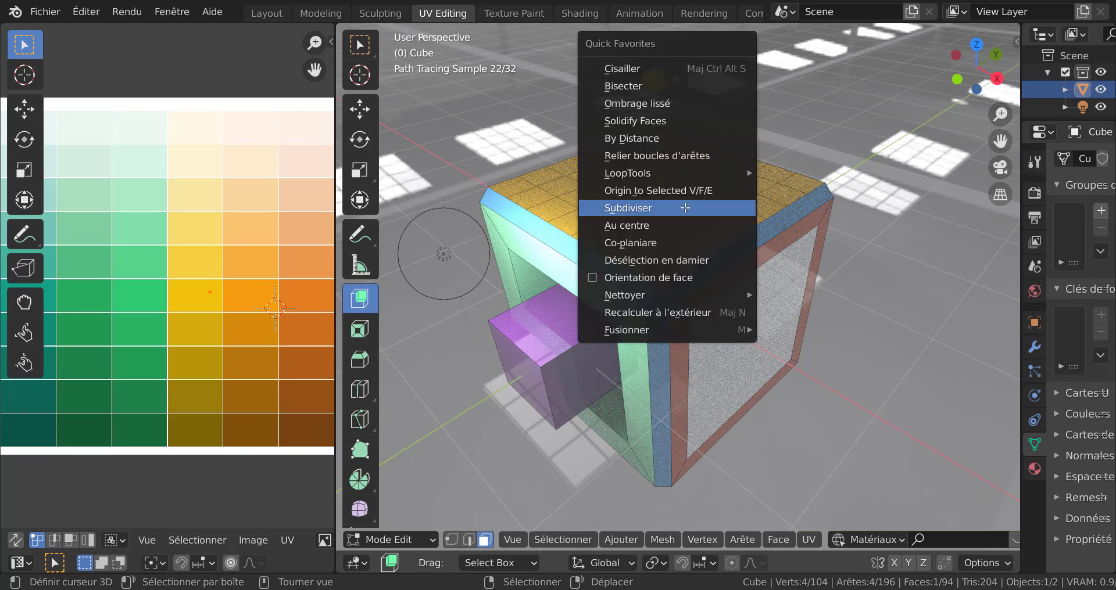
{"action": "left_click", "coordinate": [655, 244]}
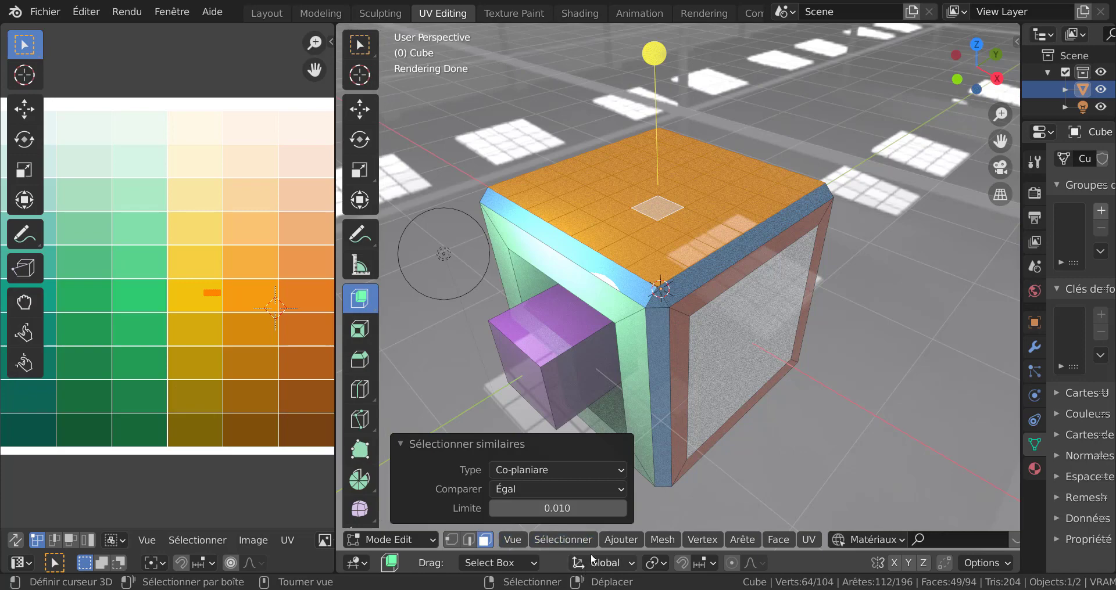
{"action": "left_click", "coordinate": [571, 540]}
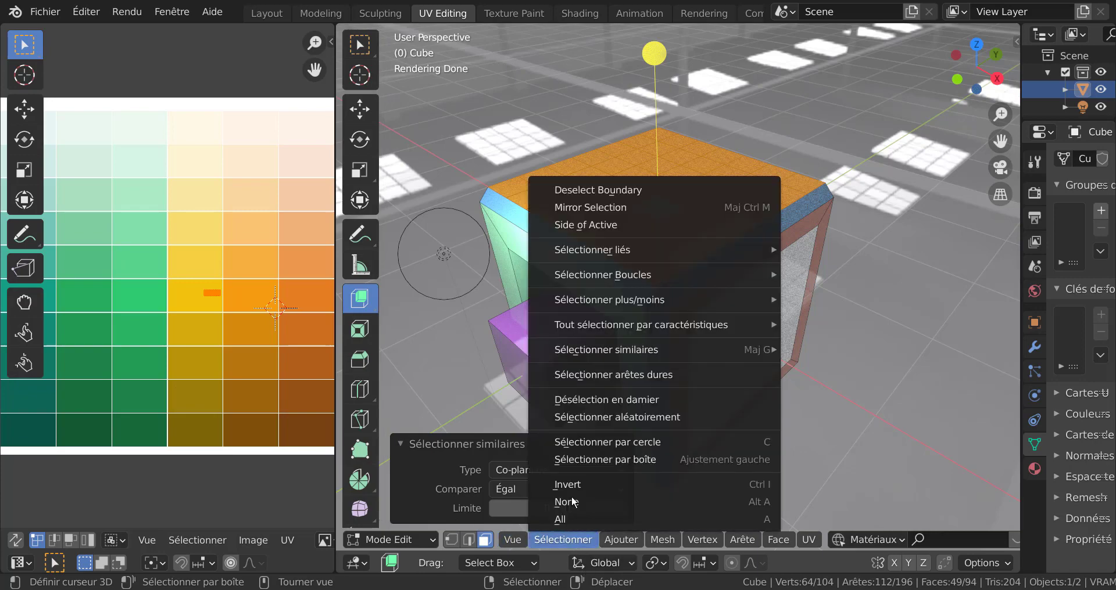
{"action": "left_click", "coordinate": [597, 400]}
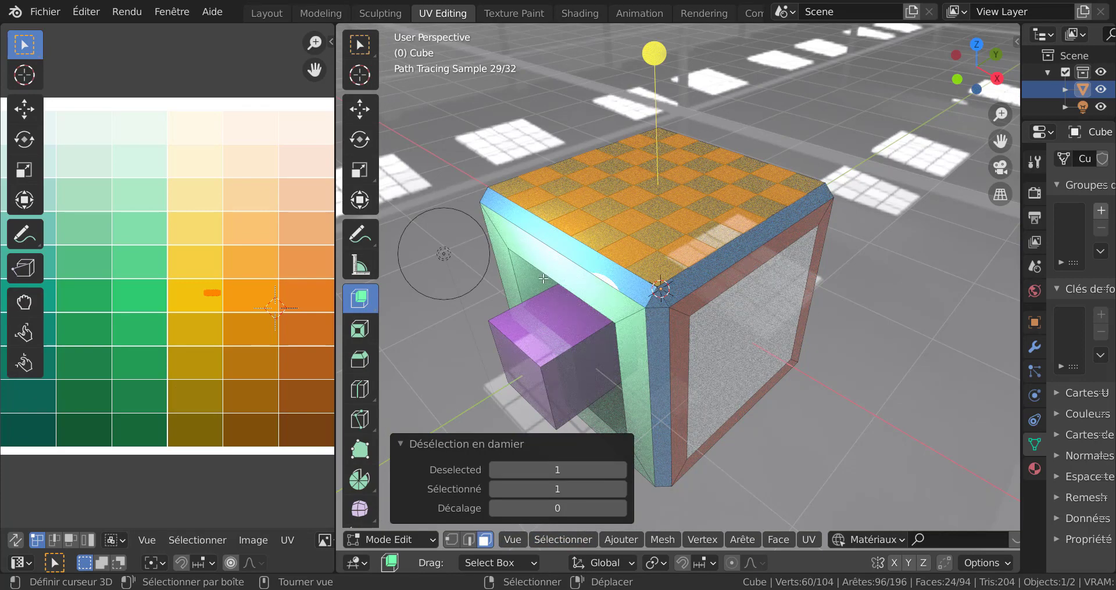
Move the selected tiles' UVs onto a near-white palette swatch and check the cube's checkered top in Object Mode
{"action": "scroll", "coordinate": [148, 310], "scroll_direction": "up", "scroll_amount": 2}
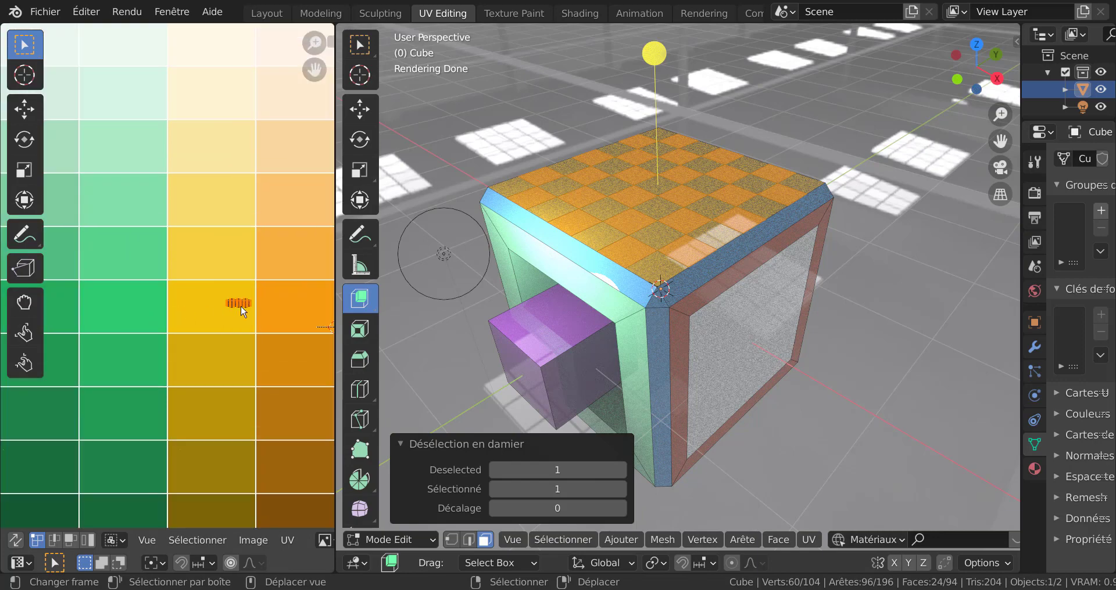
{"action": "scroll", "coordinate": [243, 312], "scroll_direction": "down", "scroll_amount": 2}
{"action": "middle_click_drag", "start_coordinate": [283, 324], "coordinate": [155, 351]}
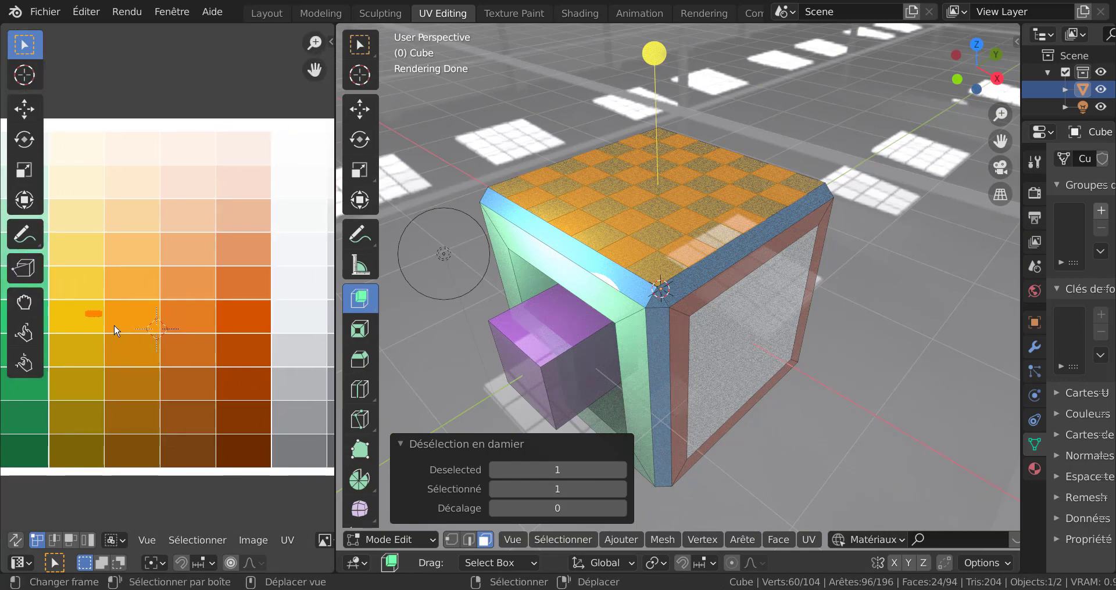
{"action": "scroll", "coordinate": [116, 331], "scroll_direction": "down", "scroll_amount": 1}
{"action": "left_click_drag", "start_coordinate": [117, 332], "coordinate": [276, 277]}
{"action": "key", "text": "Tab"}
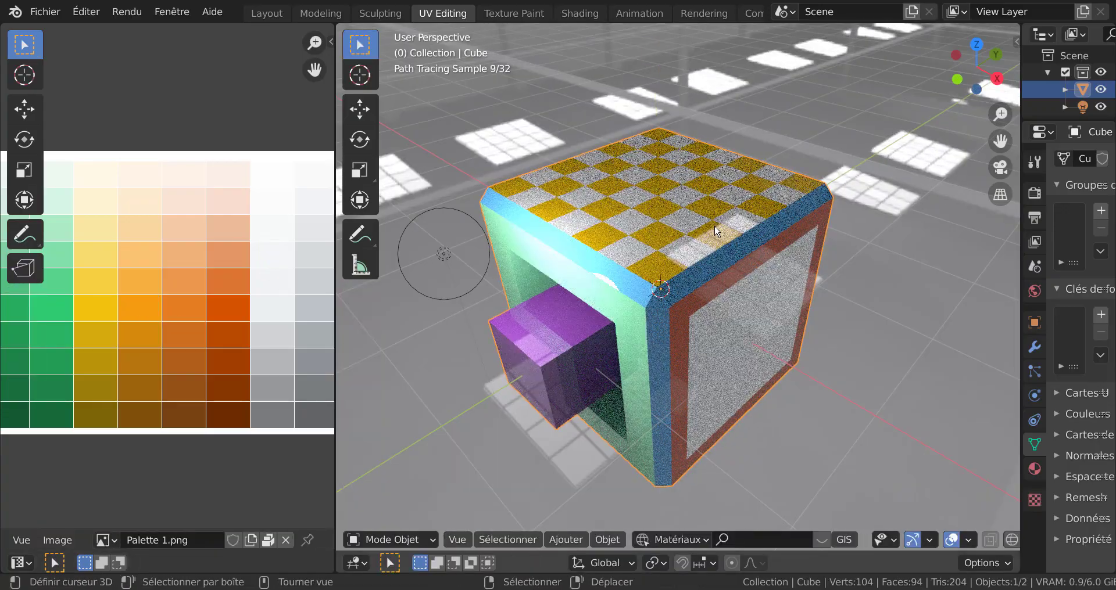
{"action": "key", "text": "Tab"}
{"action": "key", "text": "Tab"}
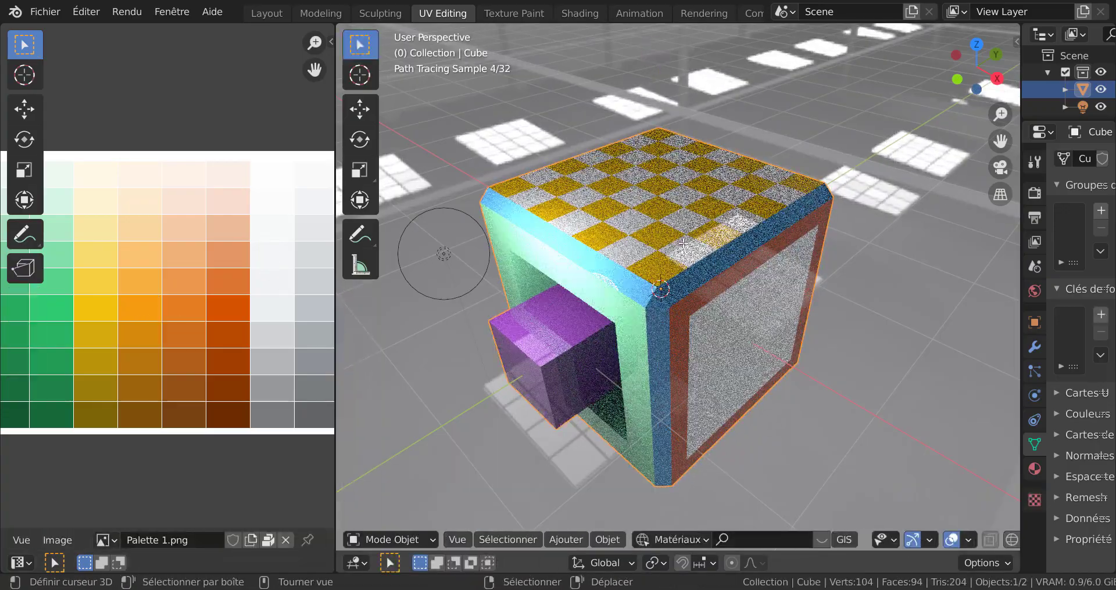
{"action": "scroll", "coordinate": [674, 227], "scroll_direction": "up", "scroll_amount": 2}
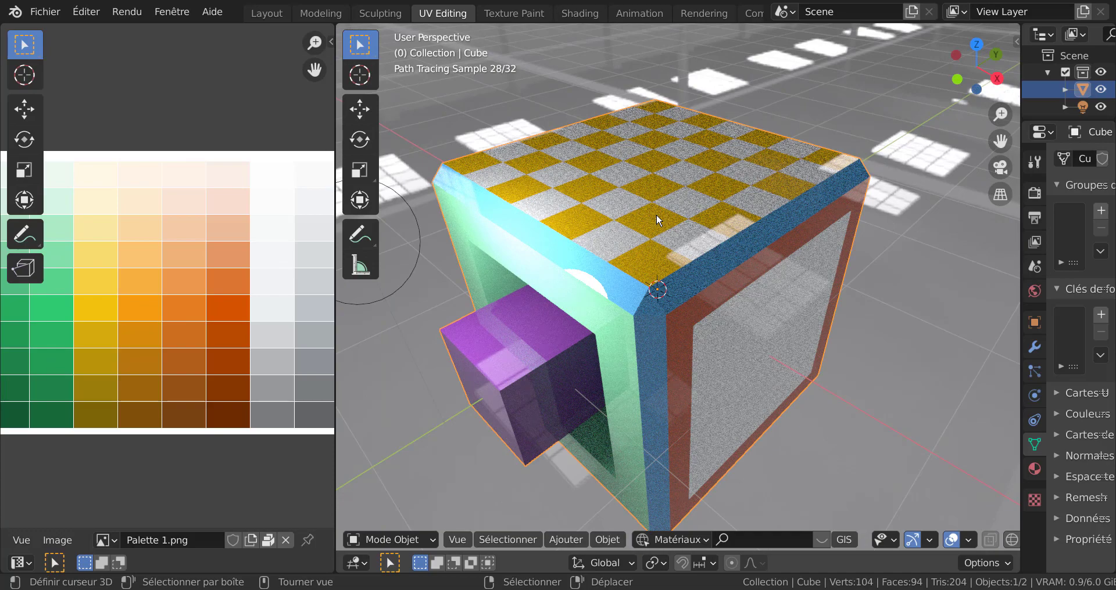
Return to Edit Mode and select four yellow tiles individually near the front corner of the cube's top
{"action": "key", "text": "Tab"}
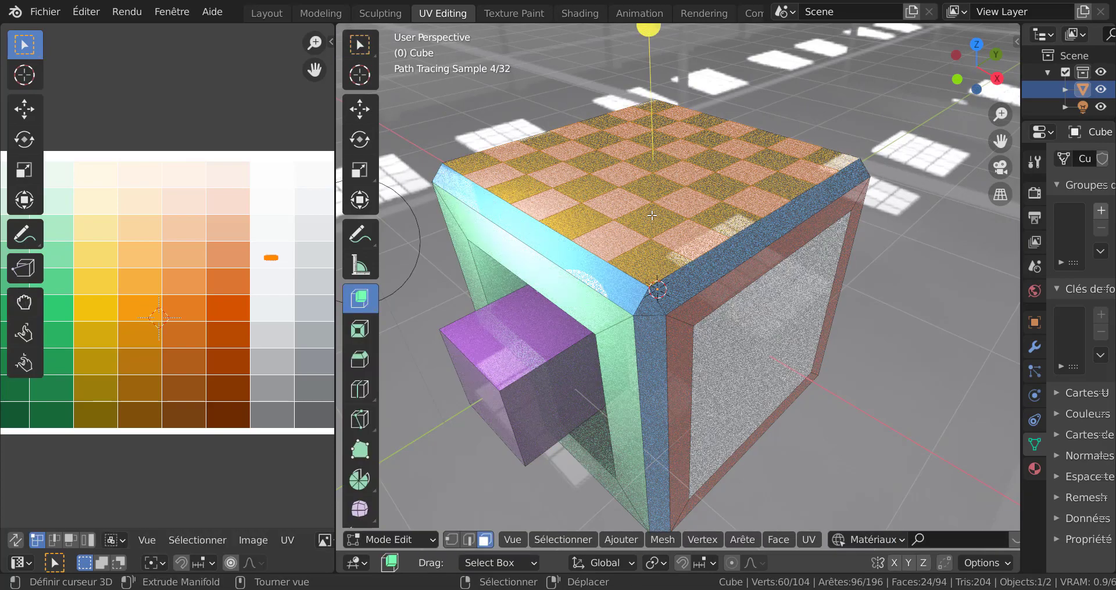
{"action": "left_click", "coordinate": [652, 215]}
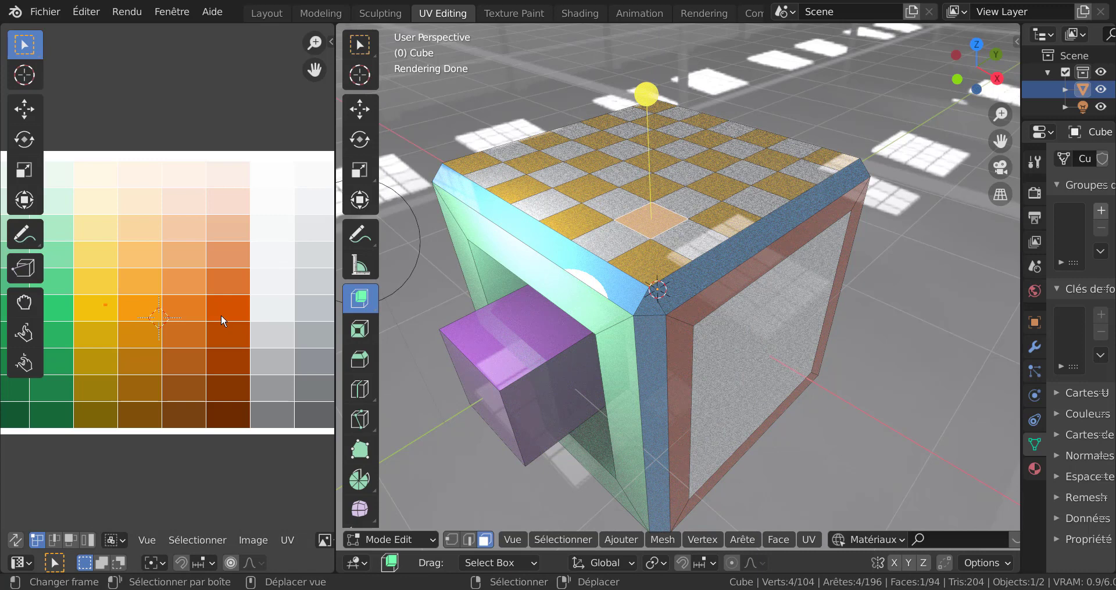
{"action": "scroll", "coordinate": [244, 352], "scroll_direction": "down", "scroll_amount": 1}
{"action": "scroll", "coordinate": [210, 343], "scroll_direction": "up", "scroll_amount": 6}
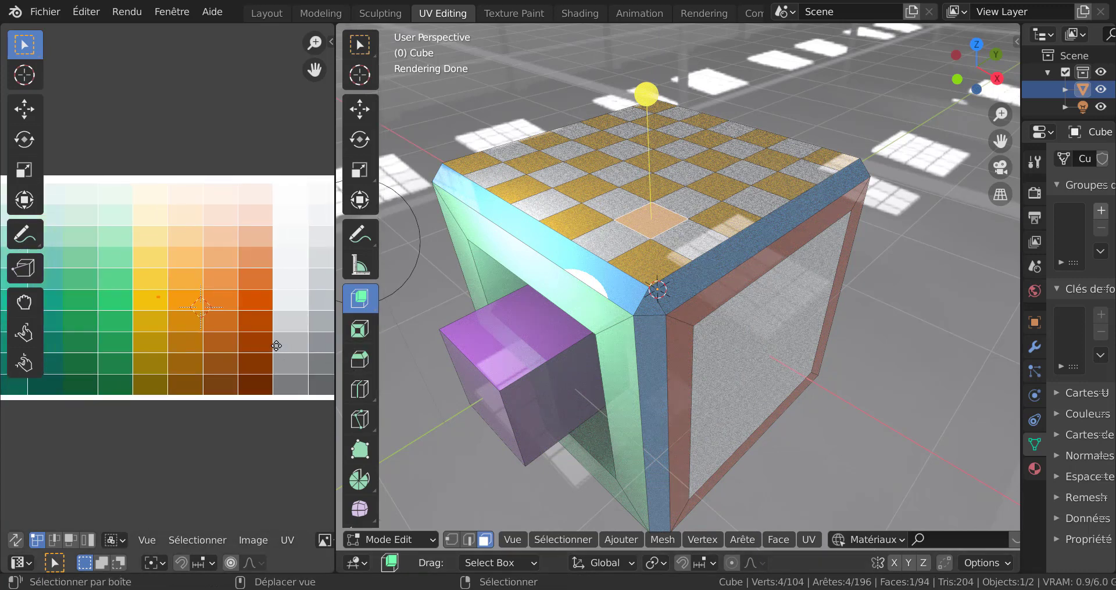
{"action": "scroll", "coordinate": [183, 326], "scroll_direction": "up", "scroll_amount": 3}
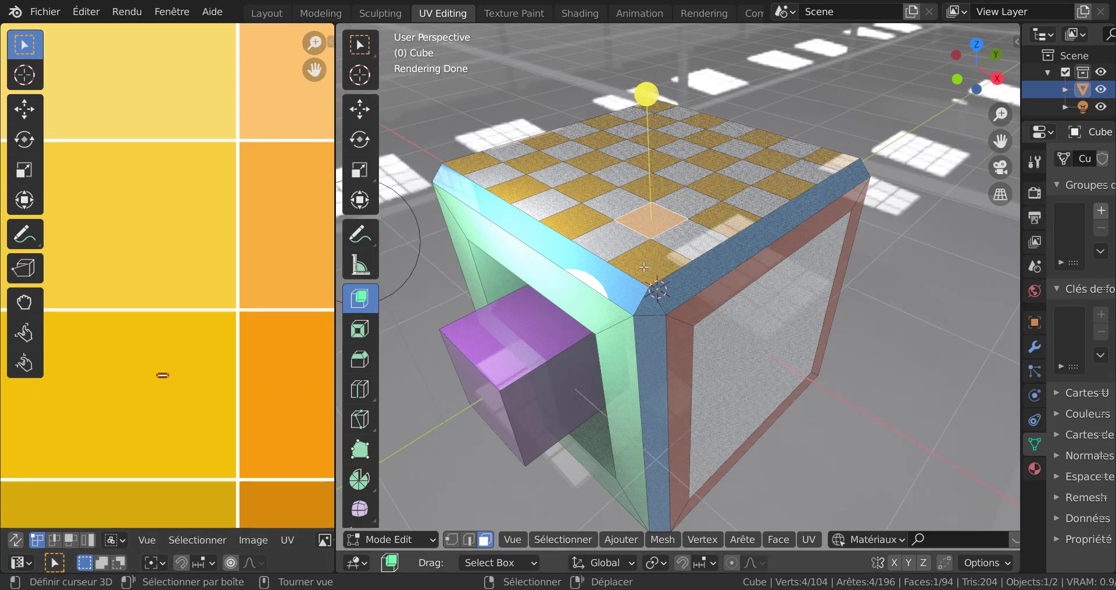
{"action": "left_click", "coordinate": [644, 265], "text": "shift"}
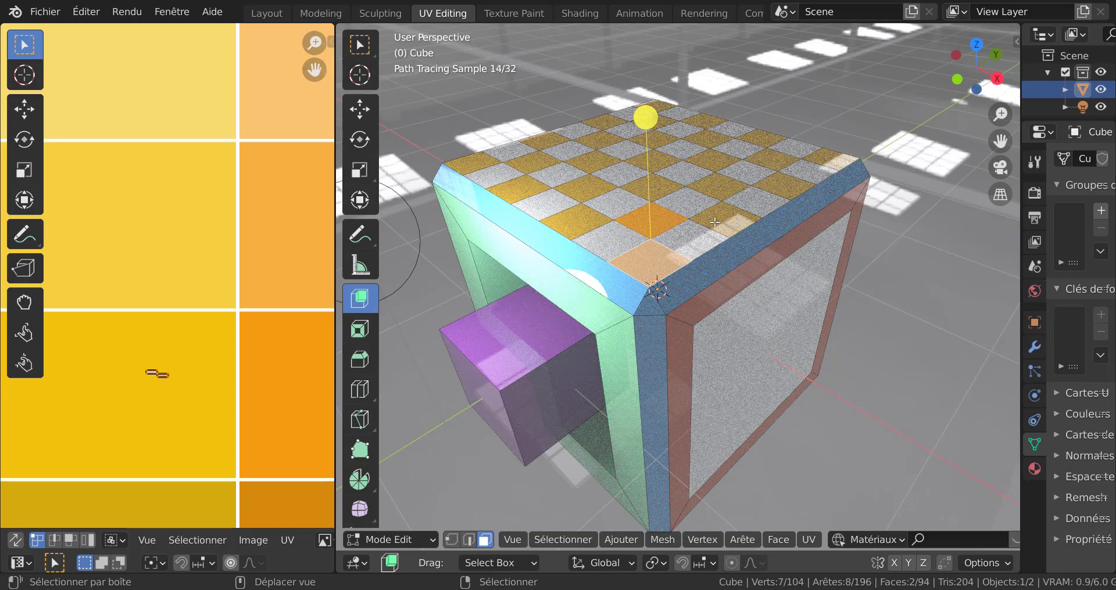
{"action": "left_click", "coordinate": [720, 220], "text": "shift"}
{"action": "left_click", "coordinate": [720, 189], "text": "shift"}
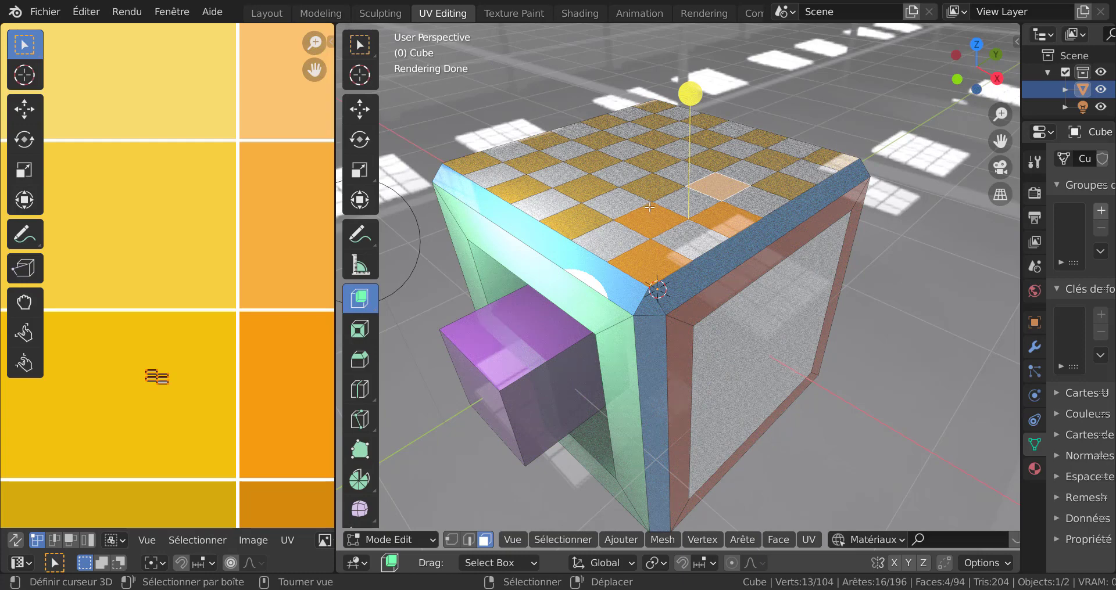
Extend the selection to all coplanar top tiles and apply Checker Deselect to keep every other one
{"action": "key", "text": "shift+g"}
{"action": "left_click", "coordinate": [629, 214]}
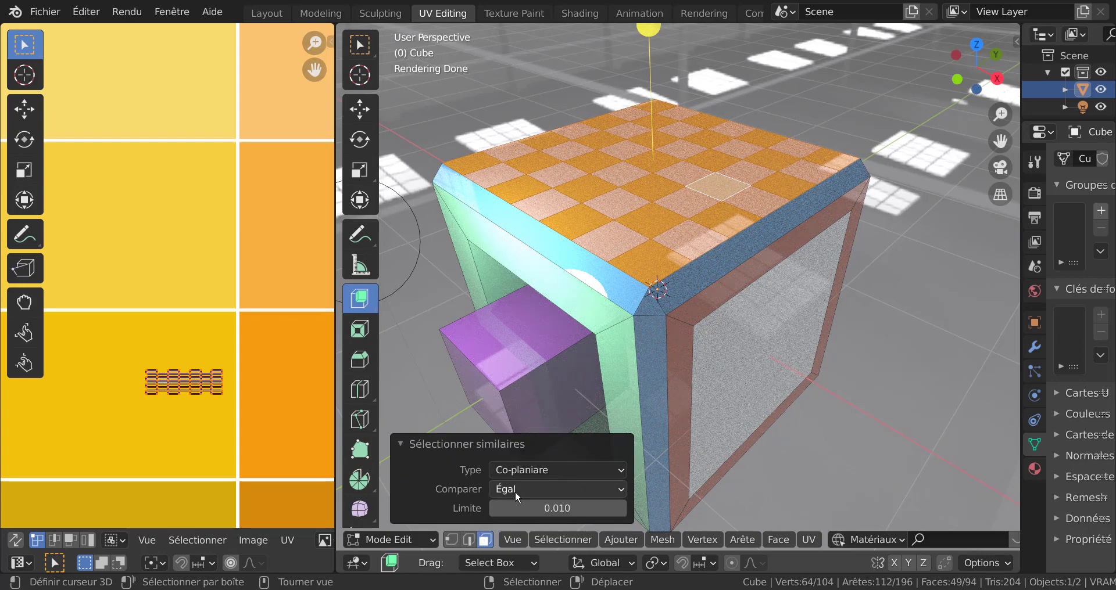
{"action": "left_click", "coordinate": [558, 540]}
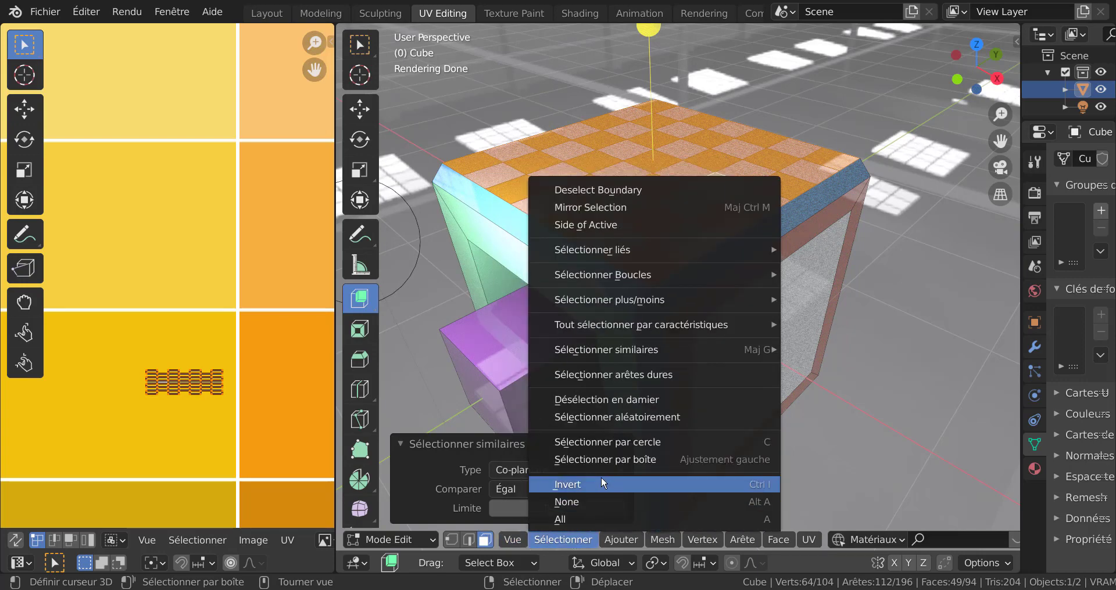
{"action": "left_click", "coordinate": [569, 540]}
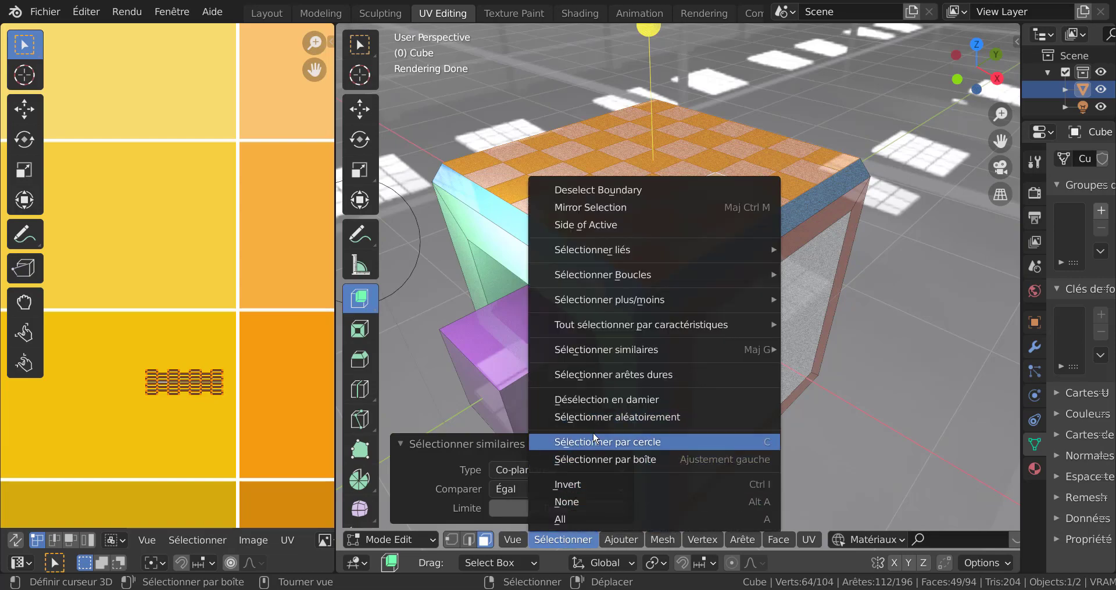
{"action": "left_click", "coordinate": [594, 400]}
{"action": "scroll", "coordinate": [694, 257], "scroll_direction": "up", "scroll_amount": 5}
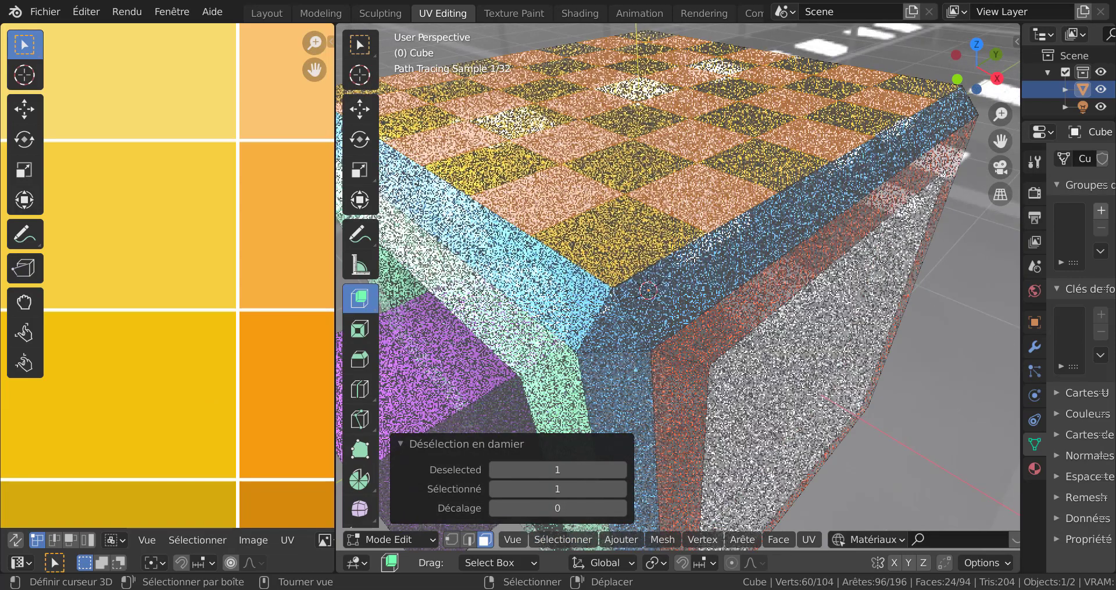
{"action": "scroll", "coordinate": [642, 292], "scroll_direction": "down", "scroll_amount": 2}
{"action": "middle_click_drag", "start_coordinate": [642, 291], "coordinate": [642, 319]}
{"action": "scroll", "coordinate": [674, 282], "scroll_direction": "up", "scroll_amount": 2}
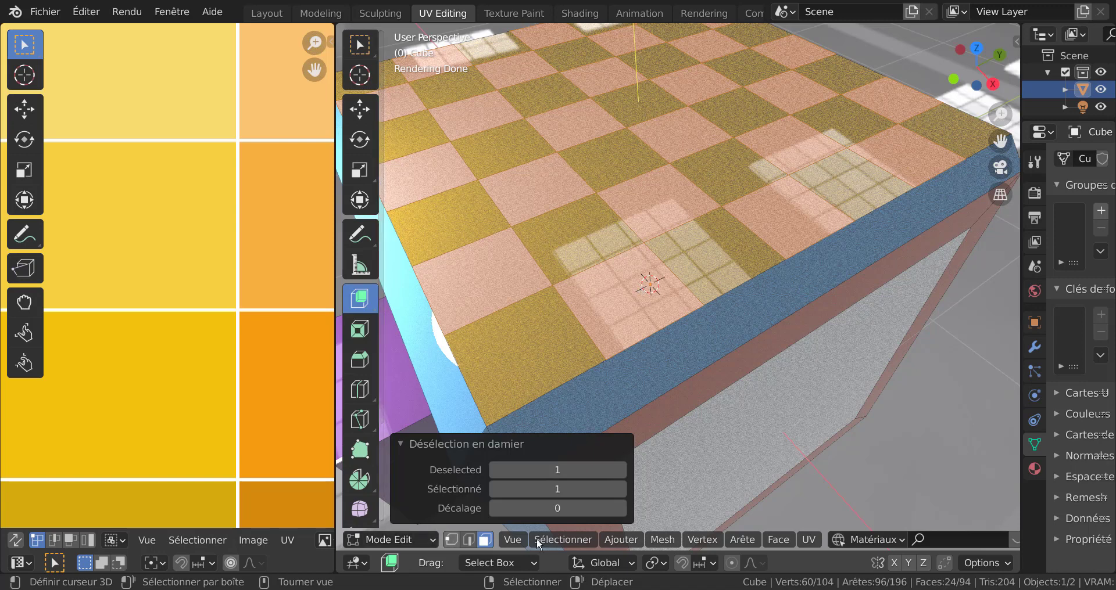
Invert the face selection and examine the result across the whole cube
{"action": "left_click", "coordinate": [576, 540]}
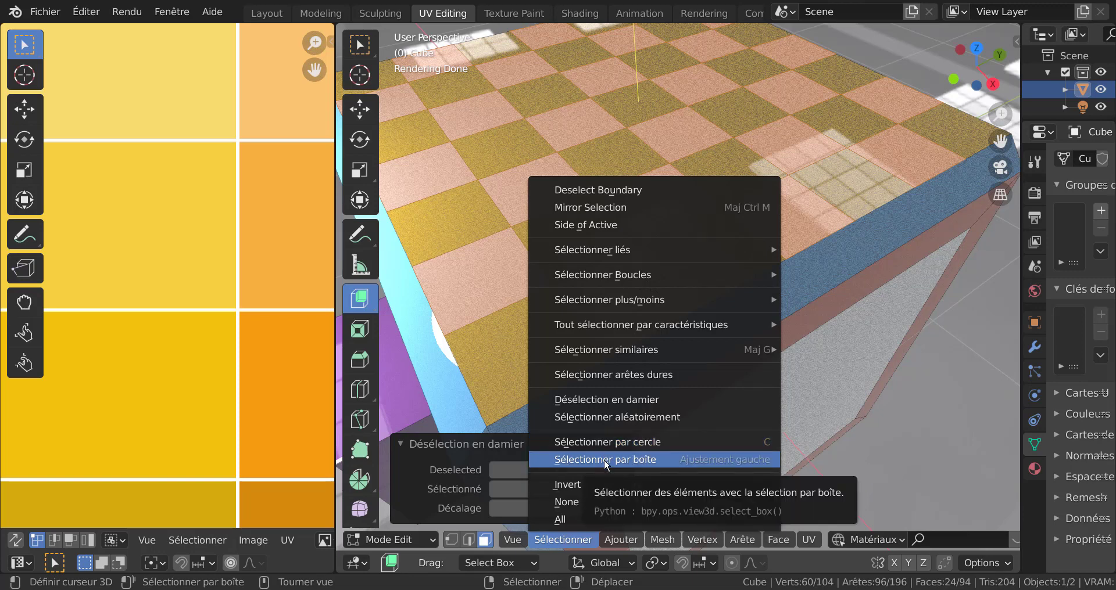
{"action": "left_click", "coordinate": [573, 485]}
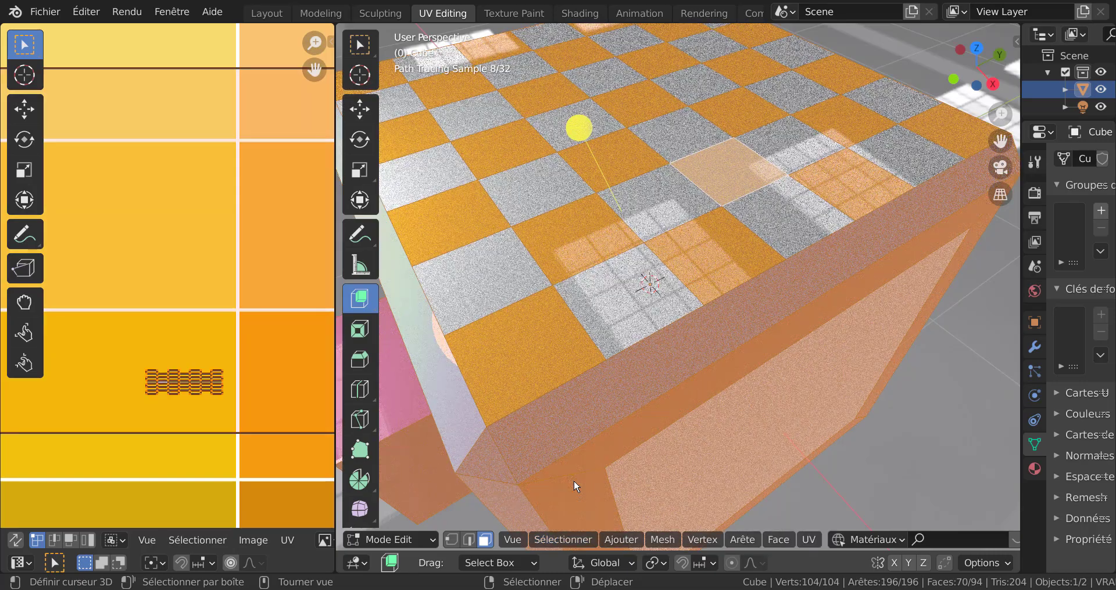
{"action": "scroll", "coordinate": [691, 225], "scroll_direction": "down", "scroll_amount": 3}
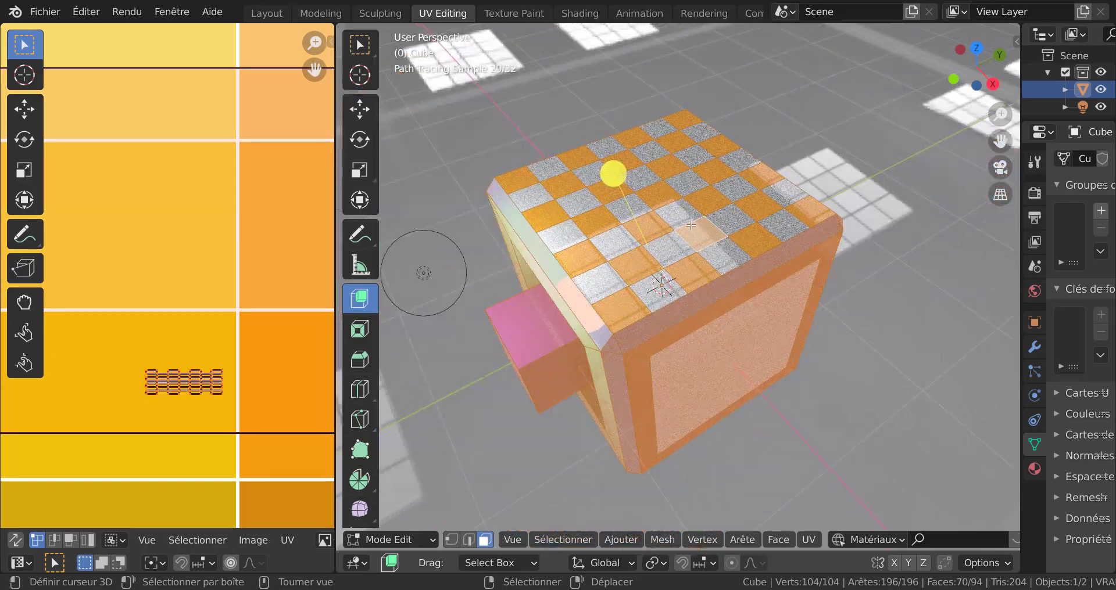
{"action": "scroll", "coordinate": [691, 224], "scroll_direction": "up", "scroll_amount": 2}
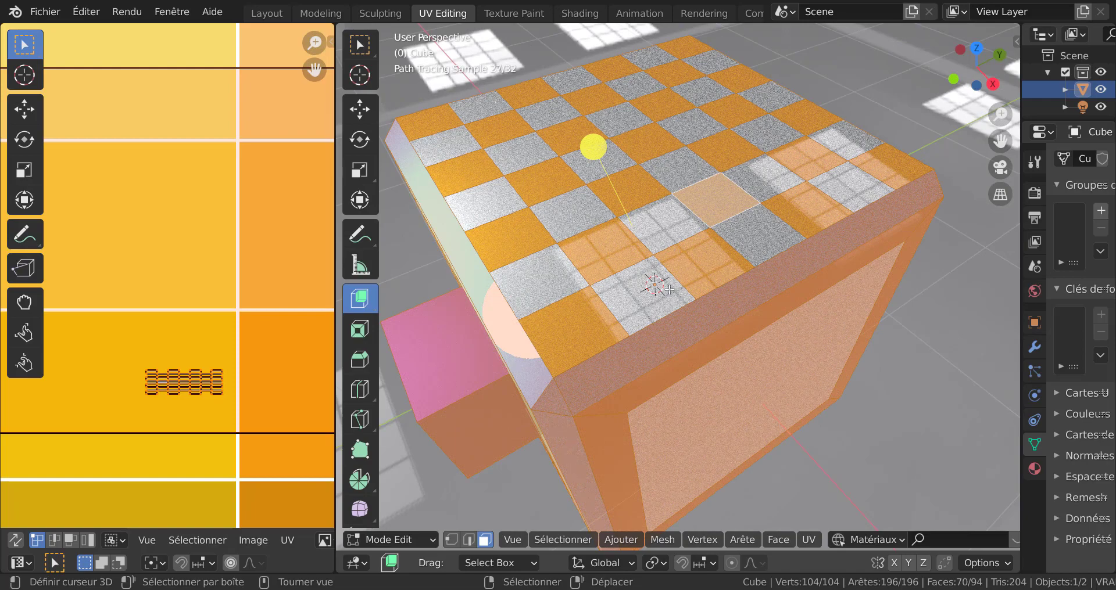
{"action": "scroll", "coordinate": [669, 289], "scroll_direction": "down", "scroll_amount": 2}
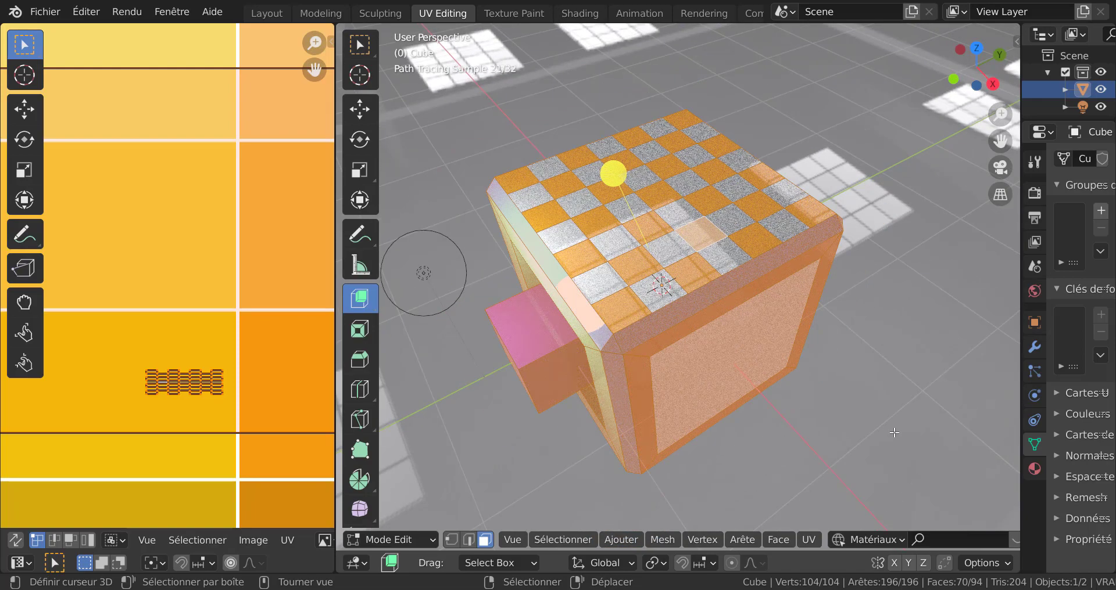
In the right side view with X-ray and vertex selection, select the whole mesh and box-deselect everything below the top surface
{"action": "key", "text": "KP_3"}
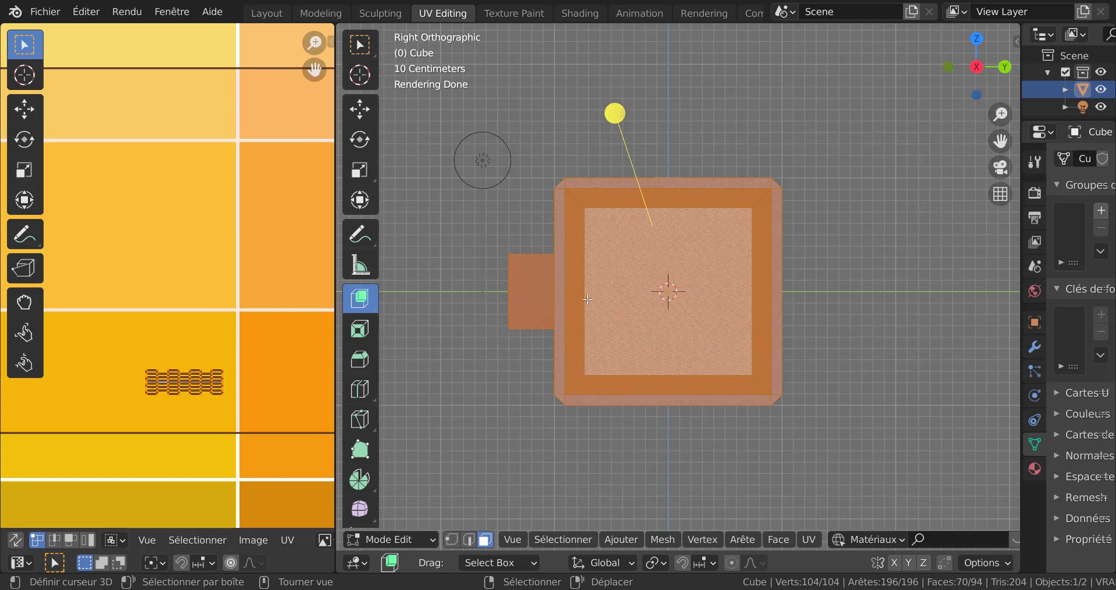
{"action": "key", "text": "1"}
{"action": "key", "text": "a"}
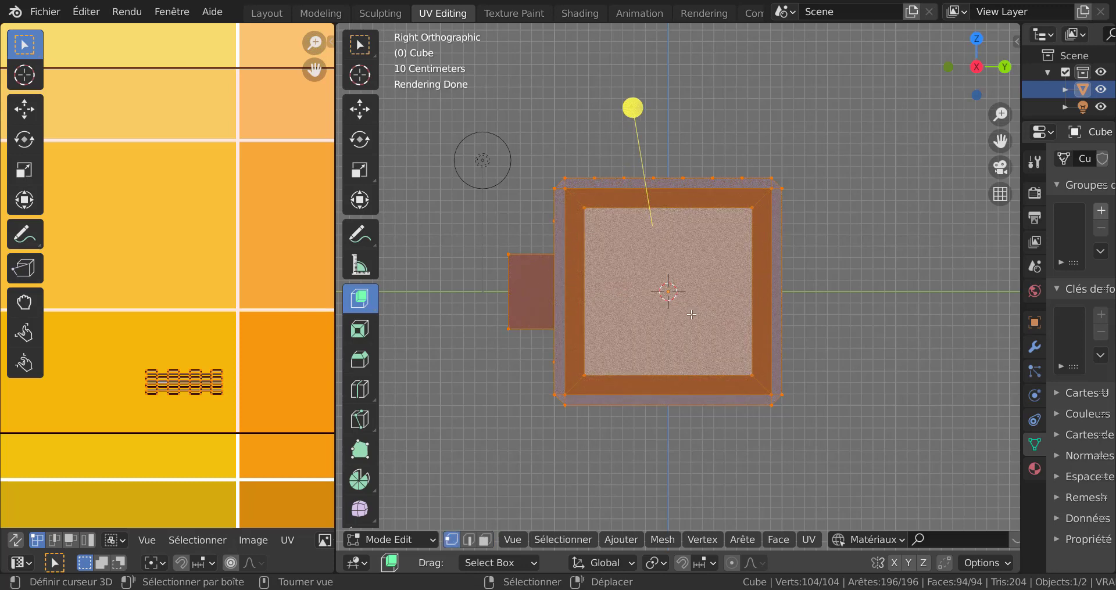
{"action": "key", "text": "alt+z"}
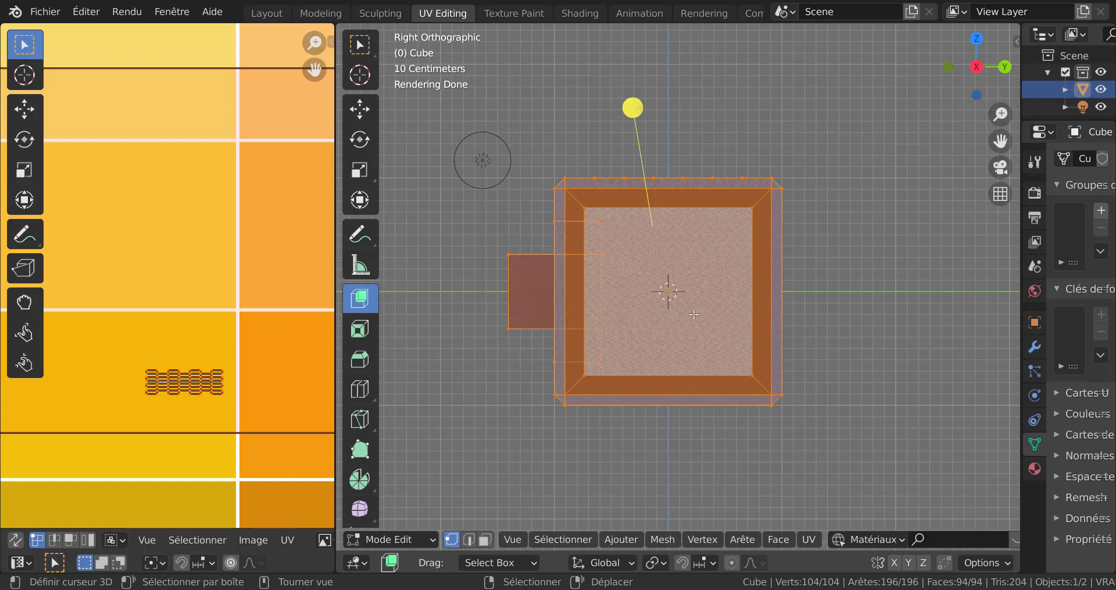
{"action": "key", "text": "b"}
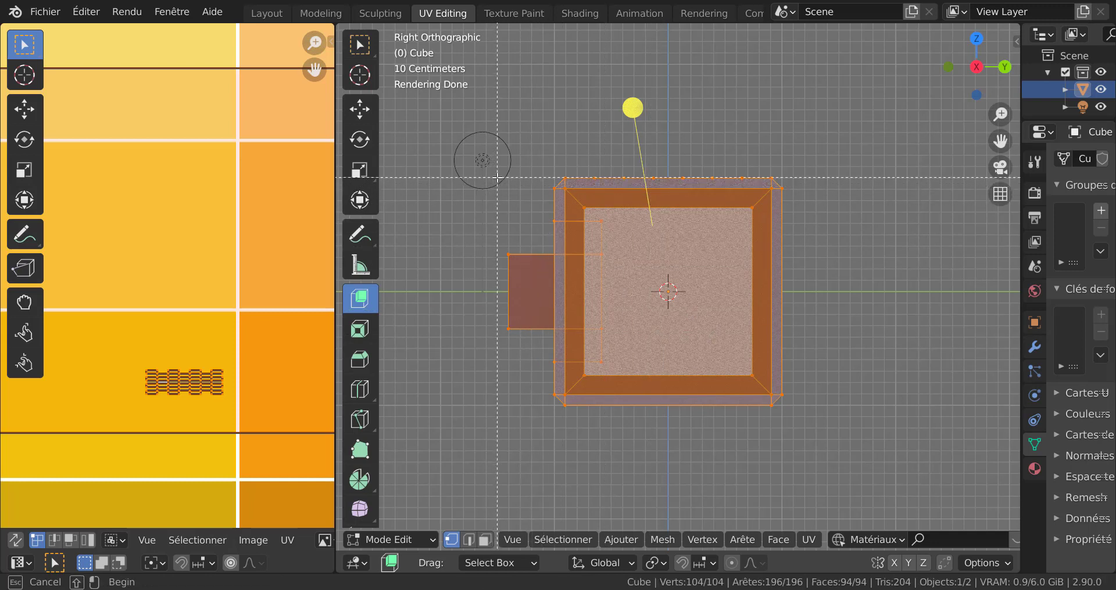
{"action": "middle_click_drag", "start_coordinate": [494, 183], "coordinate": [918, 422]}
{"action": "middle_click_drag", "start_coordinate": [837, 264], "coordinate": [796, 354]}
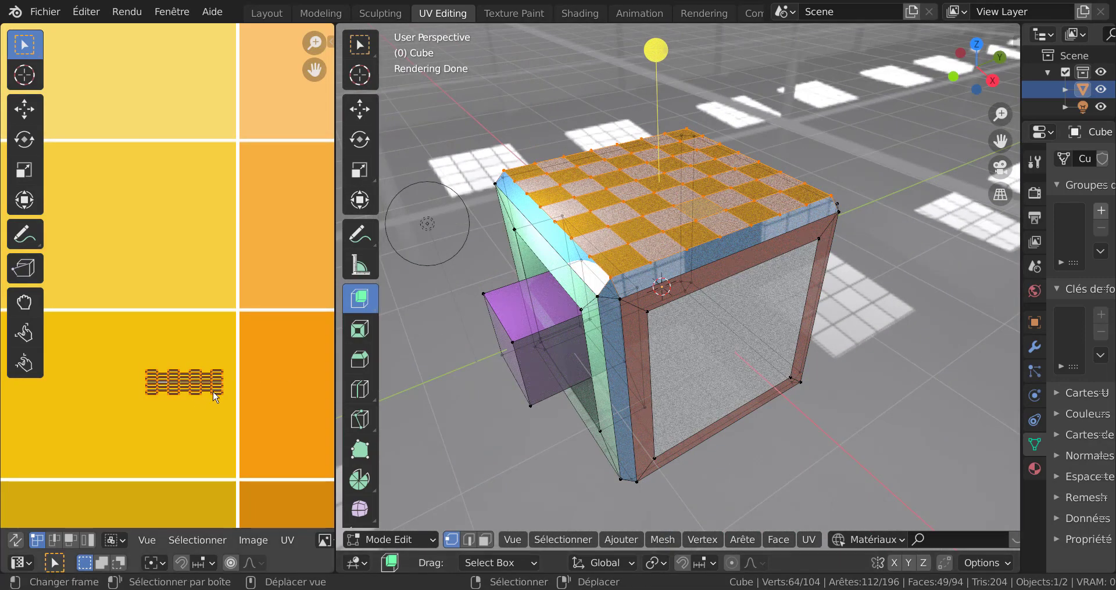
Circle-deselect the UV island on the near-white swatch so only the yellow tiles' UVs stay selected
{"action": "scroll", "coordinate": [201, 402], "scroll_direction": "down", "scroll_amount": 6}
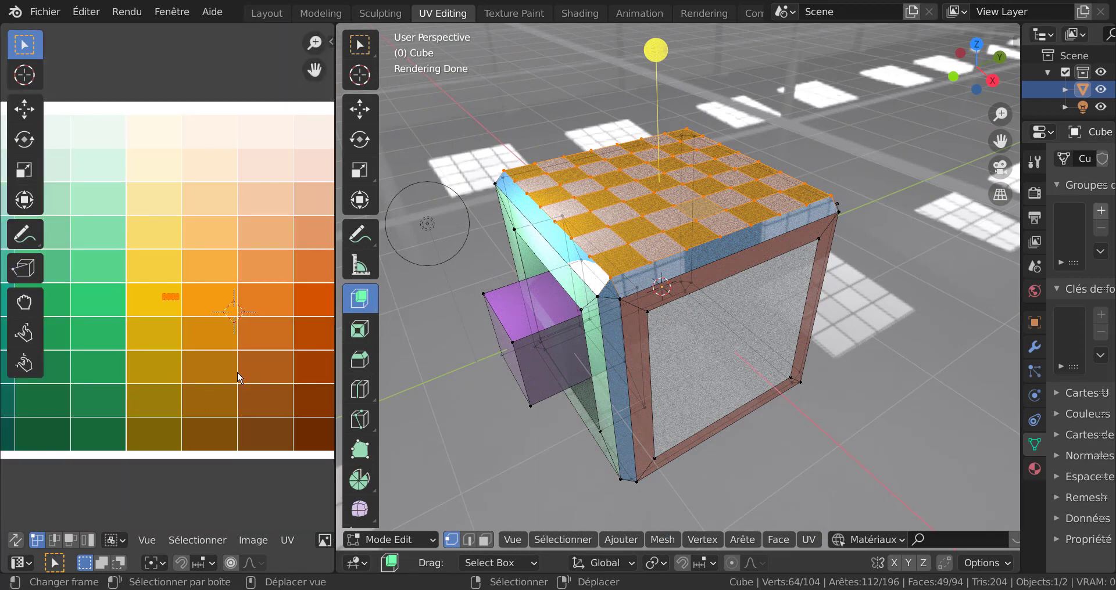
{"action": "middle_click_drag", "start_coordinate": [254, 352], "coordinate": [135, 339]}
{"action": "scroll", "coordinate": [141, 340], "scroll_direction": "down", "scroll_amount": 1}
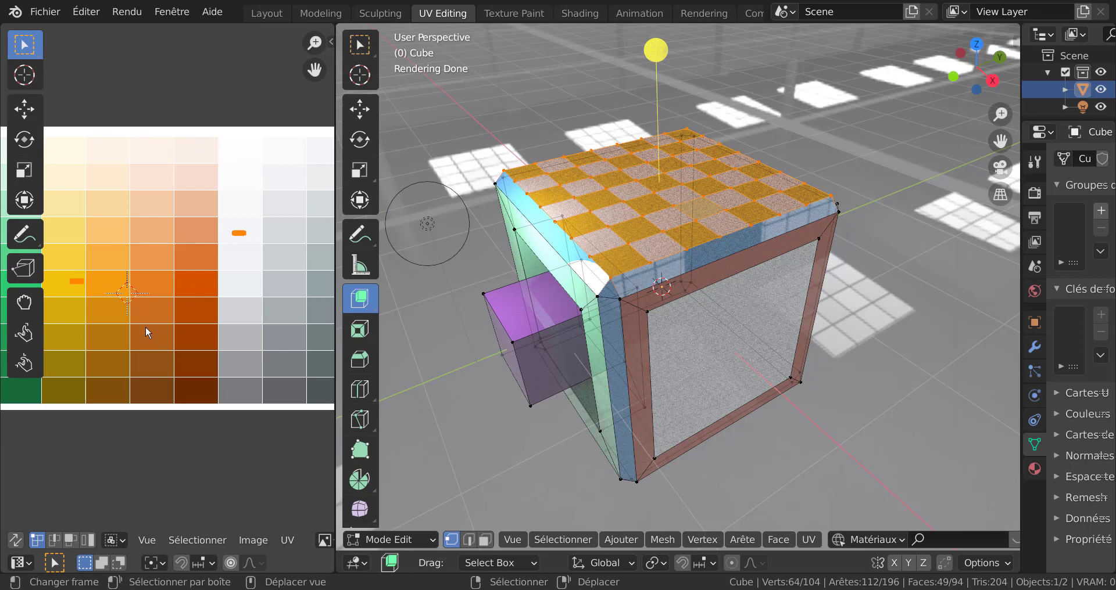
{"action": "key", "text": "c"}
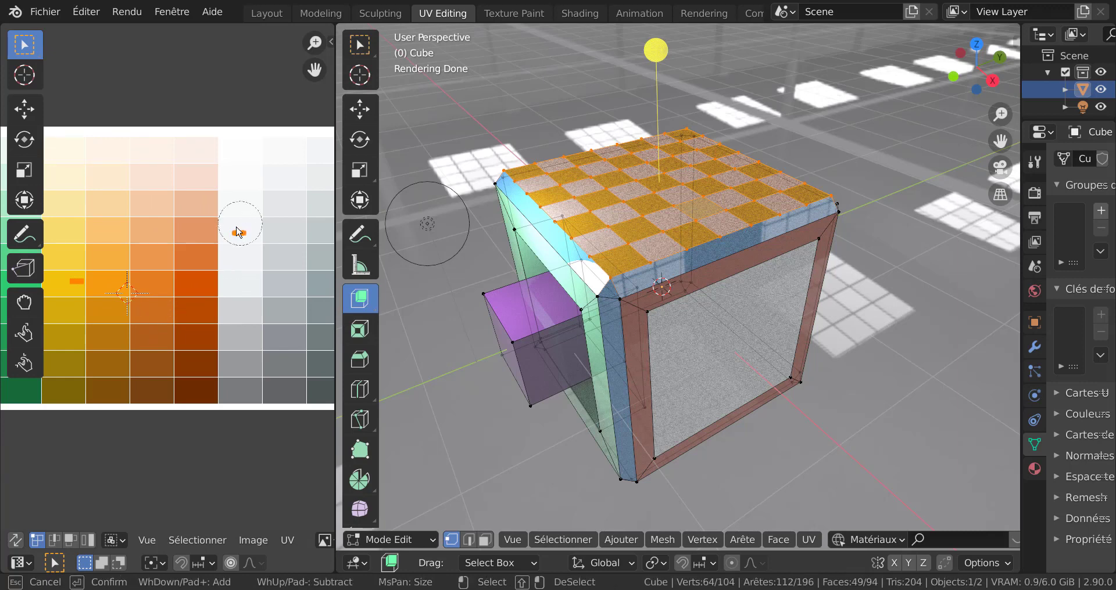
{"action": "left_click", "coordinate": [239, 233], "text": "shift"}
{"action": "key", "text": "Escape"}
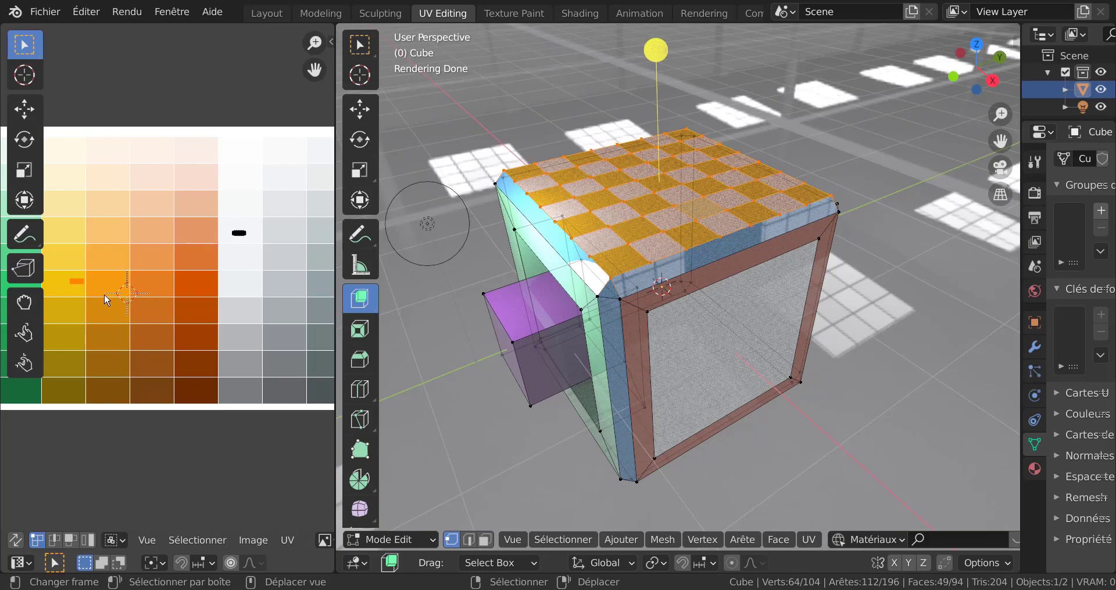
Move the selected UVs from the yellow swatch onto a dark navy swatch of the palette
{"action": "key", "text": "g"}
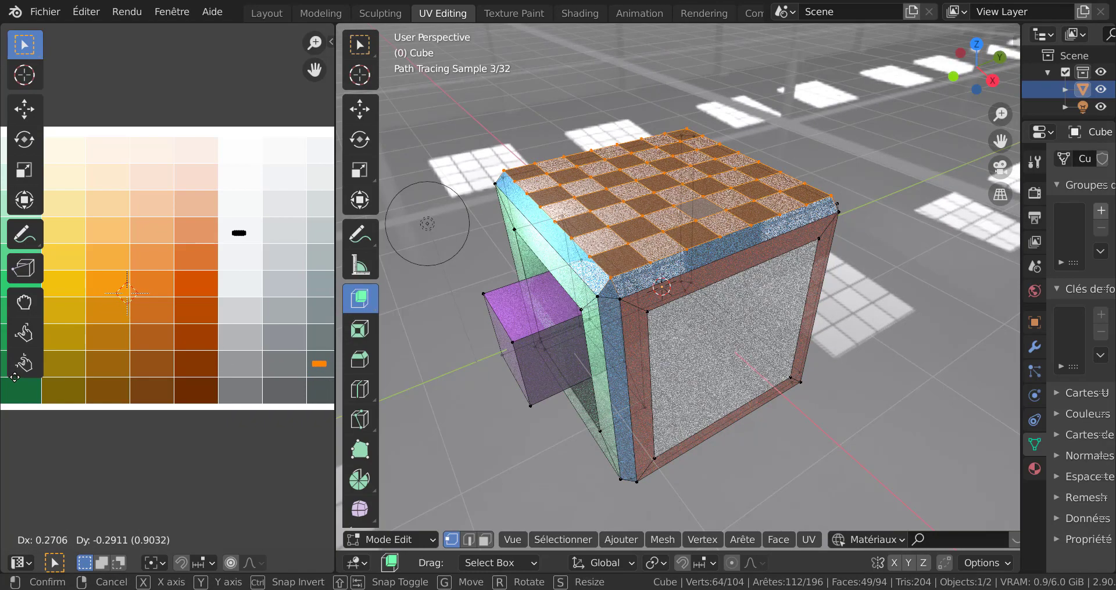
{"action": "left_click", "coordinate": [1, 383]}
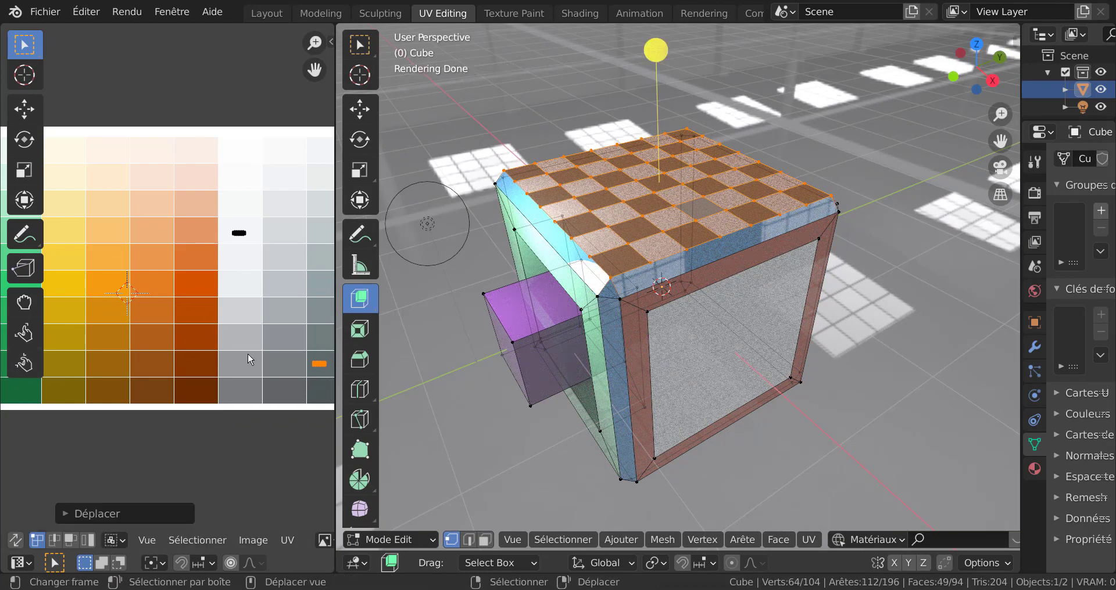
{"action": "middle_click_drag", "start_coordinate": [247, 353], "coordinate": [64, 296]}
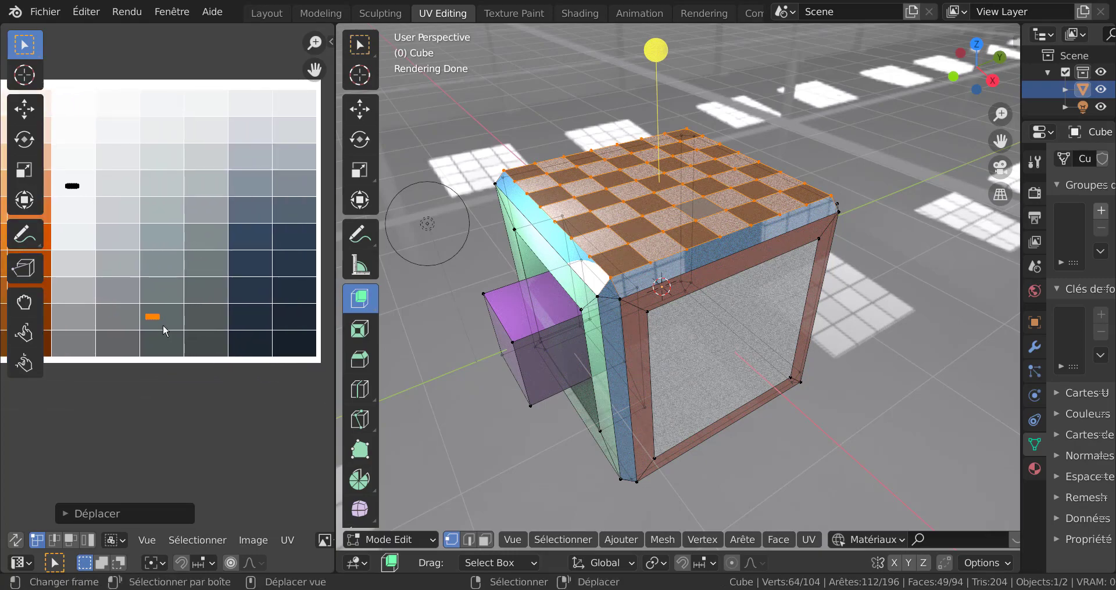
{"action": "key", "text": "g"}
{"action": "left_click", "coordinate": [269, 331]}
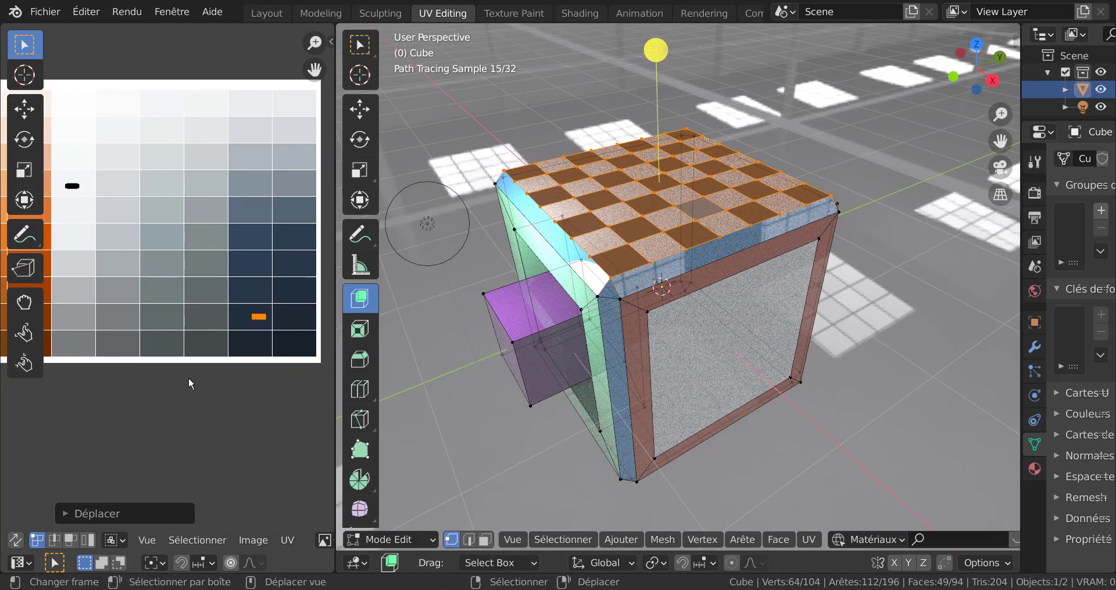
Return to Object Mode and examine the palette's dark swatches and the recoloured checkered cube from several sides
{"action": "key", "text": "Tab"}
{"action": "middle_click_drag", "start_coordinate": [687, 296], "coordinate": [677, 302]}
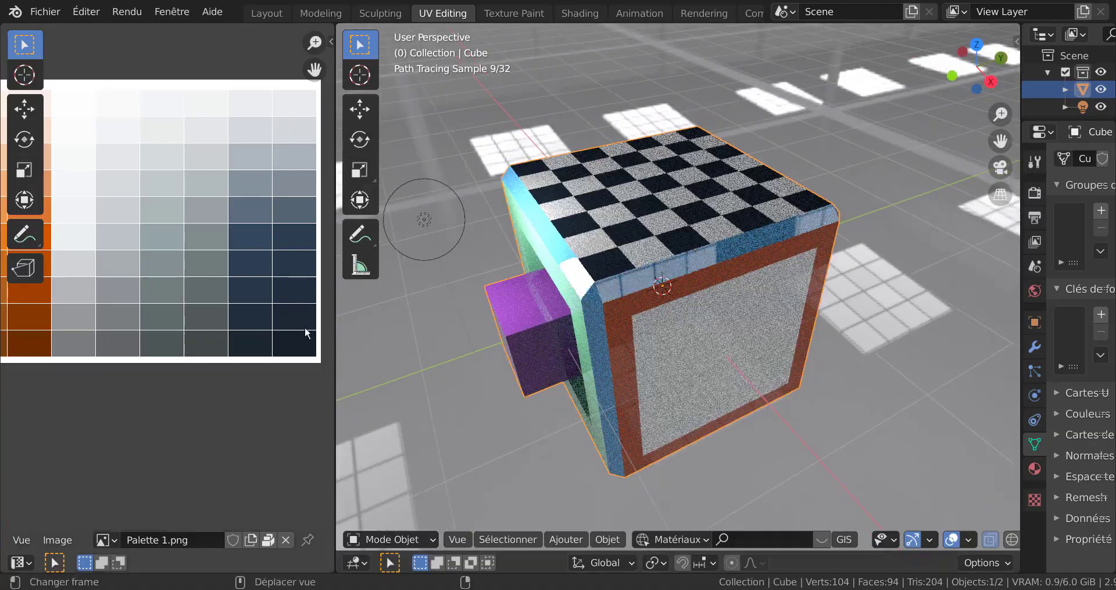
{"action": "scroll", "coordinate": [280, 326], "scroll_direction": "up", "scroll_amount": 3}
{"action": "middle_click_drag", "start_coordinate": [280, 324], "coordinate": [213, 326]}
{"action": "scroll", "coordinate": [703, 256], "scroll_direction": "up", "scroll_amount": 1}
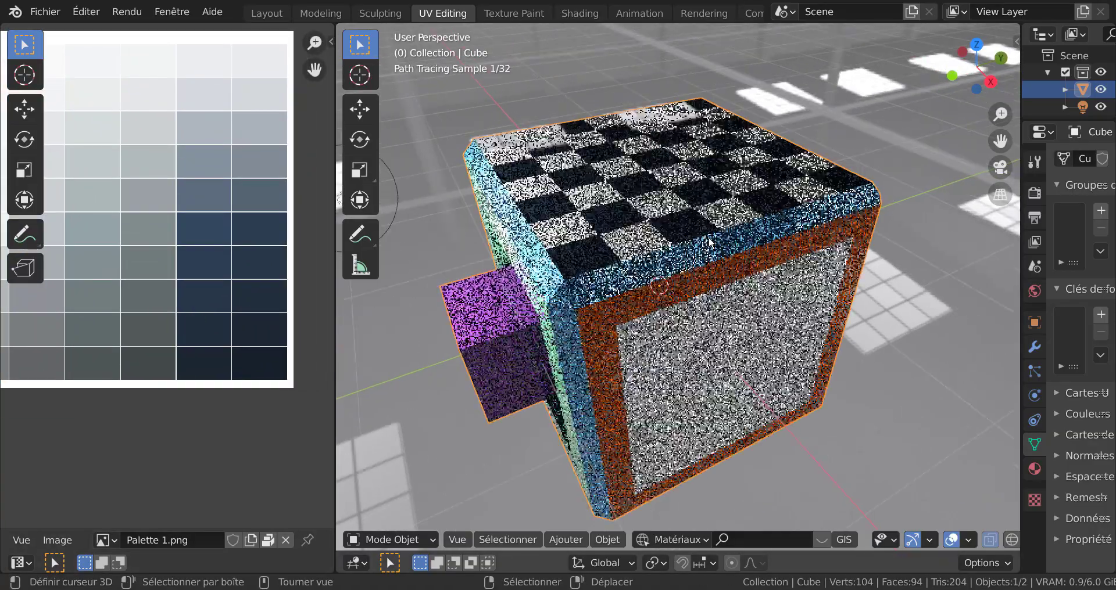
{"action": "middle_click_drag", "start_coordinate": [712, 249], "coordinate": [816, 223]}
{"action": "scroll", "coordinate": [808, 238], "scroll_direction": "down", "scroll_amount": 2}
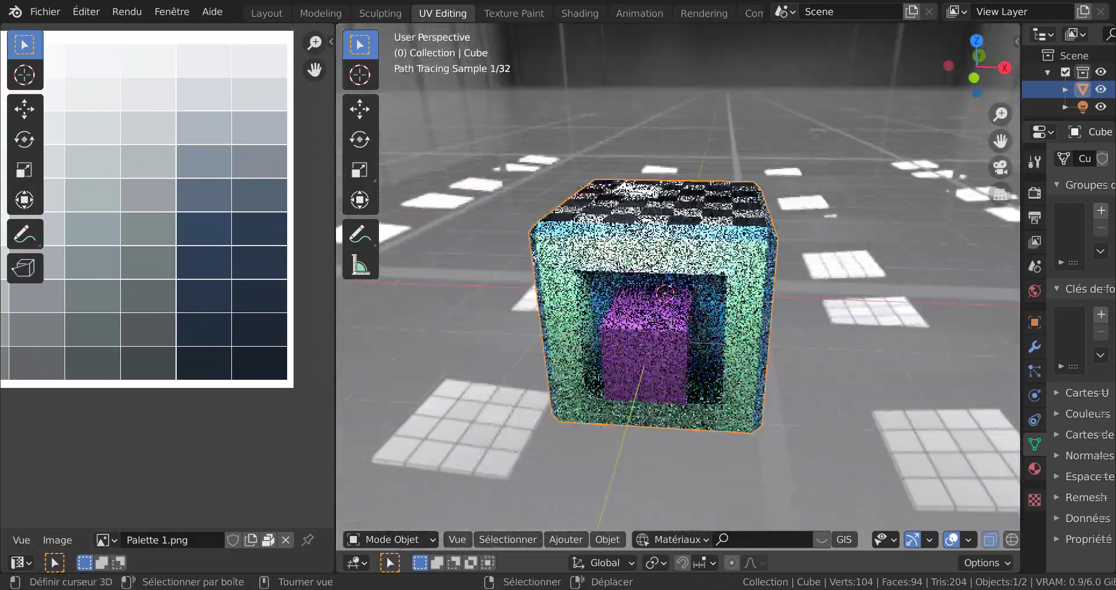
{"action": "mouse_move", "coordinate": [776, 256]}
{"action": "middle_mouse_down"}
{"action": "mouse_move", "coordinate": [829, 291]}
{"action": "mouse_move", "coordinate": [837, 281]}
{"action": "middle_mouse_up"}
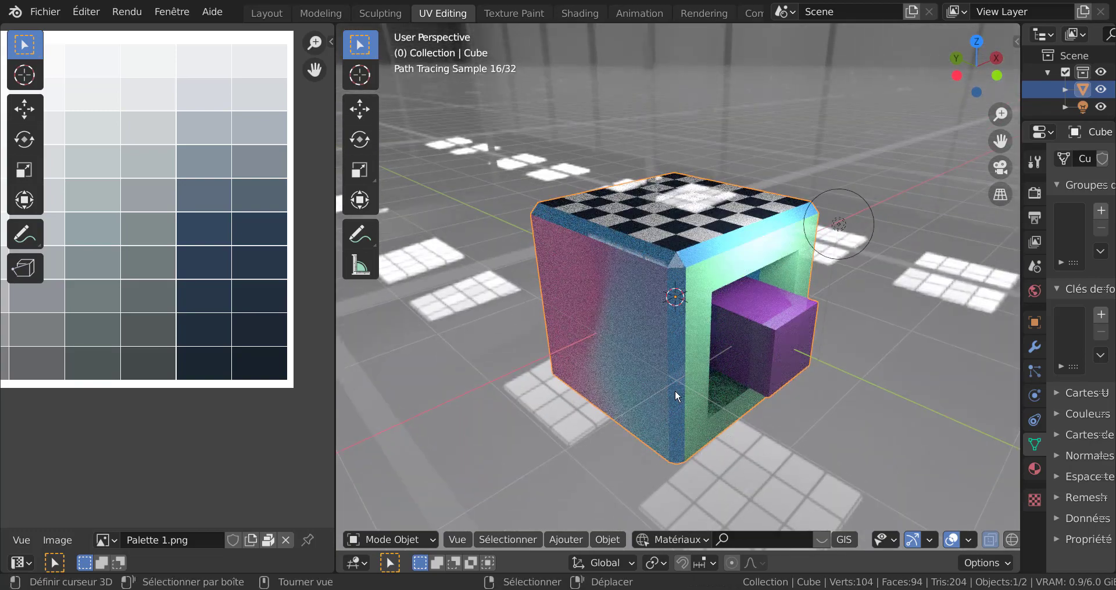
{"action": "scroll", "coordinate": [675, 389], "scroll_direction": "up", "scroll_amount": 1}
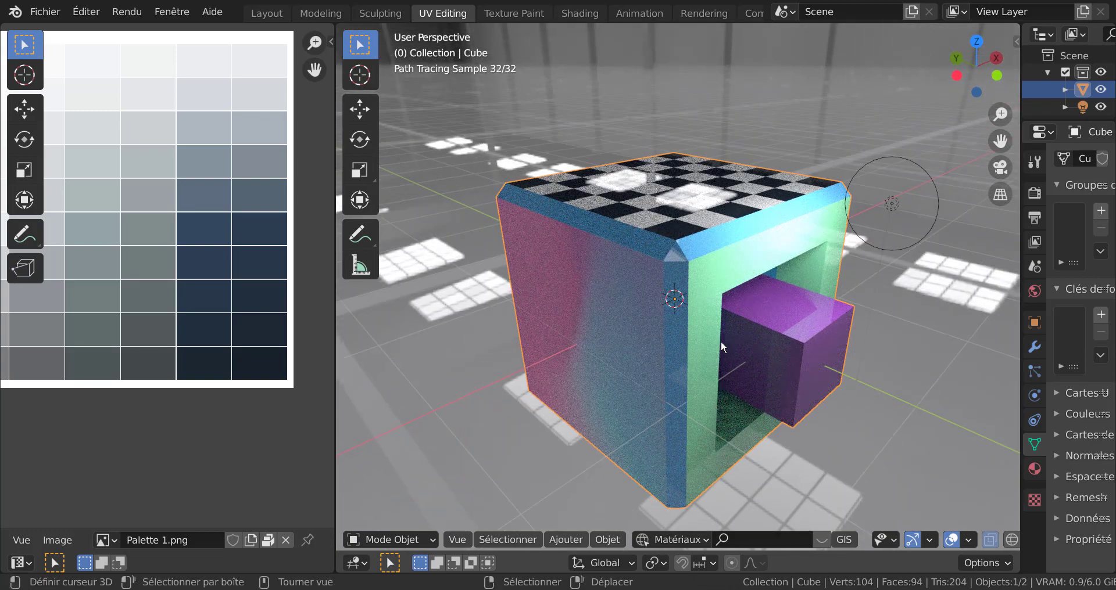
{"action": "scroll", "coordinate": [820, 372], "scroll_direction": "down", "scroll_amount": 3}
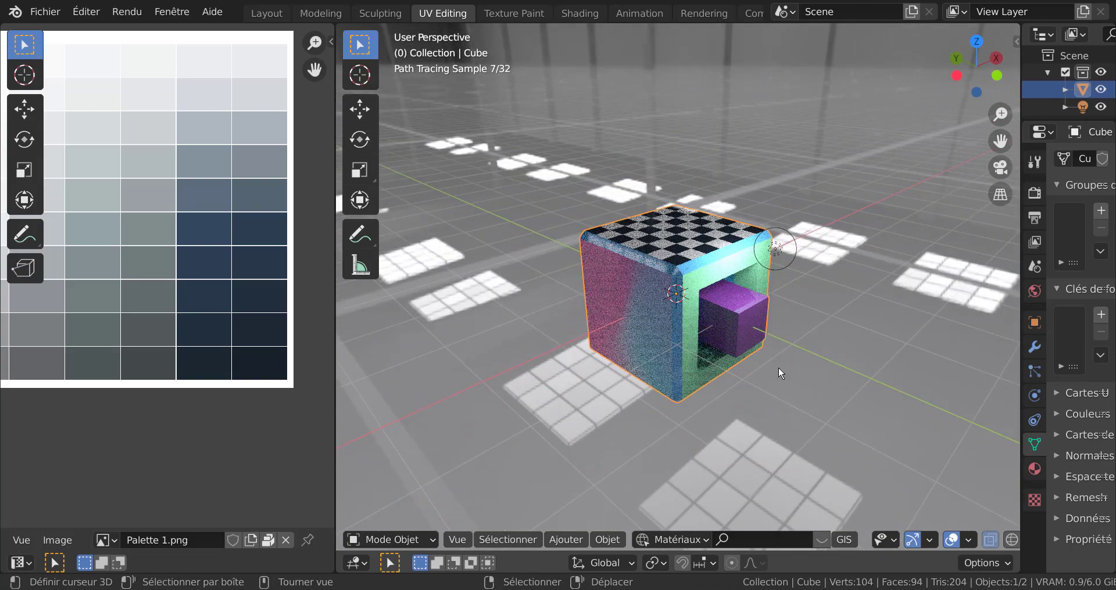
{"action": "mouse_move", "coordinate": [779, 367]}
{"action": "middle_mouse_down"}
{"action": "mouse_move", "coordinate": [592, 377]}
{"action": "mouse_move", "coordinate": [534, 453]}
{"action": "middle_mouse_up"}
Add a camera and align it to a low perspective view of the cube's front corner
{"action": "left_click", "coordinate": [506, 540]}
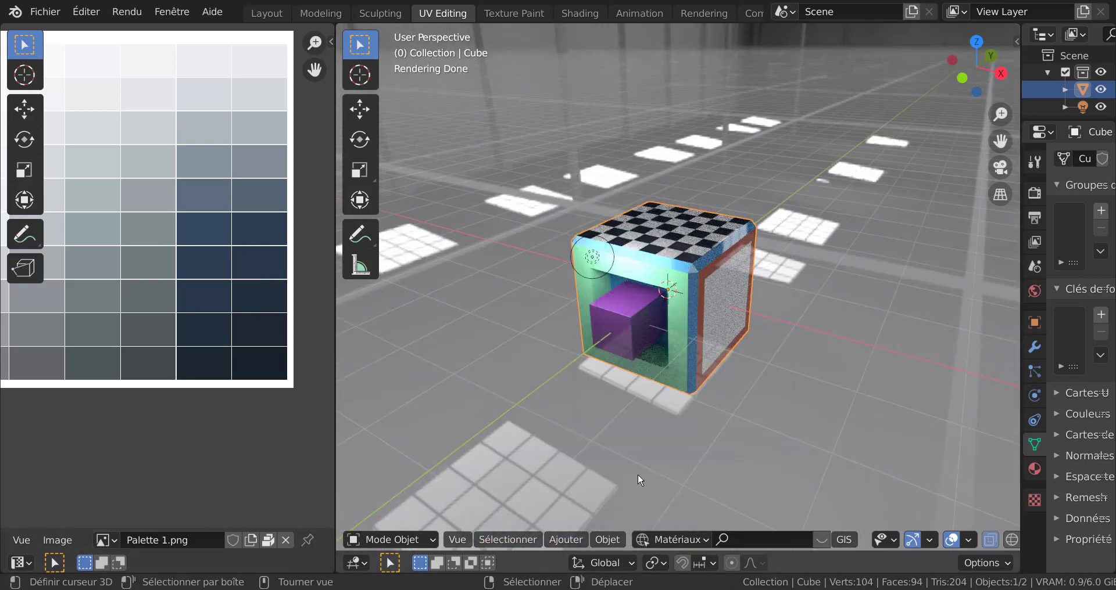
{"action": "left_click", "coordinate": [570, 539]}
{"action": "mouse_move", "coordinate": [514, 541]}
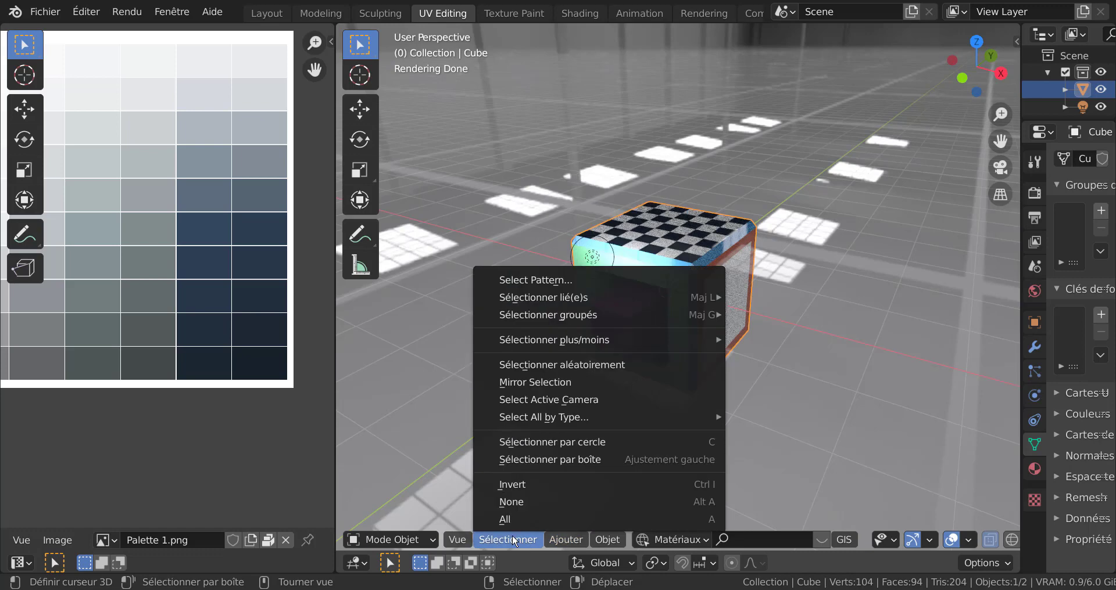
{"action": "mouse_move", "coordinate": [571, 544]}
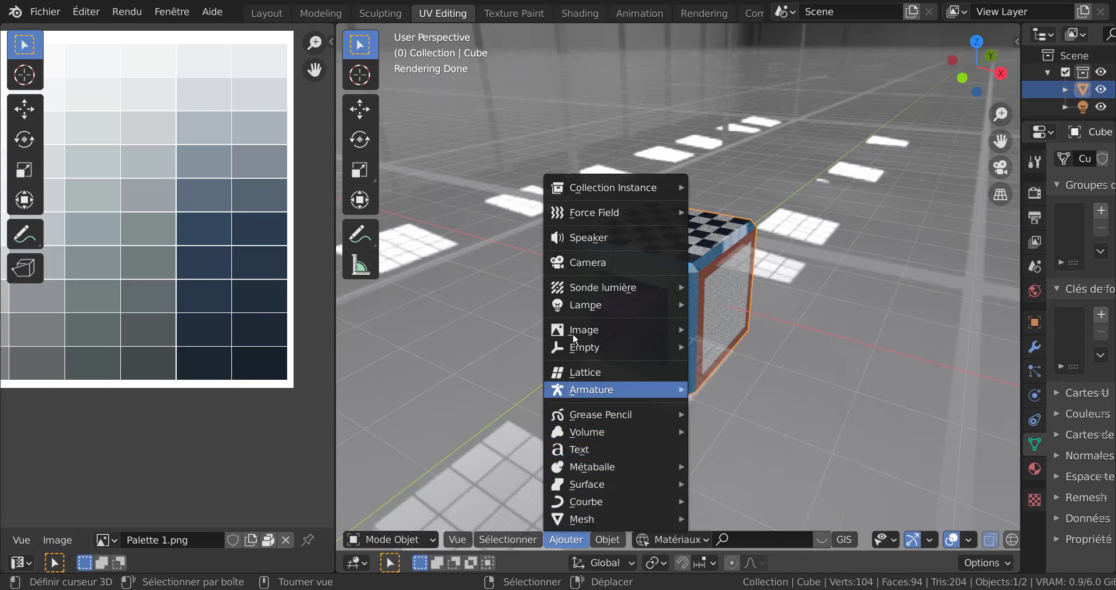
{"action": "left_click", "coordinate": [585, 261]}
{"action": "middle_click_drag", "start_coordinate": [744, 357], "coordinate": [720, 339]}
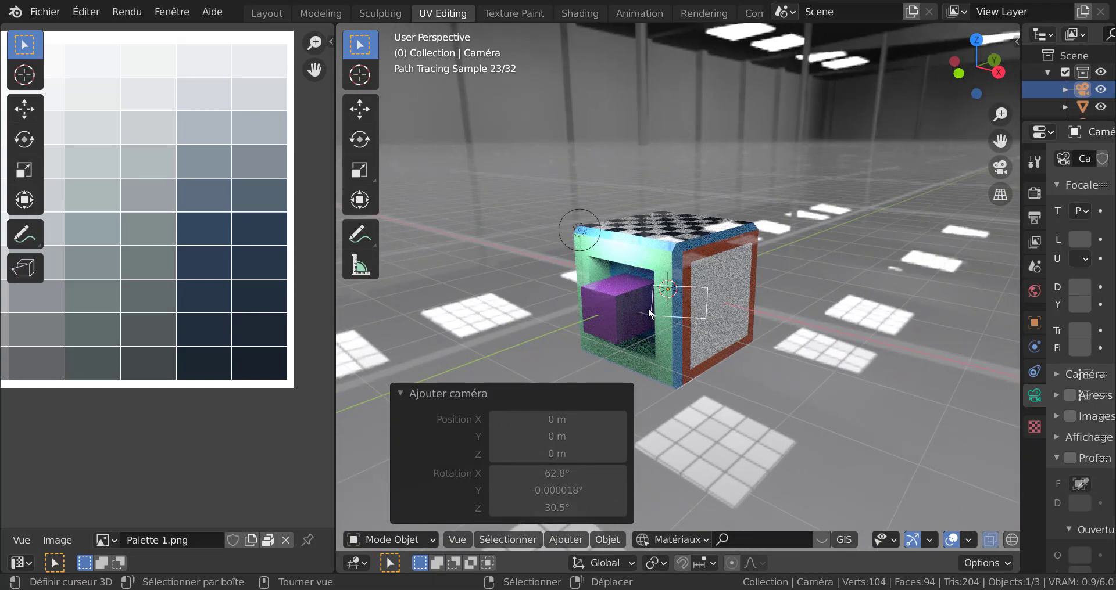
{"action": "middle_click_drag", "start_coordinate": [649, 309], "coordinate": [665, 320]}
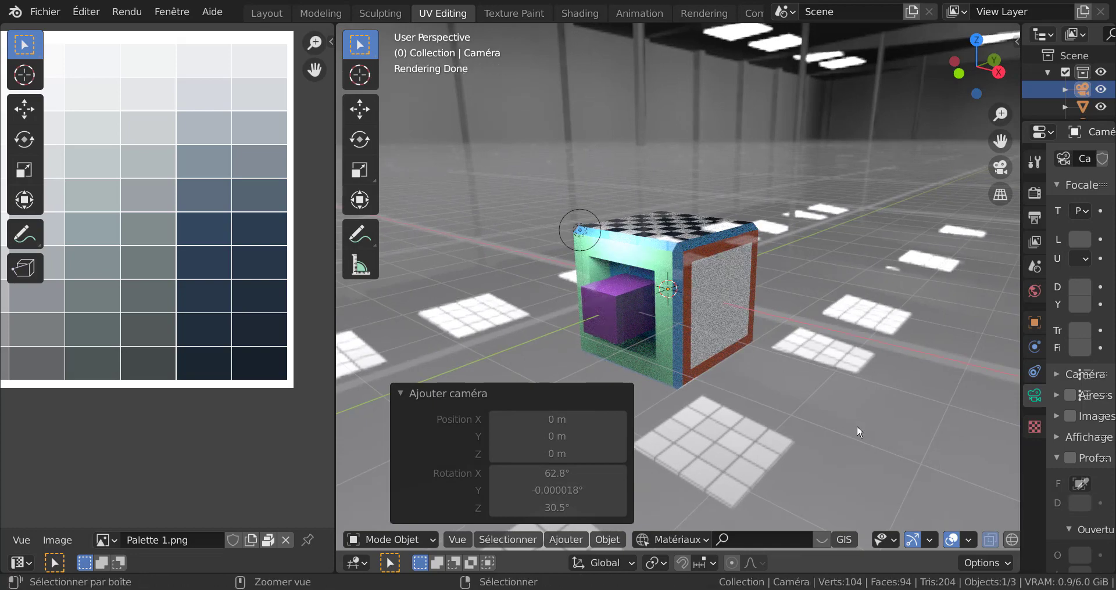
{"action": "key", "text": "ctrl+alt+KP_0"}
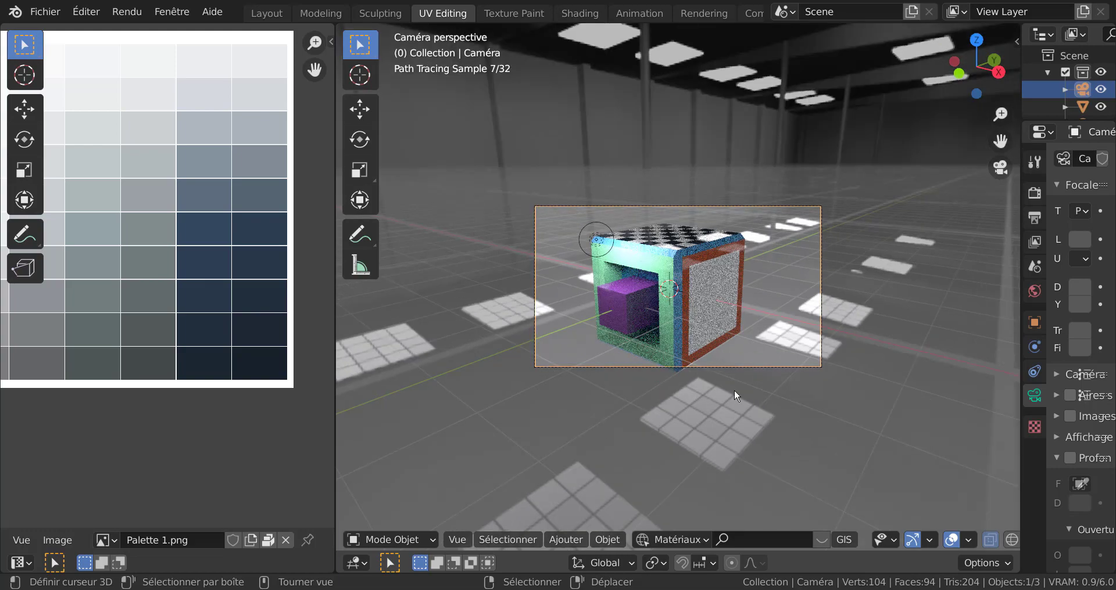
{"action": "mouse_move", "coordinate": [734, 389]}
{"action": "middle_mouse_down"}
{"action": "mouse_move", "coordinate": [832, 410]}
{"action": "mouse_move", "coordinate": [713, 329]}
{"action": "middle_mouse_up"}
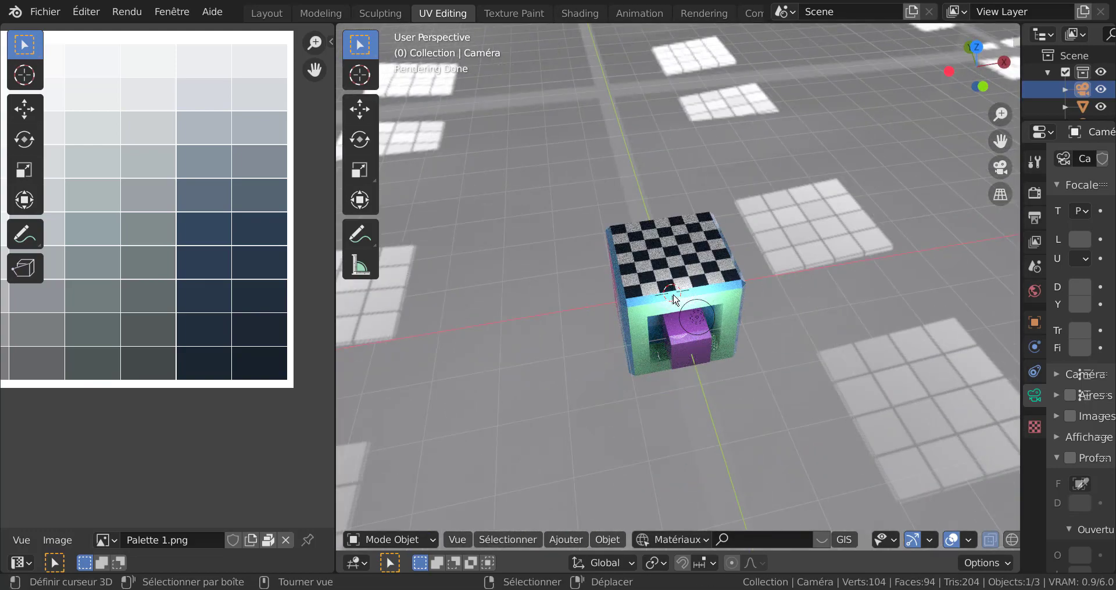
{"action": "left_click", "coordinate": [694, 317]}
{"action": "middle_click_drag", "start_coordinate": [727, 430], "coordinate": [688, 416]}
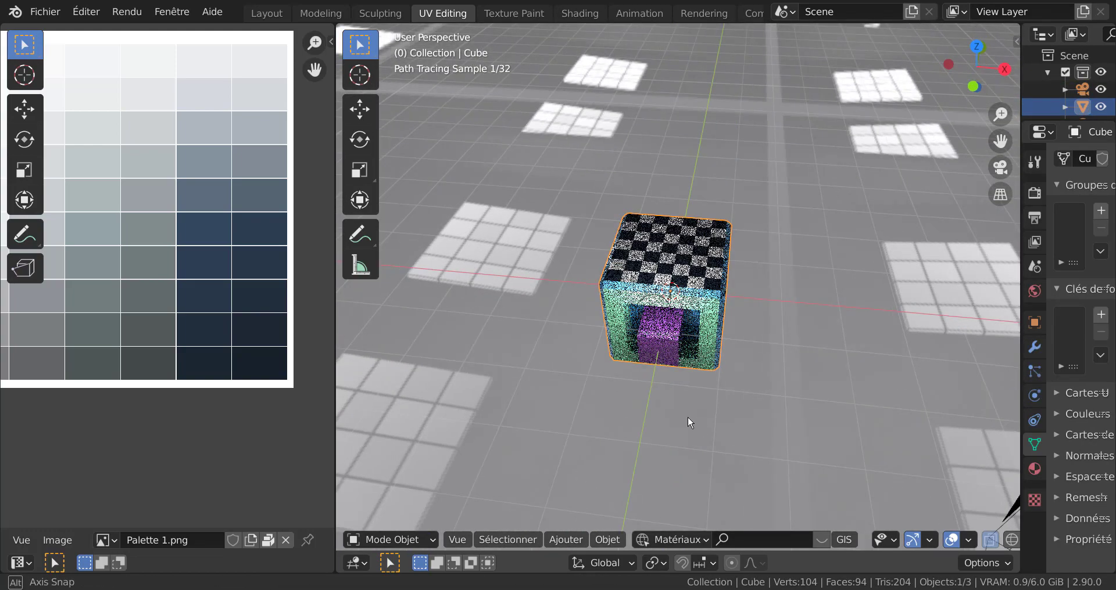
{"action": "key", "text": "g"}
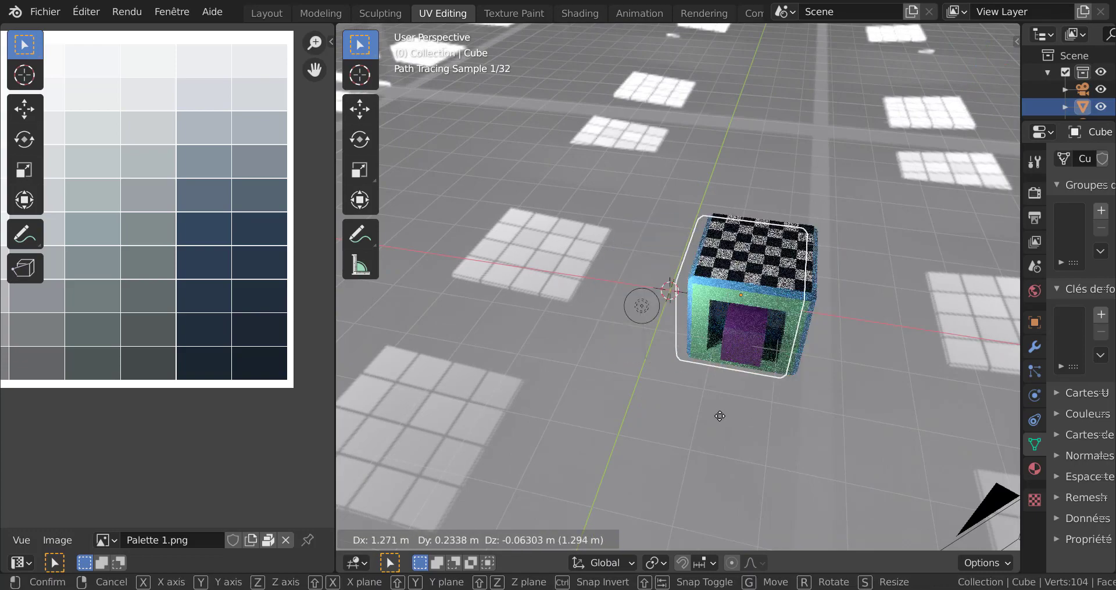
{"action": "key", "text": "Escape"}
Select the point light and reposition it in two moves, about 1.02 m along X and about -0.74 m along Y
{"action": "left_click", "coordinate": [645, 309]}
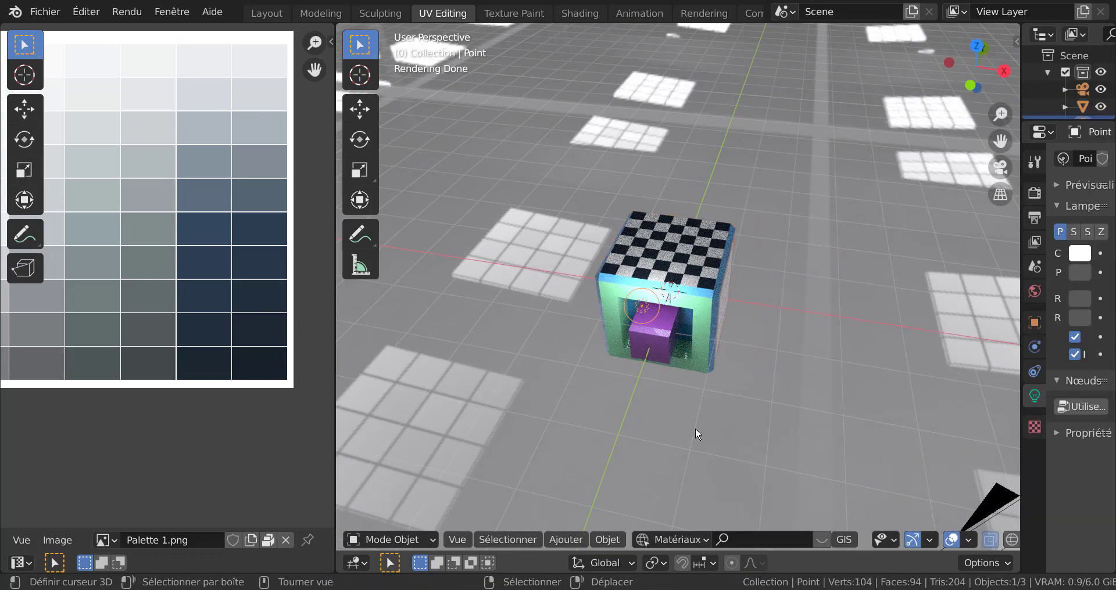
{"action": "key", "text": "g"}
{"action": "left_click", "coordinate": [775, 434]}
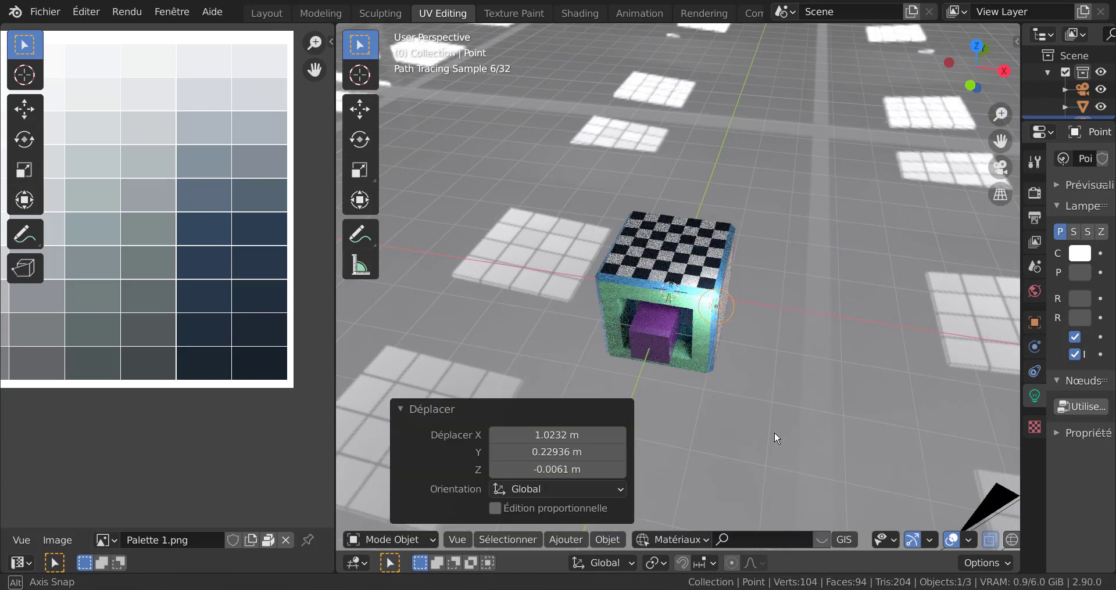
{"action": "middle_click_drag", "start_coordinate": [774, 431], "coordinate": [620, 423]}
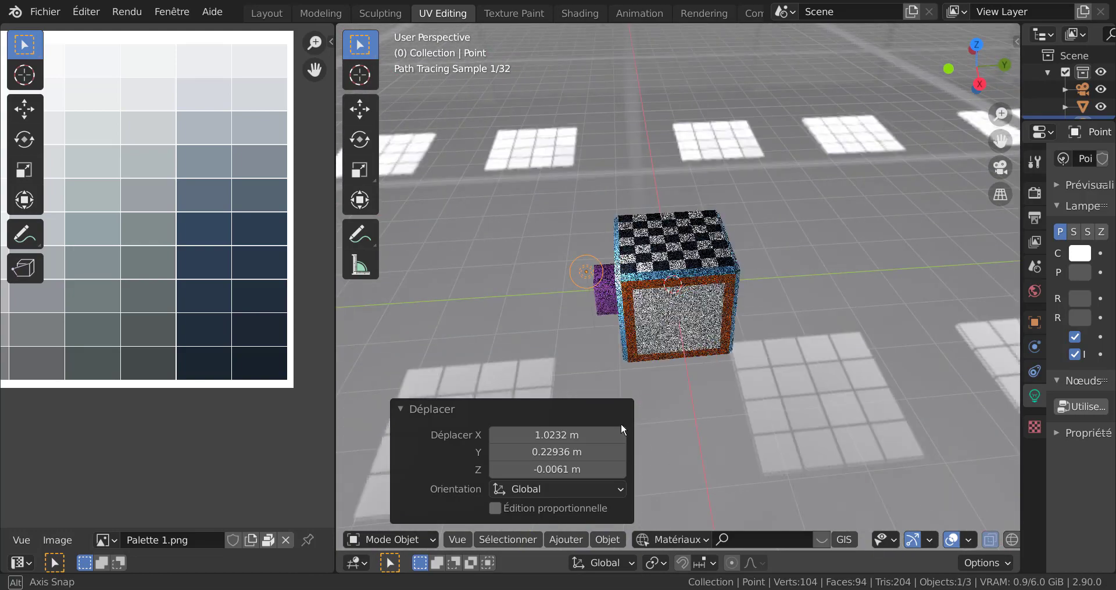
{"action": "key", "text": "g"}
{"action": "left_click", "coordinate": [682, 418]}
{"action": "middle_click_drag", "start_coordinate": [682, 417], "coordinate": [804, 385]}
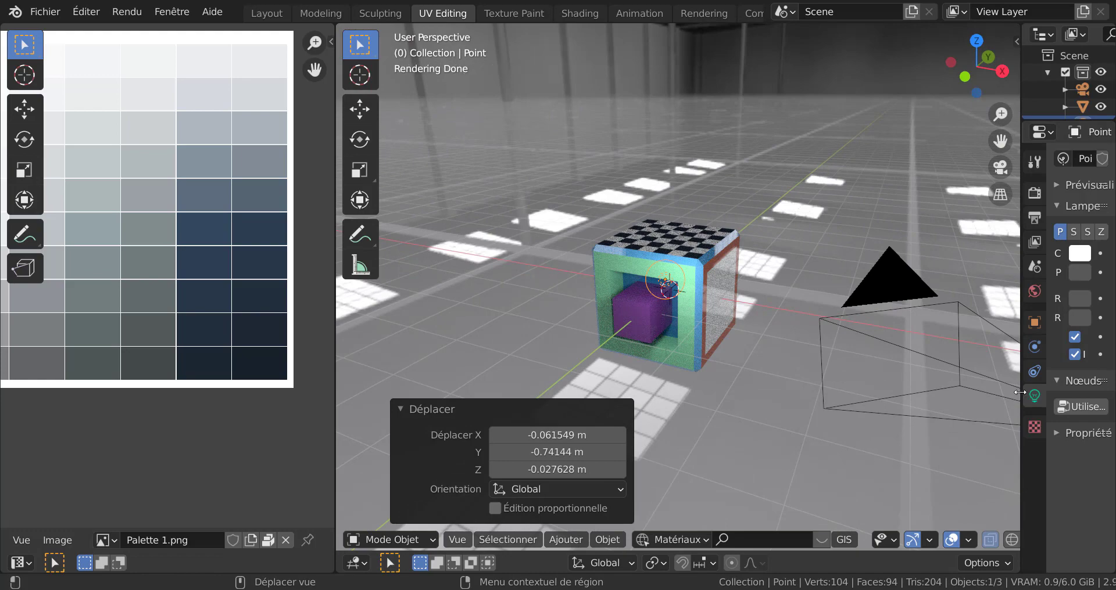
Widen the properties area, set the light's power to 131.6 W and change its type to Area (Zone)
{"action": "left_click_drag", "start_coordinate": [1023, 391], "coordinate": [859, 390]}
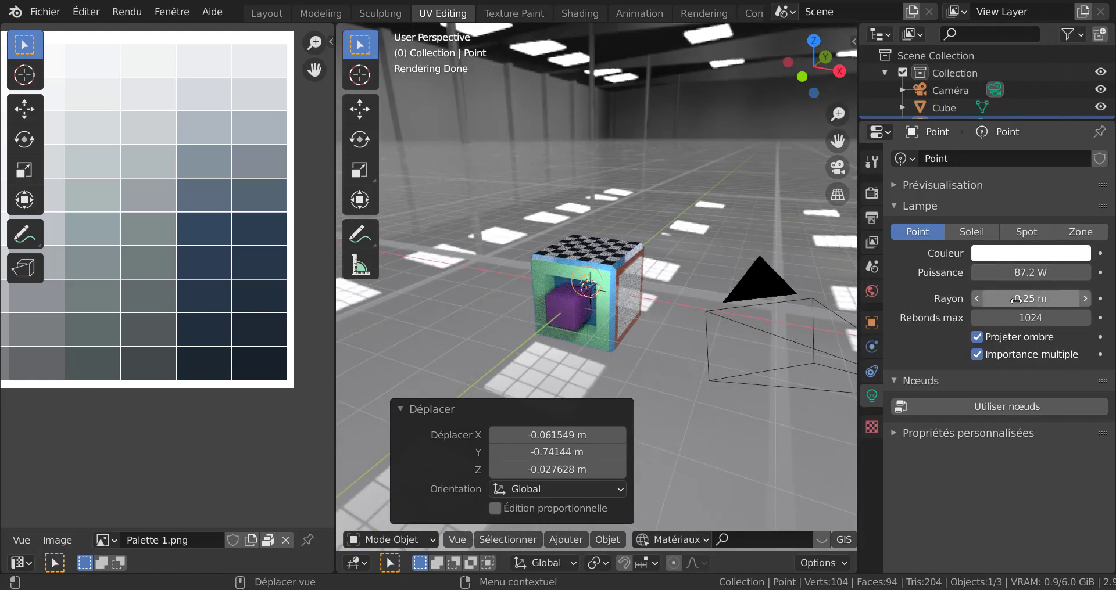
{"action": "left_click_drag", "start_coordinate": [1026, 273], "coordinate": [1066, 272]}
{"action": "left_click", "coordinate": [1081, 232]}
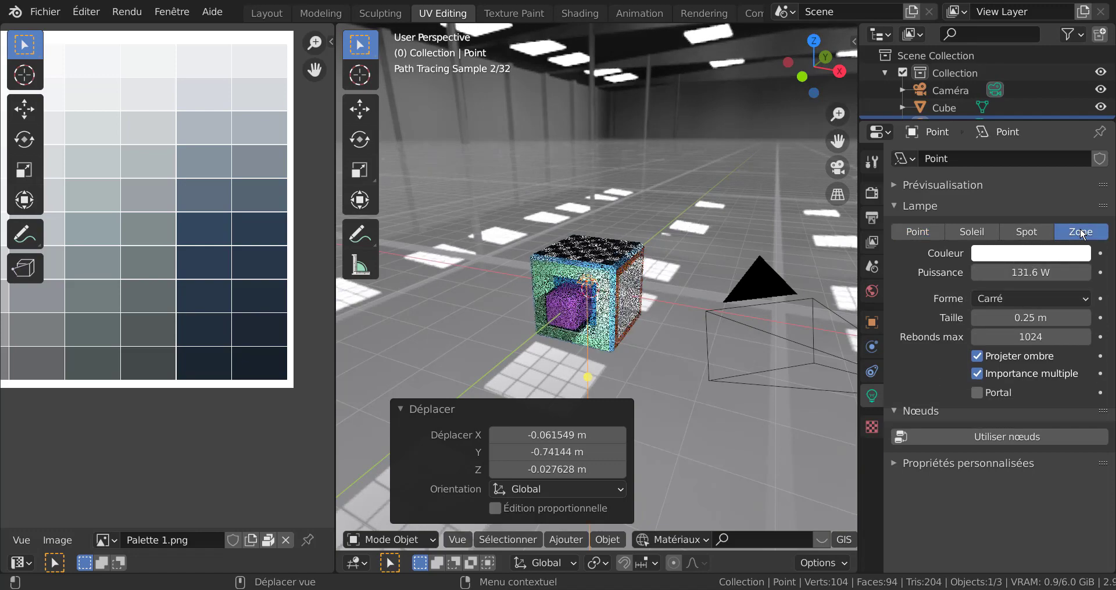
Raise the area light about 1.41 m along the global Z axis so it sits above the cube
{"action": "middle_click_drag", "start_coordinate": [678, 398], "coordinate": [598, 398]}
{"action": "key", "text": "g"}
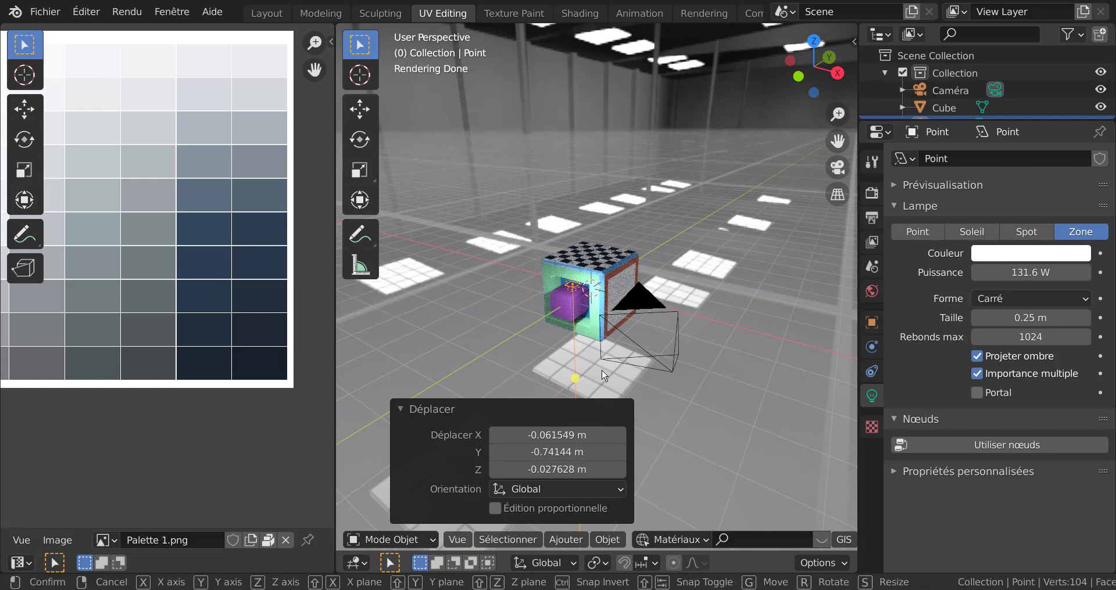
{"action": "key", "text": "z"}
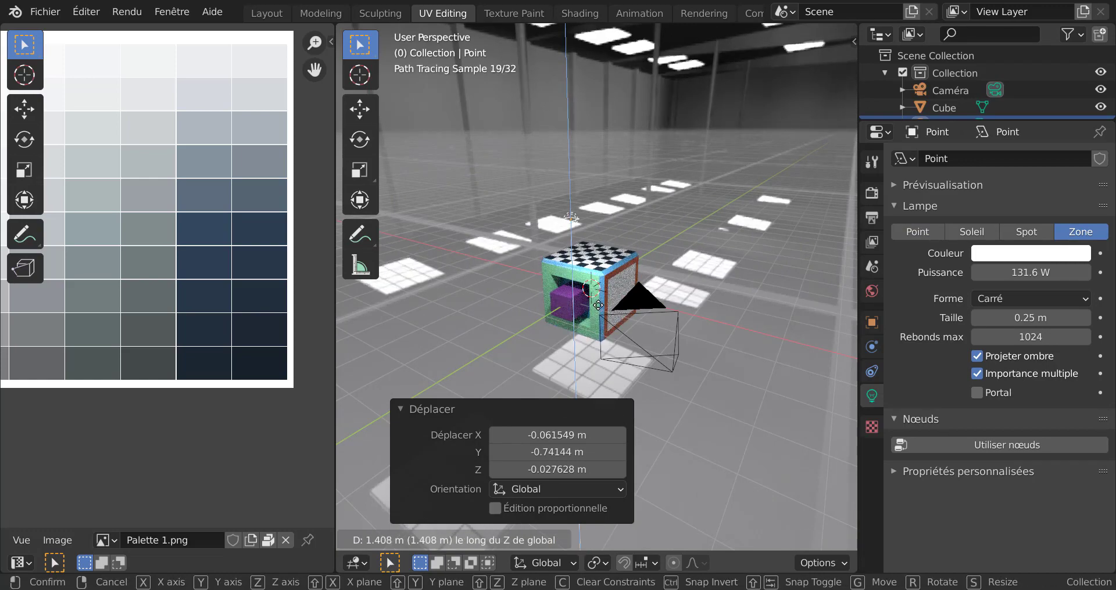
{"action": "left_click", "coordinate": [601, 357]}
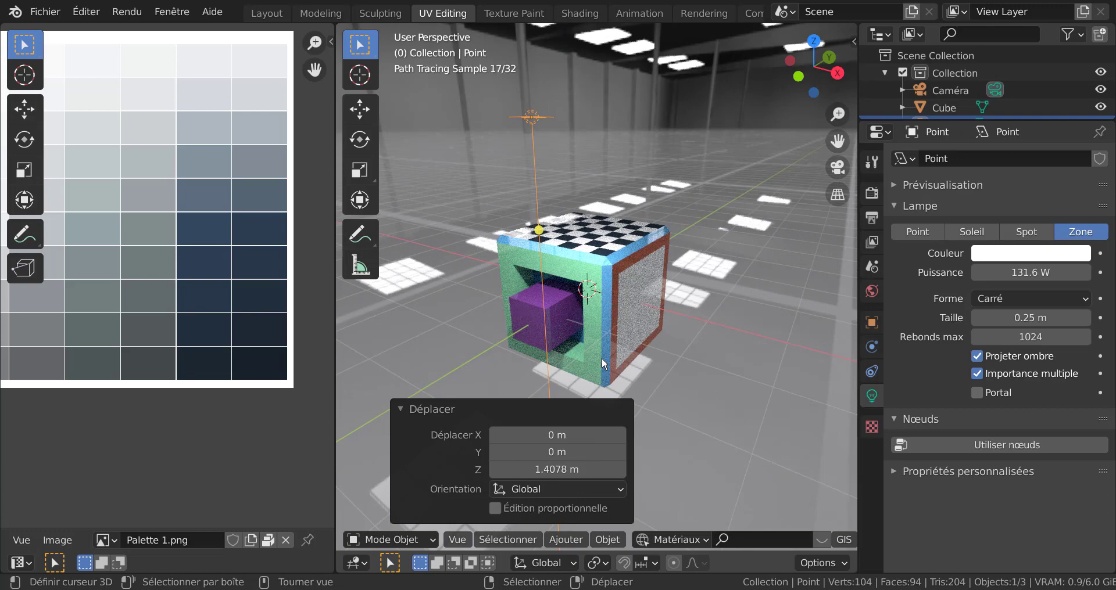
Look through the camera and examine the lit cube within the frame
{"action": "key", "text": "KP_0"}
{"action": "scroll", "coordinate": [646, 357], "scroll_direction": "up", "scroll_amount": 3}
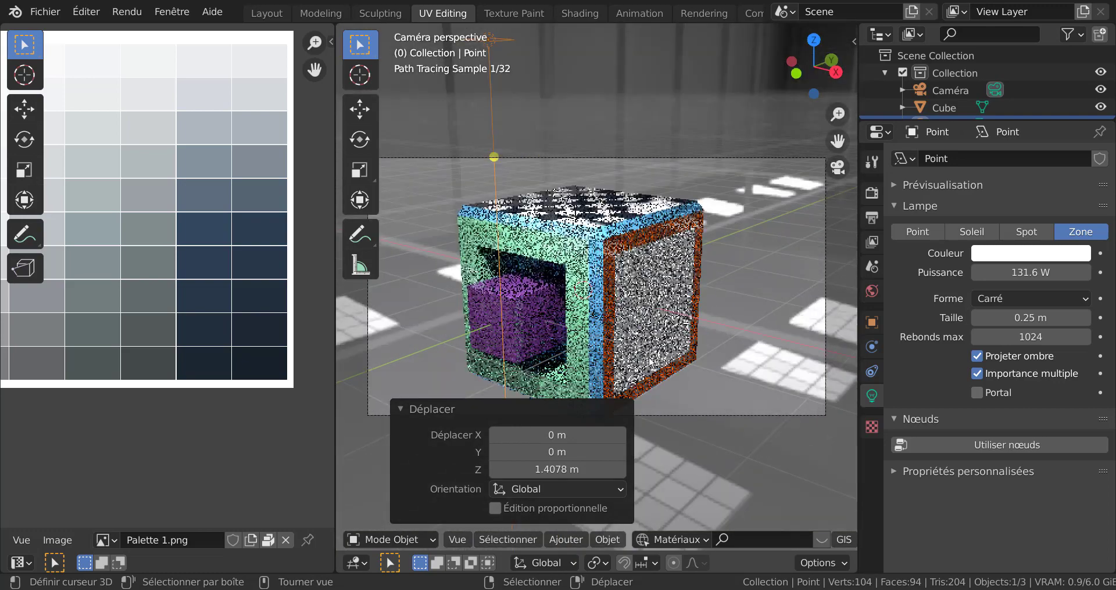
{"action": "scroll", "coordinate": [648, 357], "scroll_direction": "up", "scroll_amount": 1}
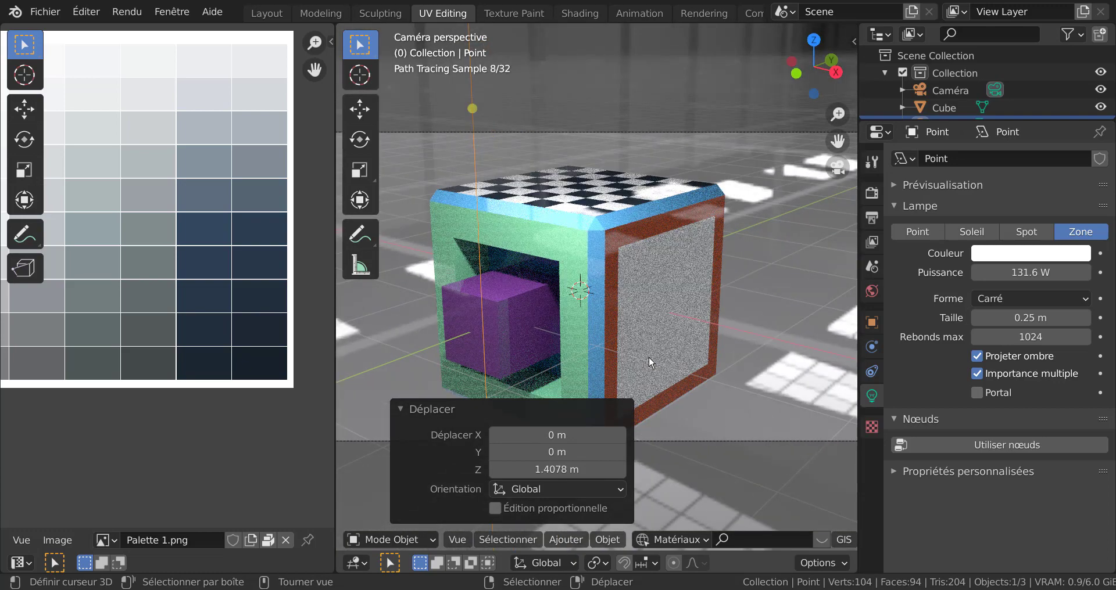
{"action": "scroll", "coordinate": [653, 295], "scroll_direction": "down", "scroll_amount": 1}
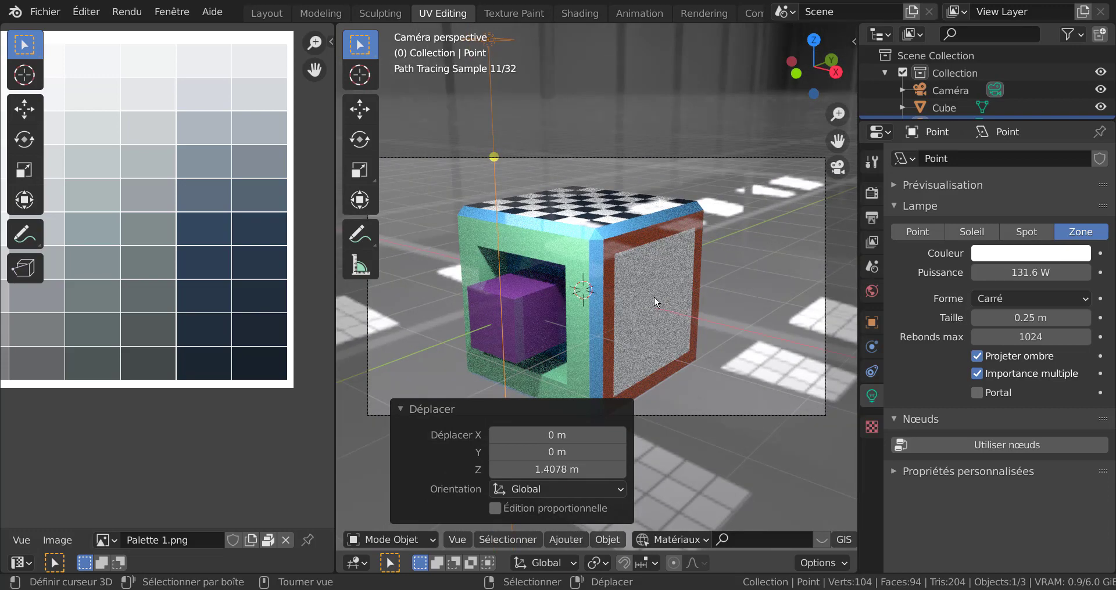
Set the world background strength to 1.5 and collapse the last move's settings in the viewport
{"action": "left_click", "coordinate": [870, 292]}
{"action": "left_click_drag", "start_coordinate": [1030, 413], "coordinate": [1059, 413]}
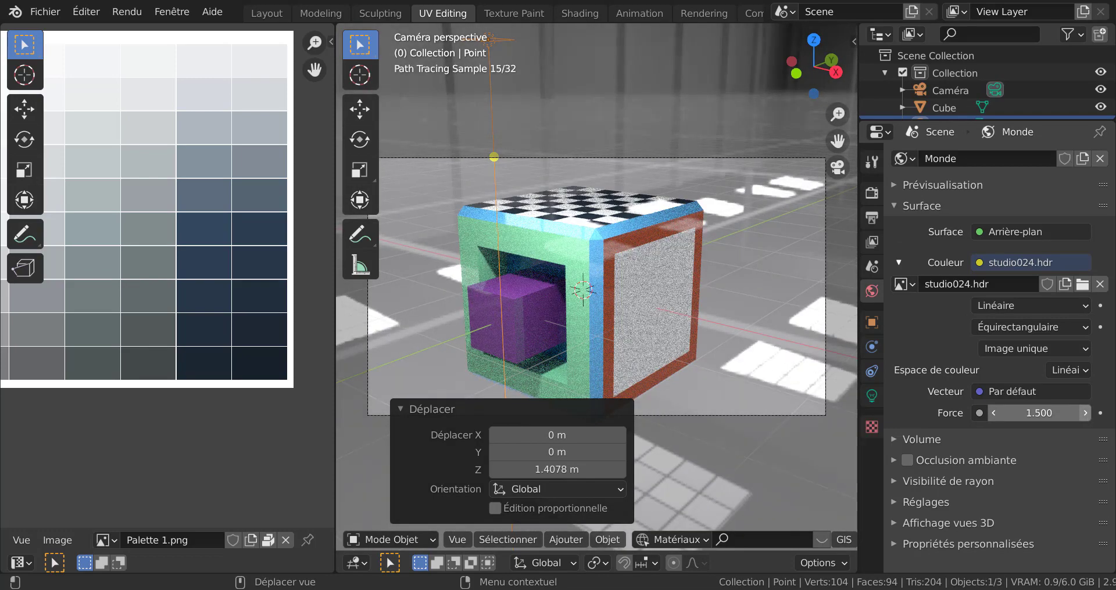
{"action": "scroll", "coordinate": [609, 351], "scroll_direction": "down", "scroll_amount": 1}
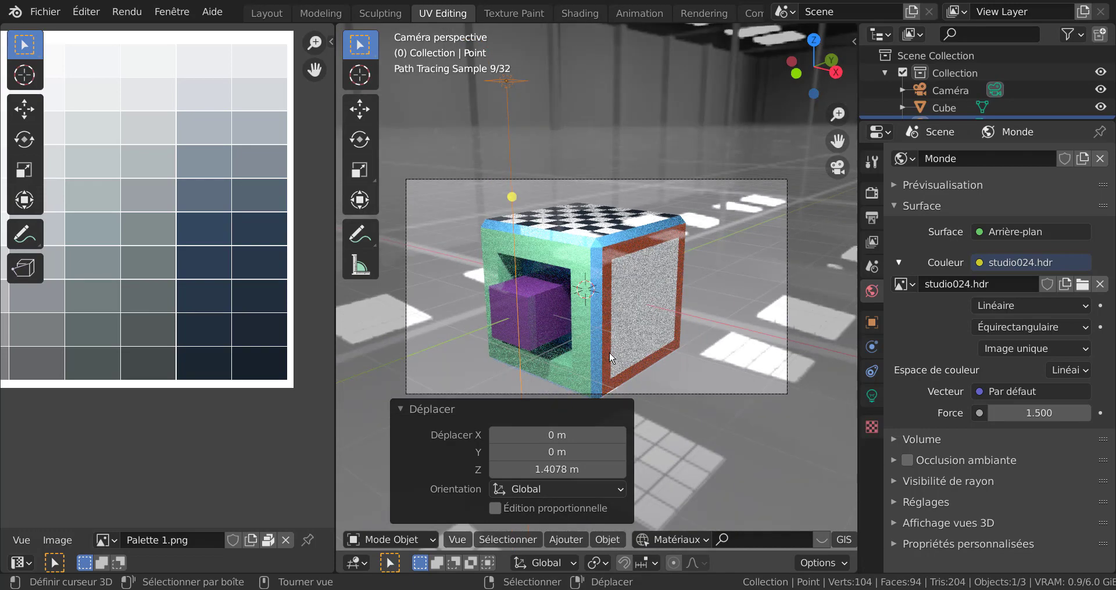
{"action": "left_click", "coordinate": [570, 410]}
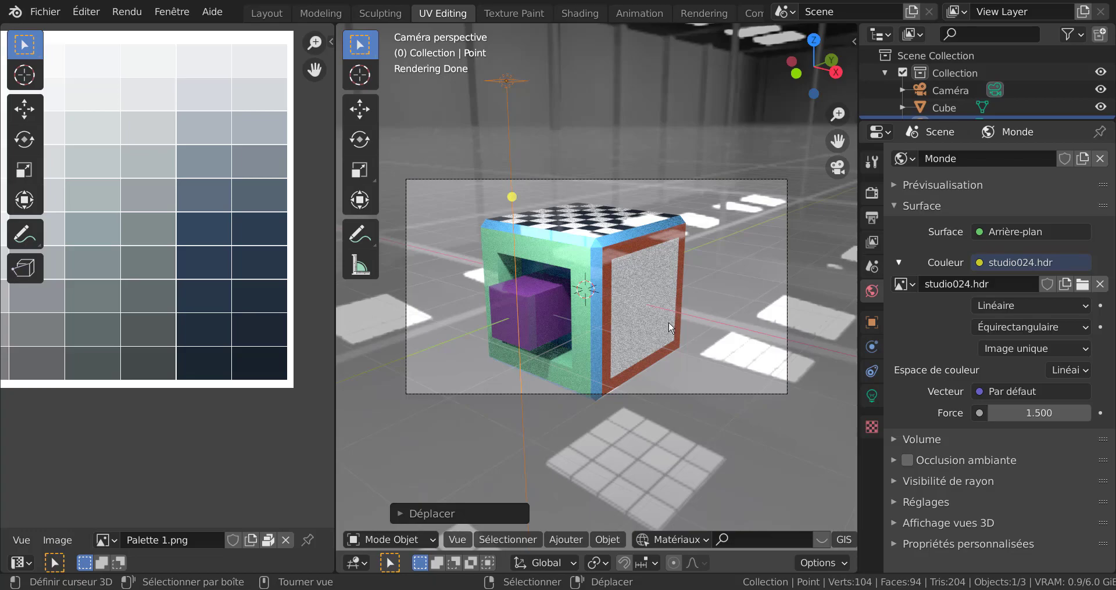
Render the camera view, examine the whole image of the cube and close the render
{"action": "key", "text": "F12"}
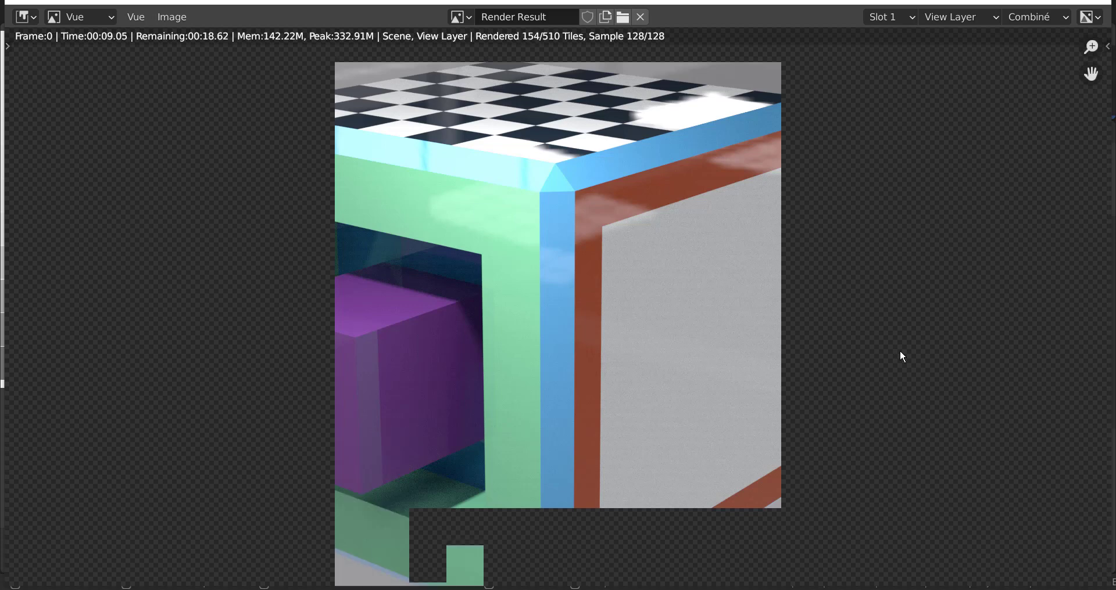
{"action": "scroll", "coordinate": [926, 341], "scroll_direction": "down", "scroll_amount": 1}
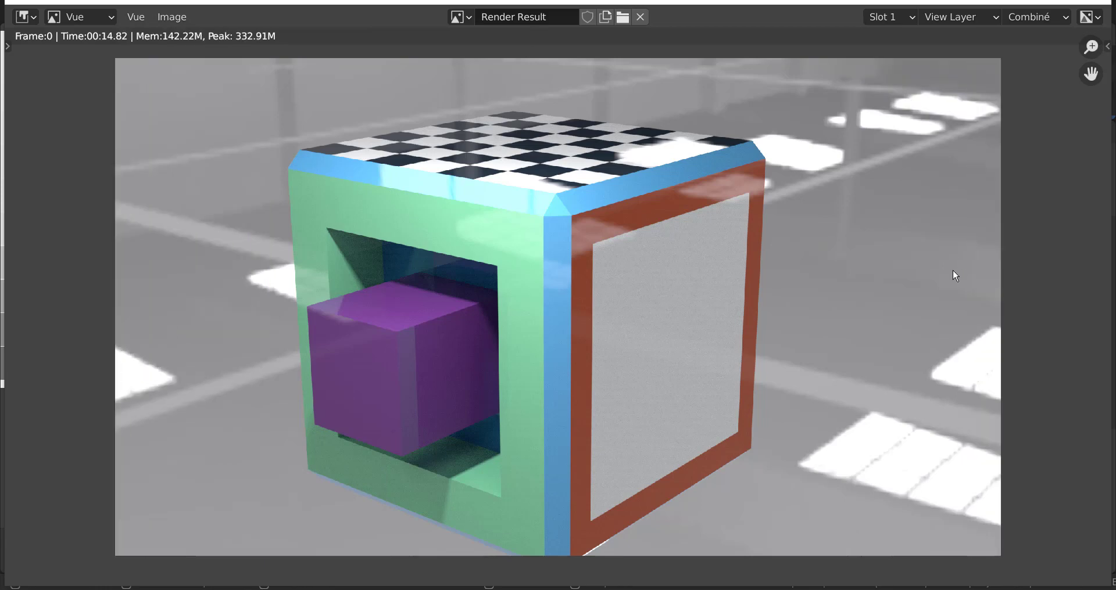
{"action": "left_click", "coordinate": [1104, 3]}
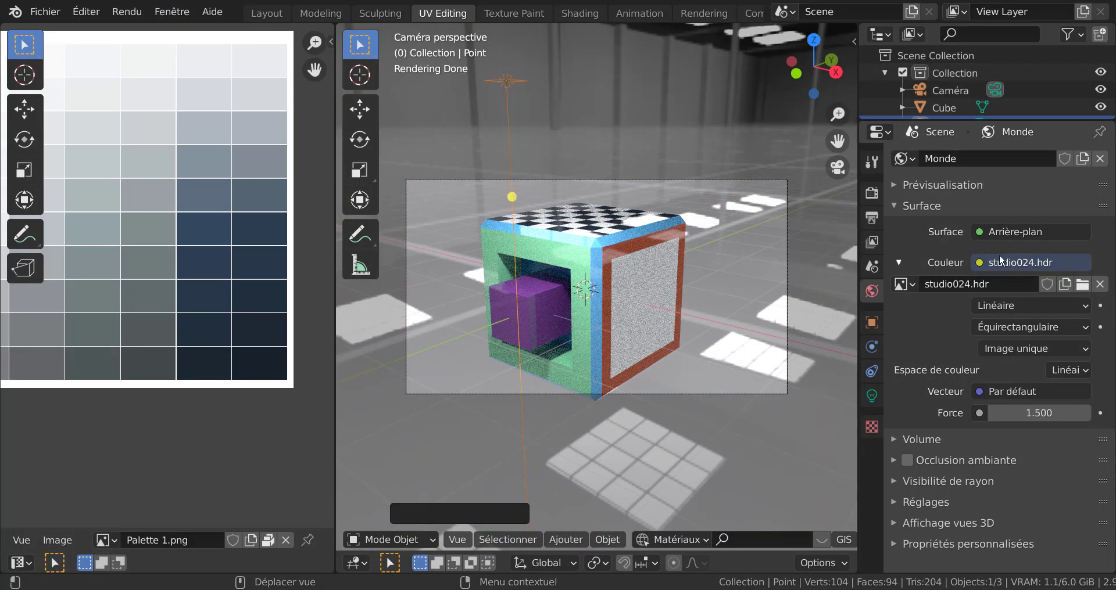
Select the cube and enable ambient occlusion in the world settings
{"action": "left_click", "coordinate": [871, 193]}
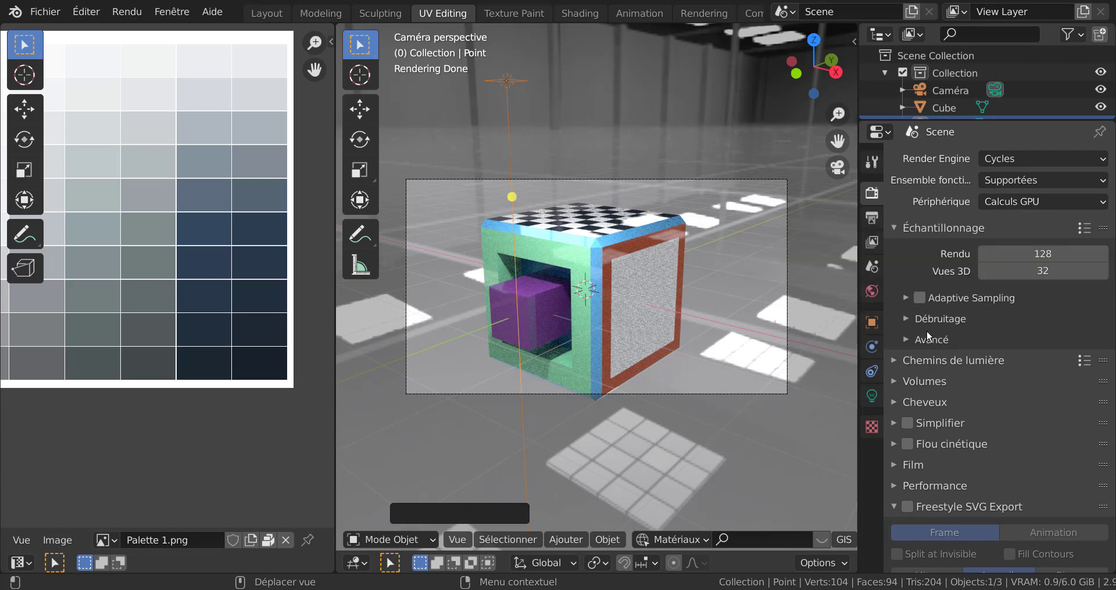
{"action": "left_click", "coordinate": [649, 281]}
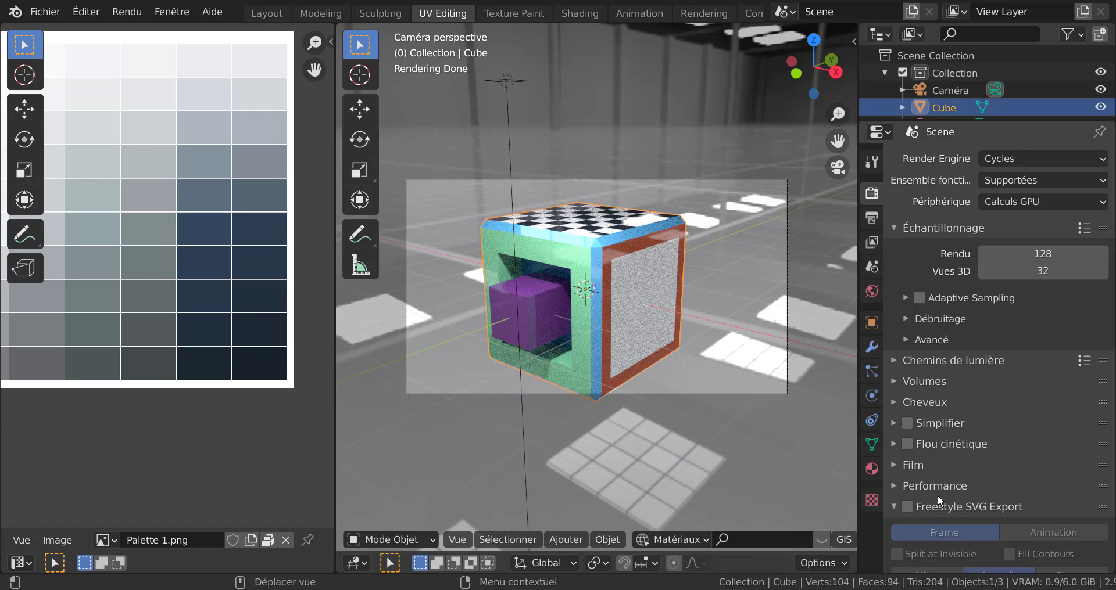
{"action": "left_click", "coordinate": [868, 292]}
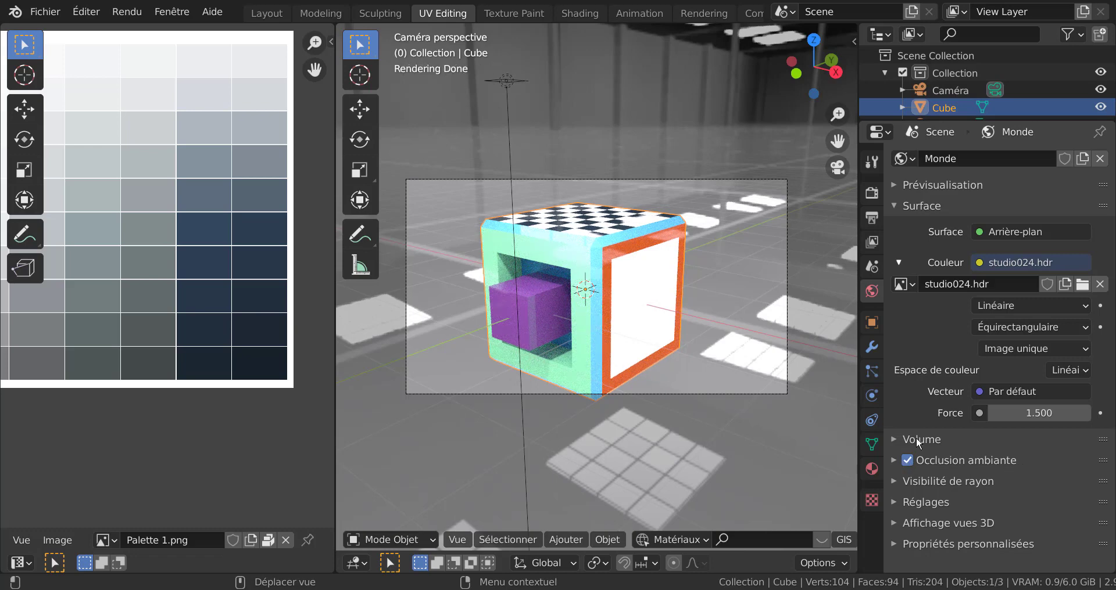
{"action": "scroll", "coordinate": [683, 342], "scroll_direction": "up", "scroll_amount": 2}
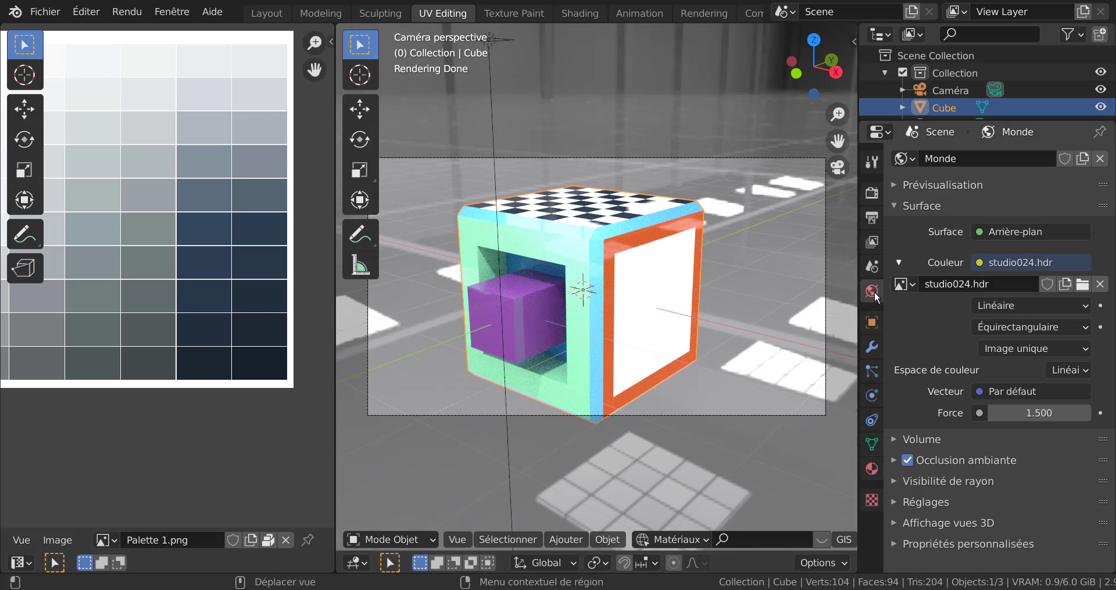
Lower the world background strength to 0.8 and further to 0.2, checking the cube in the camera view
{"action": "left_click", "coordinate": [999, 411]}
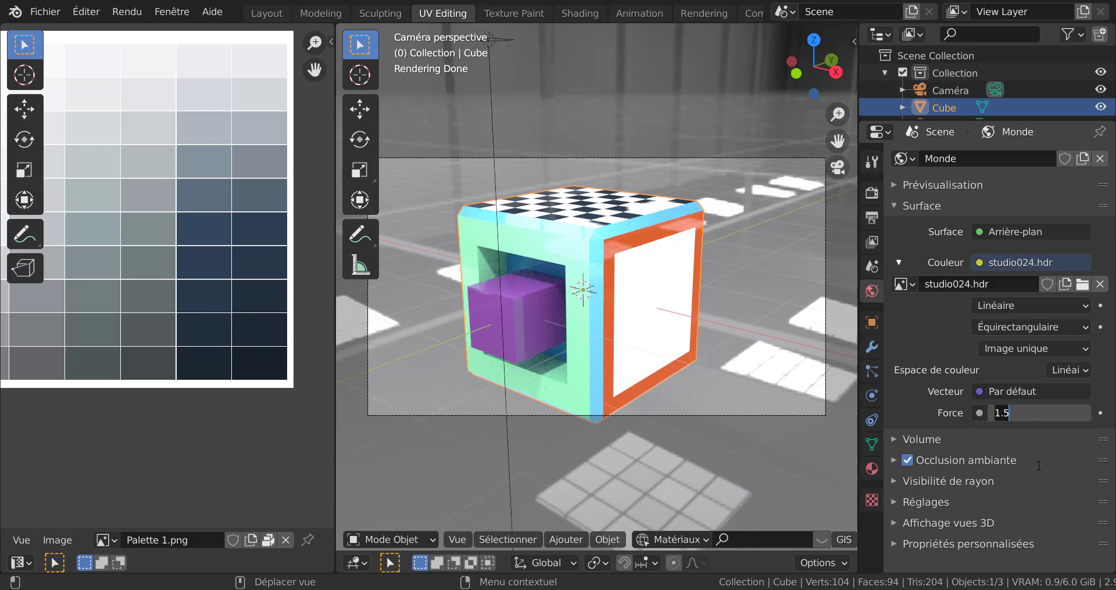
{"action": "key", "text": "Escape"}
{"action": "left_click", "coordinate": [1036, 413]}
{"action": "key", "text": "Return"}
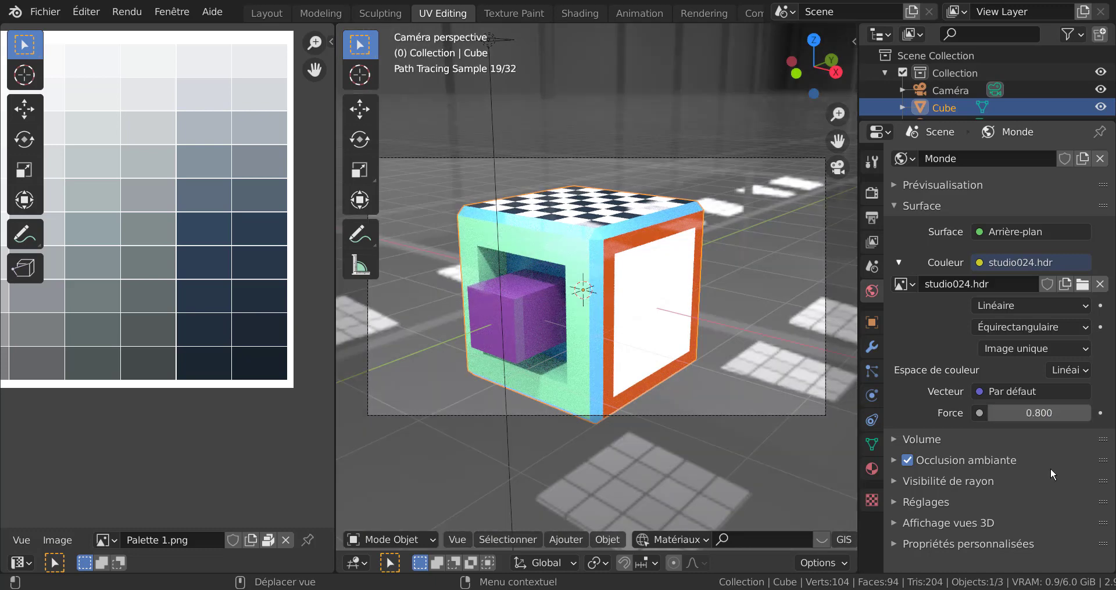
{"action": "left_click_drag", "start_coordinate": [1048, 419], "coordinate": [1070, 412]}
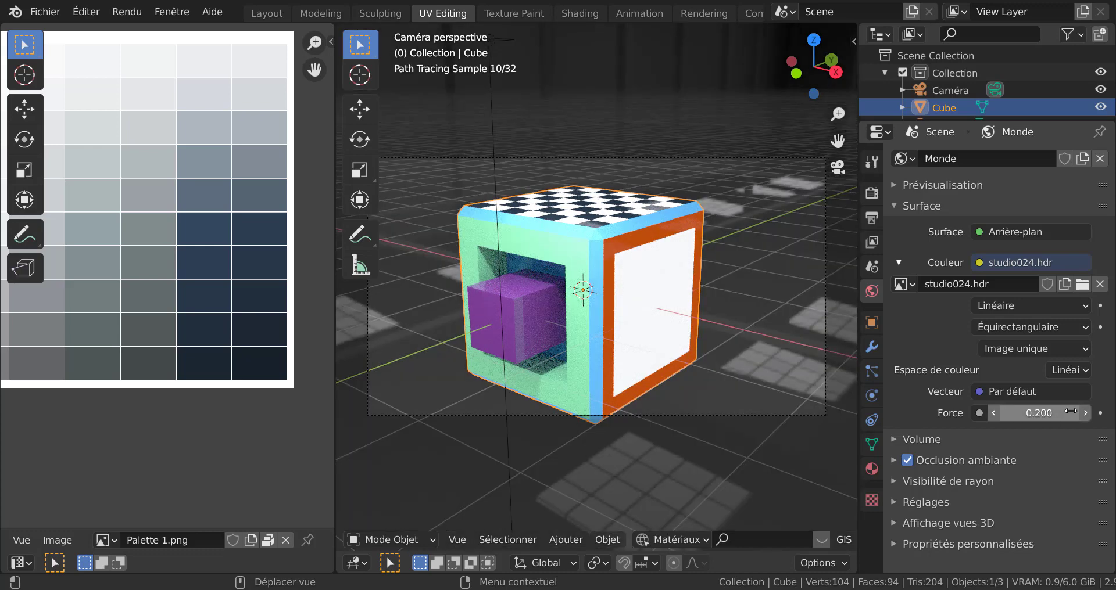
{"action": "scroll", "coordinate": [672, 381], "scroll_direction": "up", "scroll_amount": 2}
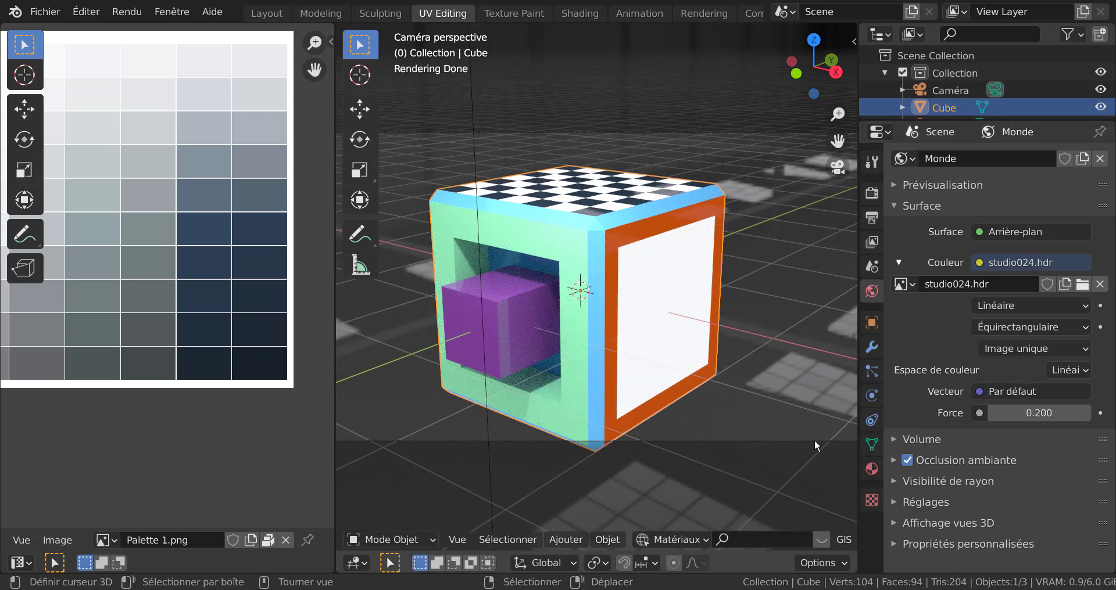
Set the world strength to 0.5 and adjust ambient occlusion to a factor of 0.45 and a distance of -33.9 m
{"action": "left_click", "coordinate": [893, 460]}
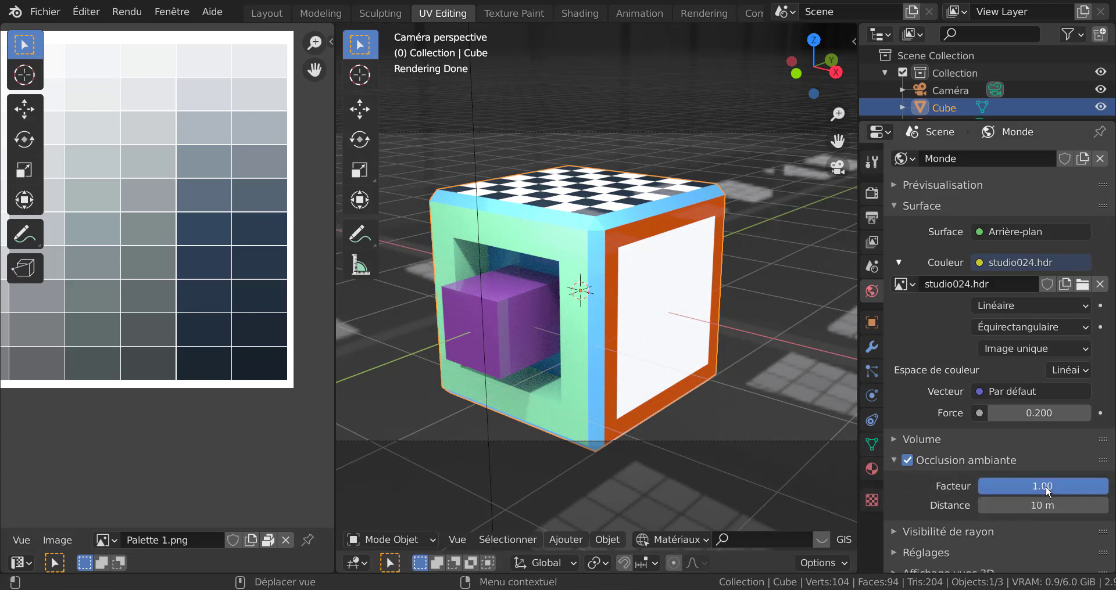
{"action": "mouse_move", "coordinate": [1104, 487]}
{"action": "left_mouse_down"}
{"action": "mouse_move", "coordinate": [980, 487]}
{"action": "mouse_move", "coordinate": [1030, 488]}
{"action": "left_mouse_up"}
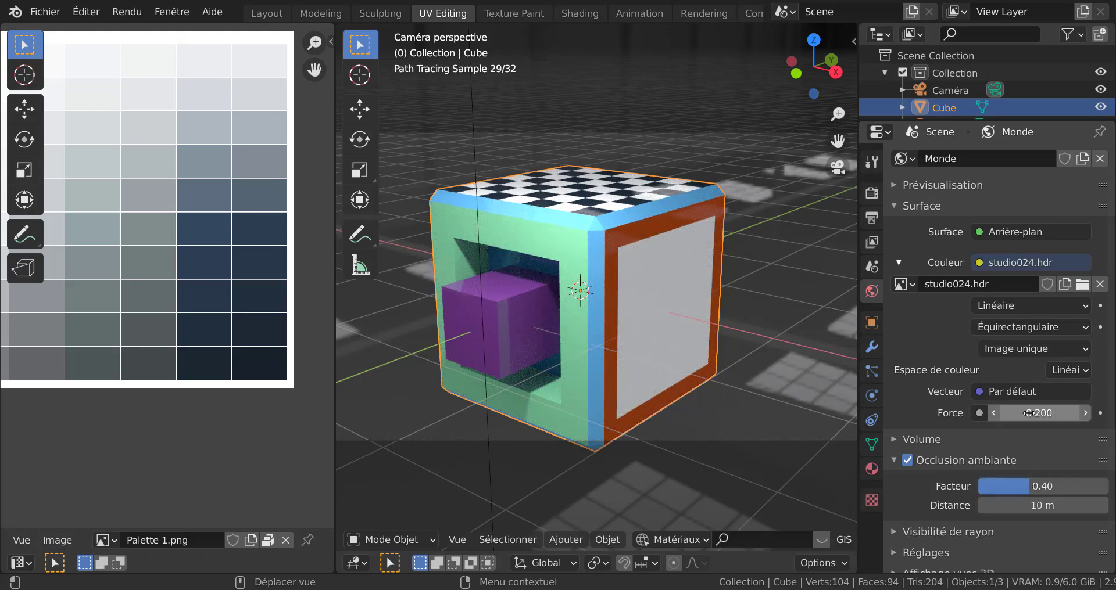
{"action": "mouse_move", "coordinate": [1033, 414]}
{"action": "left_mouse_down"}
{"action": "mouse_move", "coordinate": [1068, 415]}
{"action": "mouse_move", "coordinate": [1023, 414]}
{"action": "mouse_move", "coordinate": [1091, 413]}
{"action": "left_mouse_up"}
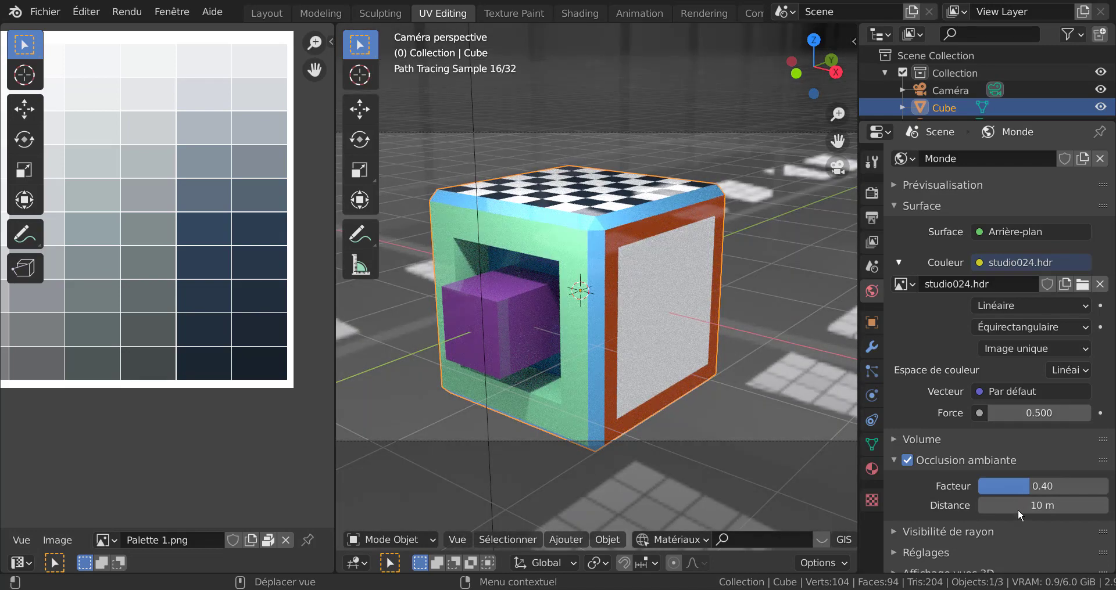
{"action": "mouse_move", "coordinate": [1039, 487]}
{"action": "left_mouse_down"}
{"action": "mouse_move", "coordinate": [997, 487]}
{"action": "mouse_move", "coordinate": [1047, 487]}
{"action": "mouse_move", "coordinate": [1032, 505]}
{"action": "left_mouse_up"}
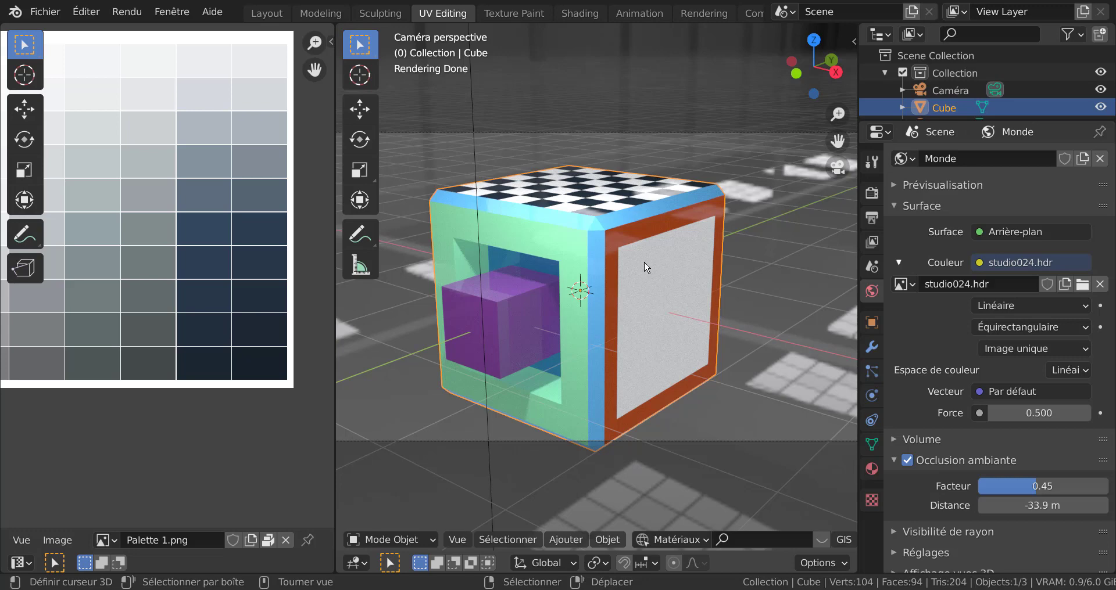
Render the scene again with the adjusted world lighting, inspect the full image and close the result
{"action": "key", "text": "F12"}
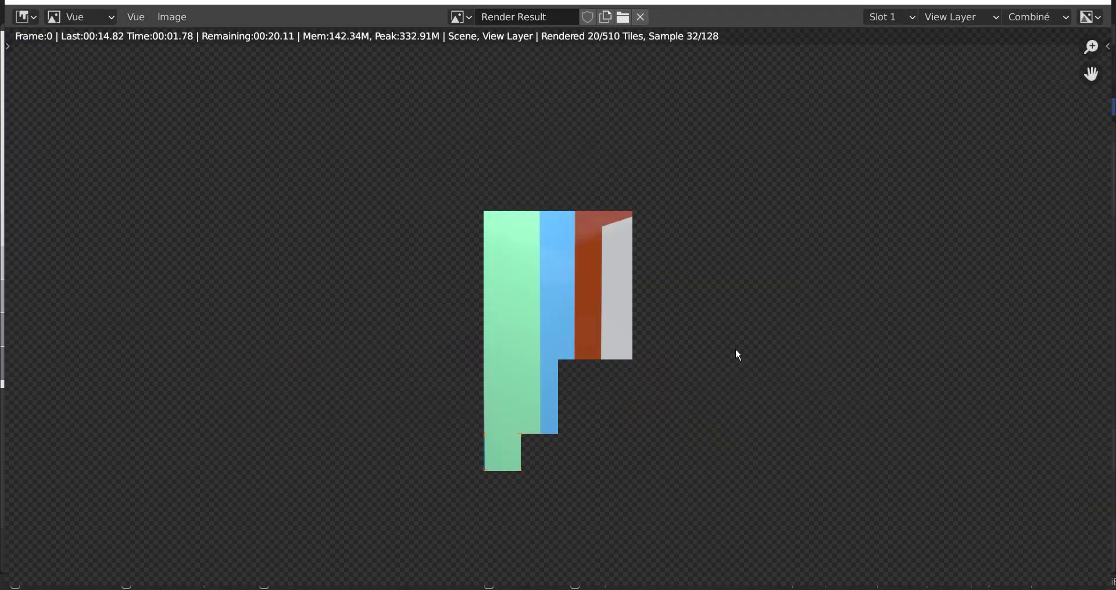
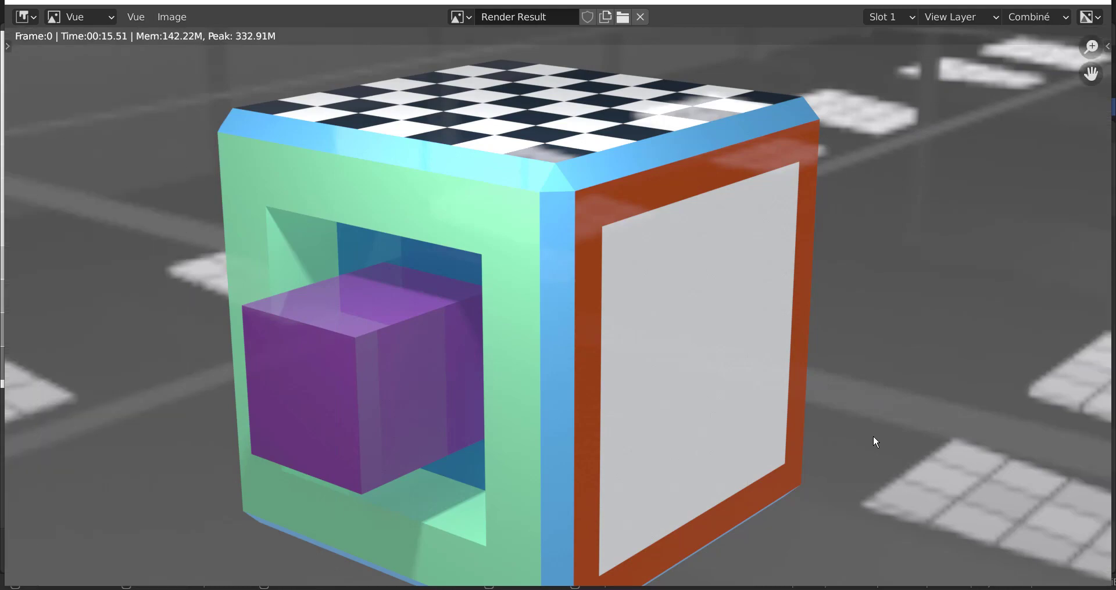
{"action": "scroll", "coordinate": [849, 399], "scroll_direction": "down", "scroll_amount": 3}
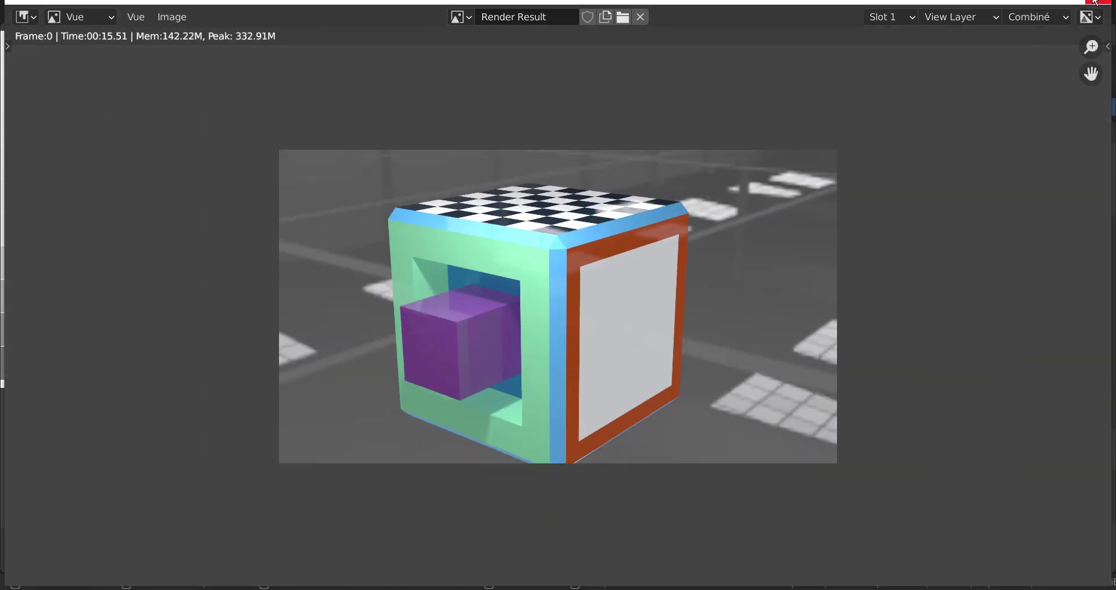
{"action": "left_click", "coordinate": [1100, 2]}
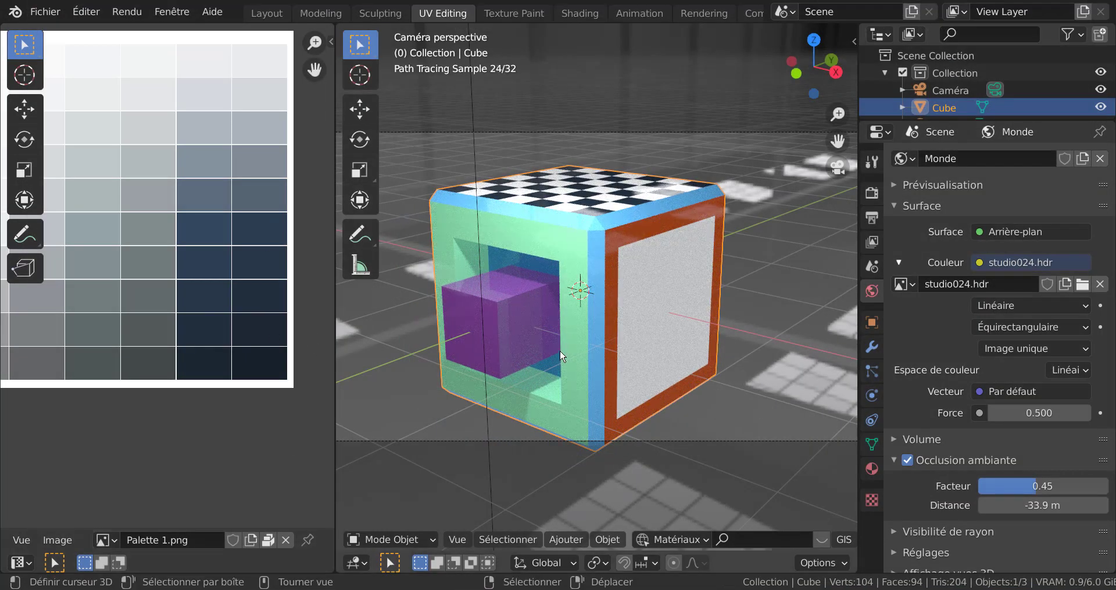
Move the cube sideways until it lies outside the camera frame, leaving the scene's centre free
{"action": "scroll", "coordinate": [642, 312], "scroll_direction": "down", "scroll_amount": 2}
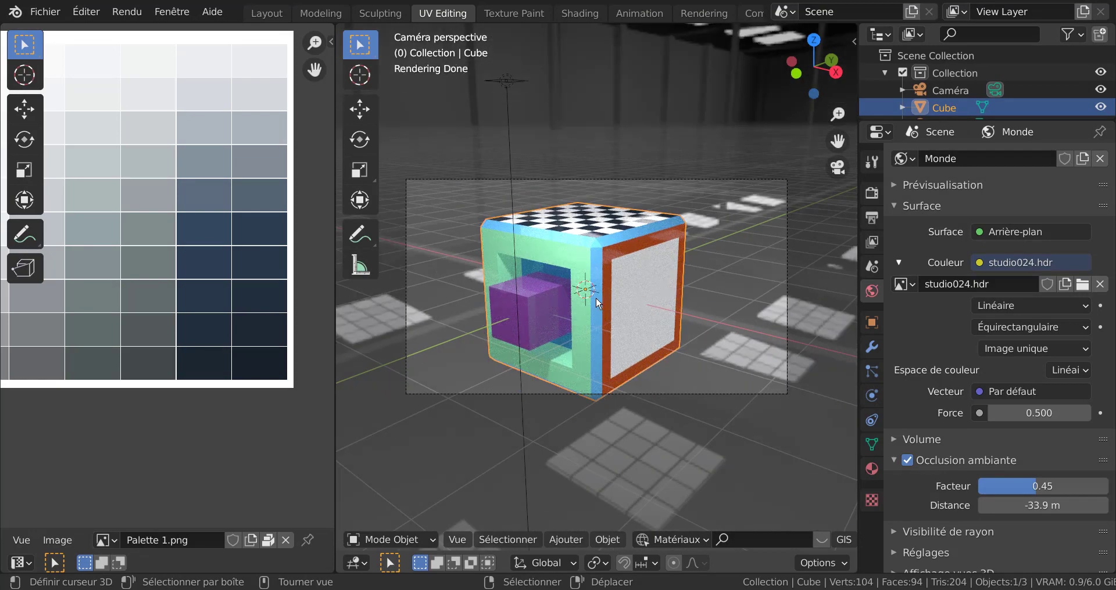
{"action": "scroll", "coordinate": [611, 299], "scroll_direction": "down", "scroll_amount": 1}
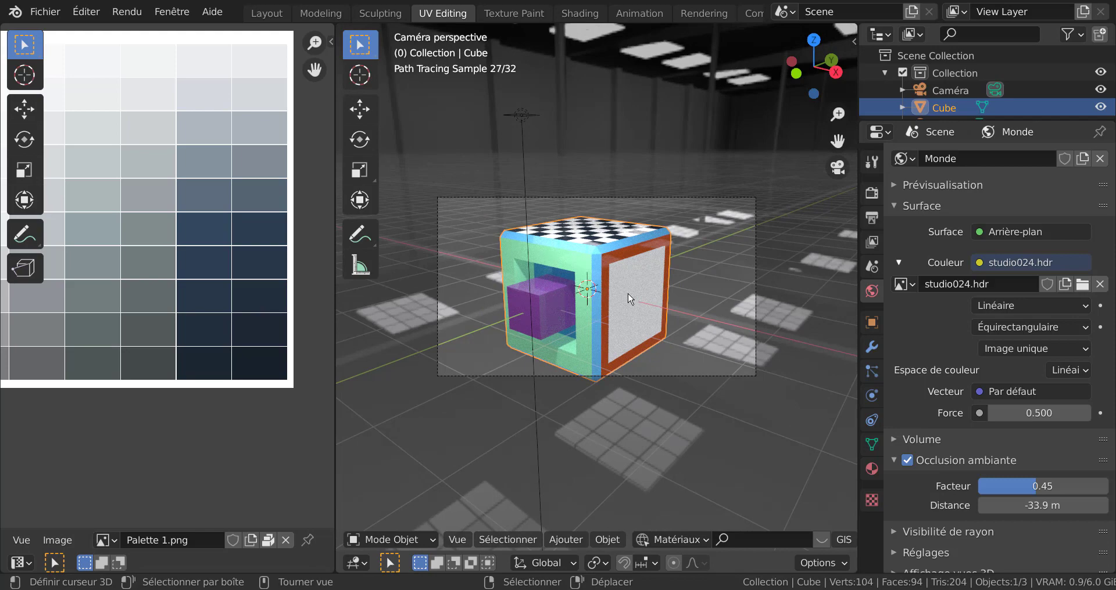
{"action": "key", "text": "g"}
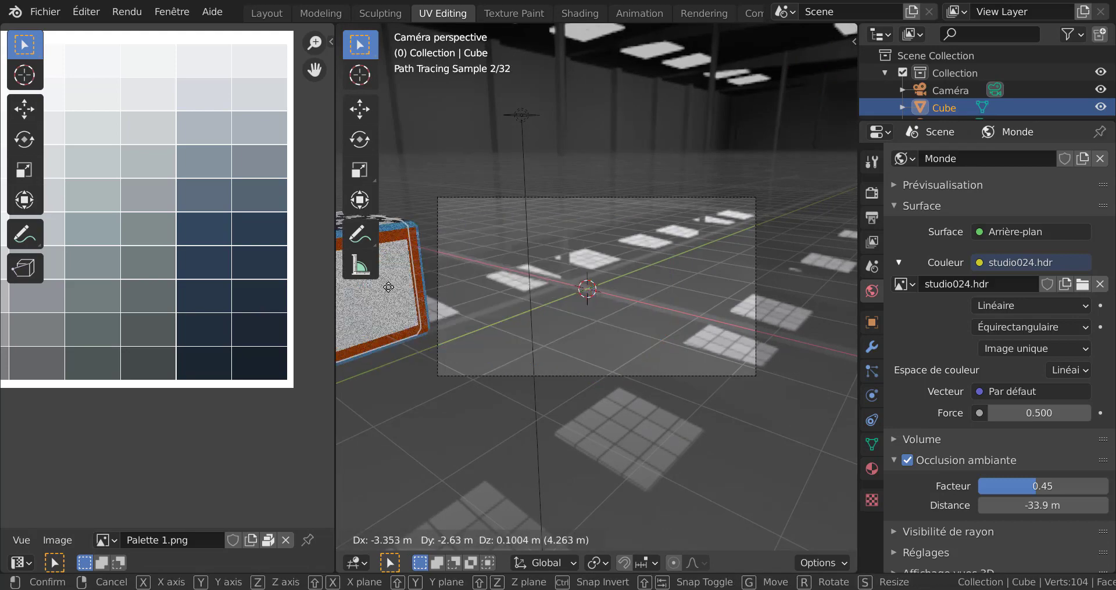
{"action": "left_click", "coordinate": [558, 387]}
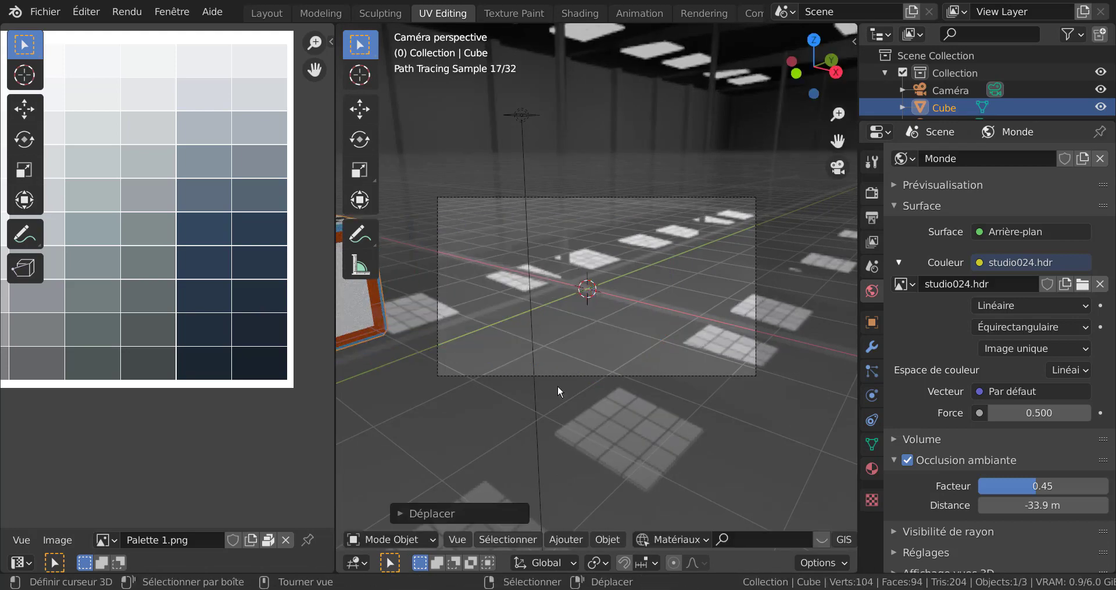
Add a monkey mesh at the 3D cursor
{"action": "left_click", "coordinate": [556, 541]}
{"action": "mouse_move", "coordinate": [590, 522]}
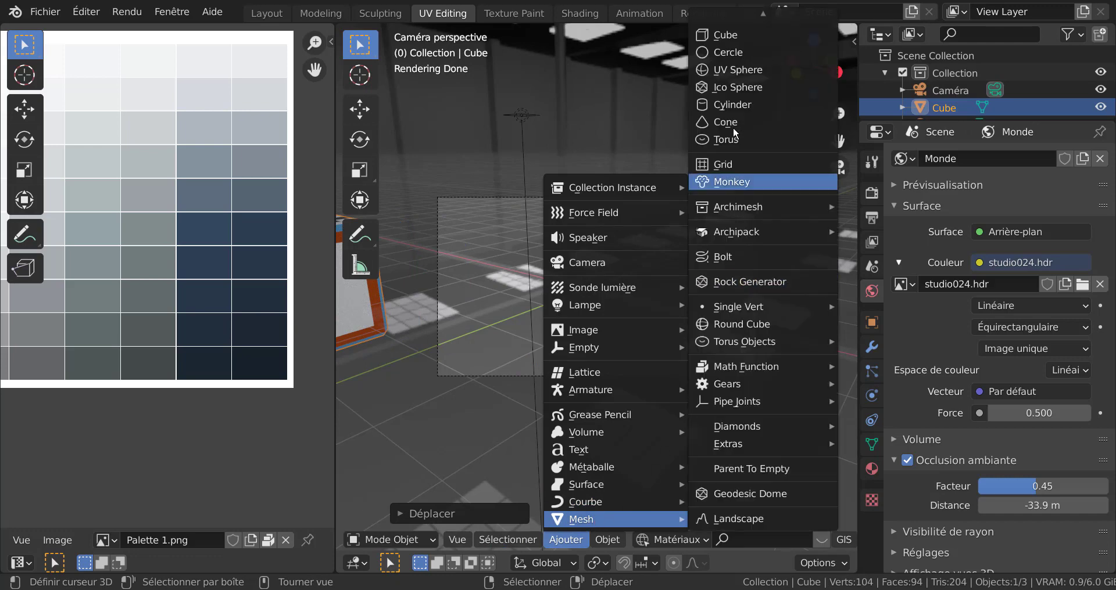
{"action": "left_click", "coordinate": [732, 182]}
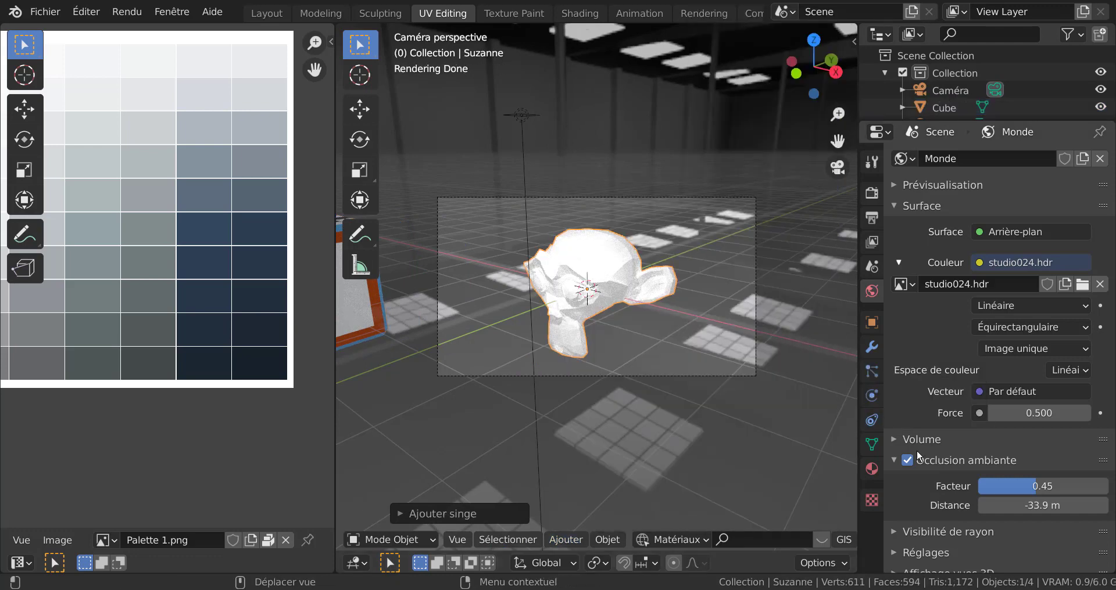
Give the monkey a new material with Palette 1.png as the image texture of its base colour, and widen the 3D viewport
{"action": "left_click", "coordinate": [870, 469]}
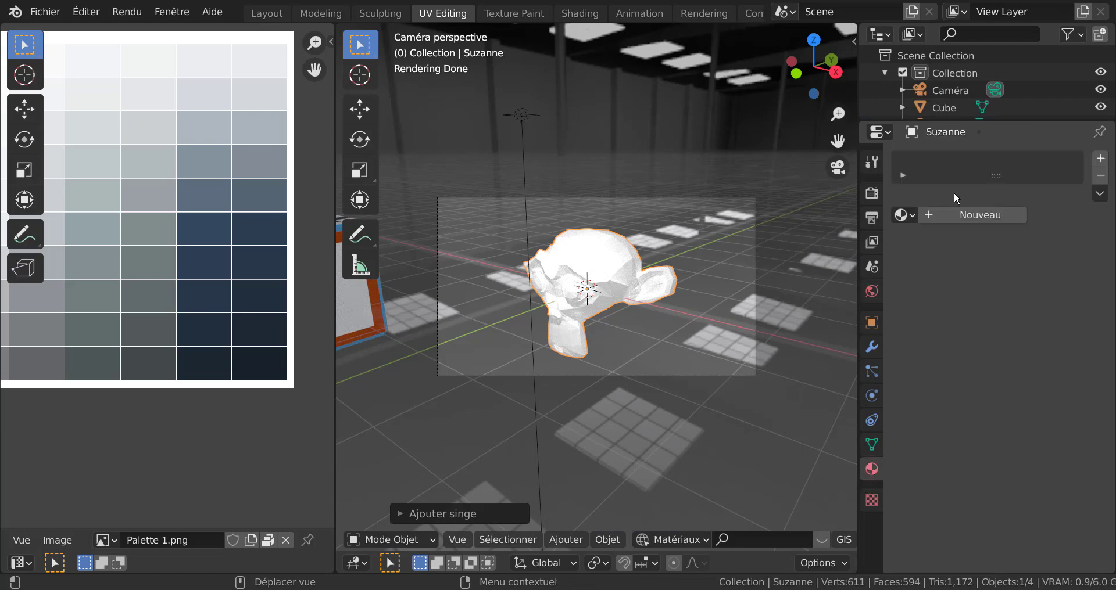
{"action": "left_click", "coordinate": [971, 211]}
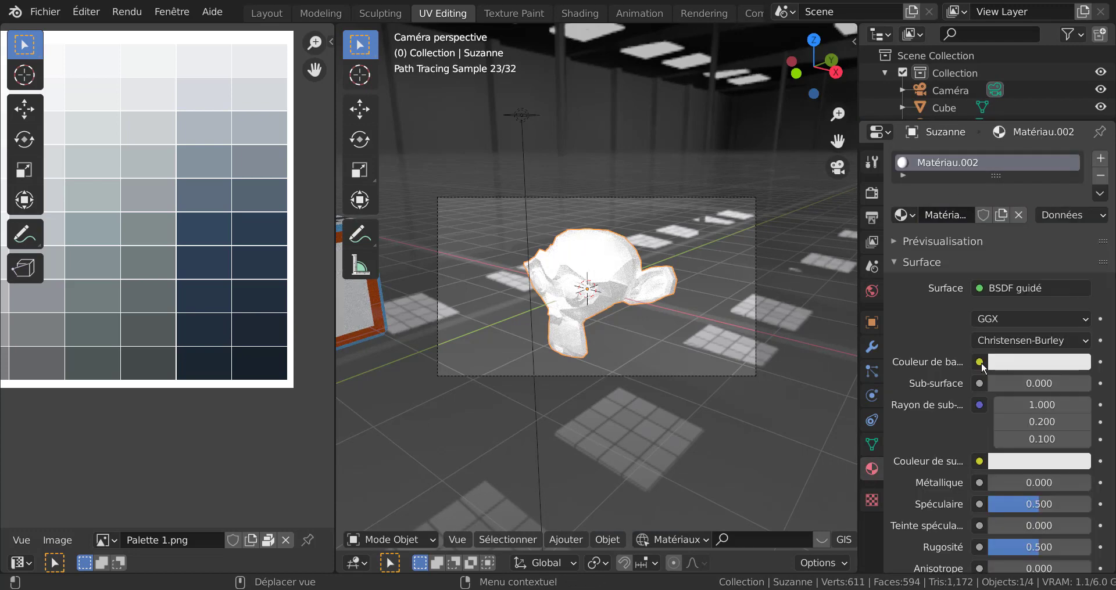
{"action": "left_click", "coordinate": [980, 362]}
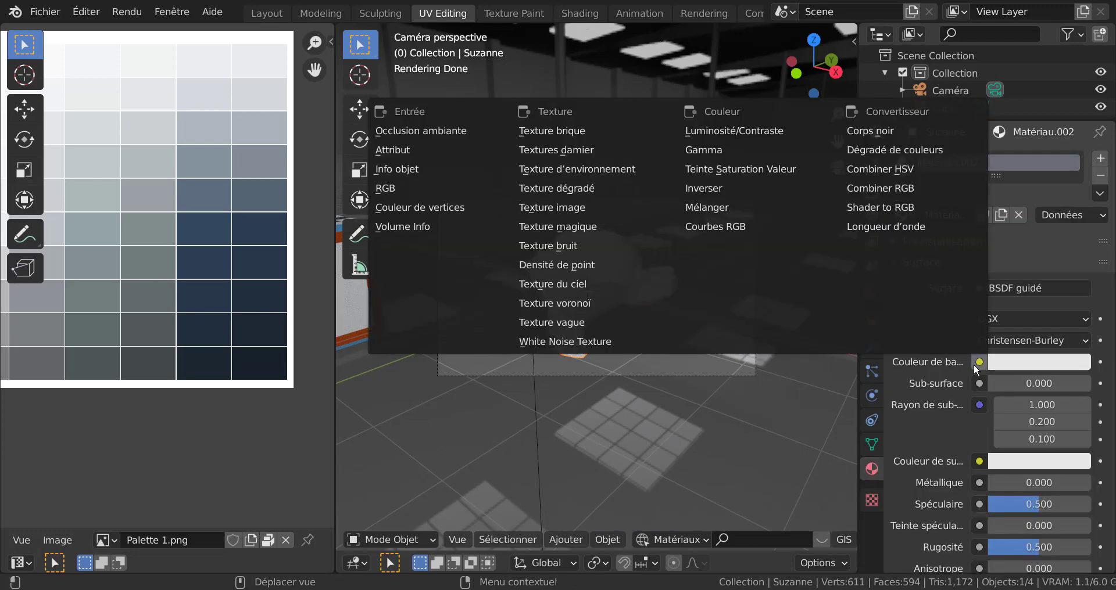
{"action": "left_click", "coordinate": [549, 204]}
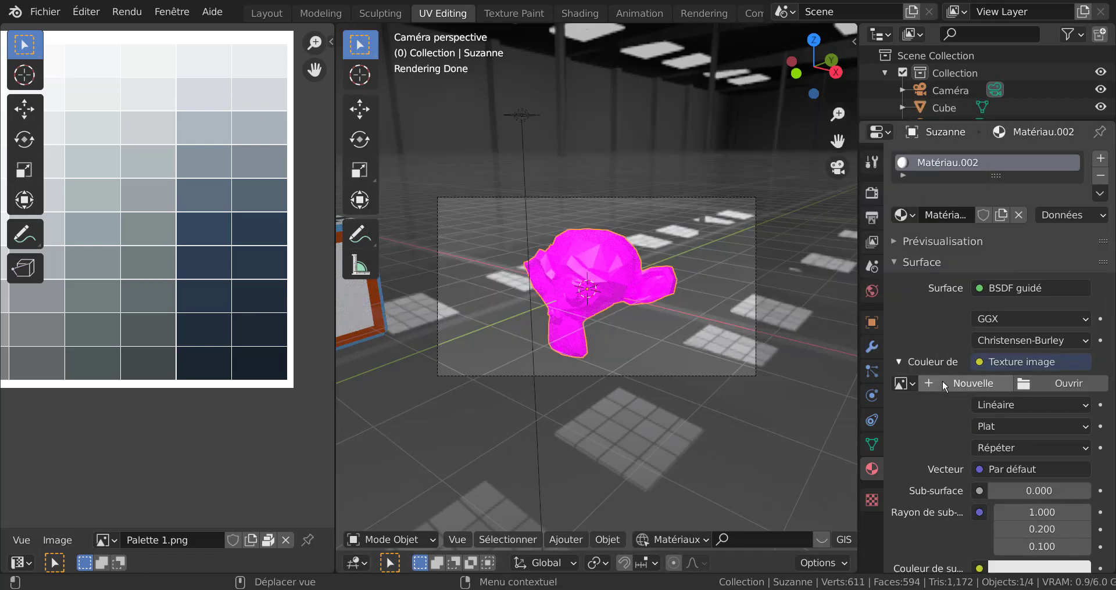
{"action": "left_click", "coordinate": [901, 384]}
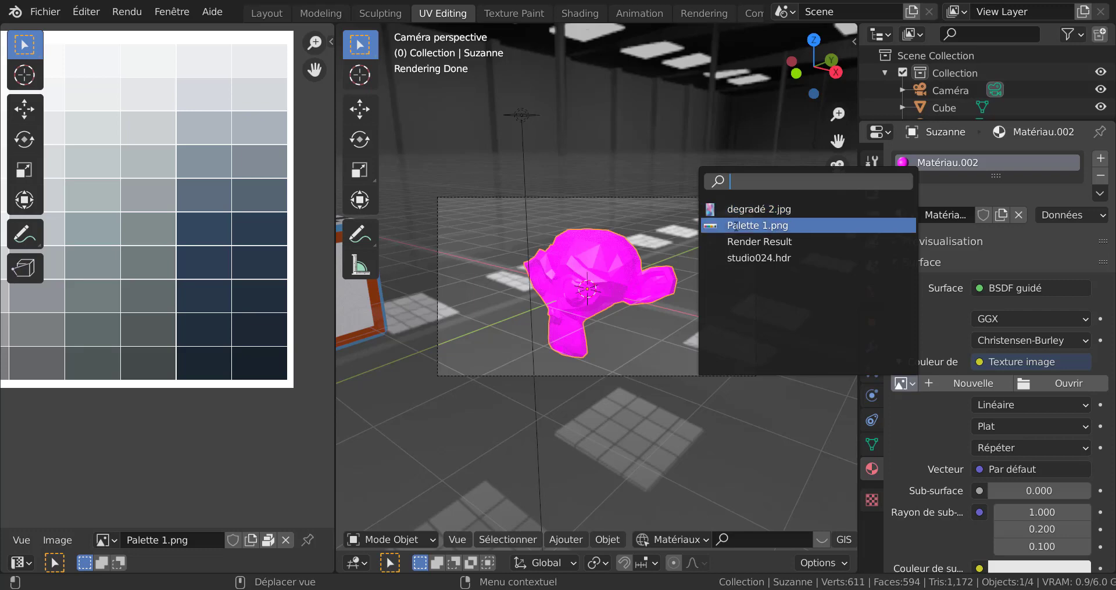
{"action": "left_click", "coordinate": [735, 226]}
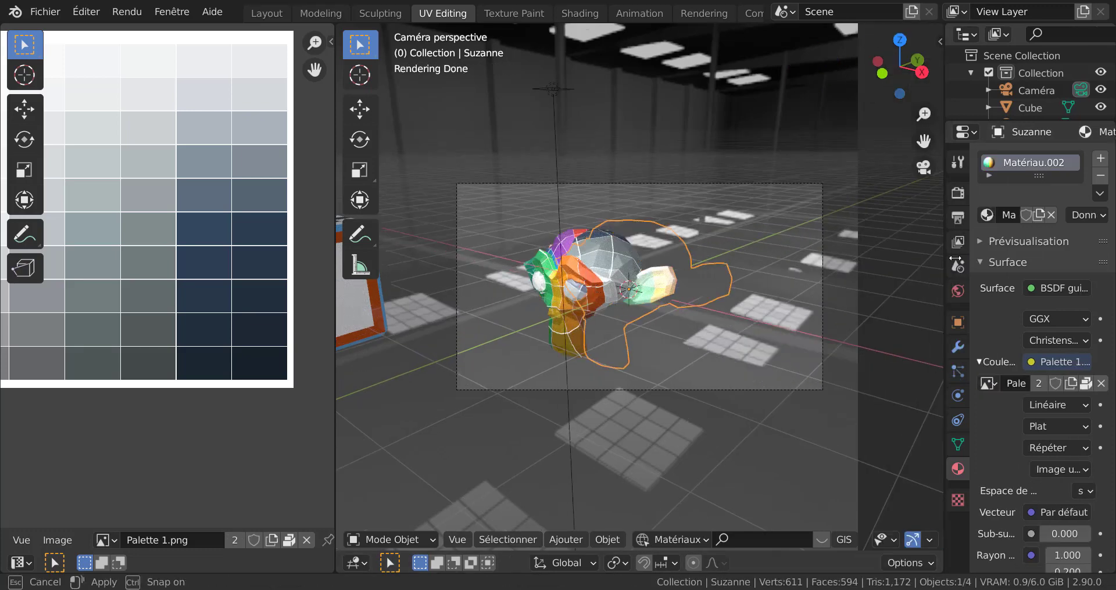
{"action": "left_click_drag", "start_coordinate": [858, 246], "coordinate": [1002, 246]}
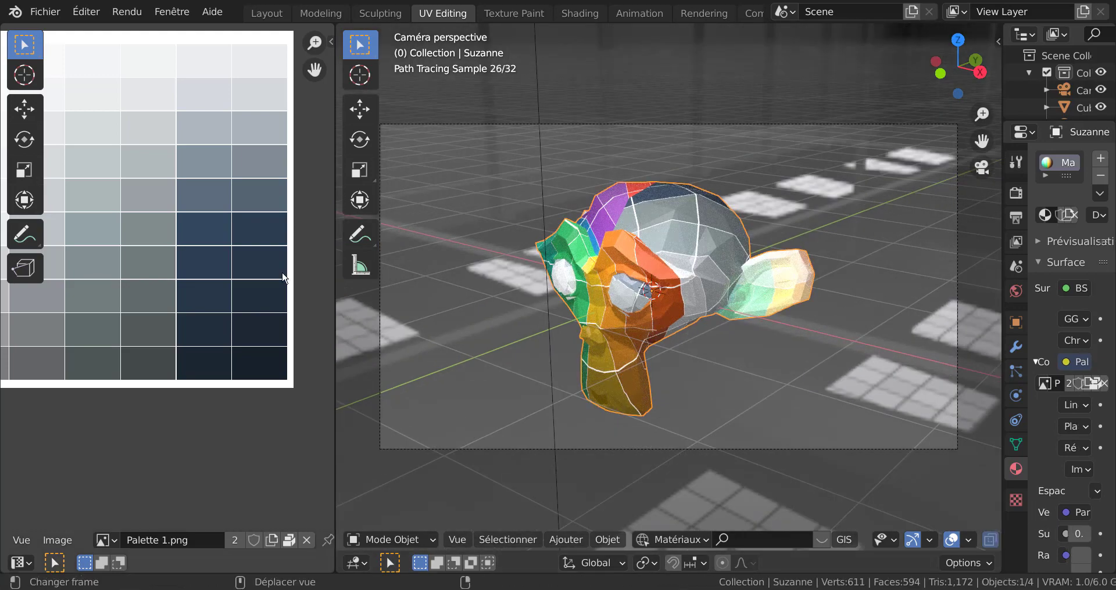
Enter Edit Mode on the monkey and widen the UV editor until its whole UV layout and palette fit
{"action": "scroll", "coordinate": [215, 285], "scroll_direction": "down", "scroll_amount": 3}
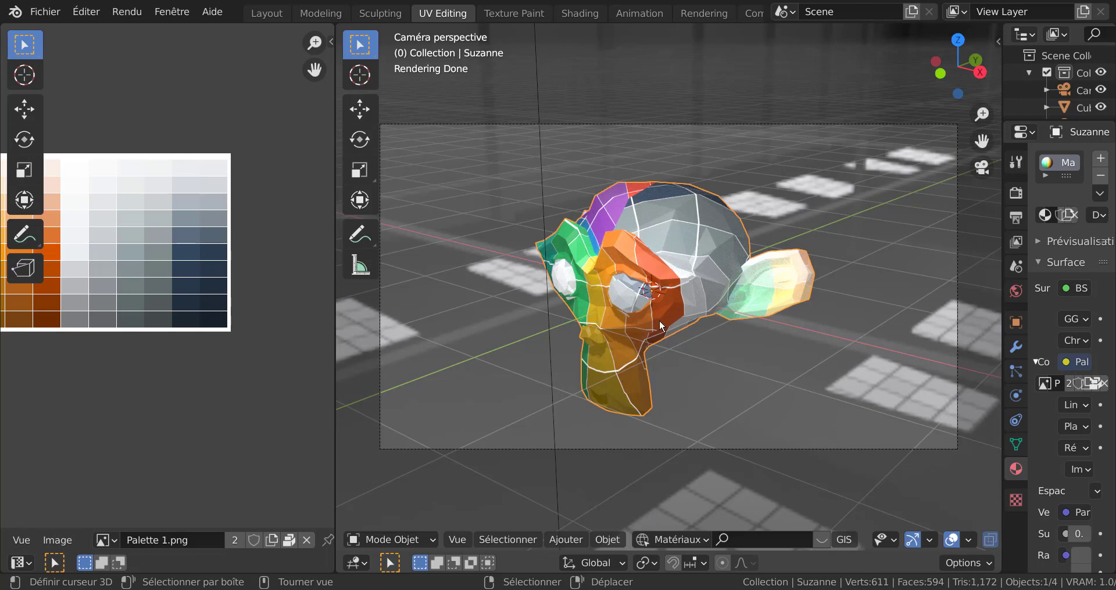
{"action": "key", "text": "Tab"}
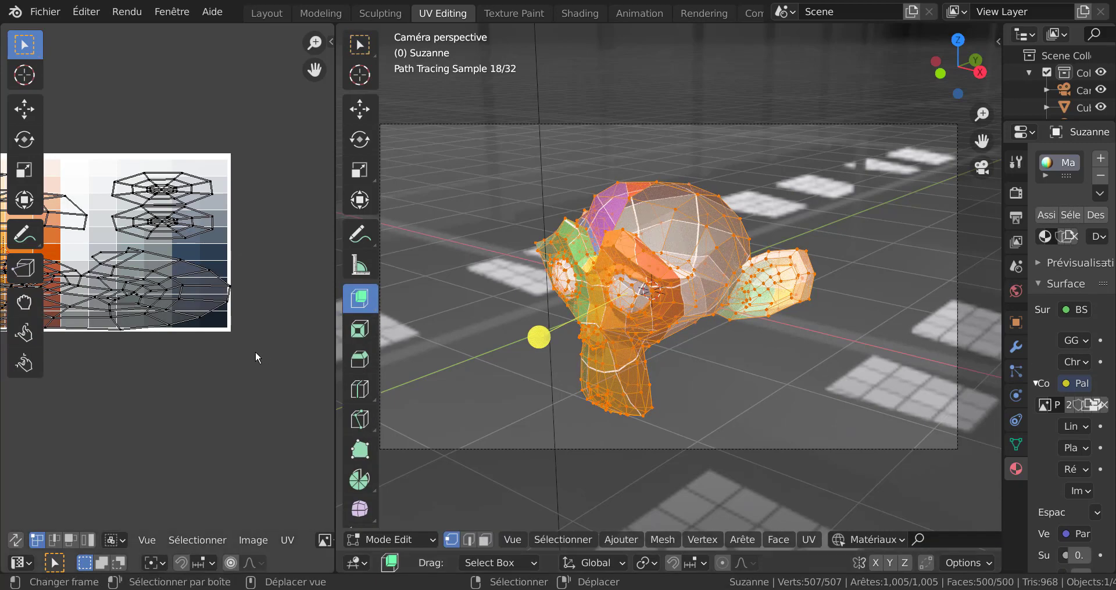
{"action": "left_click_drag", "start_coordinate": [340, 326], "coordinate": [567, 332]}
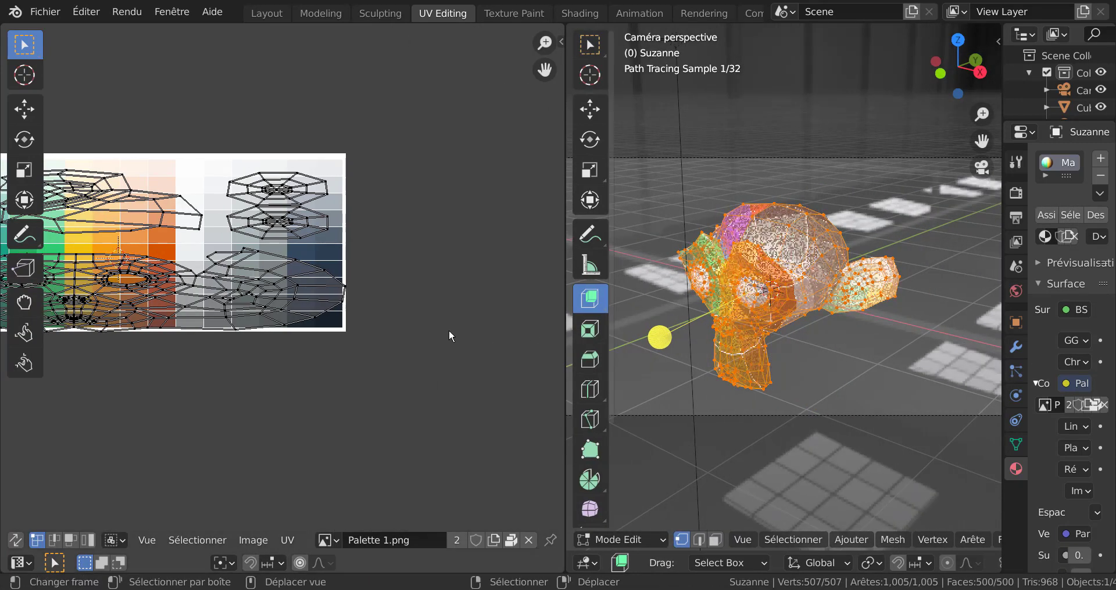
{"action": "middle_click_drag", "start_coordinate": [329, 350], "coordinate": [499, 326]}
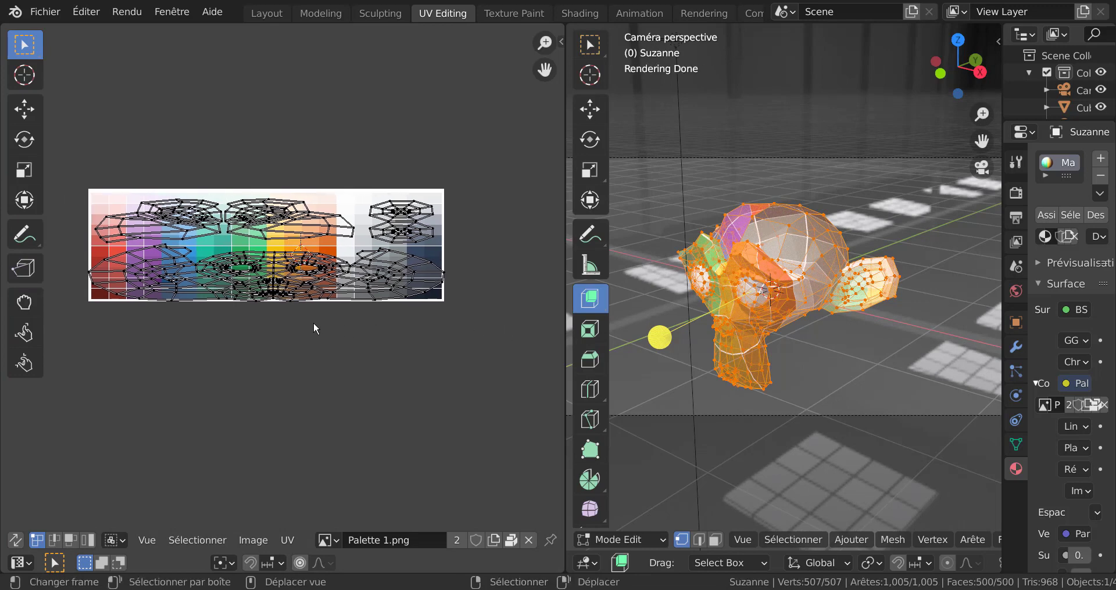
{"action": "scroll", "coordinate": [253, 297], "scroll_direction": "up", "scroll_amount": 2}
{"action": "scroll", "coordinate": [253, 297], "scroll_direction": "down", "scroll_amount": 2}
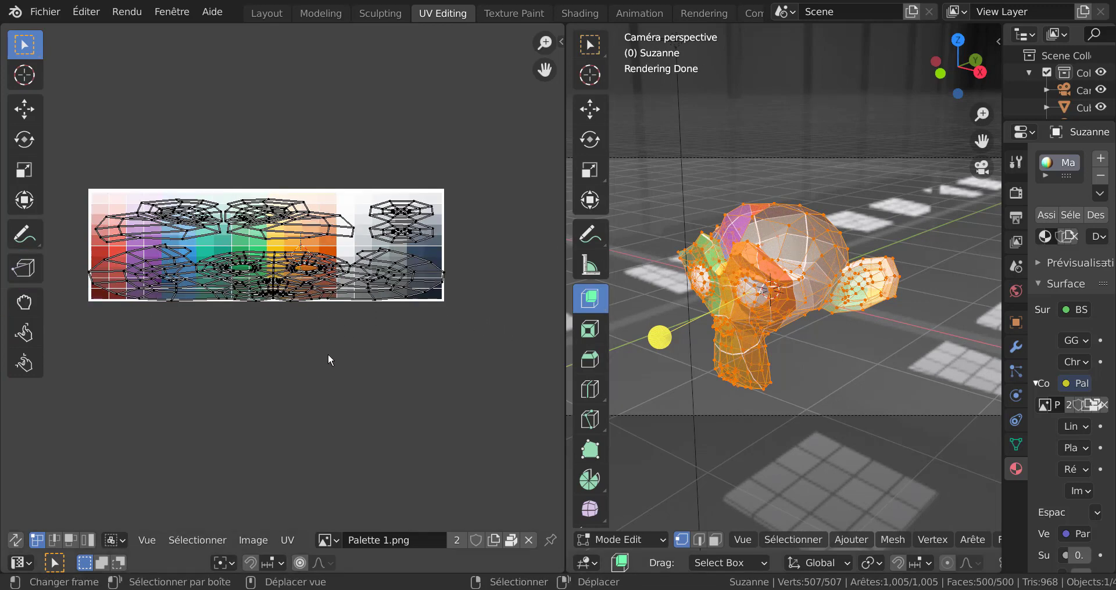
Select all of the monkey's UVs and scale them down to less than the width of one palette swatch
{"action": "key", "text": "a"}
{"action": "key", "text": "s"}
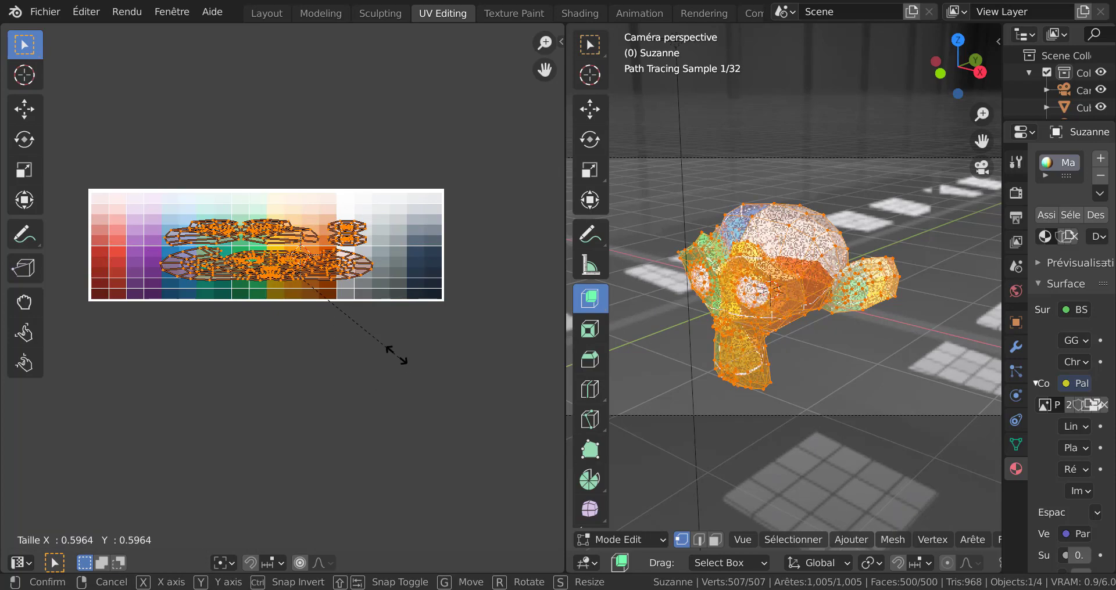
{"action": "left_click", "coordinate": [248, 270]}
{"action": "scroll", "coordinate": [273, 290], "scroll_direction": "up", "scroll_amount": 4}
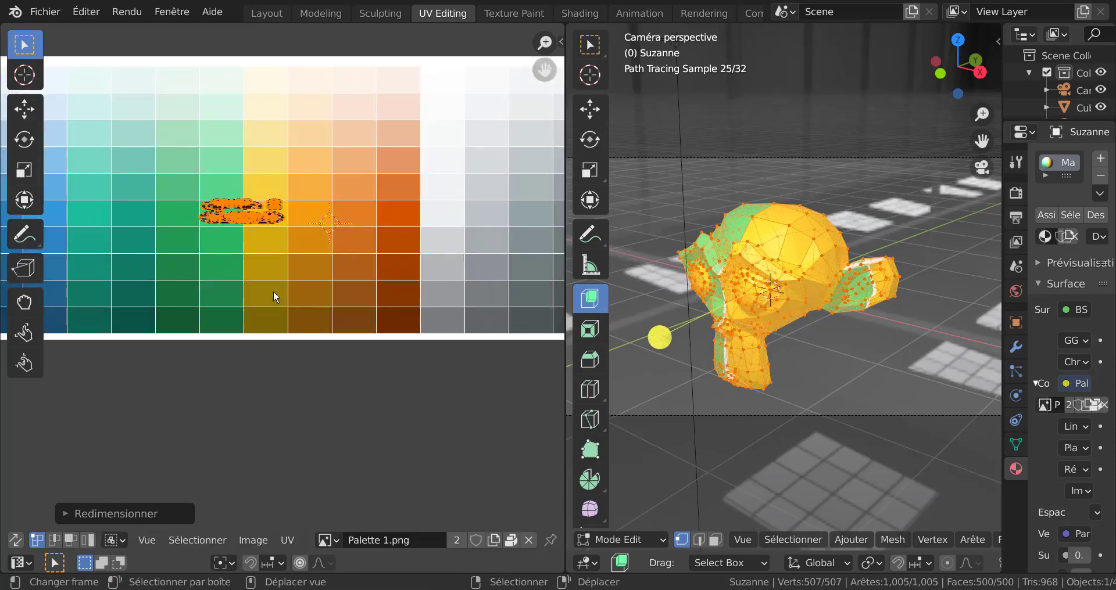
{"action": "key", "text": "s"}
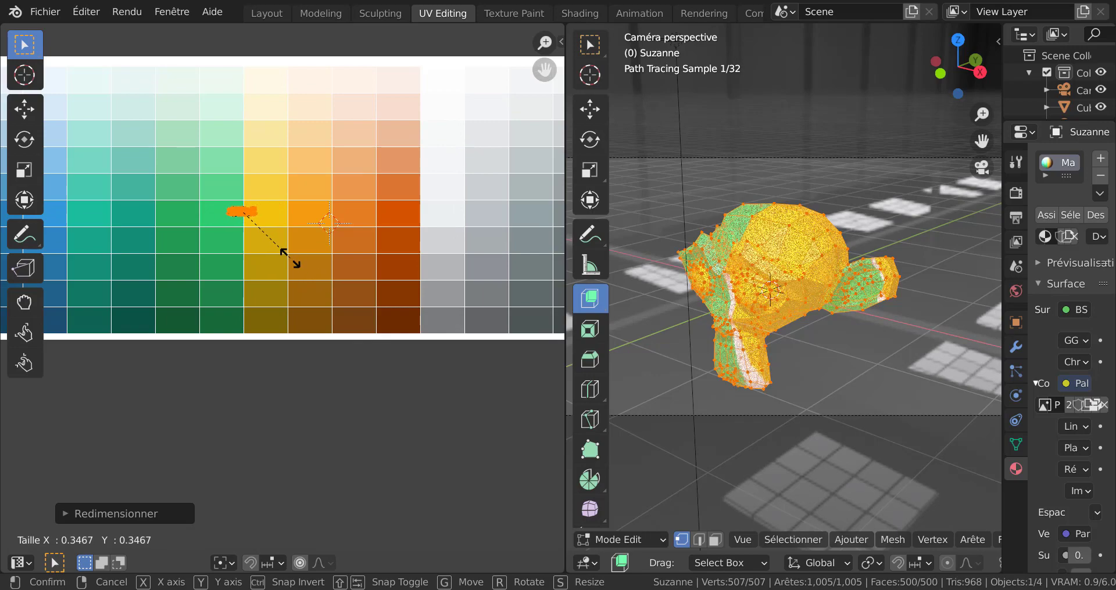
{"action": "left_click", "coordinate": [286, 253]}
Move the shrunken UVs onto the bright green swatch and check the monkey's colour in Object Mode
{"action": "key", "text": "g"}
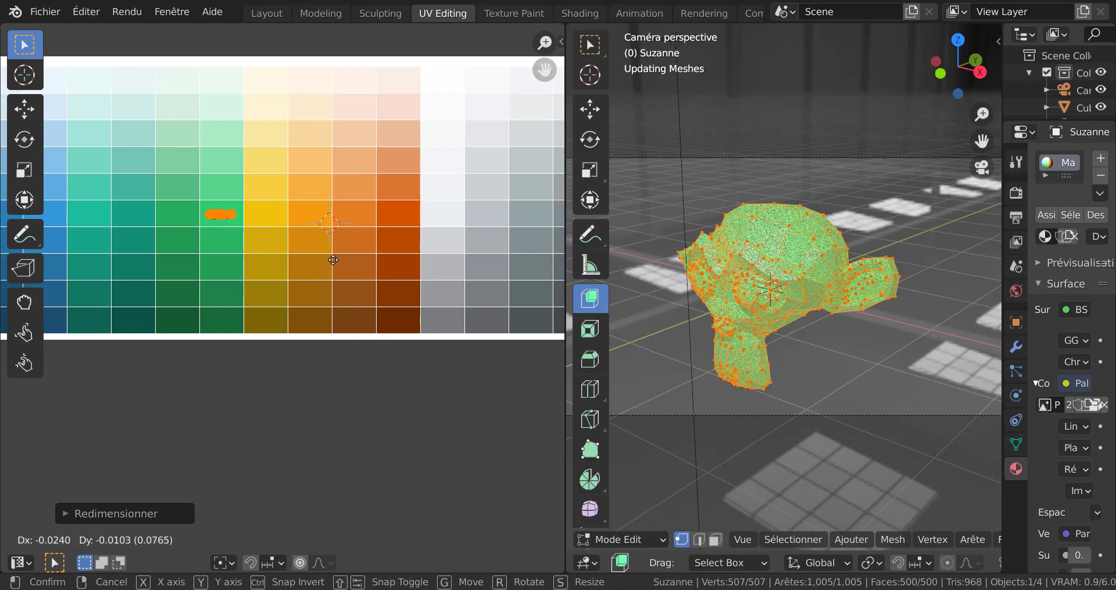
{"action": "left_click", "coordinate": [335, 266]}
{"action": "key", "text": "Tab"}
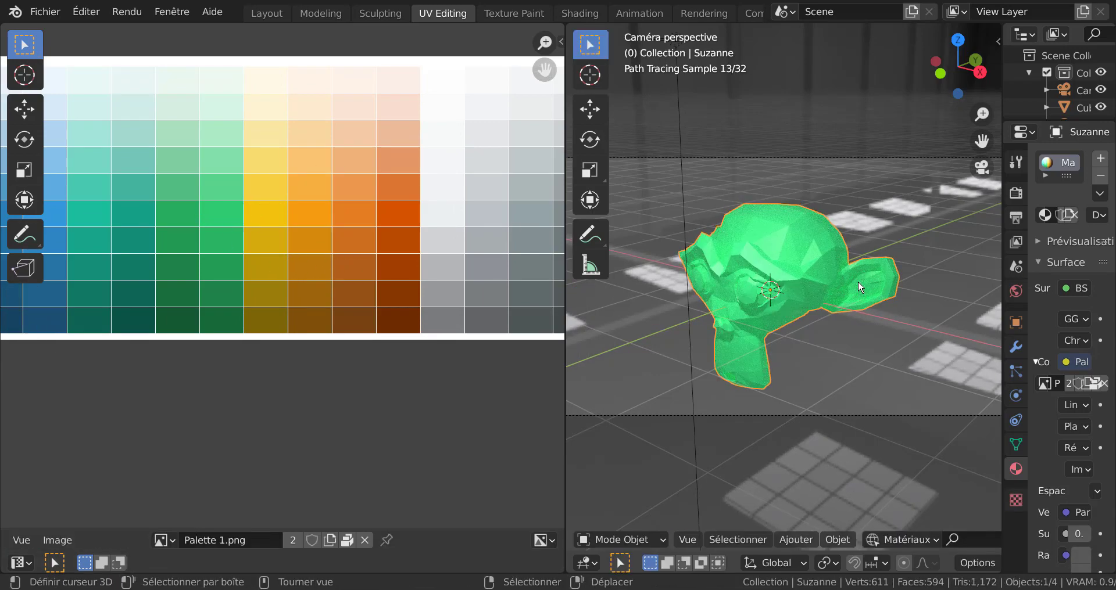
{"action": "scroll", "coordinate": [858, 280], "scroll_direction": "up", "scroll_amount": 1}
Return to Edit Mode, switch to face selection and select the face loop that outlines the monkey's face
{"action": "key", "text": "Tab"}
{"action": "scroll", "coordinate": [855, 282], "scroll_direction": "up", "scroll_amount": 1}
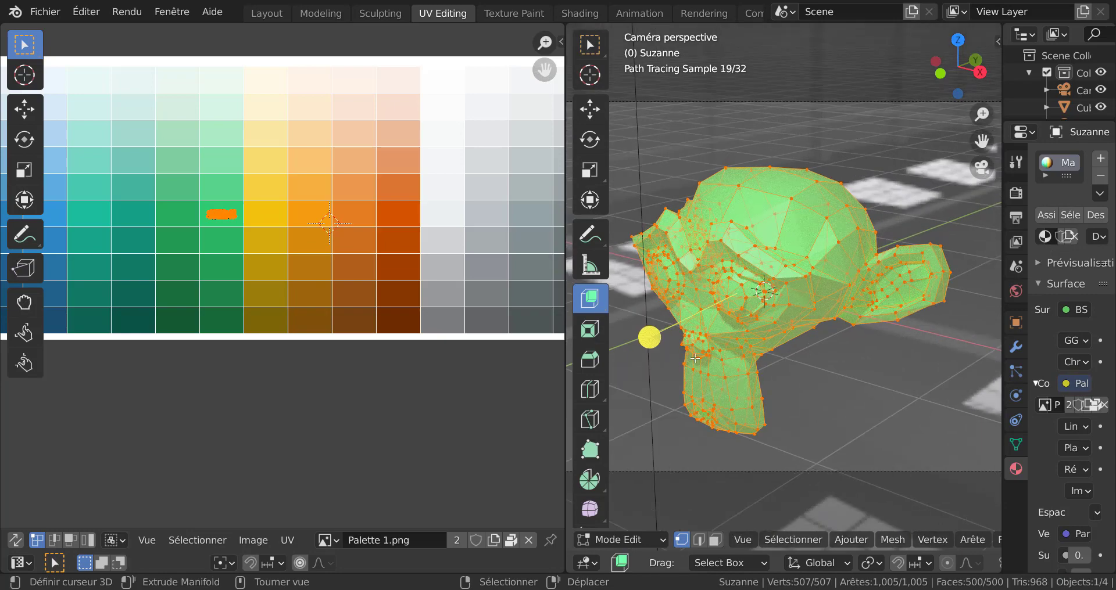
{"action": "left_click", "coordinate": [714, 540]}
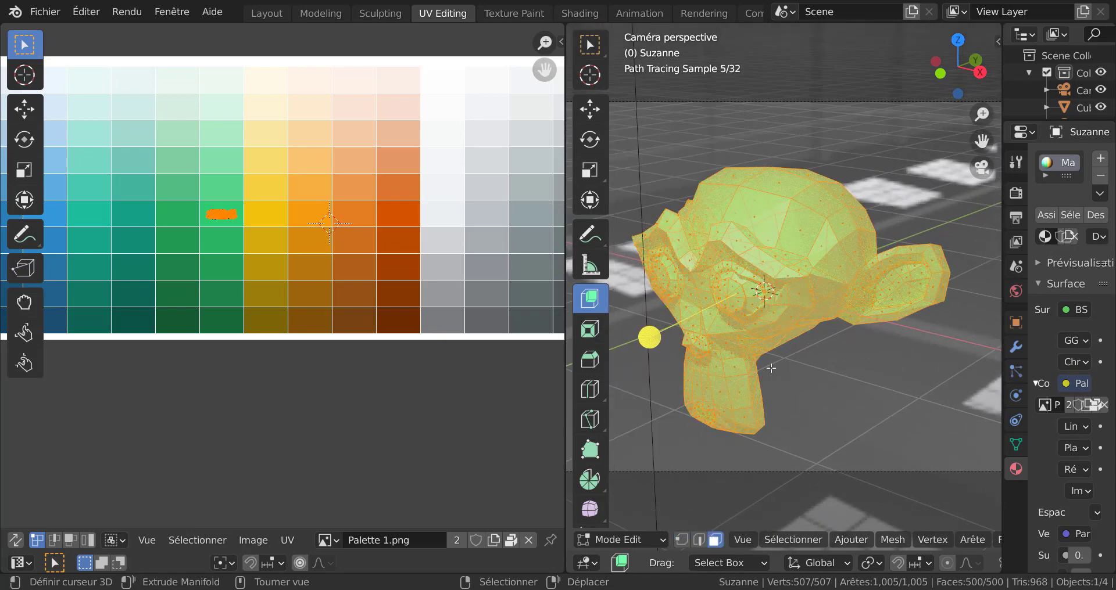
{"action": "left_click", "coordinate": [789, 276], "text": "alt"}
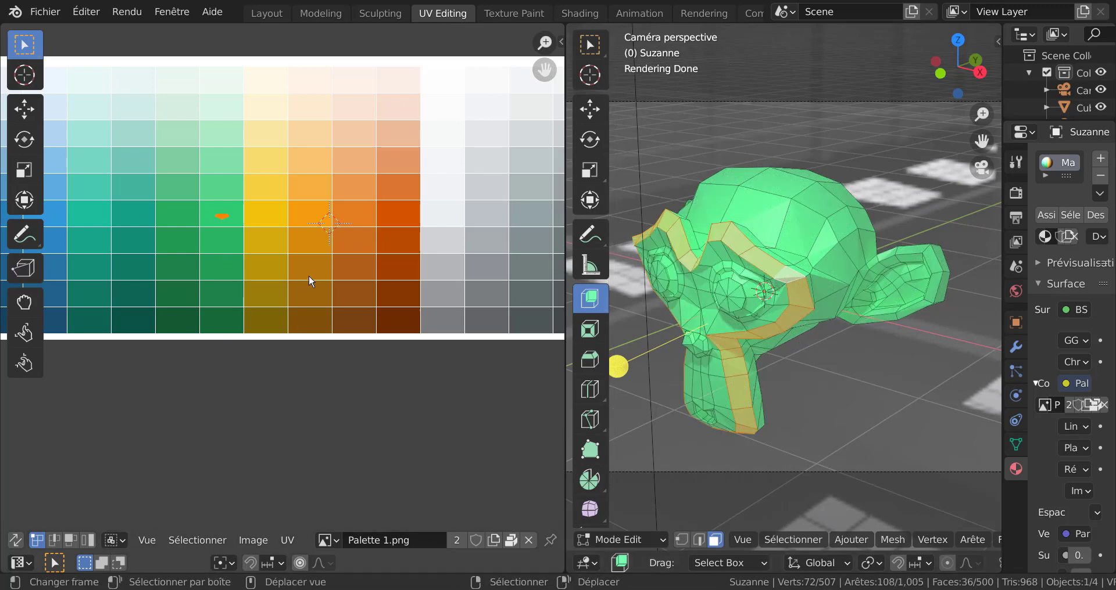
Move the UVs of the outlining face loop to a dark orange swatch and leave Edit Mode
{"action": "scroll", "coordinate": [308, 274], "scroll_direction": "down", "scroll_amount": 3}
{"action": "scroll", "coordinate": [308, 274], "scroll_direction": "up", "scroll_amount": 1}
{"action": "scroll", "coordinate": [284, 270], "scroll_direction": "up", "scroll_amount": 3}
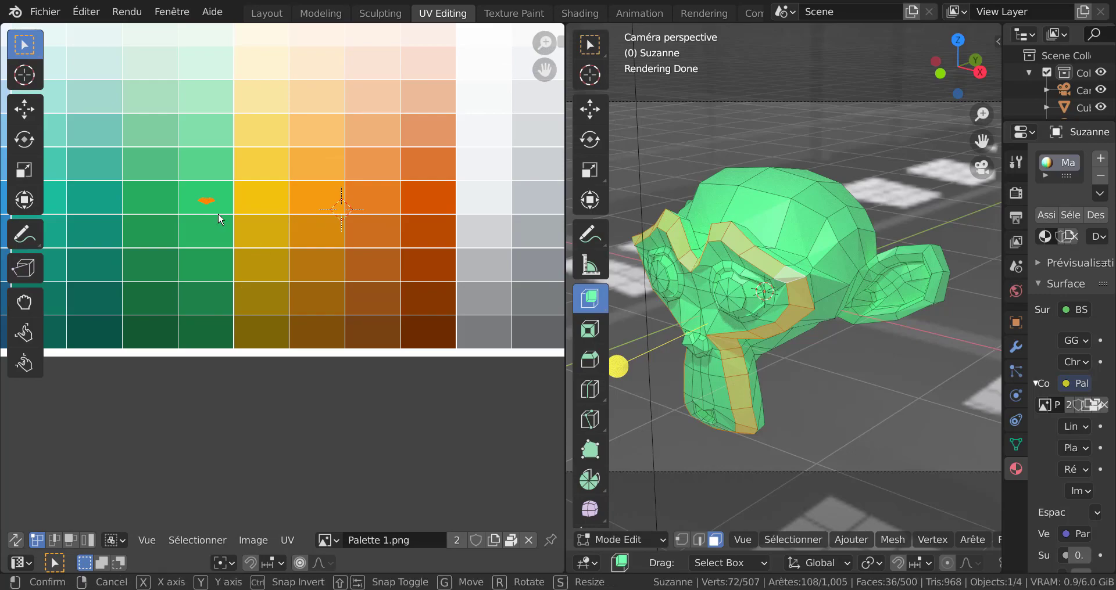
{"action": "key", "text": "g"}
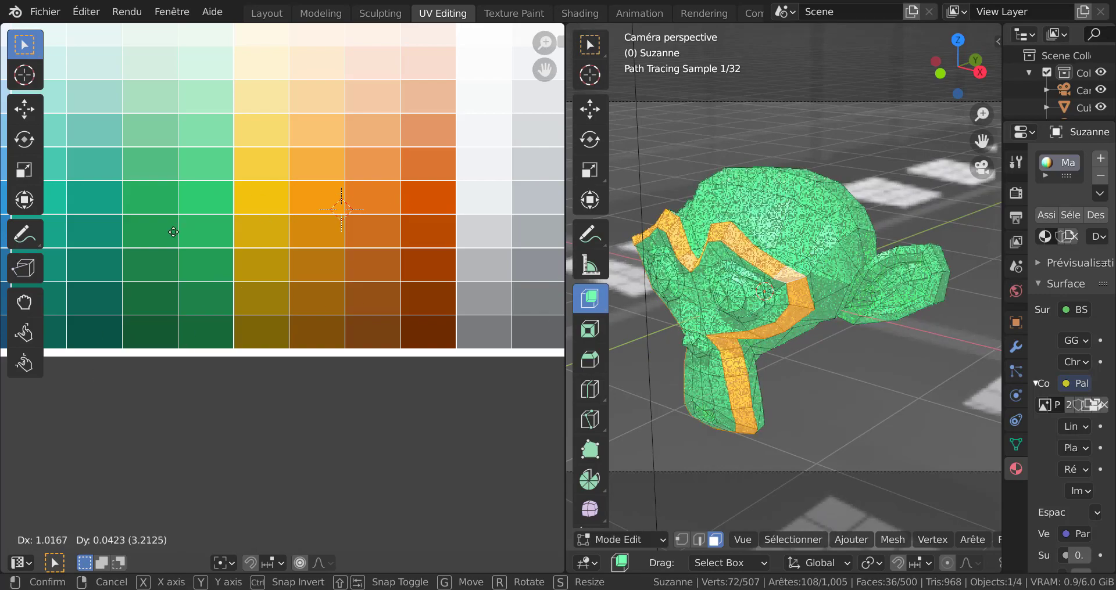
{"action": "left_click", "coordinate": [100, 288]}
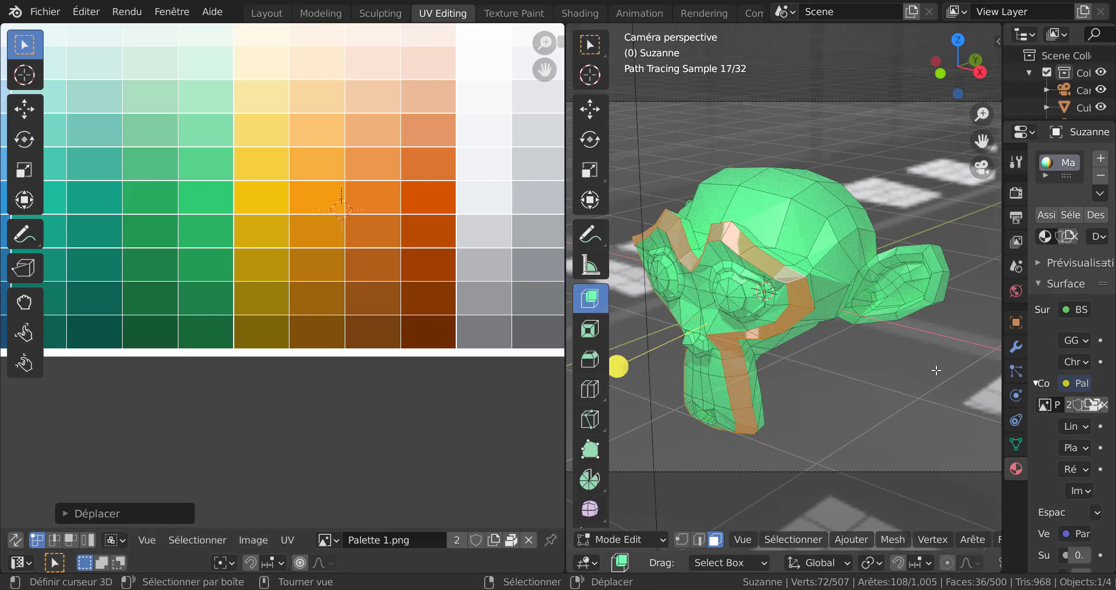
{"action": "key", "text": "Tab"}
Circle-select the front faces of both of the monkey's eyeballs in Edit Mode
{"action": "mouse_move", "coordinate": [861, 359]}
{"action": "middle_mouse_down"}
{"action": "mouse_move", "coordinate": [891, 349]}
{"action": "mouse_move", "coordinate": [877, 322]}
{"action": "mouse_move", "coordinate": [869, 341]}
{"action": "middle_mouse_up"}
{"action": "key", "text": "Tab"}
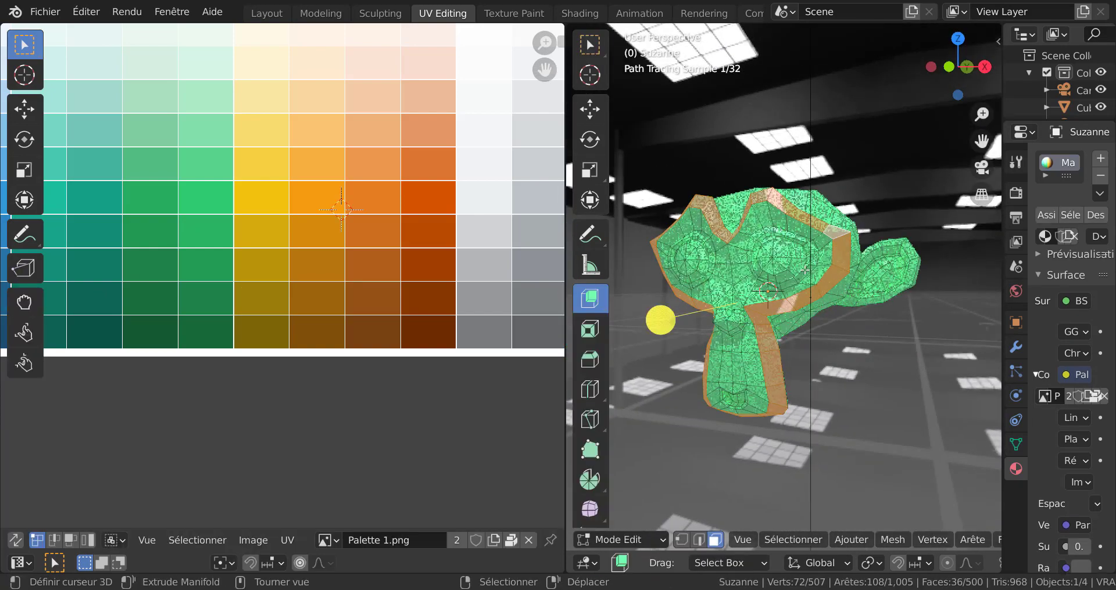
{"action": "key", "text": "c"}
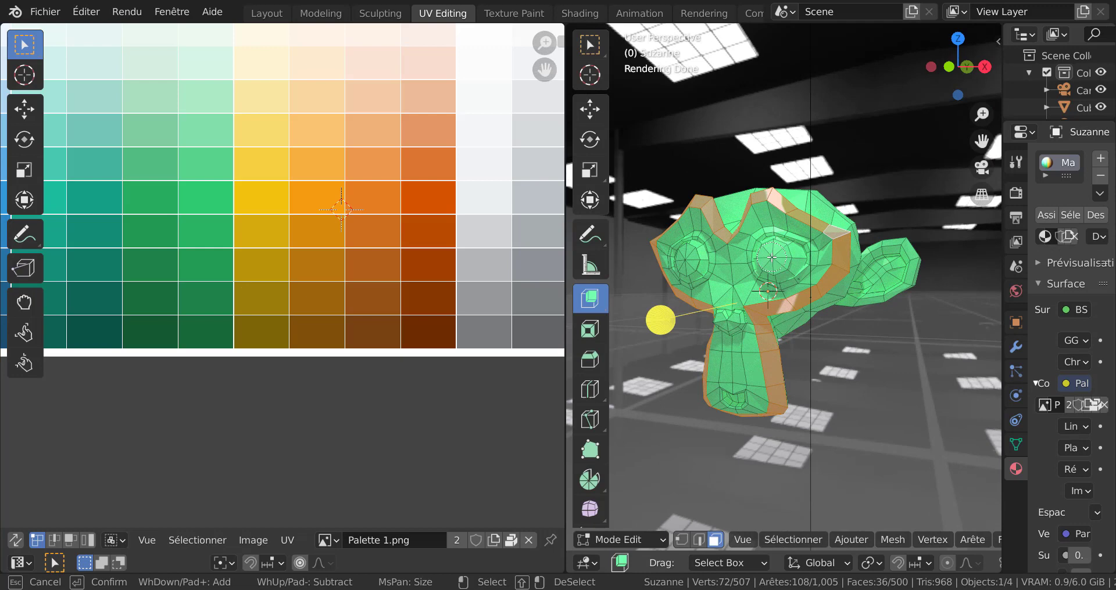
{"action": "left_click", "coordinate": [772, 257]}
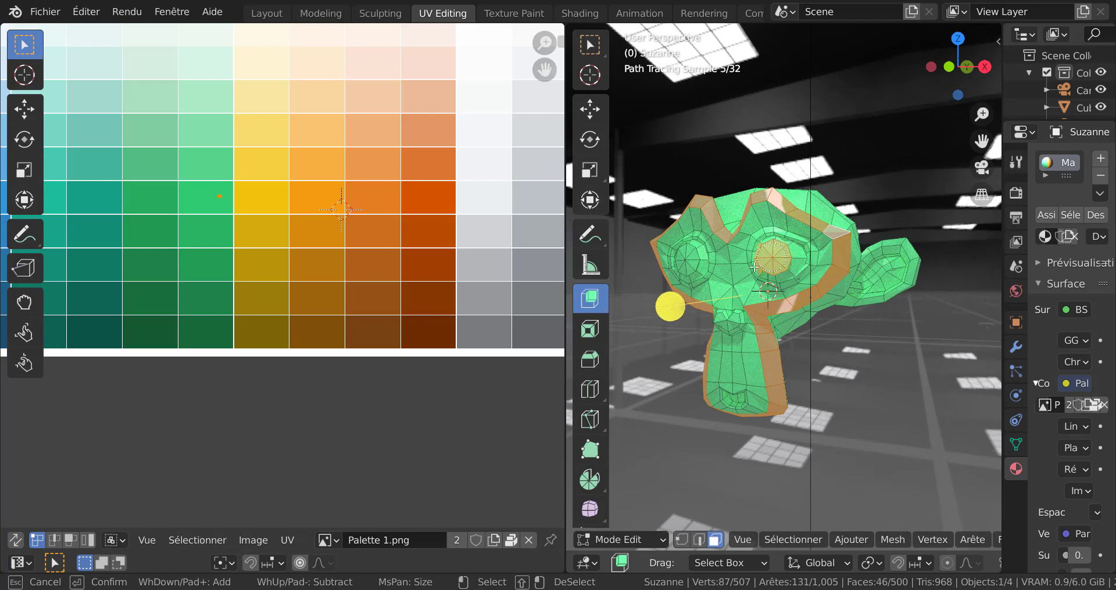
{"action": "left_click", "coordinate": [687, 262]}
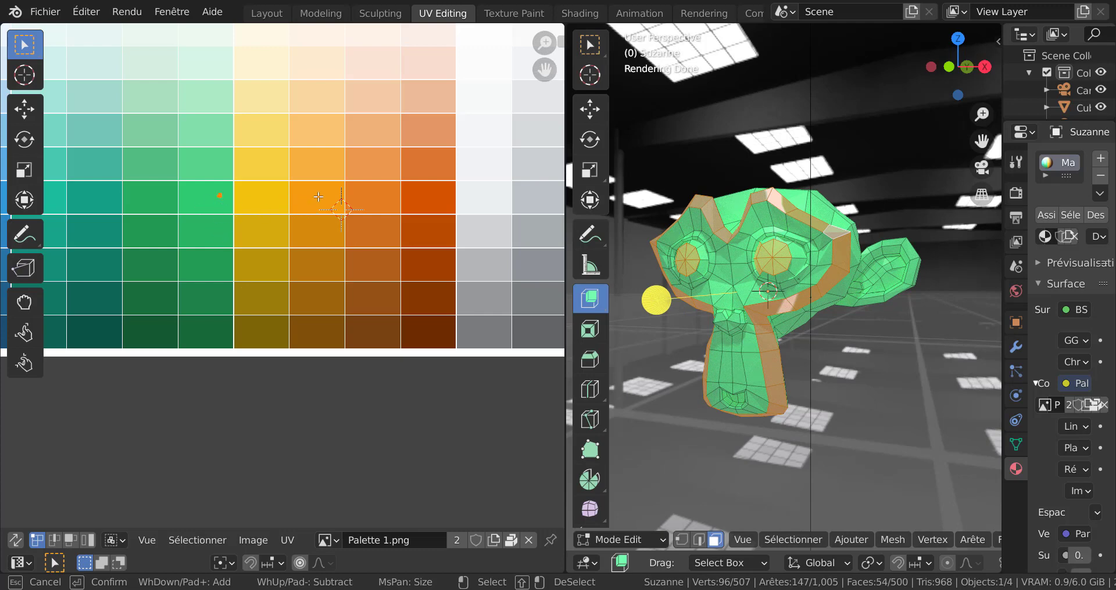
{"action": "key", "text": "Escape"}
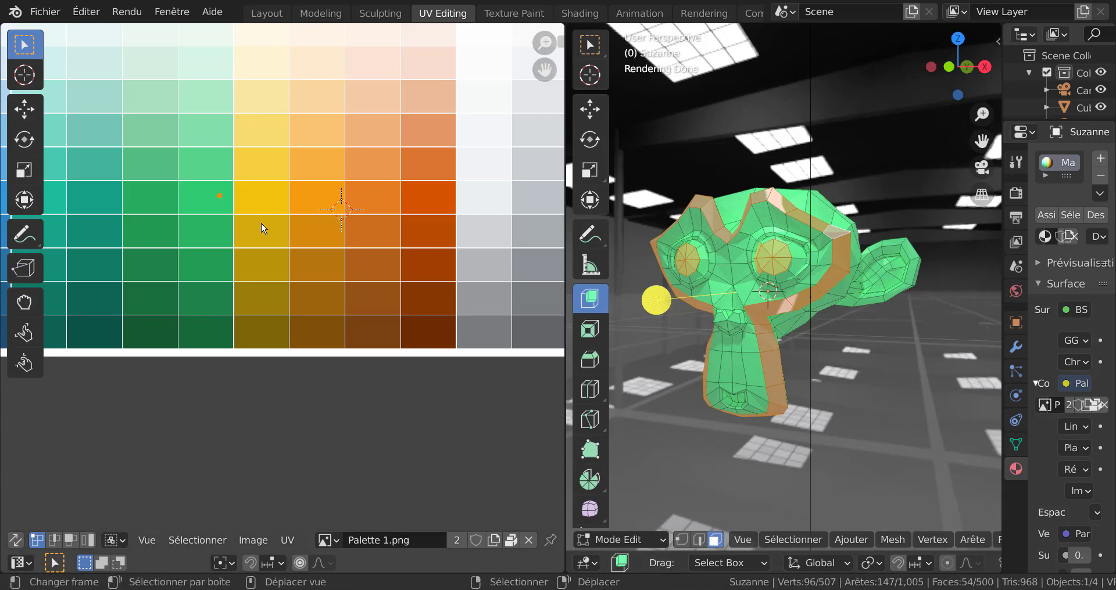
Move the UVs of the eyeball faces onto a near-white swatch and check the result in Object Mode
{"action": "key", "text": "g"}
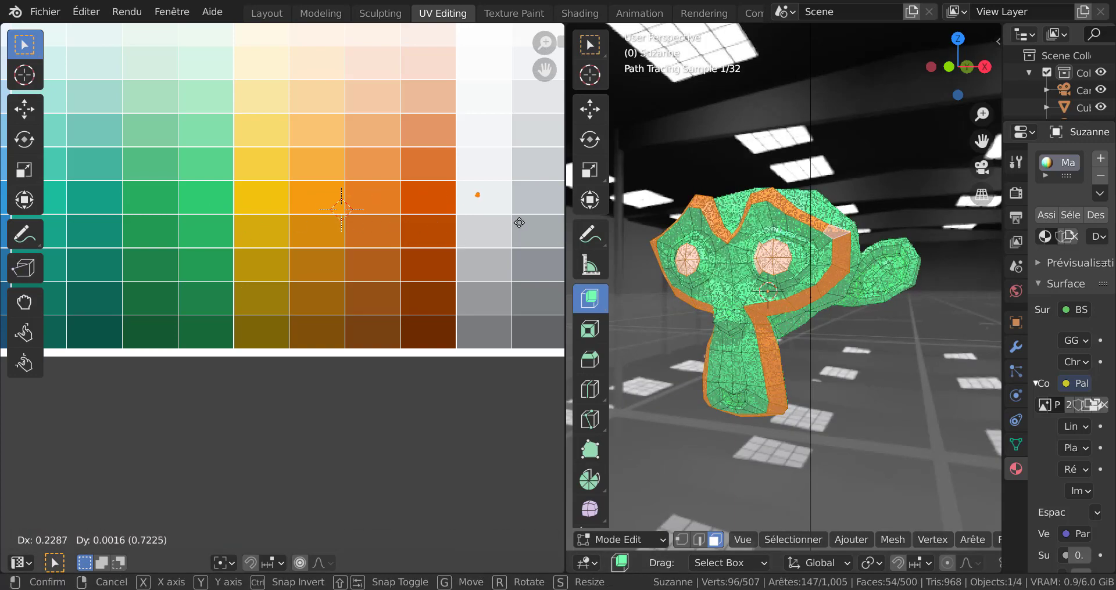
{"action": "left_click", "coordinate": [520, 224]}
{"action": "key", "text": "Tab"}
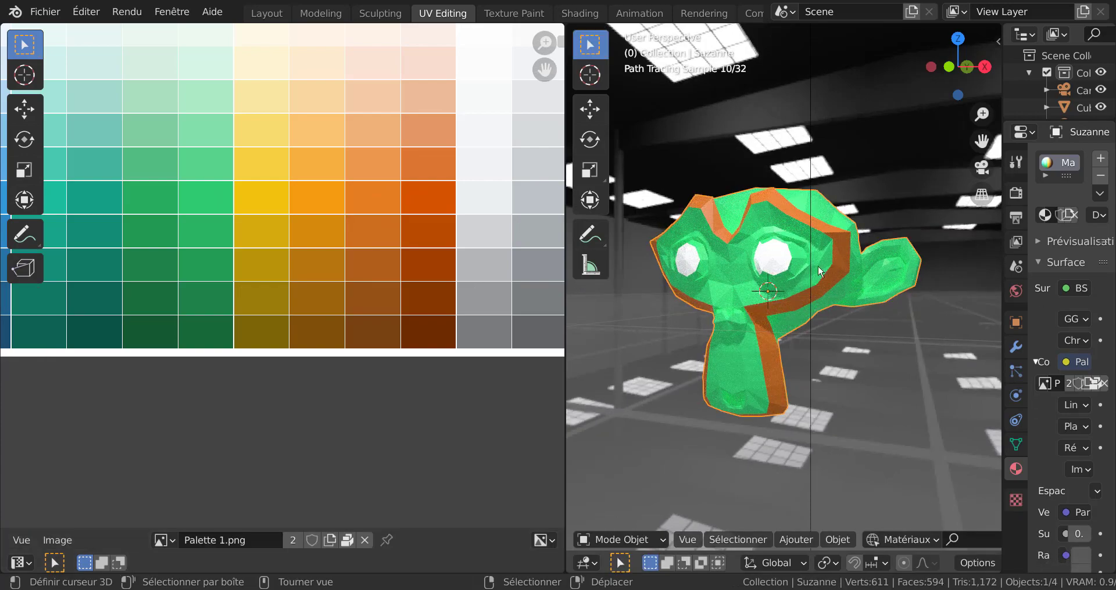
Re-enter Edit Mode and select one wedge-shaped face in each of the monkey's eyes
{"action": "scroll", "coordinate": [835, 265], "scroll_direction": "up", "scroll_amount": 3}
{"action": "key", "text": "Tab"}
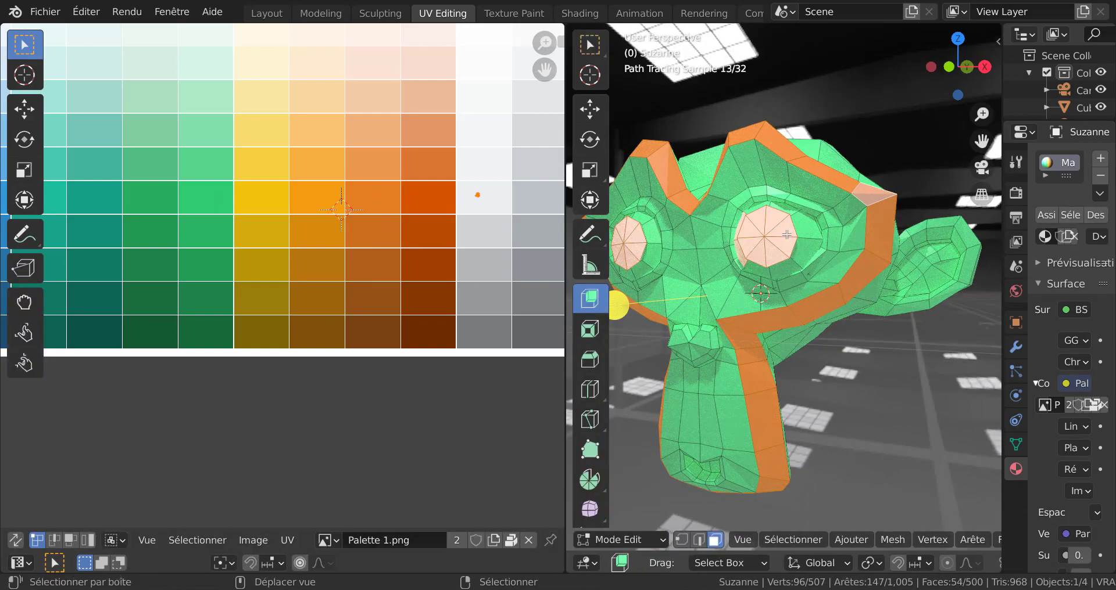
{"action": "mouse_move", "coordinate": [788, 231]}
{"action": "middle_mouse_down"}
{"action": "mouse_move", "coordinate": [771, 249]}
{"action": "mouse_move", "coordinate": [793, 248]}
{"action": "mouse_move", "coordinate": [734, 302]}
{"action": "mouse_move", "coordinate": [809, 279]}
{"action": "middle_mouse_up"}
{"action": "scroll", "coordinate": [809, 278], "scroll_direction": "up", "scroll_amount": 3}
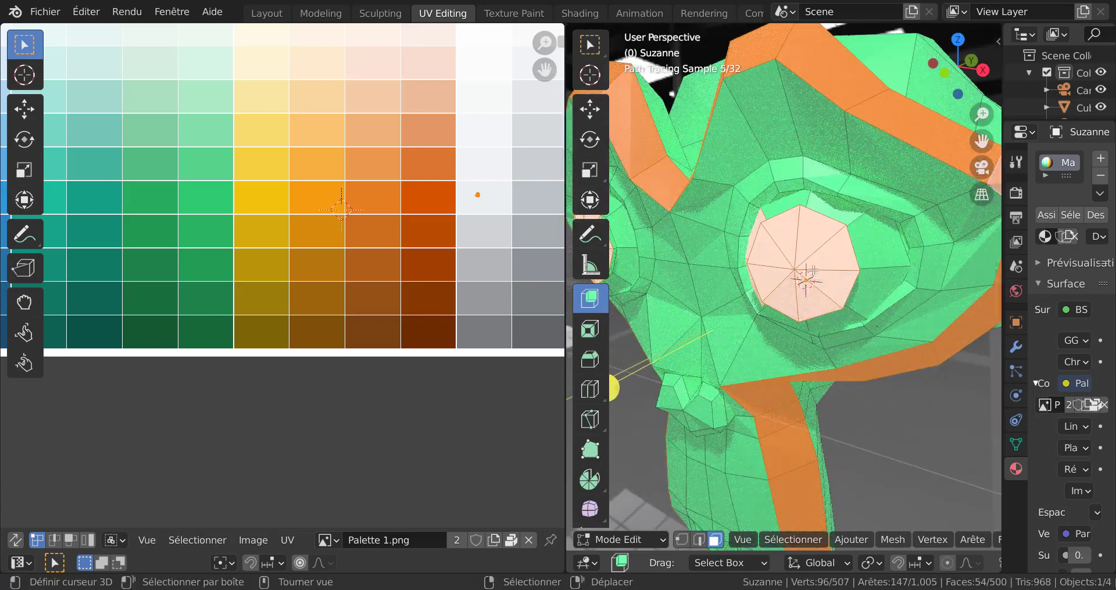
{"action": "left_click", "coordinate": [770, 256]}
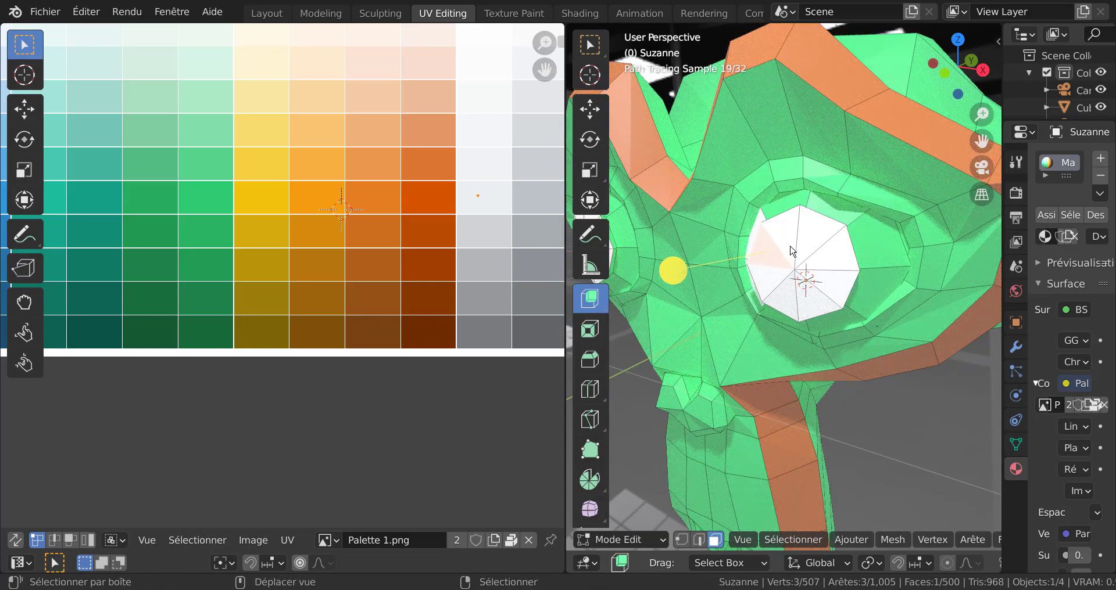
{"action": "scroll", "coordinate": [797, 269], "scroll_direction": "down", "scroll_amount": 5}
{"action": "scroll", "coordinate": [799, 272], "scroll_direction": "up", "scroll_amount": 3}
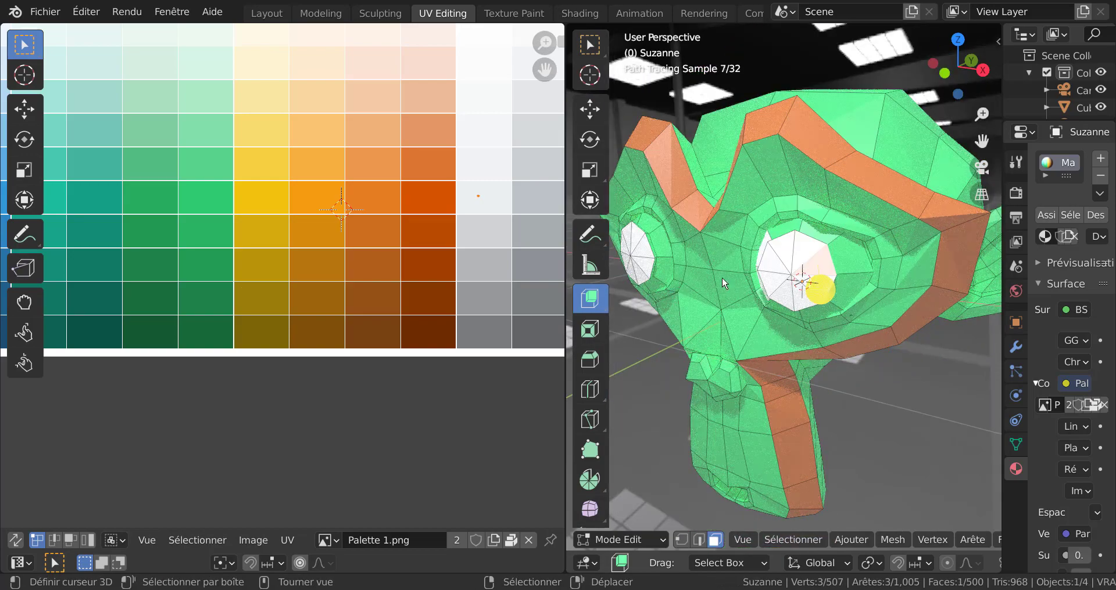
{"action": "middle_click_drag", "start_coordinate": [673, 268], "coordinate": [681, 266]}
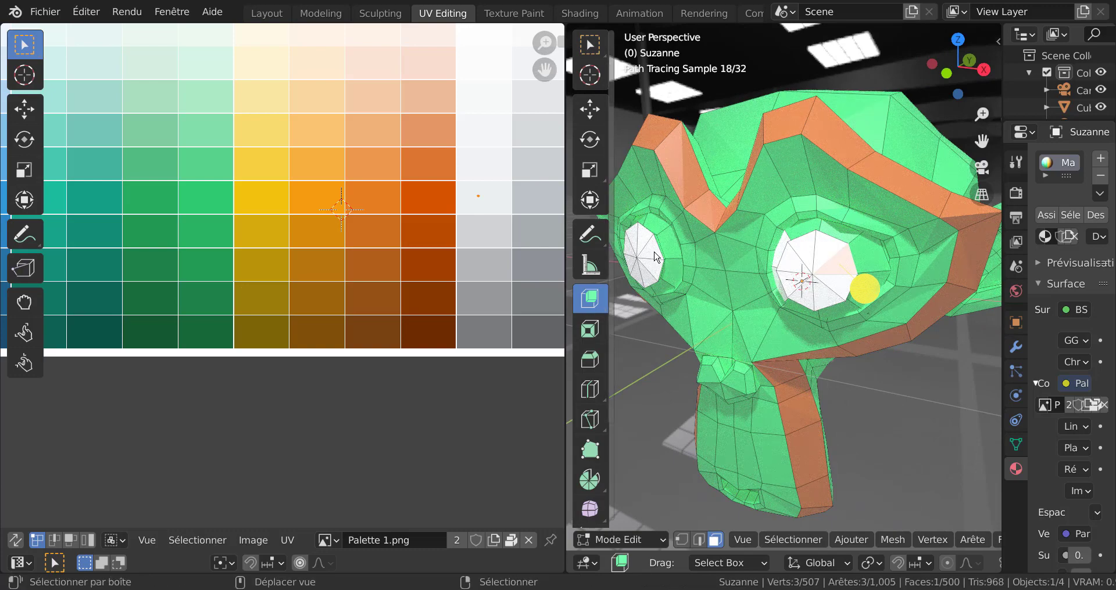
{"action": "left_click", "coordinate": [682, 278], "text": "shift"}
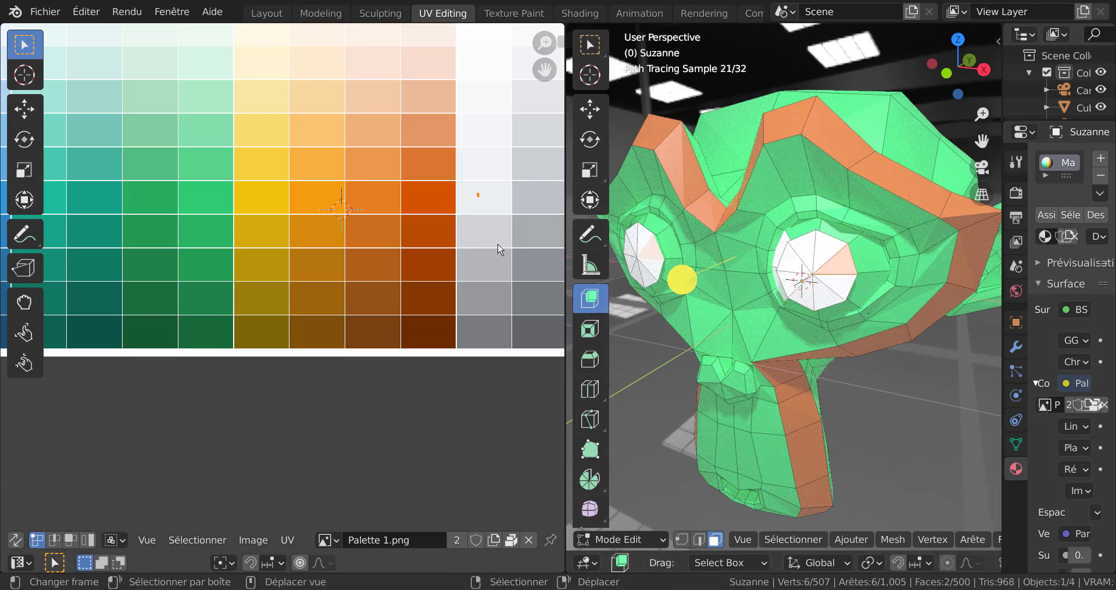
Move the UVs of the two eye wedges onto a dark blue swatch and check the pupils in Object Mode
{"action": "scroll", "coordinate": [503, 251], "scroll_direction": "down", "scroll_amount": 2}
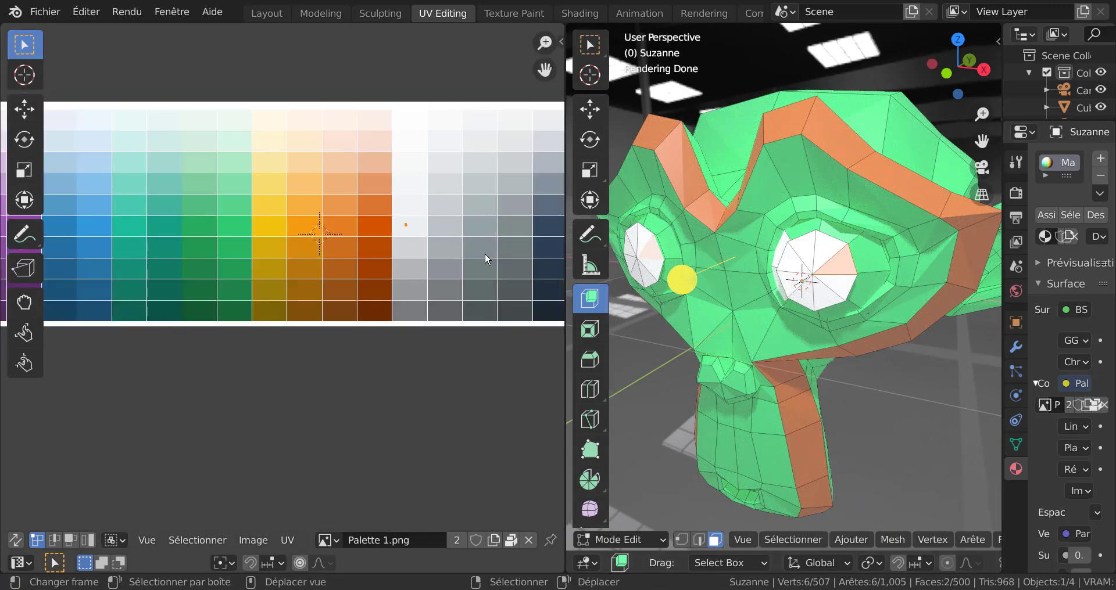
{"action": "key", "text": "g"}
{"action": "left_click", "coordinate": [678, 276]}
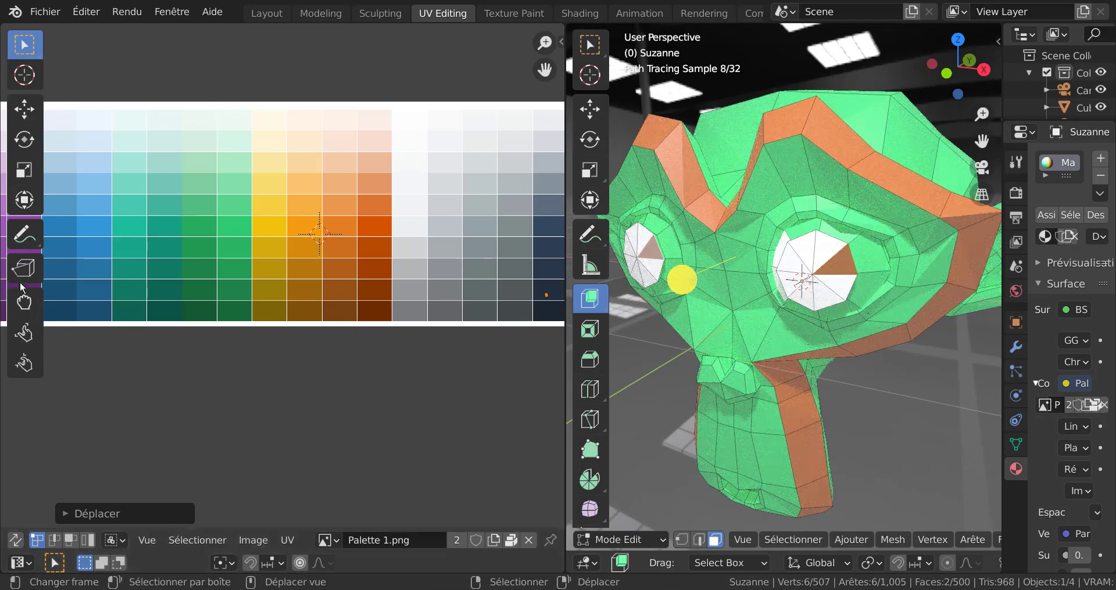
{"action": "key", "text": "Tab"}
{"action": "middle_click_drag", "start_coordinate": [528, 280], "coordinate": [505, 280]}
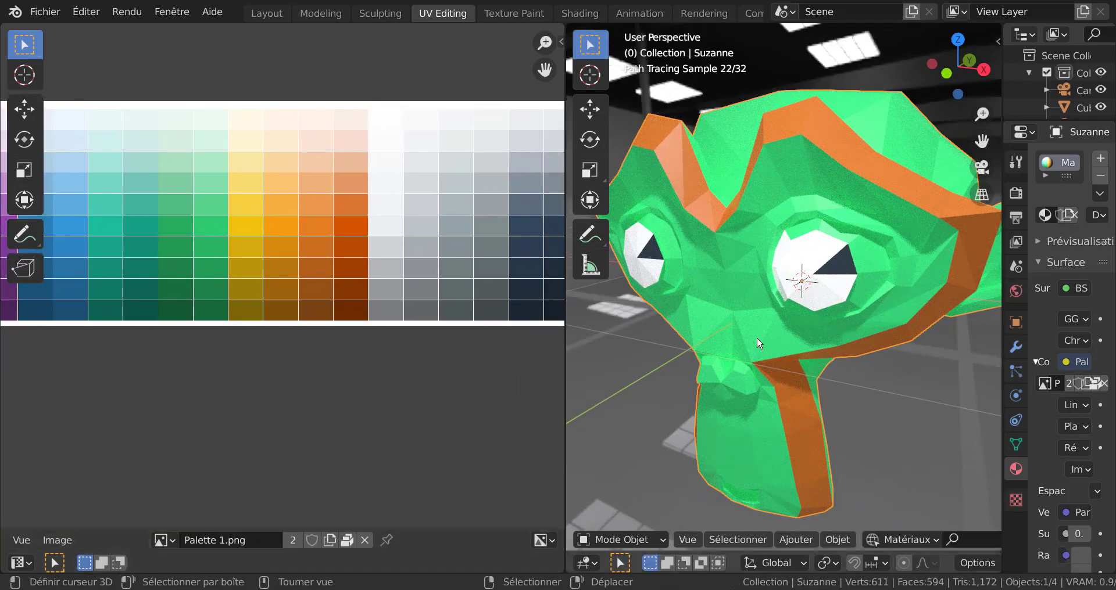
Enter Edit Mode and select the mask-shaped face loops surrounding both of the monkey's eyes
{"action": "middle_click_drag", "start_coordinate": [757, 337], "coordinate": [793, 312]}
{"action": "key", "text": "Tab"}
{"action": "left_click", "coordinate": [818, 288]}
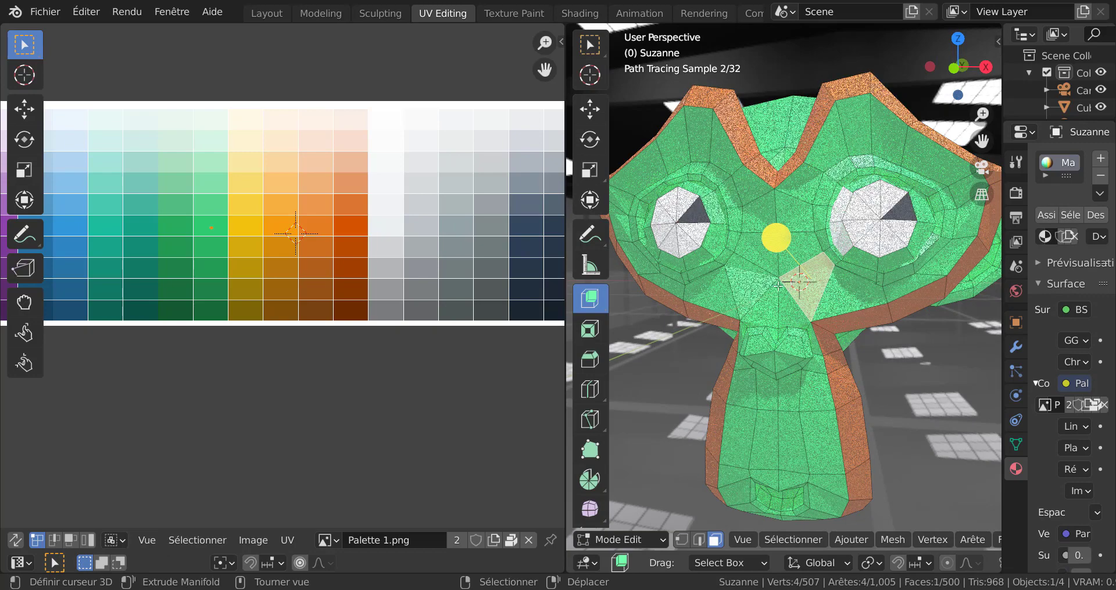
{"action": "left_click", "coordinate": [747, 285], "text": "shift"}
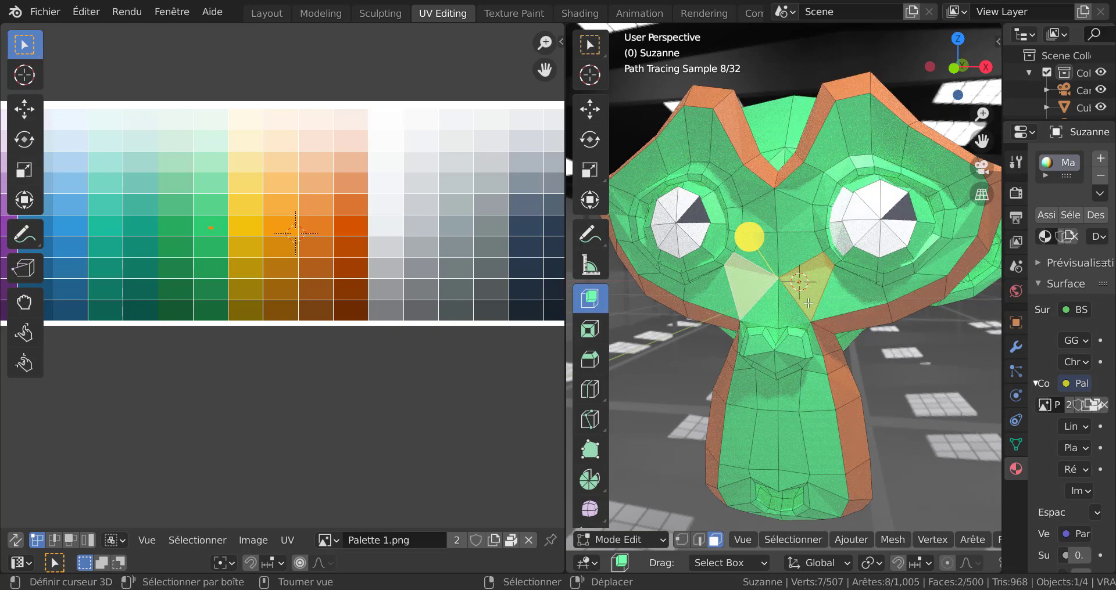
{"action": "left_click", "coordinate": [757, 289], "text": "alt"}
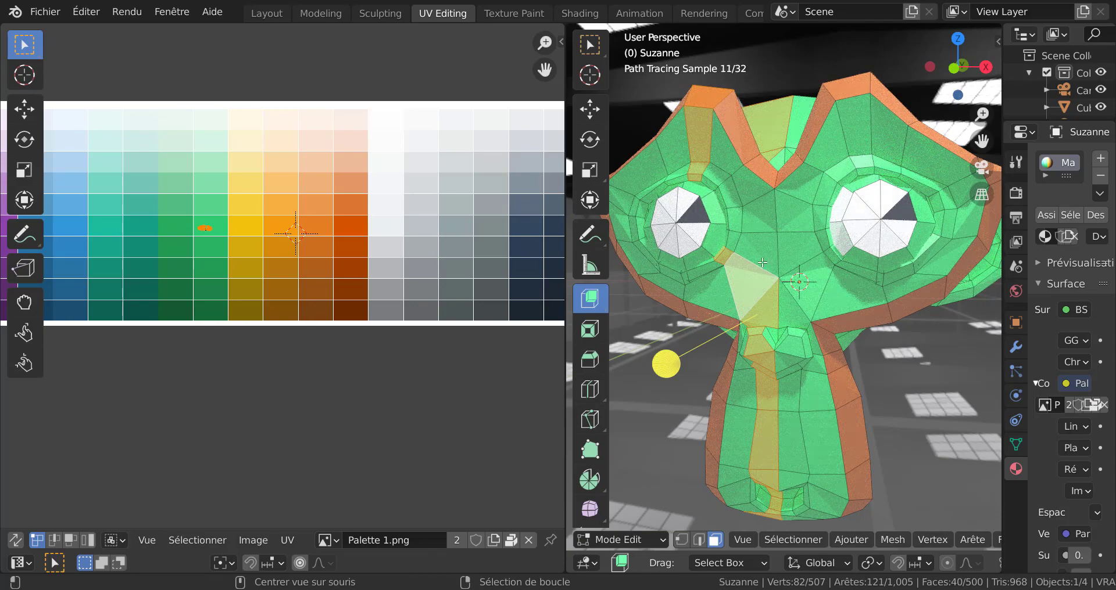
{"action": "left_click", "coordinate": [762, 263], "text": "alt"}
{"action": "left_click", "coordinate": [818, 285], "text": "alt"}
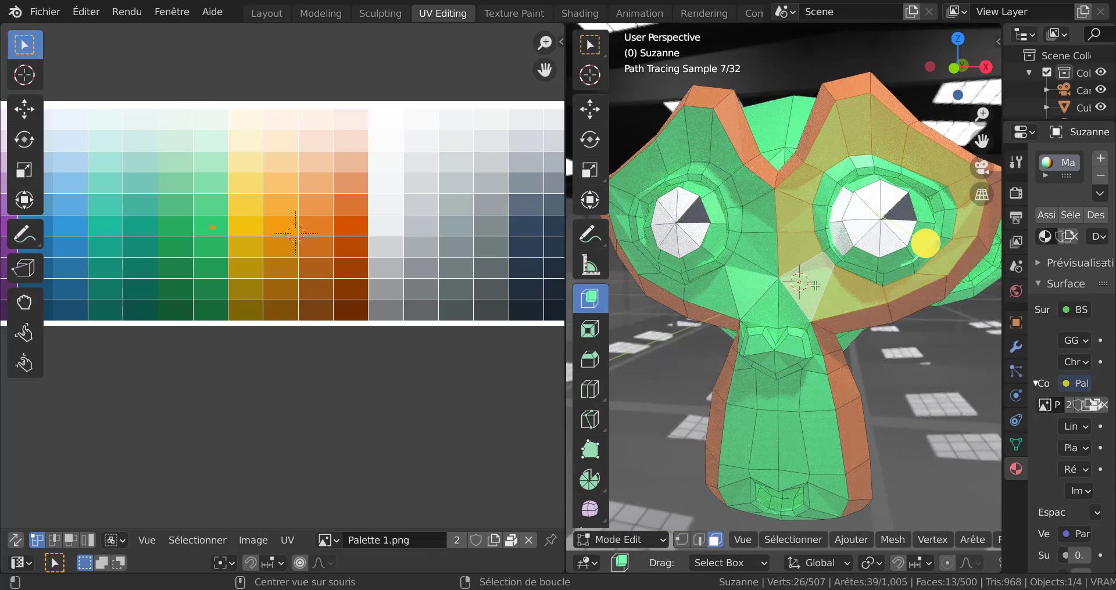
{"action": "left_click", "coordinate": [756, 266], "text": "alt+shift"}
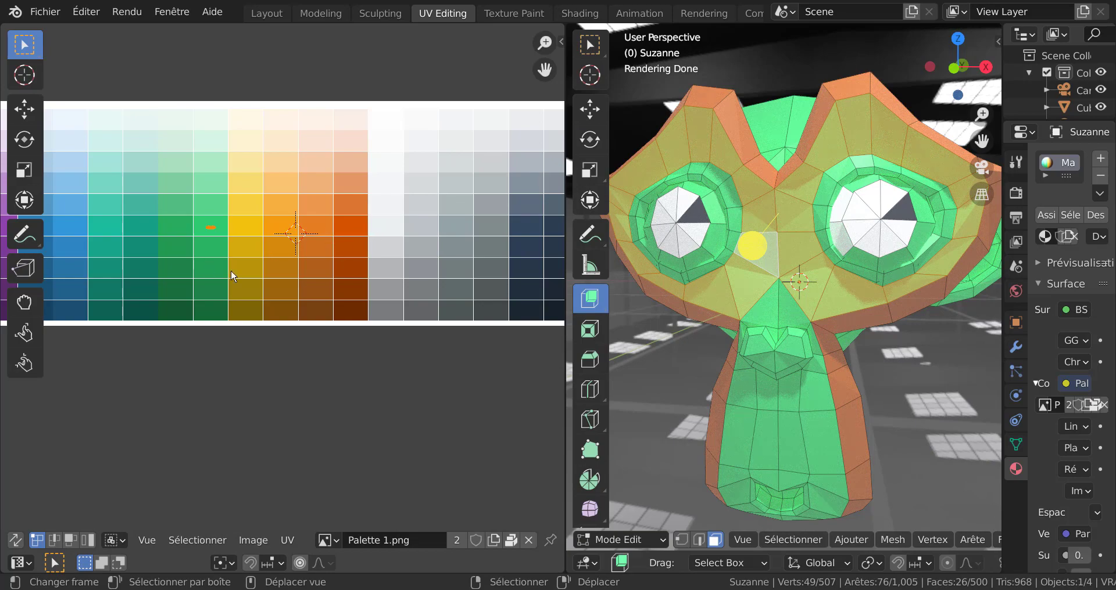
Move the UVs of the selected mask faces onto a dark green swatch and check the result in Object Mode
{"action": "key", "text": "g"}
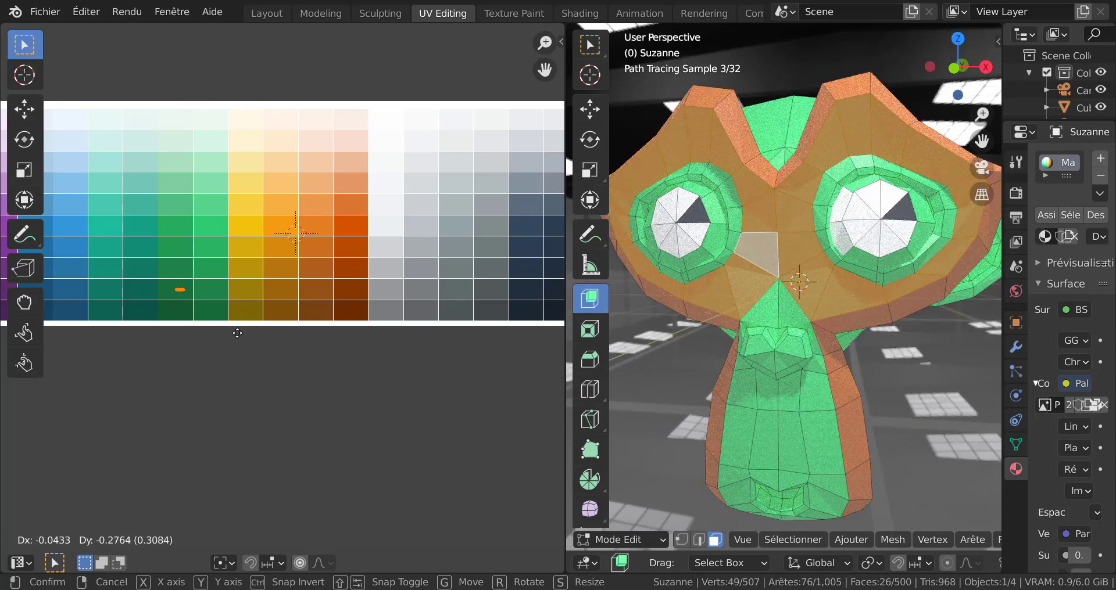
{"action": "left_click", "coordinate": [235, 364]}
{"action": "key", "text": "Tab"}
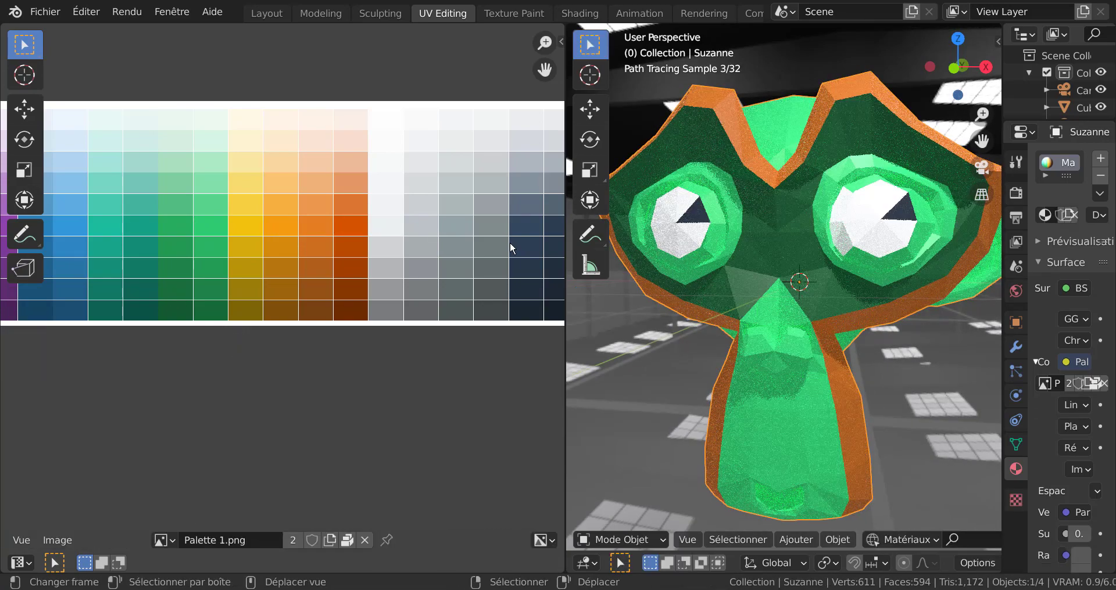
{"action": "middle_click_drag", "start_coordinate": [770, 275], "coordinate": [724, 293]}
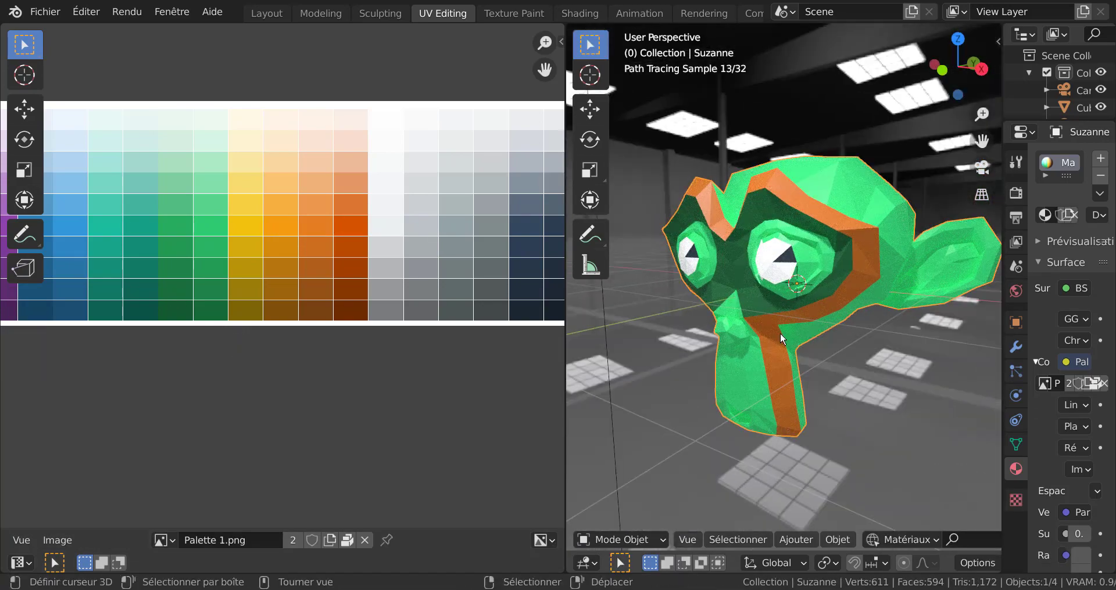
Add a Subdivision Surface modifier to the monkey and set its viewport level to 4
{"action": "left_click", "coordinate": [798, 542]}
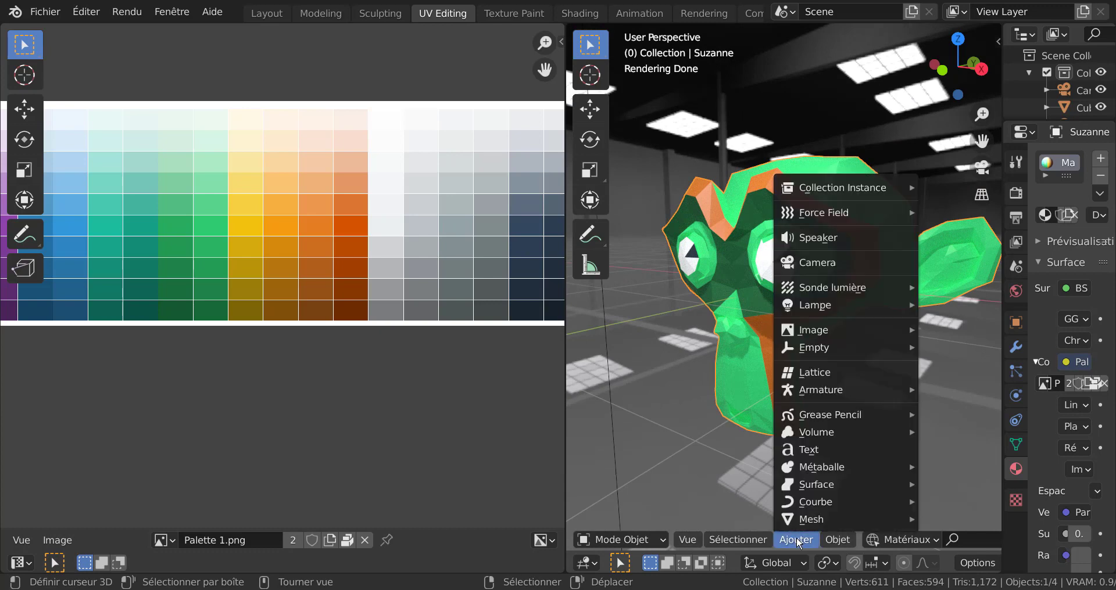
{"action": "mouse_move", "coordinate": [738, 540]}
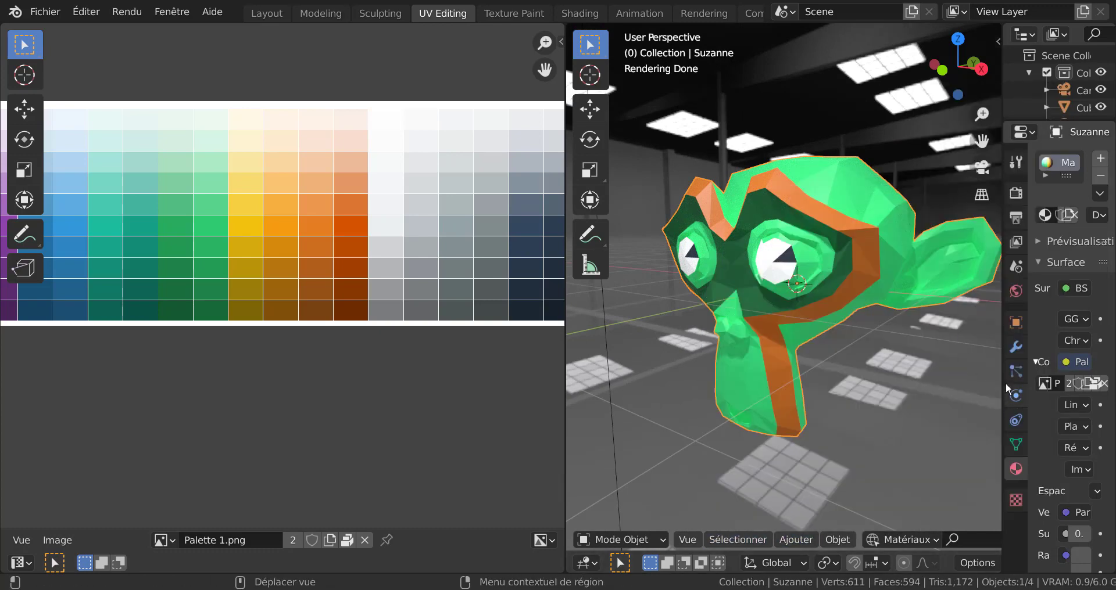
{"action": "left_click", "coordinate": [831, 538]}
{"action": "left_click", "coordinate": [1017, 349]}
{"action": "left_click_drag", "start_coordinate": [1003, 334], "coordinate": [849, 334]}
{"action": "left_click", "coordinate": [981, 158]}
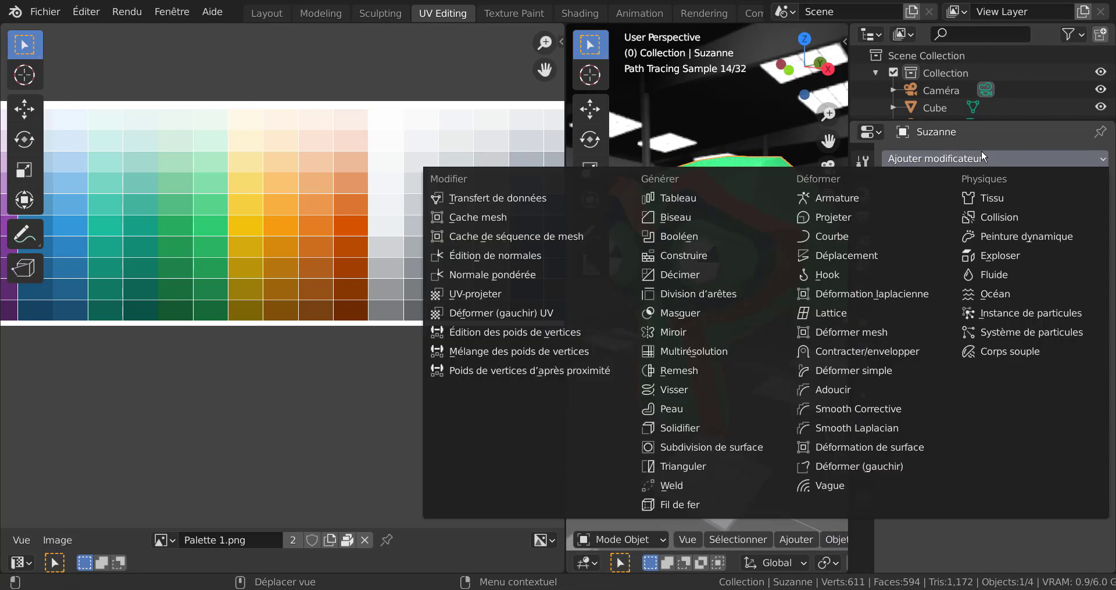
{"action": "left_click", "coordinate": [710, 447]}
{"action": "left_click_drag", "start_coordinate": [1025, 237], "coordinate": [1054, 237]}
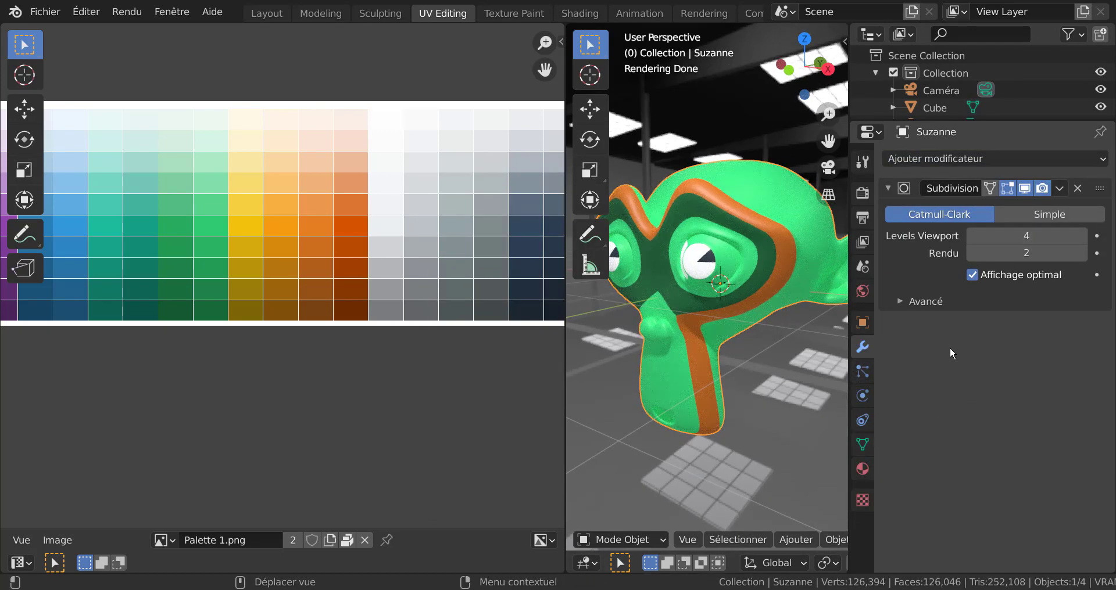
Make the monkey's material glossier with a roughness of 0 and a specular value of 0.681
{"action": "left_click", "coordinate": [862, 470]}
{"action": "scroll", "coordinate": [1026, 442], "scroll_direction": "down", "scroll_amount": 8}
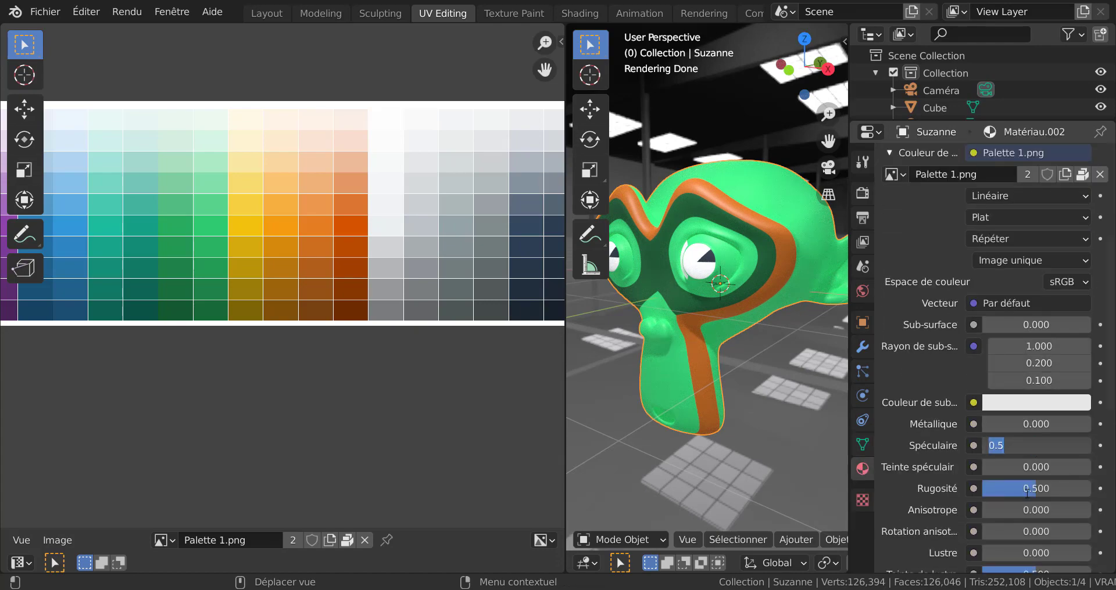
{"action": "left_click", "coordinate": [1027, 493]}
{"action": "left_click_drag", "start_coordinate": [1021, 493], "coordinate": [964, 493]}
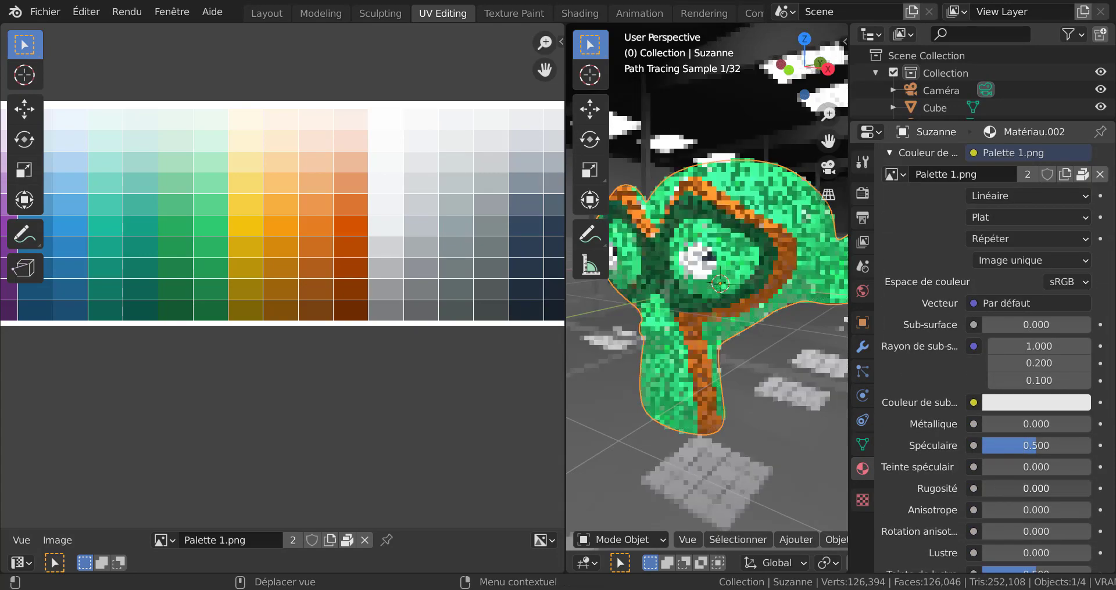
{"action": "left_click_drag", "start_coordinate": [1023, 446], "coordinate": [1046, 446]}
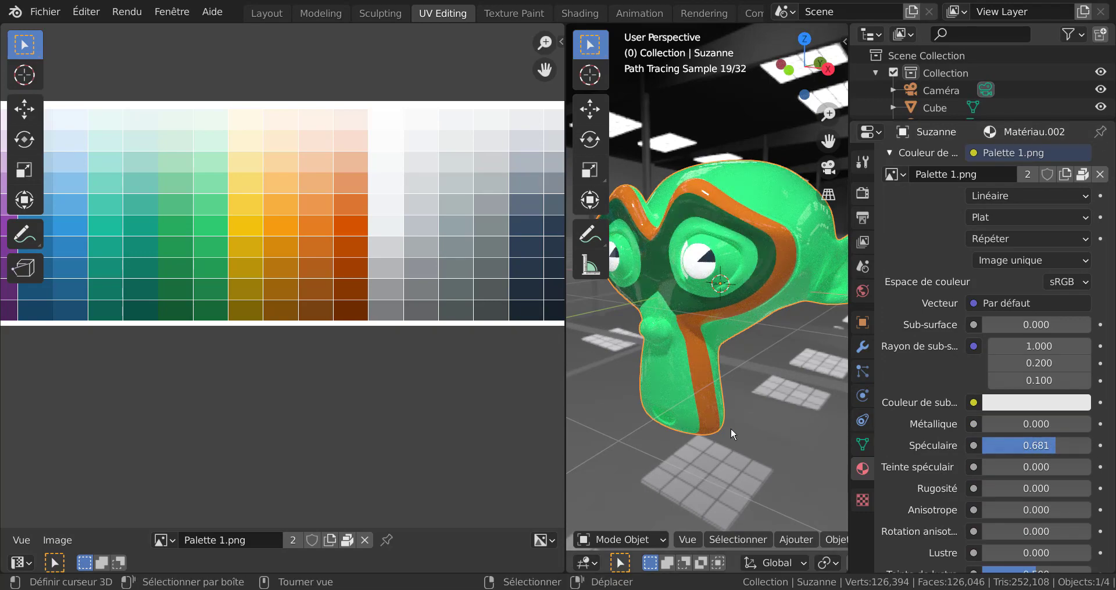
Enlarge the 3D viewport area and inspect the glossy monkey from several angles
{"action": "middle_click_drag", "start_coordinate": [730, 433], "coordinate": [608, 413]}
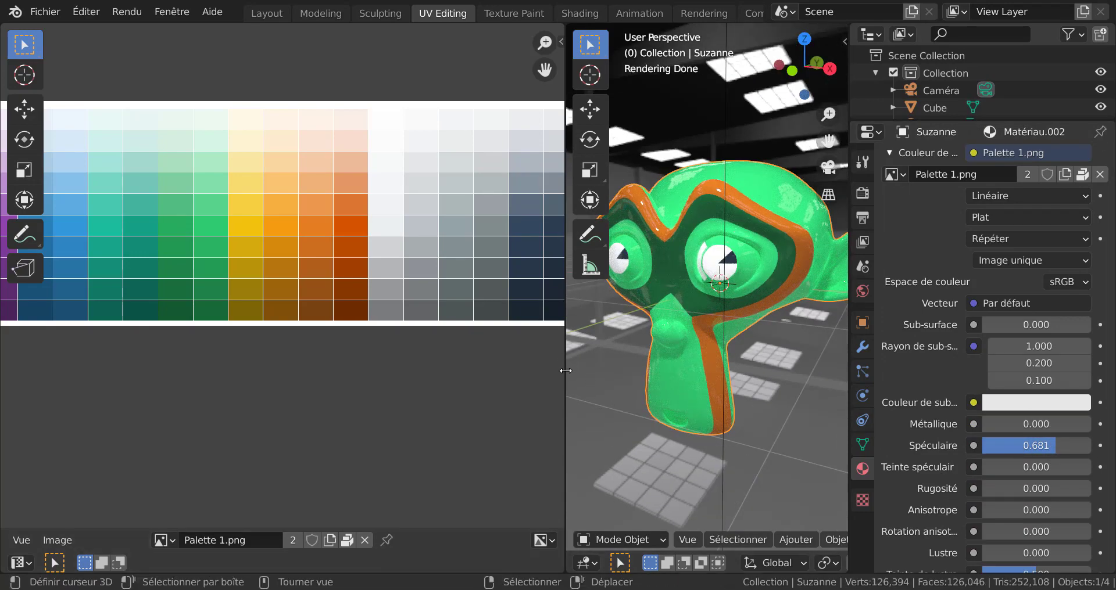
{"action": "left_click_drag", "start_coordinate": [565, 371], "coordinate": [388, 398]}
{"action": "mouse_move", "coordinate": [579, 396]}
{"action": "middle_mouse_down"}
{"action": "mouse_move", "coordinate": [750, 322]}
{"action": "mouse_move", "coordinate": [776, 361]}
{"action": "mouse_move", "coordinate": [601, 402]}
{"action": "mouse_move", "coordinate": [643, 382]}
{"action": "middle_mouse_up"}
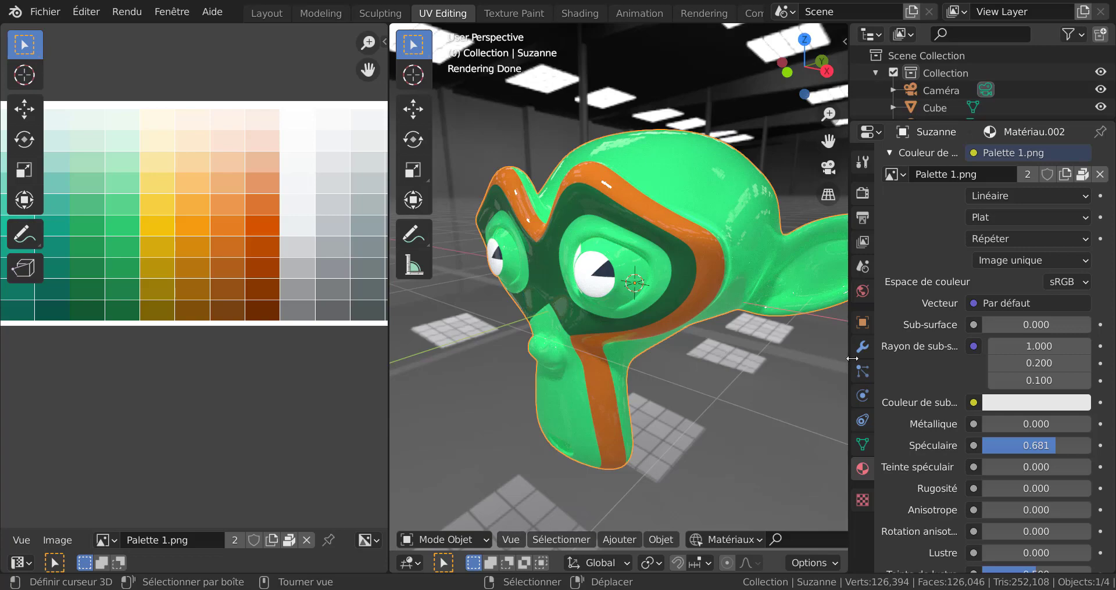
{"action": "left_click_drag", "start_coordinate": [852, 358], "coordinate": [1110, 324]}
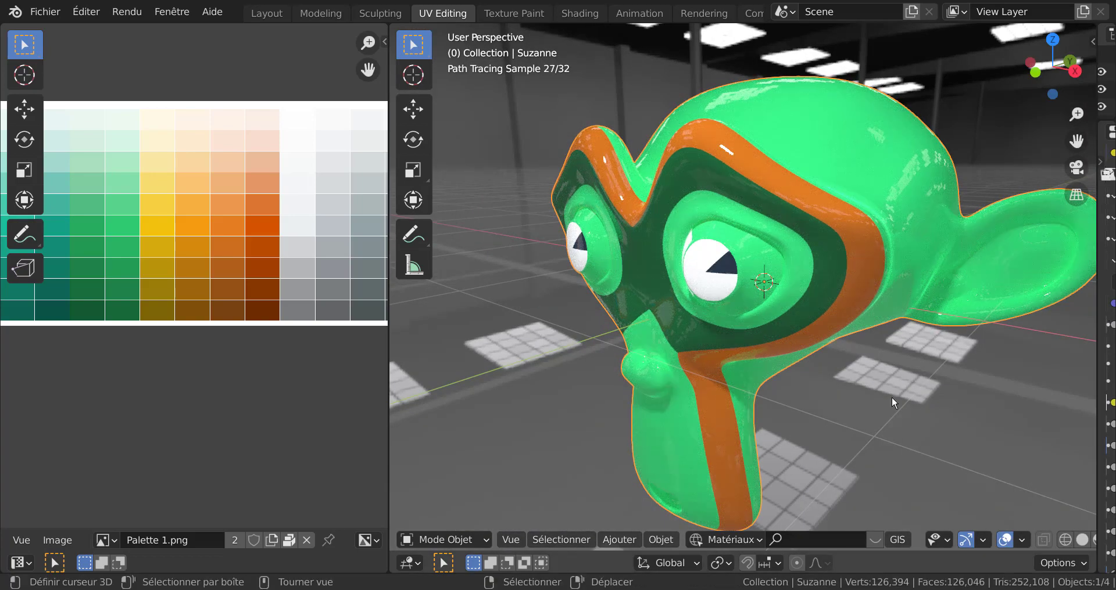
{"action": "mouse_move", "coordinate": [817, 433]}
{"action": "middle_mouse_down"}
{"action": "mouse_move", "coordinate": [923, 395]}
{"action": "mouse_move", "coordinate": [828, 413]}
{"action": "mouse_move", "coordinate": [815, 435]}
{"action": "middle_mouse_up"}
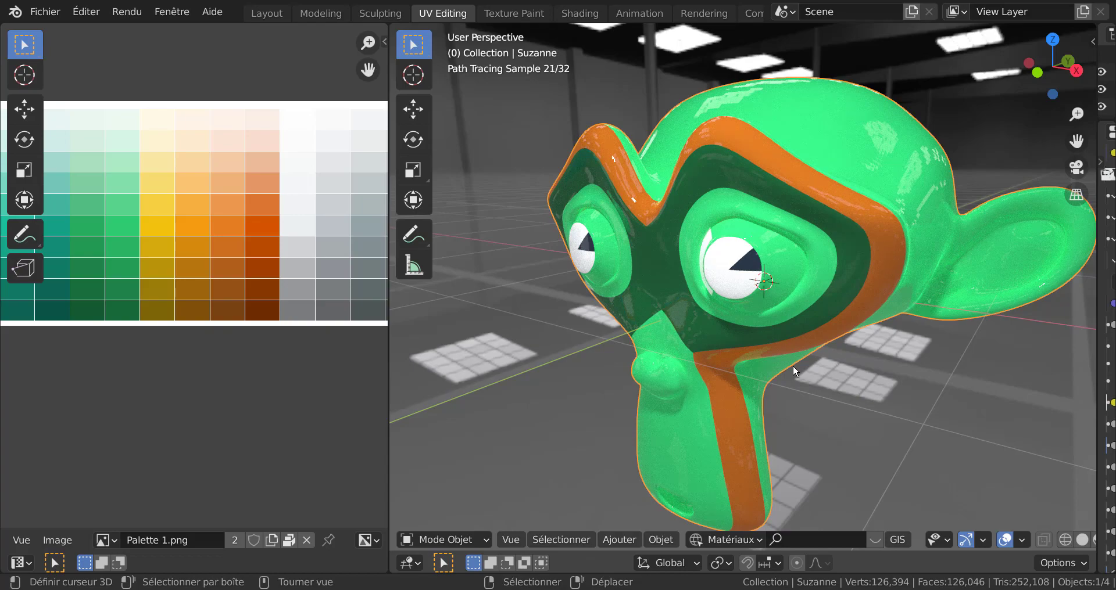
Switch to the camera view, render the image and inspect the rendered monkey up close and as a whole
{"action": "key", "text": "KP_0"}
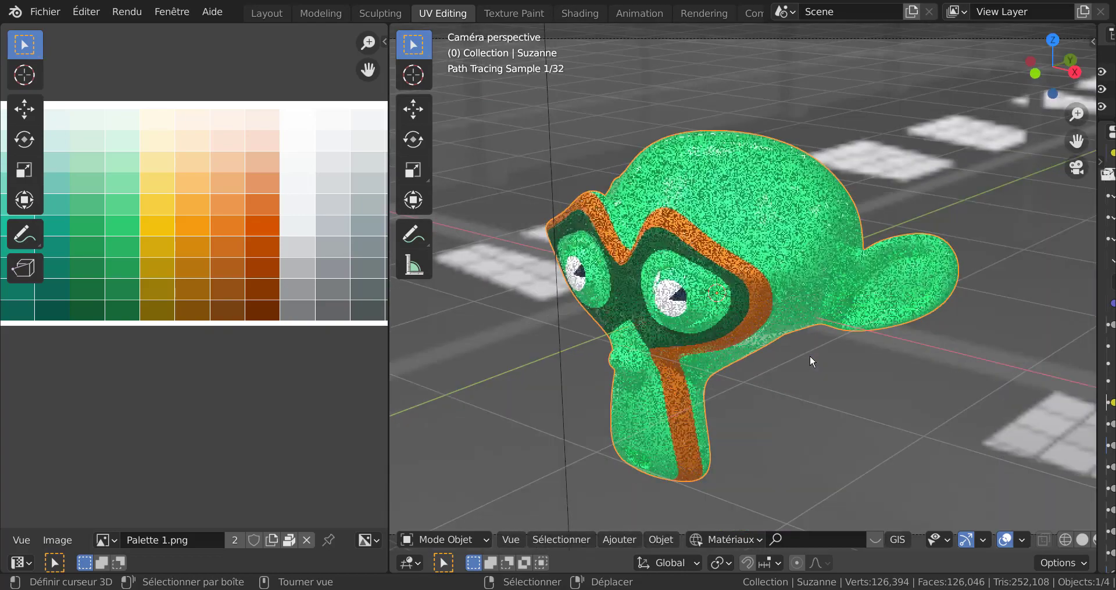
{"action": "scroll", "coordinate": [811, 360], "scroll_direction": "down", "scroll_amount": 3}
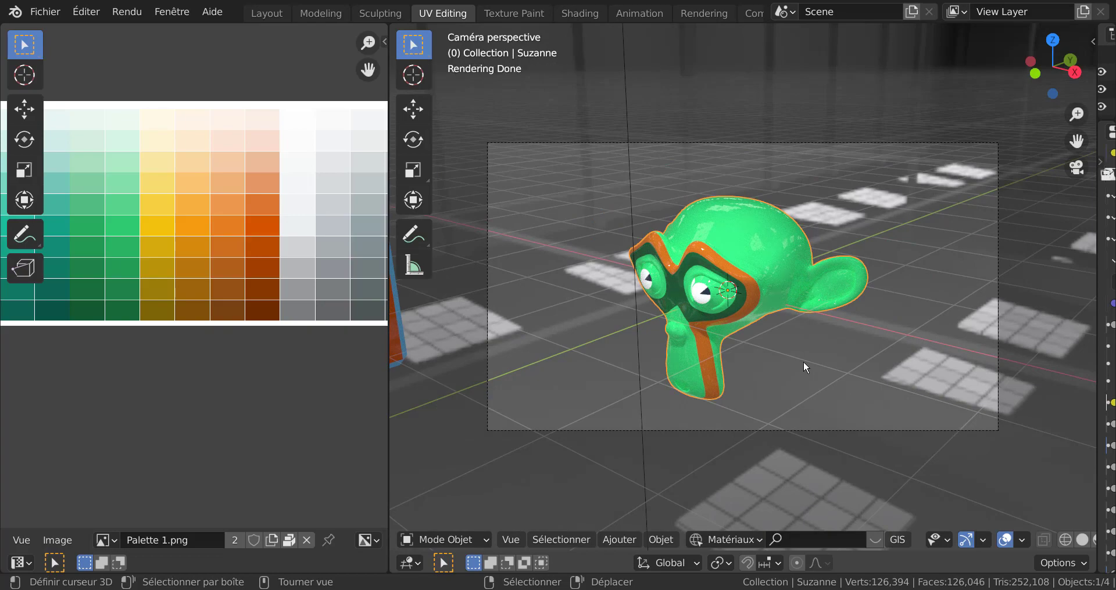
{"action": "key", "text": "F12"}
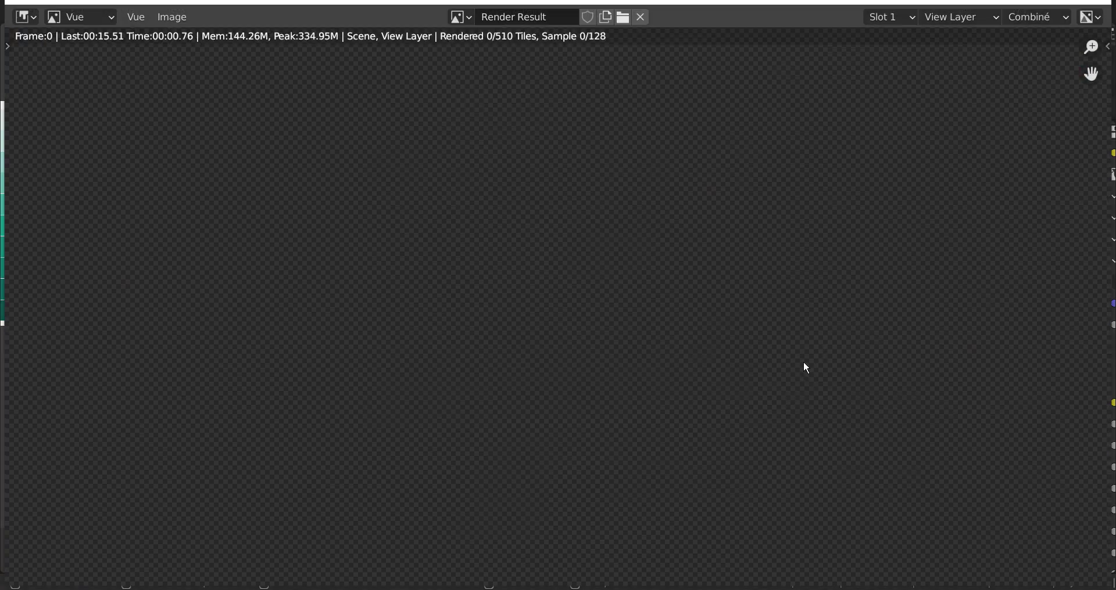
{"action": "scroll", "coordinate": [611, 404], "scroll_direction": "up", "scroll_amount": 4}
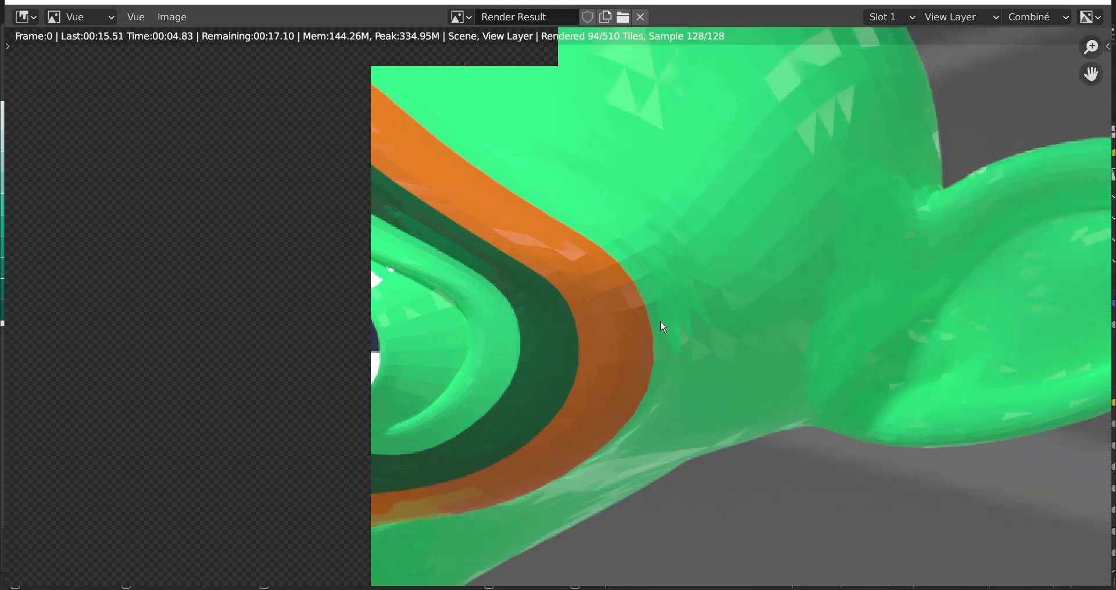
{"action": "scroll", "coordinate": [660, 322], "scroll_direction": "up", "scroll_amount": 2}
{"action": "scroll", "coordinate": [661, 323], "scroll_direction": "up", "scroll_amount": 2}
{"action": "scroll", "coordinate": [661, 323], "scroll_direction": "down", "scroll_amount": 8}
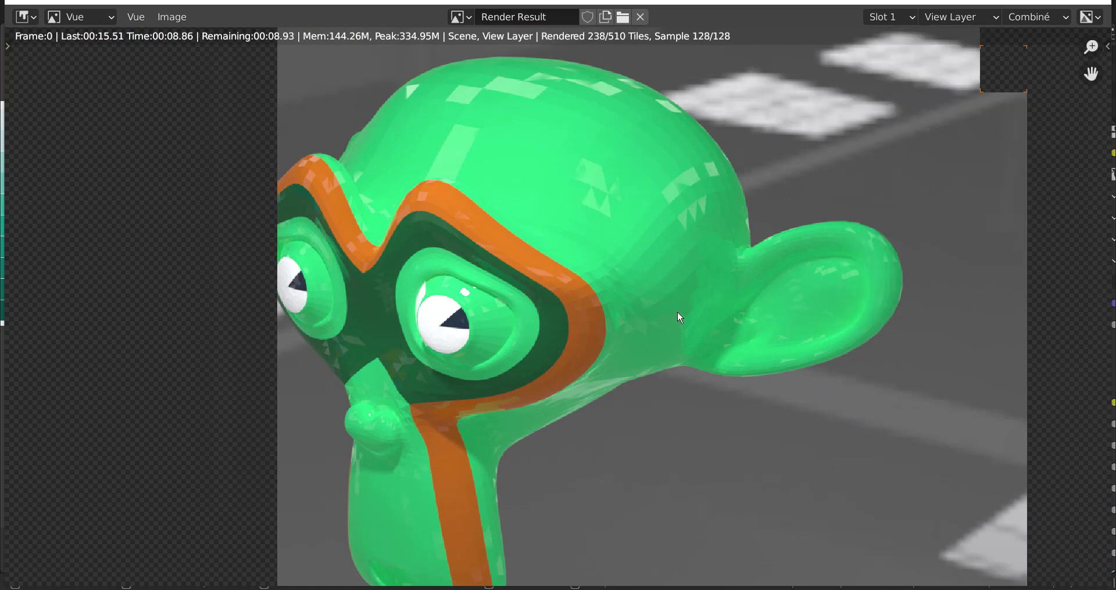
{"action": "scroll", "coordinate": [660, 293], "scroll_direction": "down", "scroll_amount": 2}
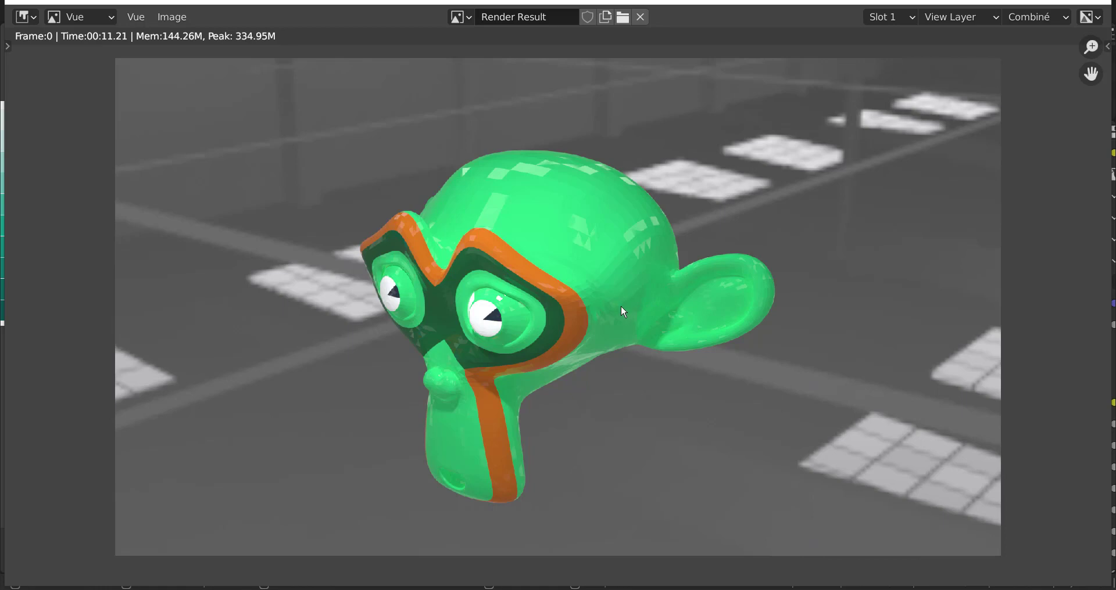
Switch to the image viewer and examine the eyes, nose and colour borders in the finished green monkey render
{"action": "key", "text": "alt+Tab"}
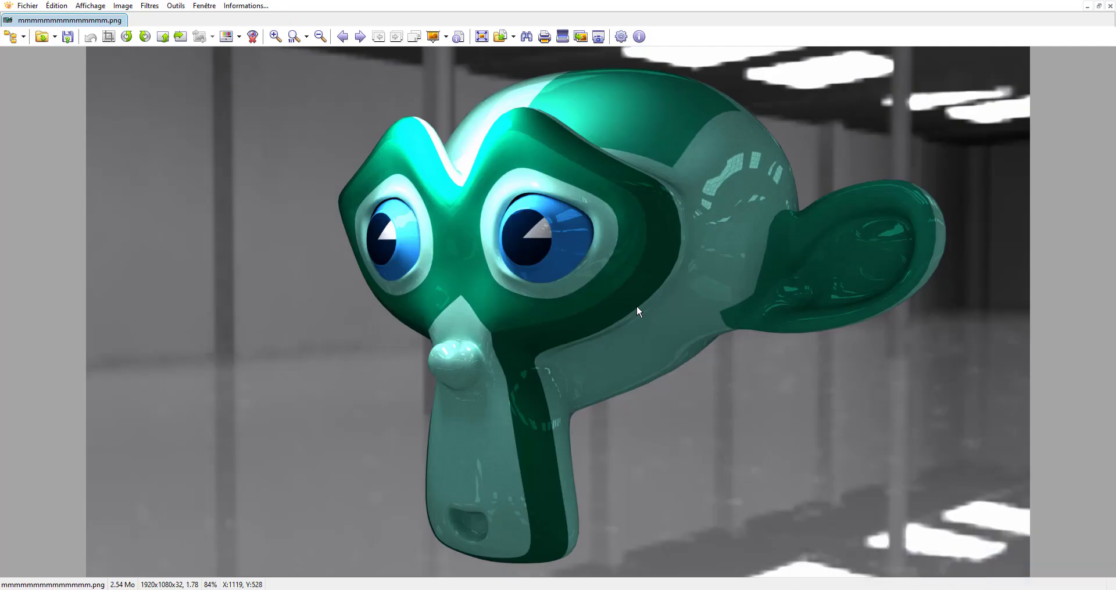
{"action": "scroll", "coordinate": [646, 298], "scroll_direction": "down", "scroll_amount": 6}
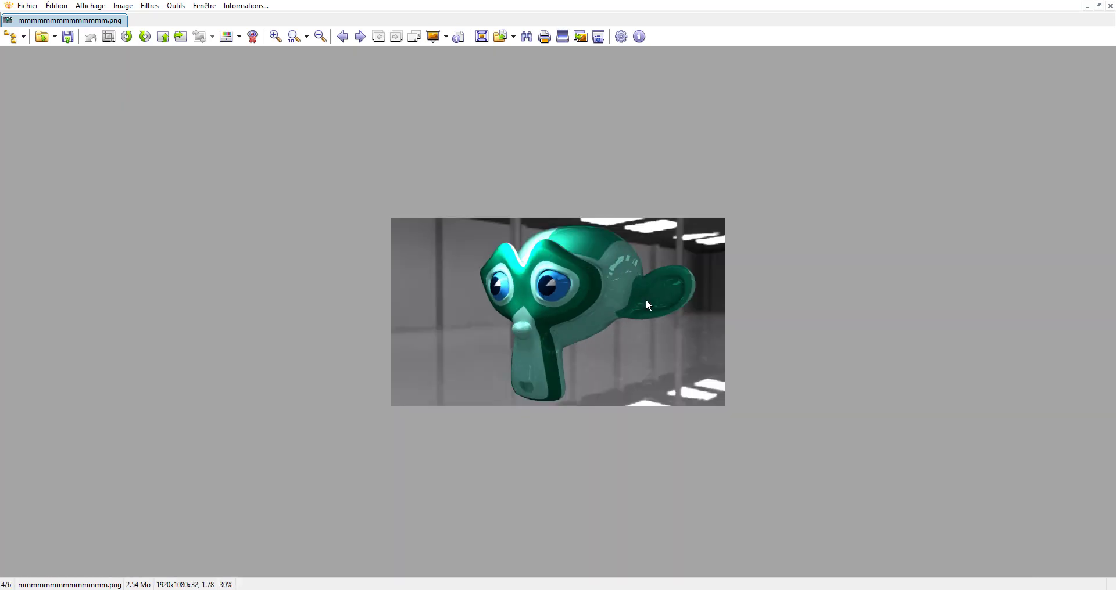
{"action": "scroll", "coordinate": [646, 299], "scroll_direction": "up", "scroll_amount": 12}
{"action": "scroll", "coordinate": [334, 295], "scroll_direction": "up", "scroll_amount": 8}
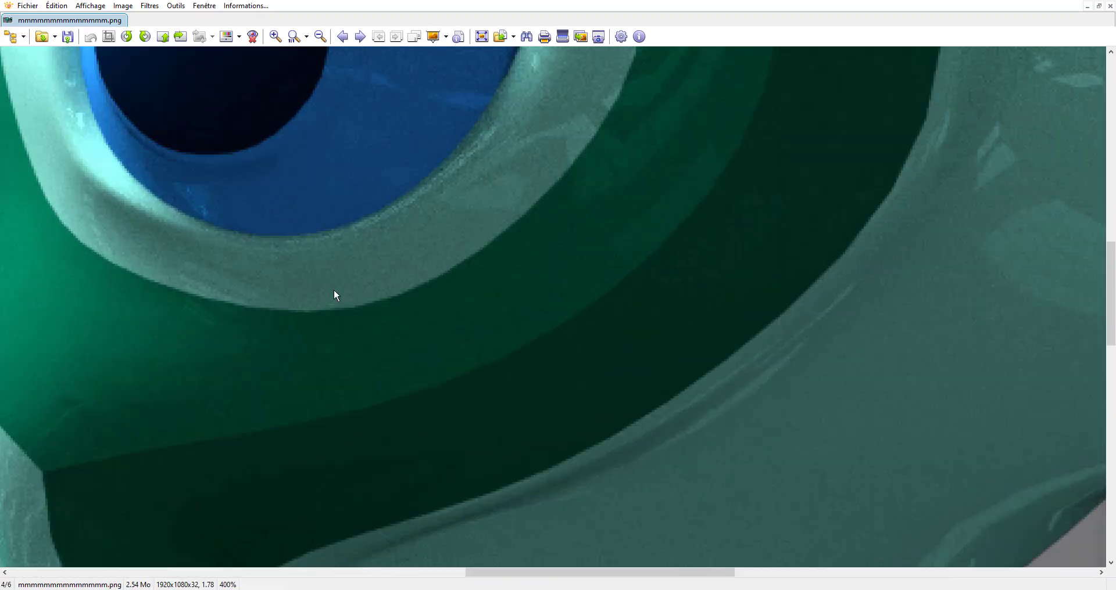
{"action": "scroll", "coordinate": [334, 294], "scroll_direction": "down", "scroll_amount": 7}
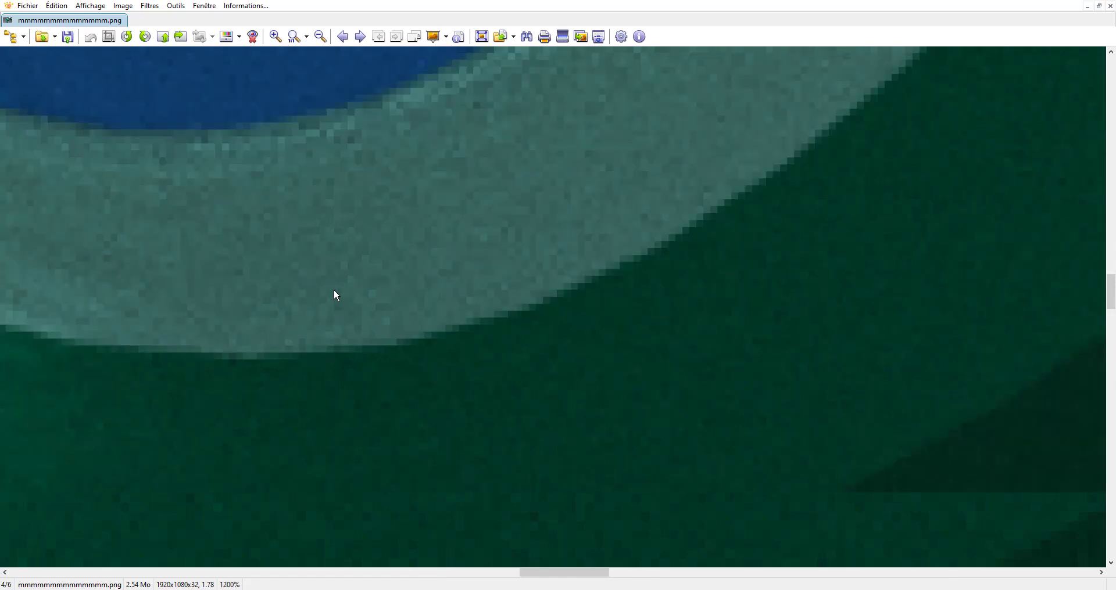
{"action": "scroll", "coordinate": [339, 327], "scroll_direction": "up", "scroll_amount": 2}
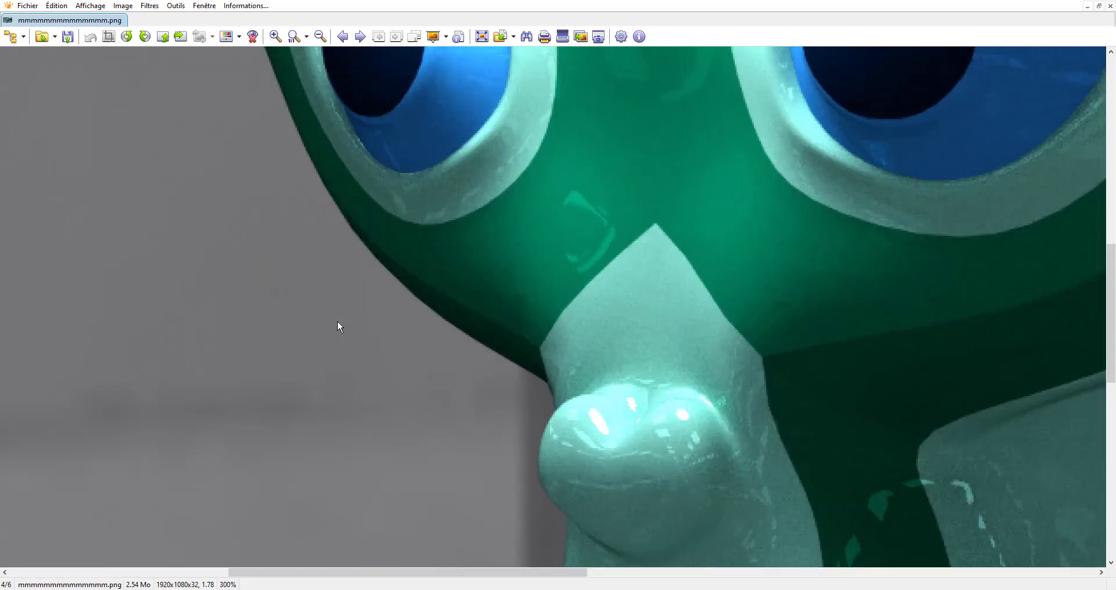
{"action": "scroll", "coordinate": [917, 343], "scroll_direction": "up", "scroll_amount": 4}
{"action": "scroll", "coordinate": [914, 342], "scroll_direction": "down", "scroll_amount": 5}
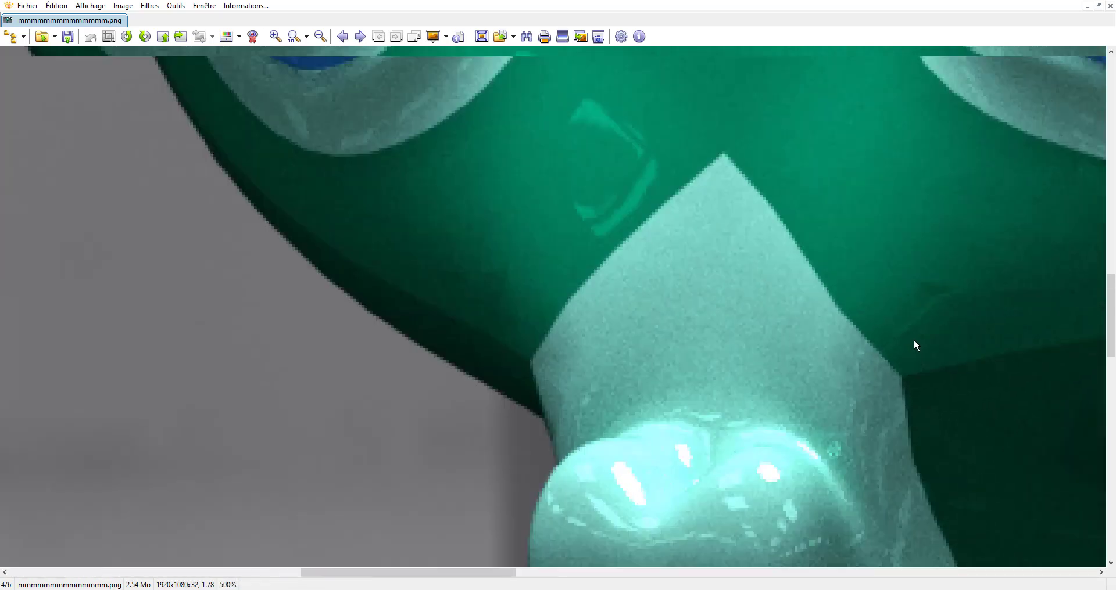
{"action": "scroll", "coordinate": [873, 340], "scroll_direction": "down", "scroll_amount": 1}
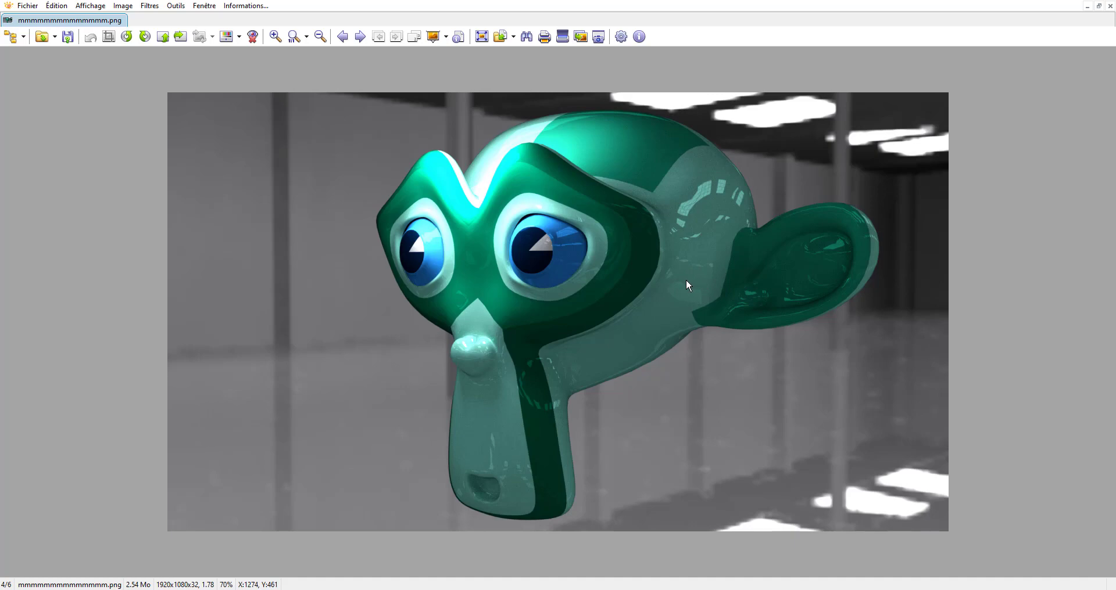
{"action": "scroll", "coordinate": [687, 281], "scroll_direction": "up", "scroll_amount": 3}
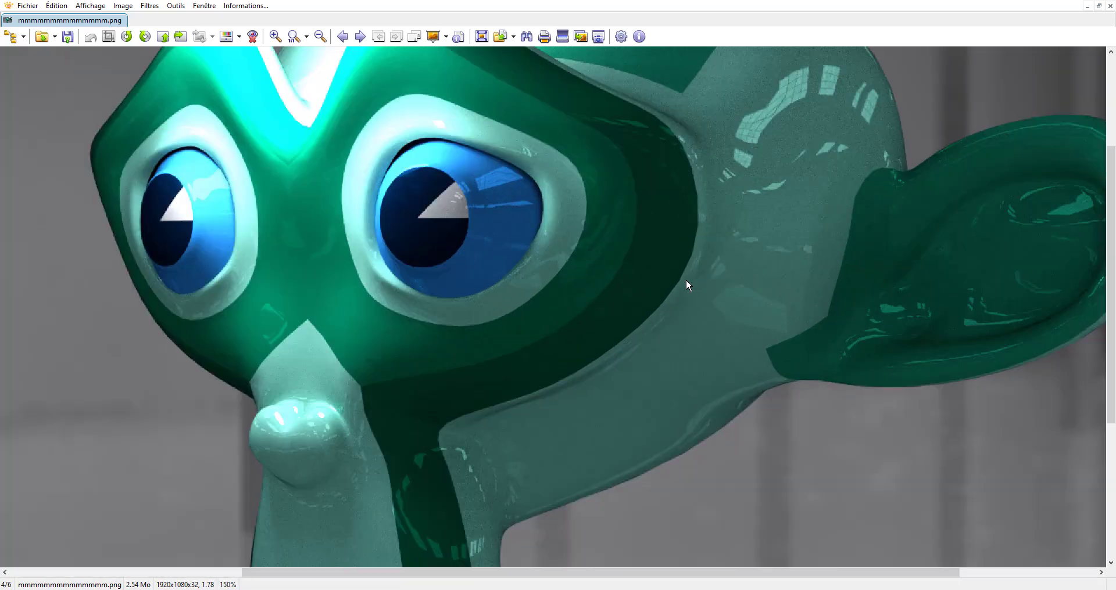